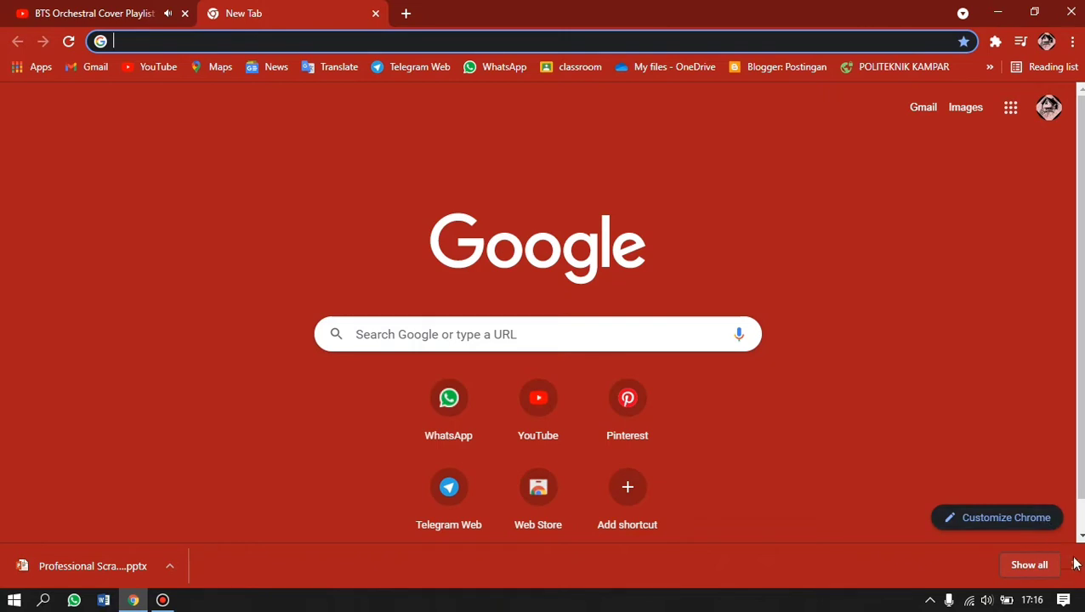
Dismiss the downloads bar and search Google for "download flutter", using the corrected spelling of the query.
click(1075, 565)
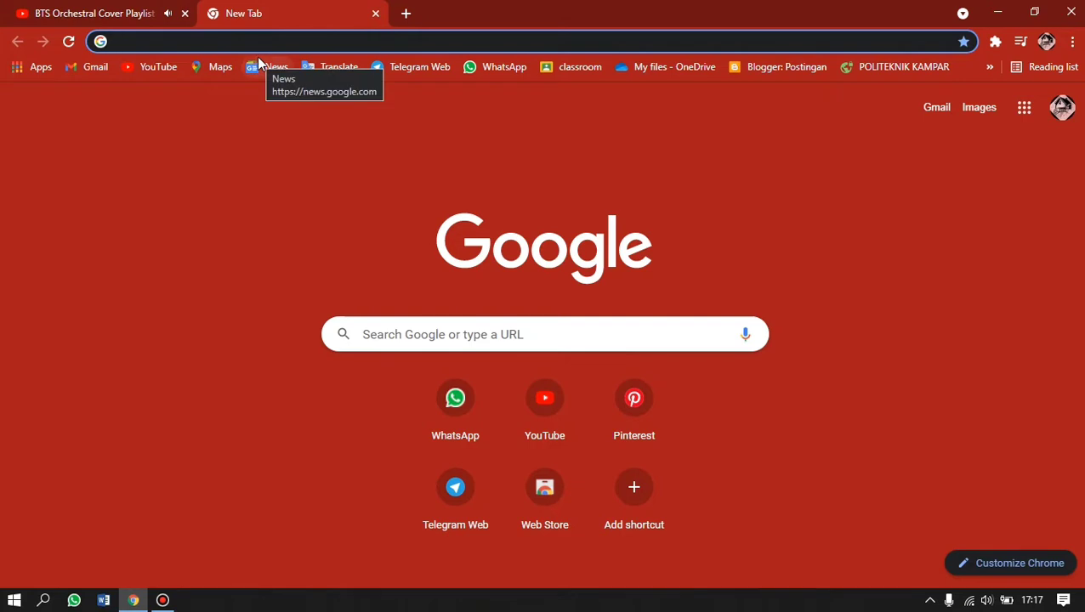
text(down)
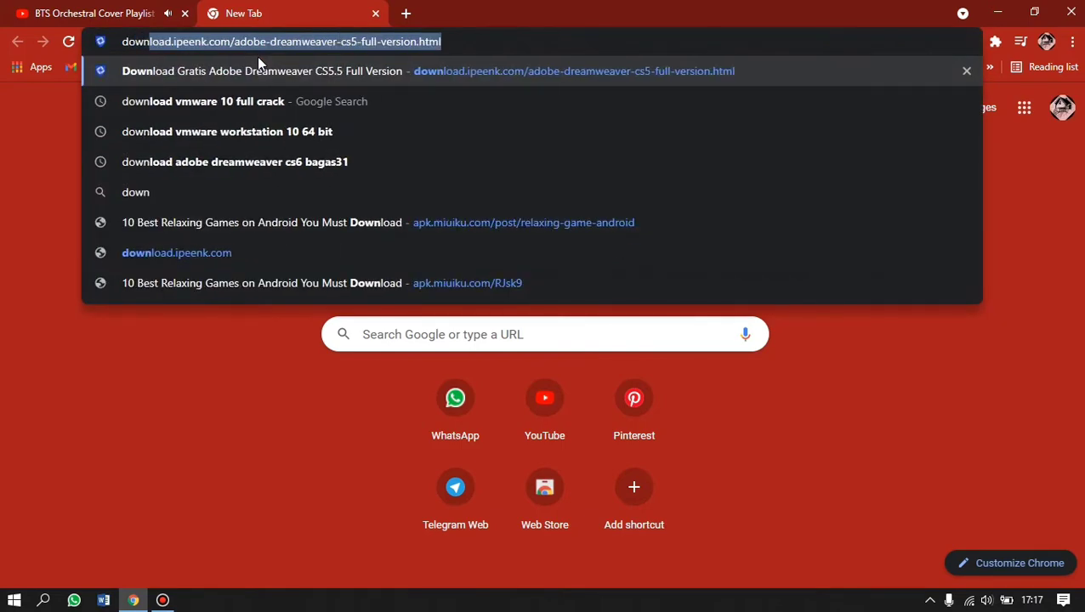
text(laod)
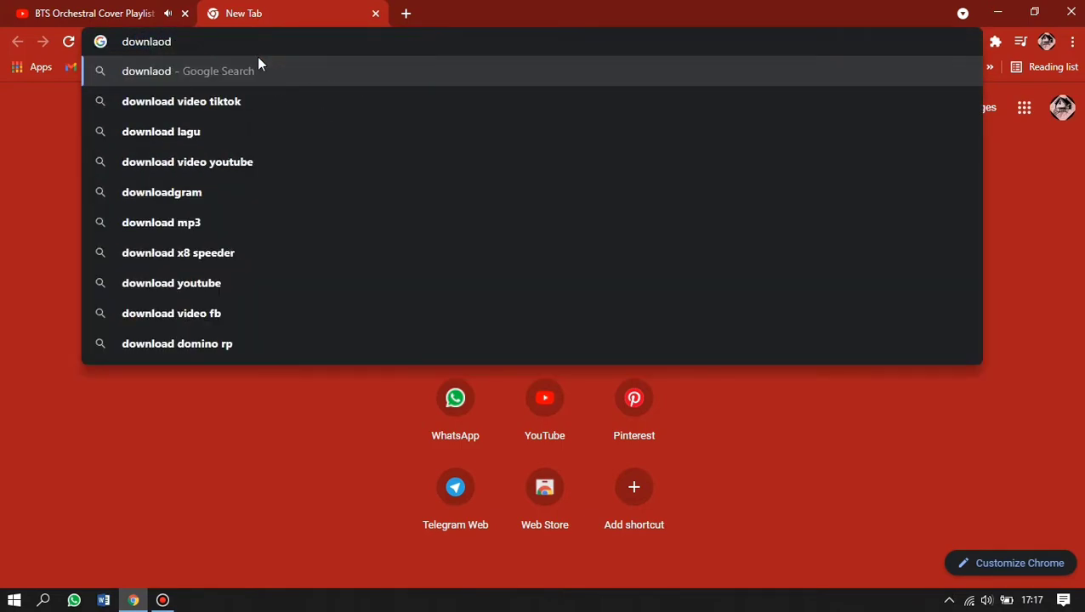
key(BackSpace)
key(BackSpace)
key(BackSpace)
text(oad)
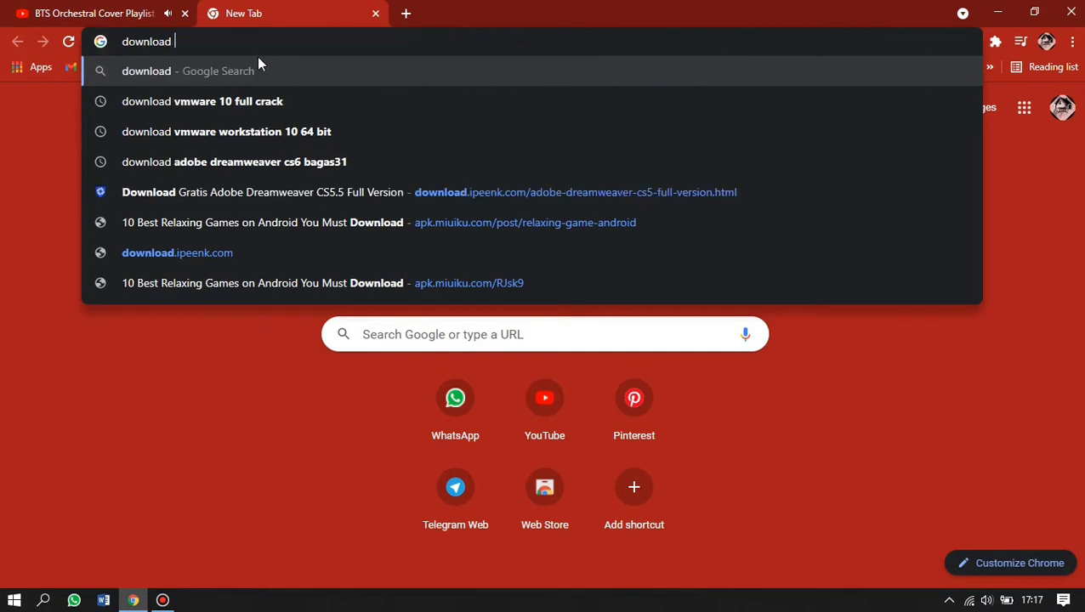
text( full)
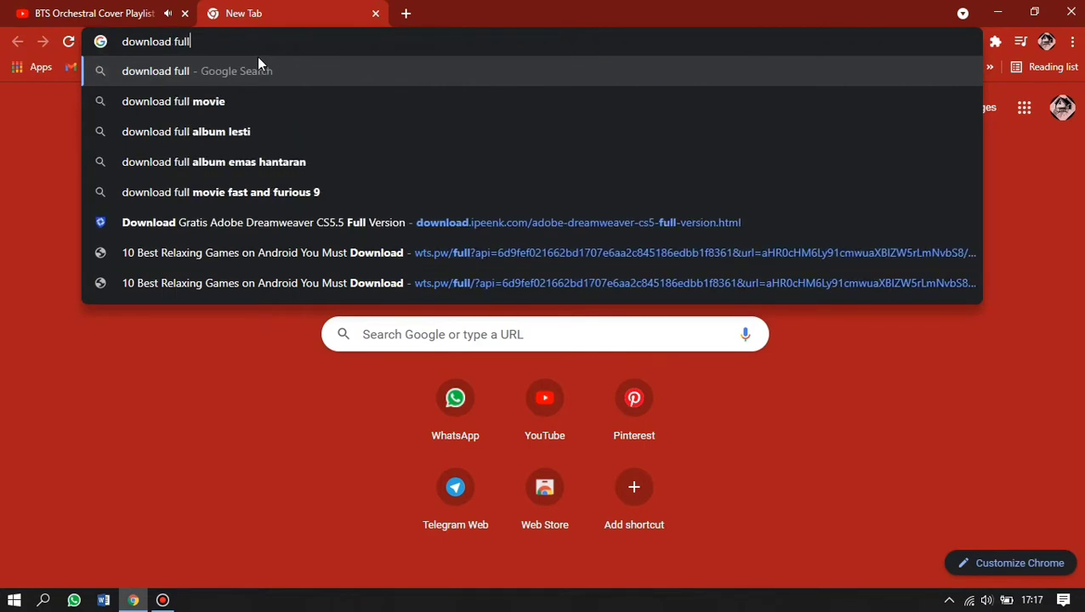
text(ter)
key(Return)
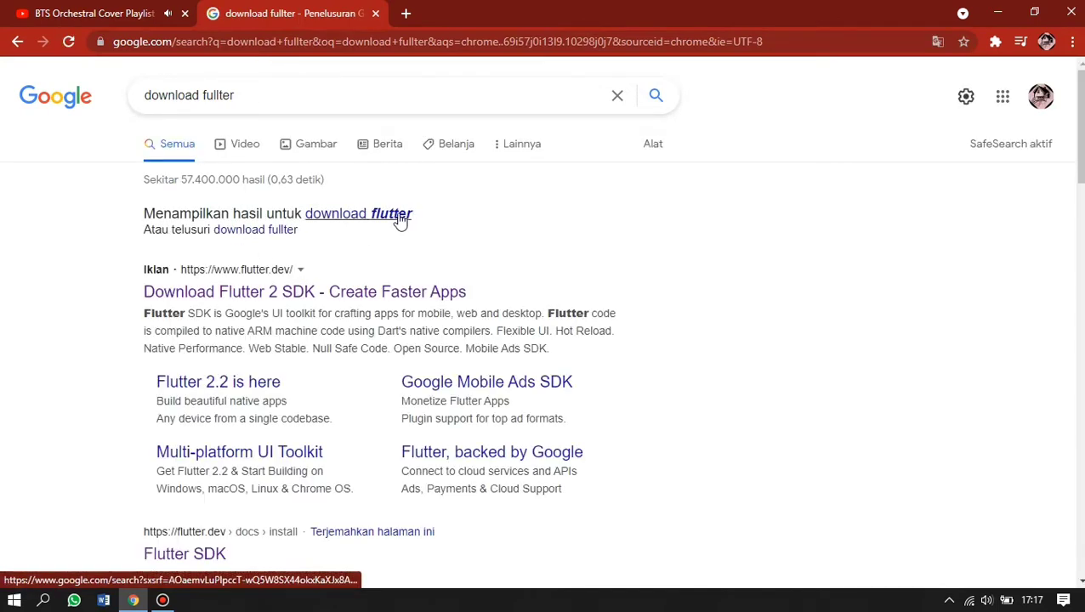
click(399, 219)
Open the Flutter SDK result from flutter.dev and choose Windows as the operating system for the installation.
scroll(374, 340, down, 2)
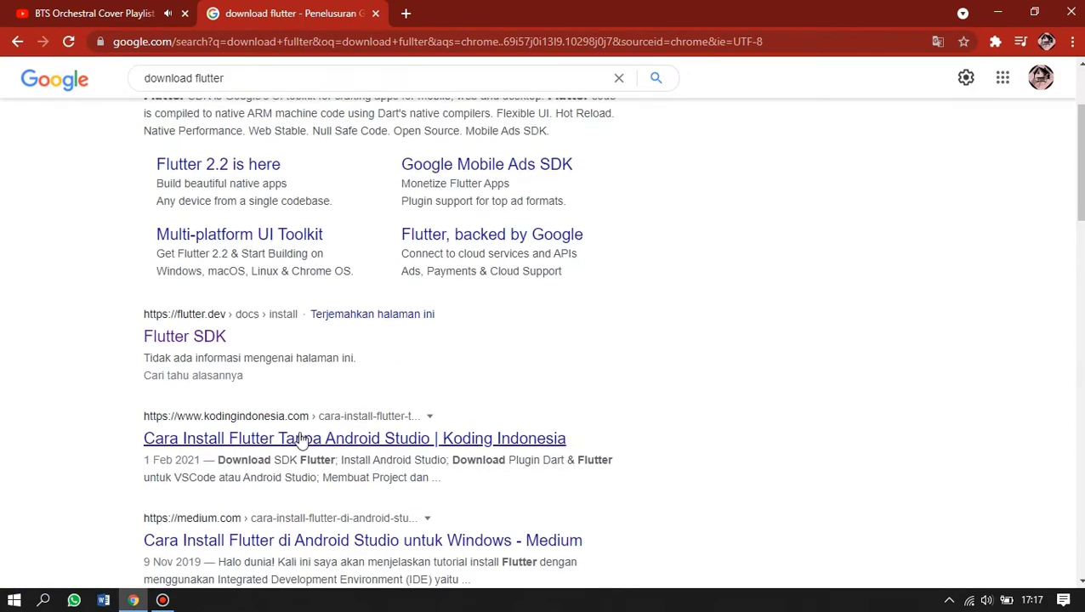
click(212, 336)
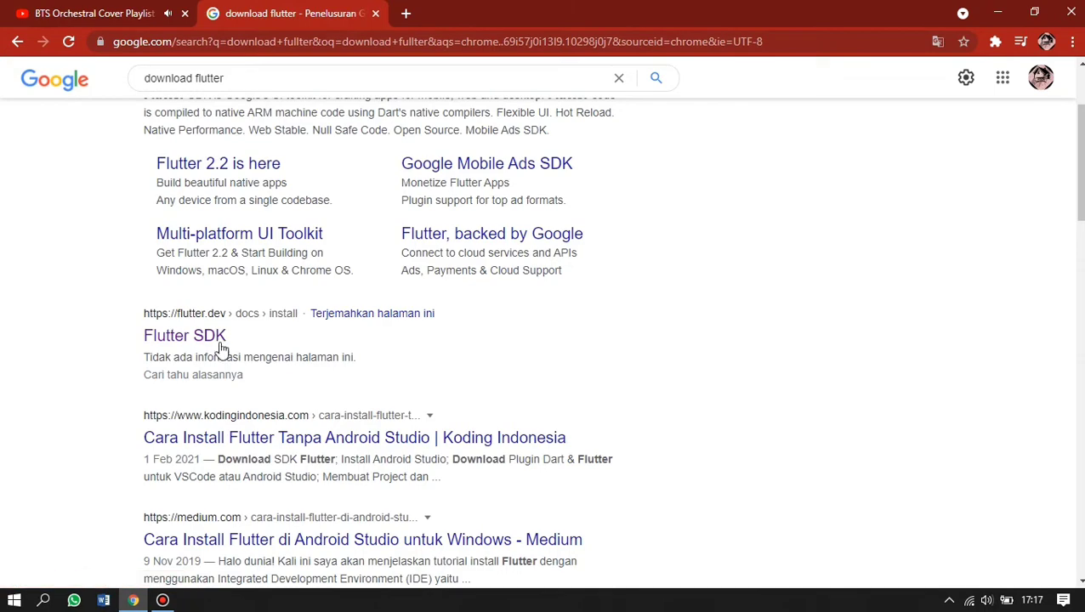
click(182, 344)
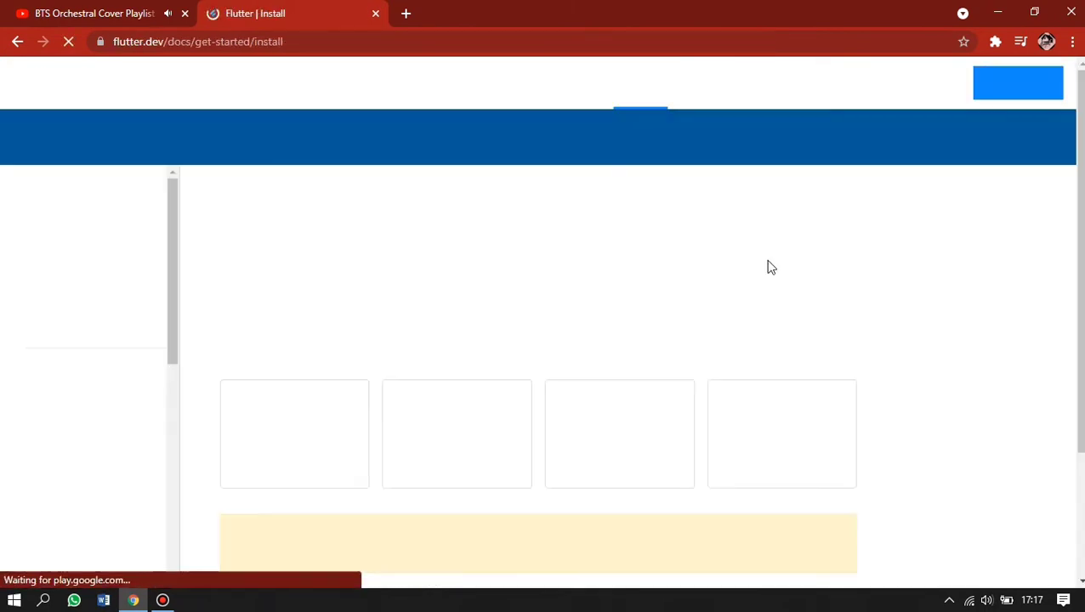
scroll(383, 306, down, 1)
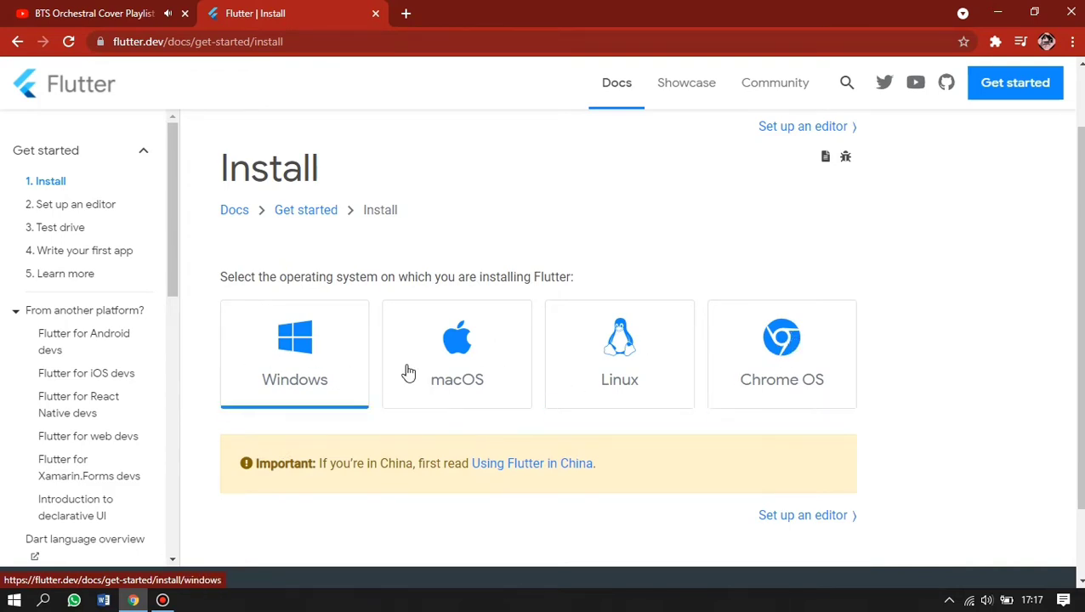
click(272, 351)
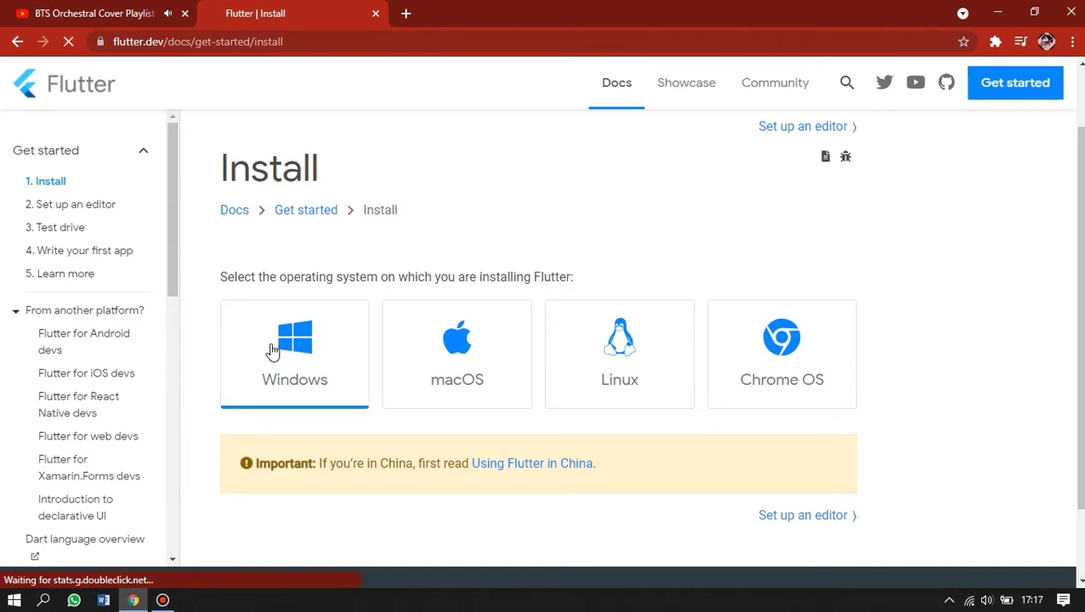
Examine the operating system entry under System requirements on the Windows install page, closing the stray new tab.
scroll(506, 163, down, 4)
scroll(265, 246, up, 2)
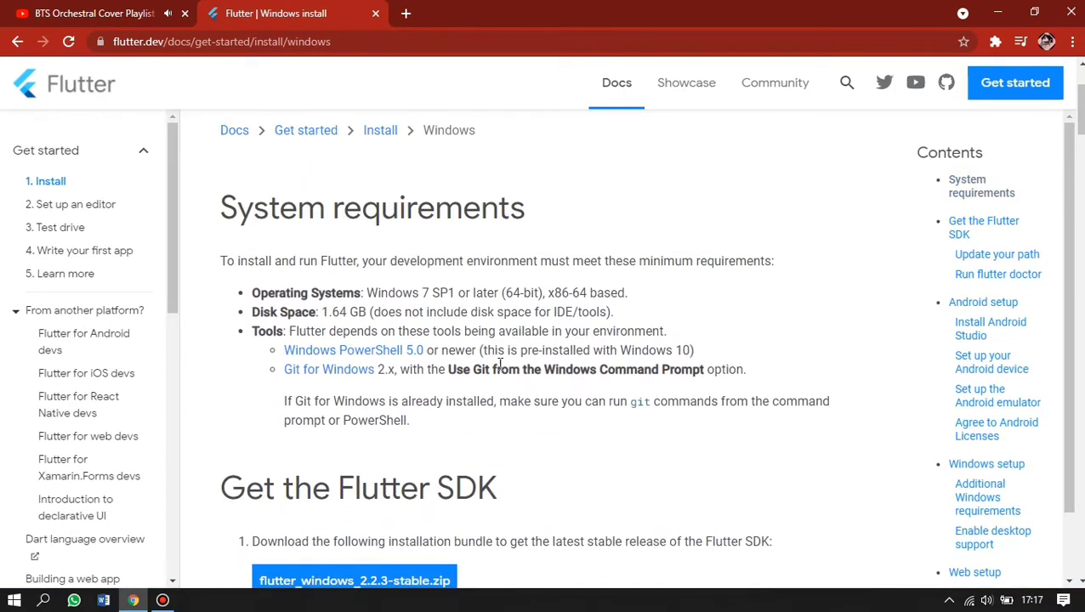
drag(221, 209, 564, 226)
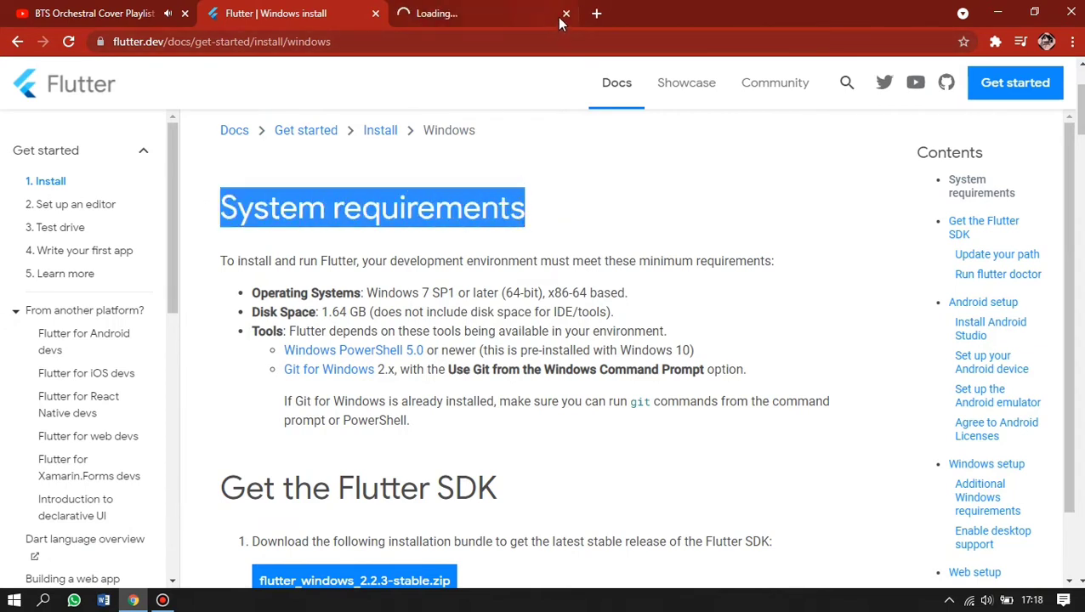
click(563, 15)
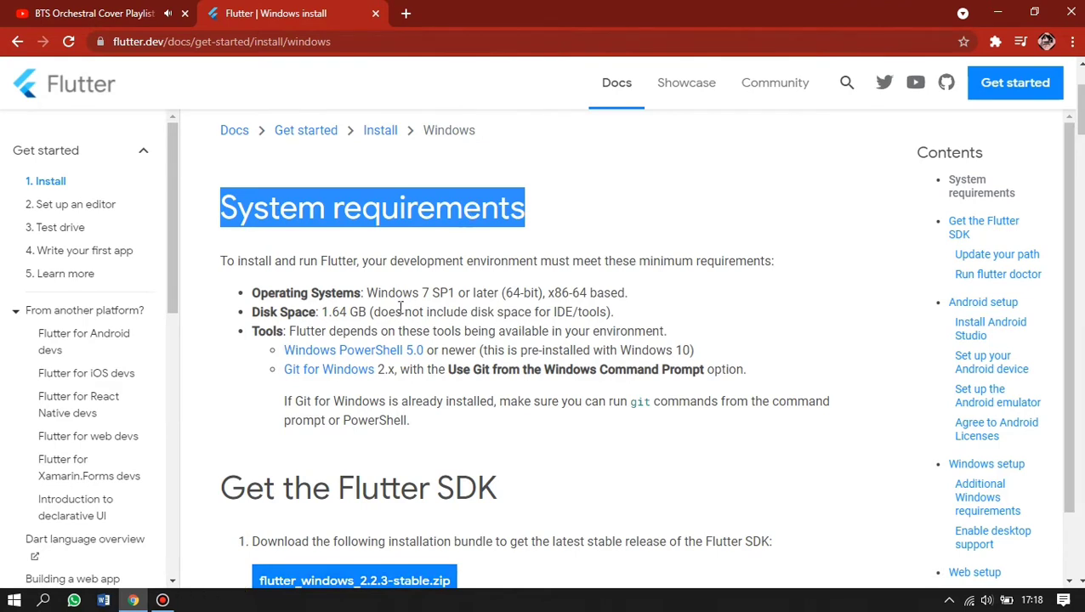
click(346, 297)
double_click(340, 293)
click(299, 298)
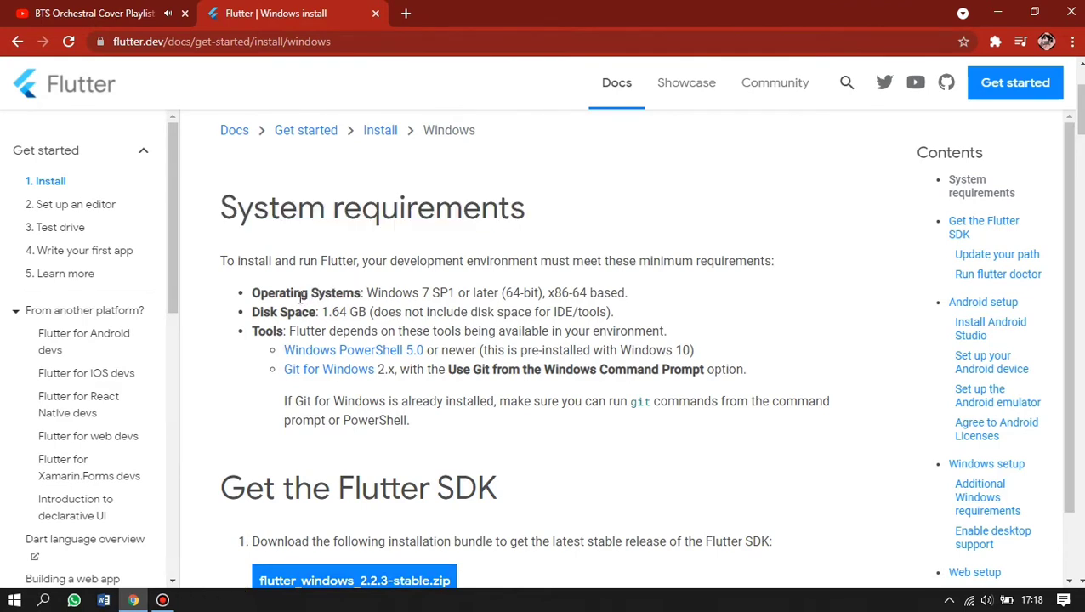
drag(268, 293, 496, 292)
click(403, 294)
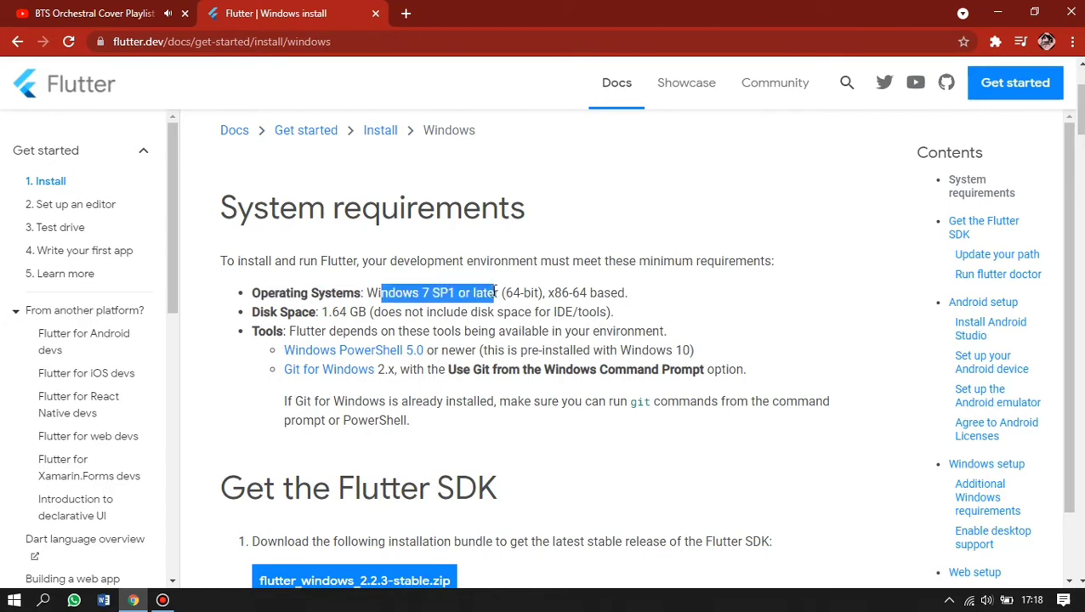
click(460, 292)
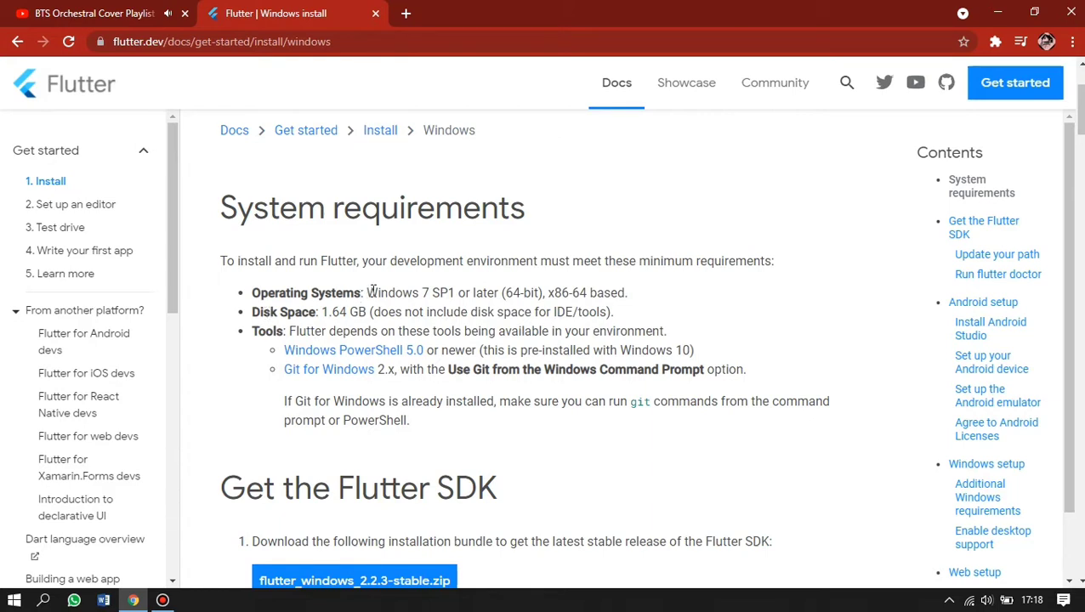
drag(366, 292, 431, 287)
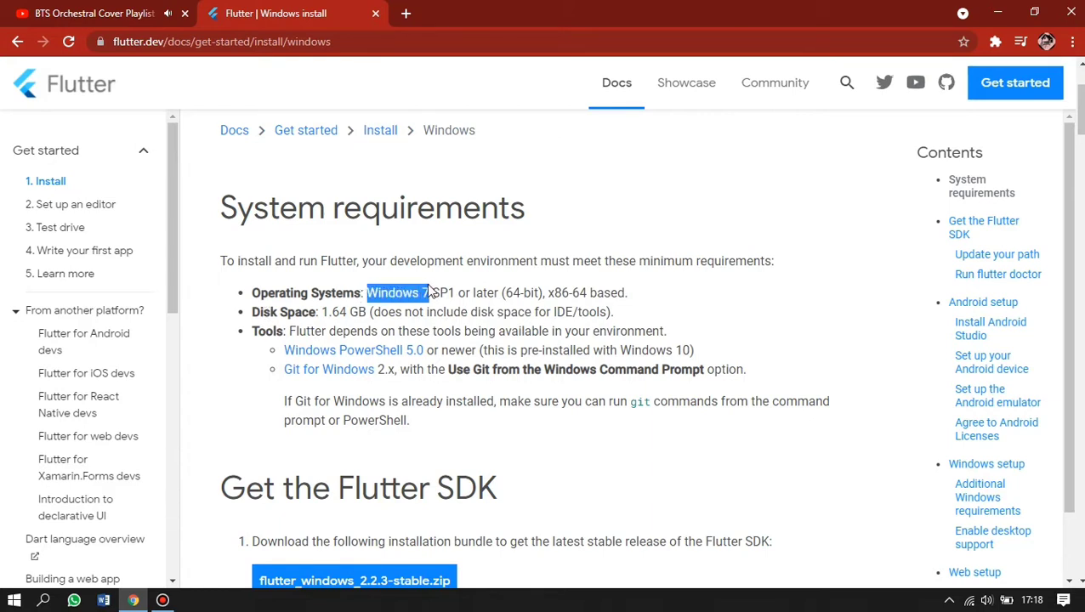
Examine the Disk Space and Tools entries in Flutter's system requirements for Windows.
click(270, 312)
drag(271, 312, 341, 312)
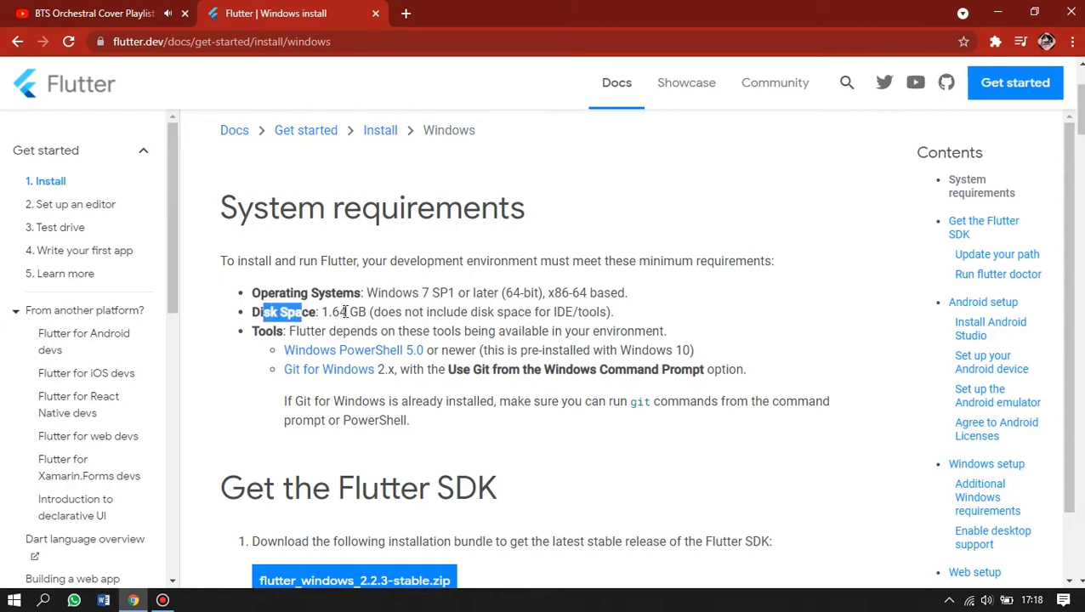
click(357, 312)
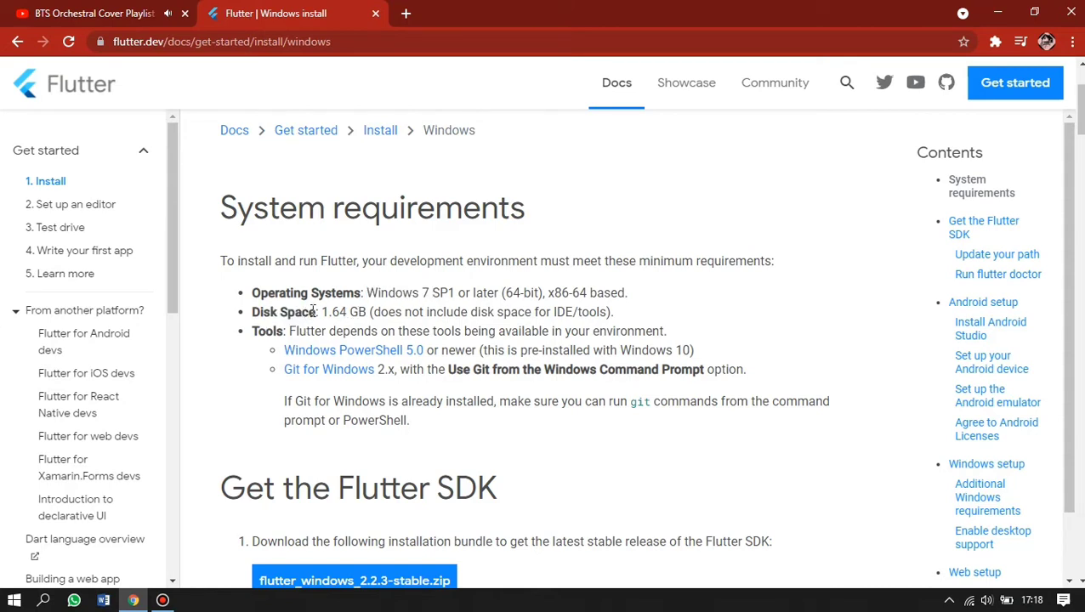
drag(313, 310, 230, 317)
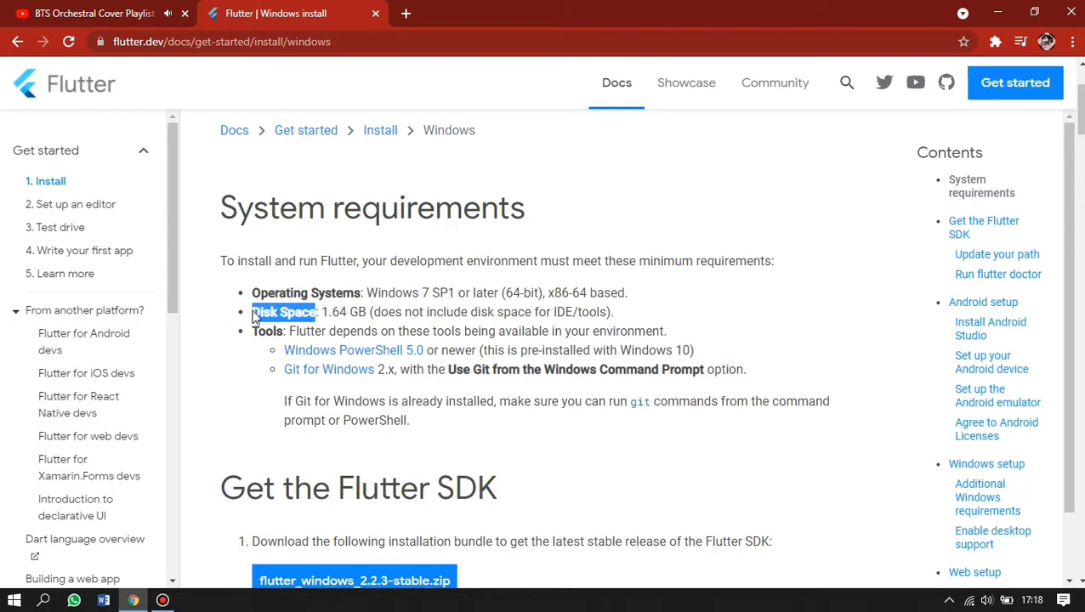
click(332, 312)
drag(332, 312, 612, 312)
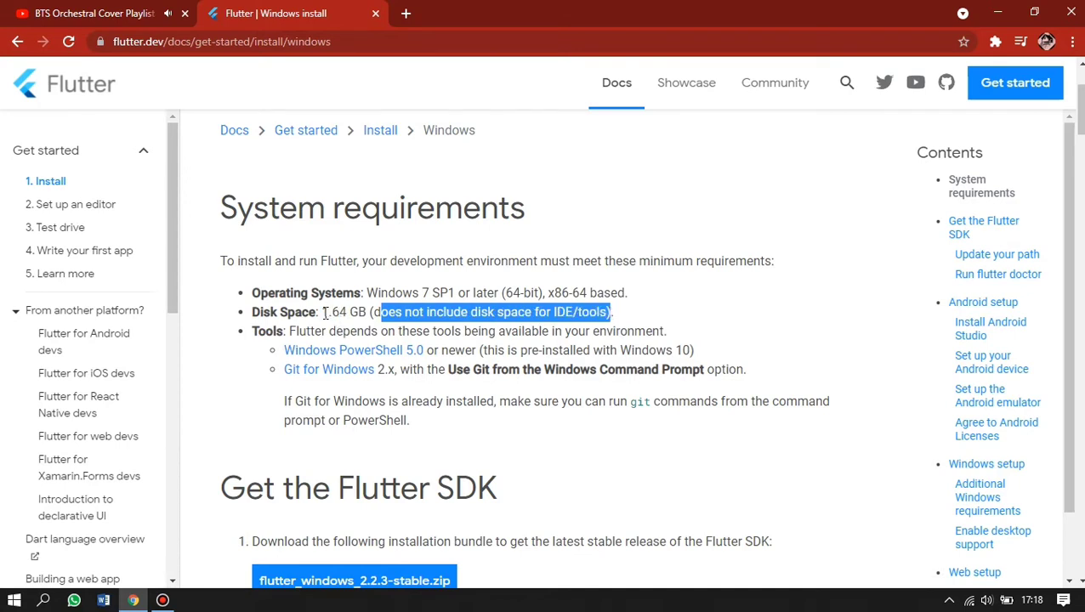
drag(324, 312, 369, 309)
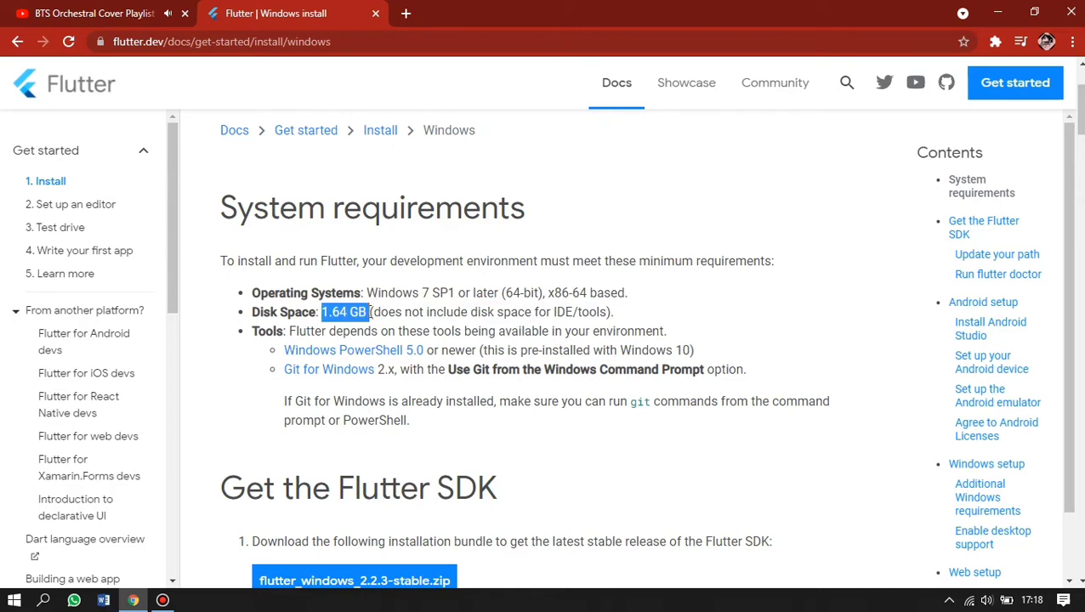
click(391, 316)
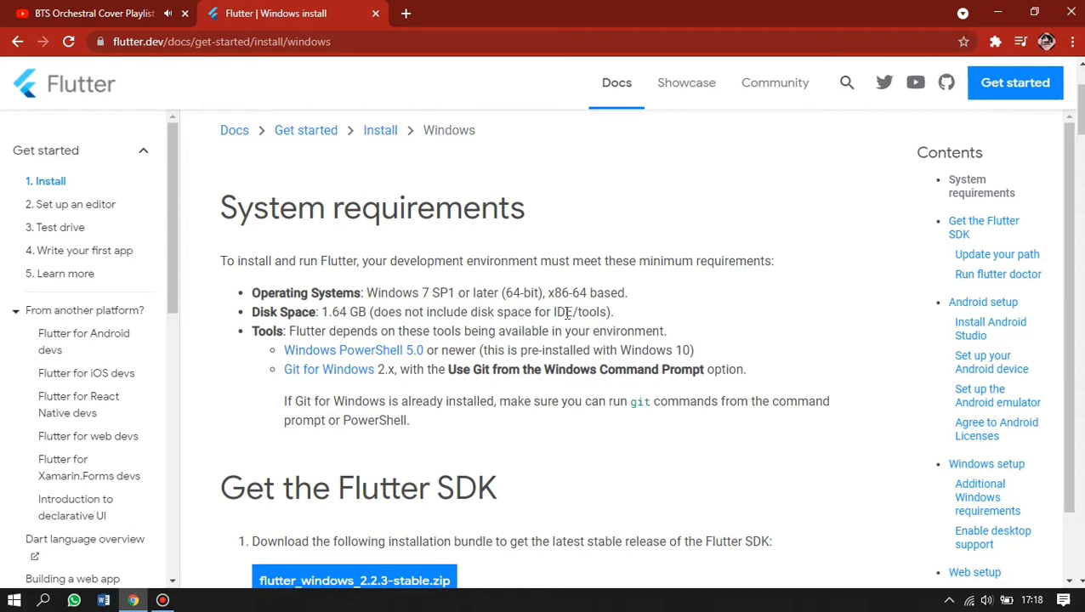
drag(567, 313, 611, 312)
click(304, 335)
drag(259, 332, 659, 331)
click(511, 335)
scroll(510, 336, down, 1)
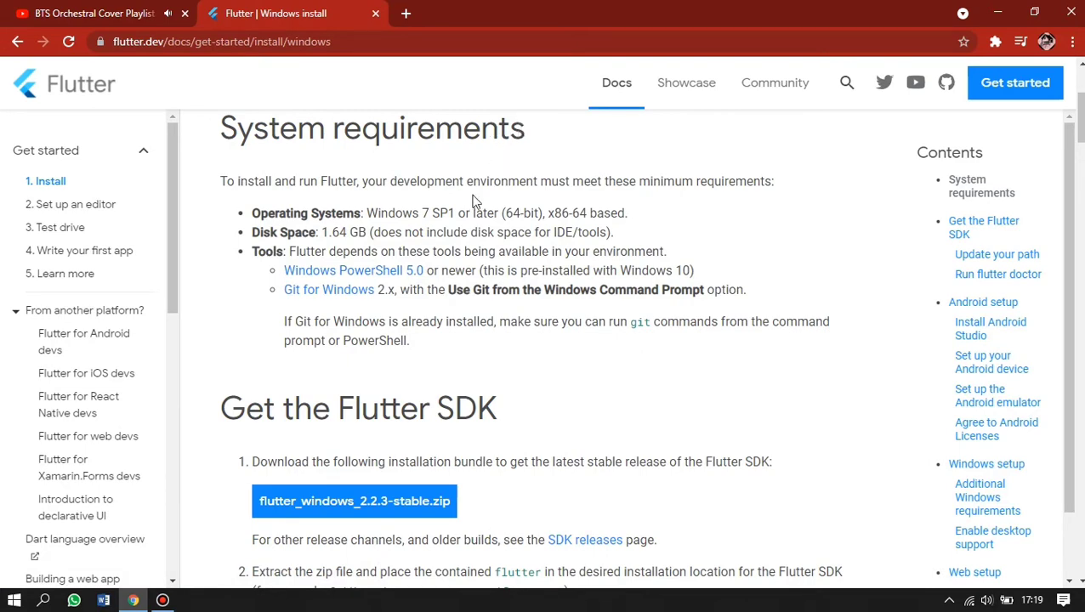
Launch Windows PowerShell to check that it is available on this computer, and close its window.
key(super)
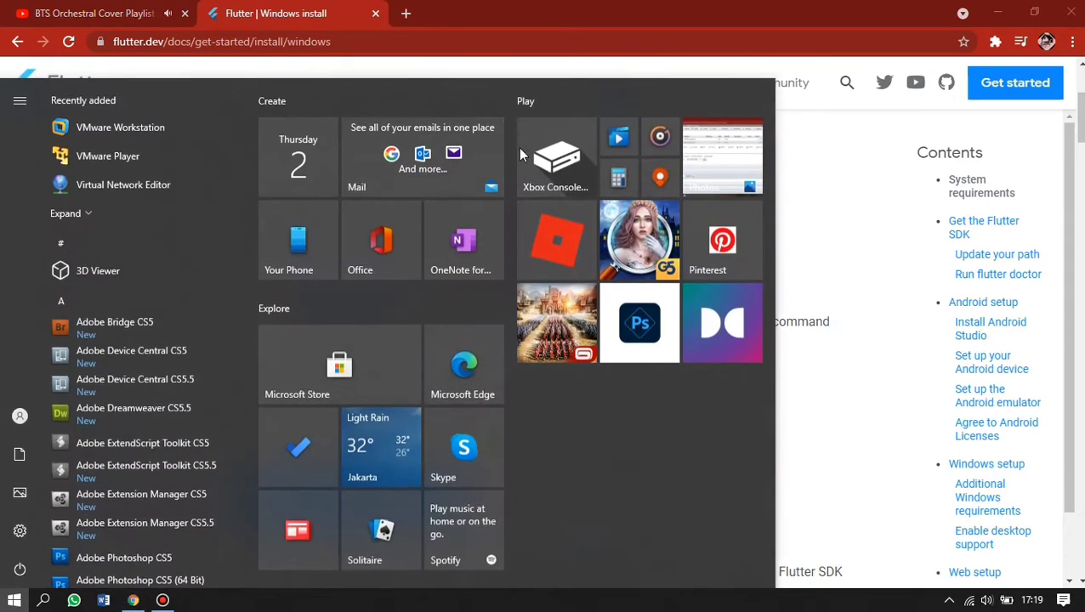
text(windo)
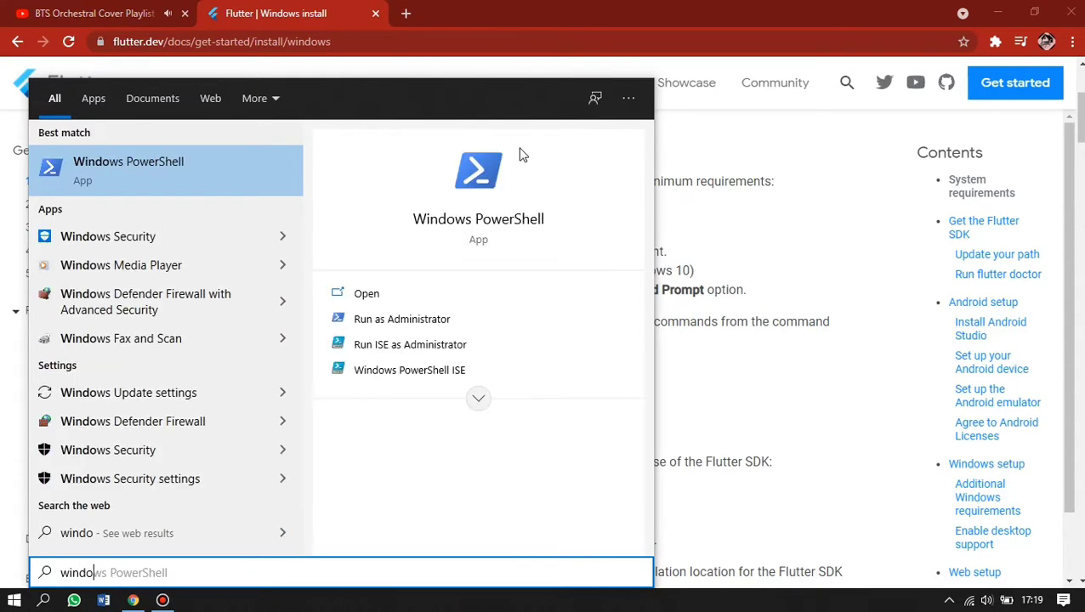
key(Return)
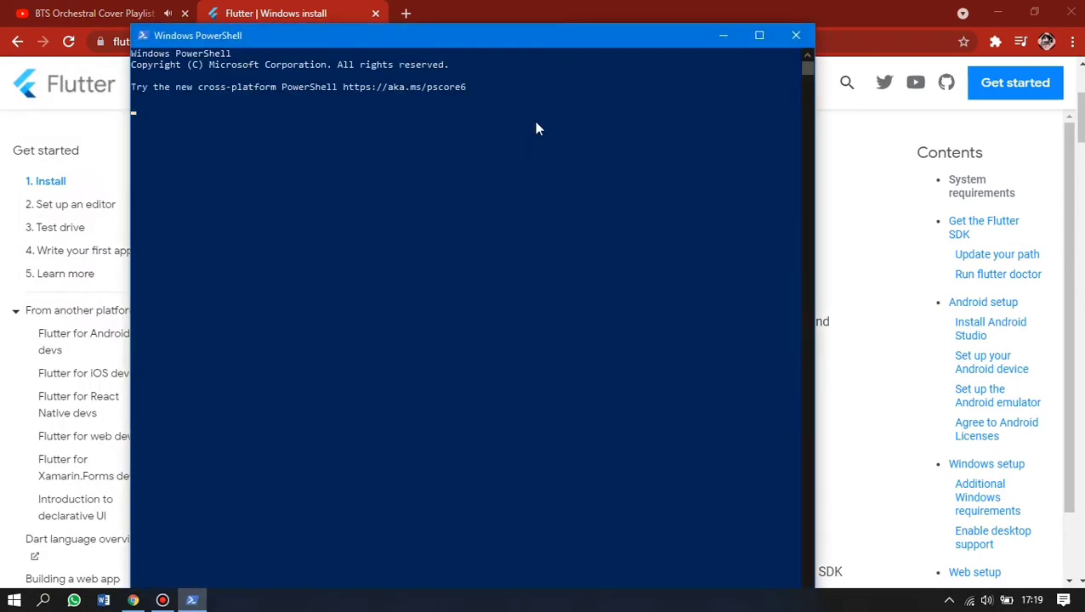
click(796, 36)
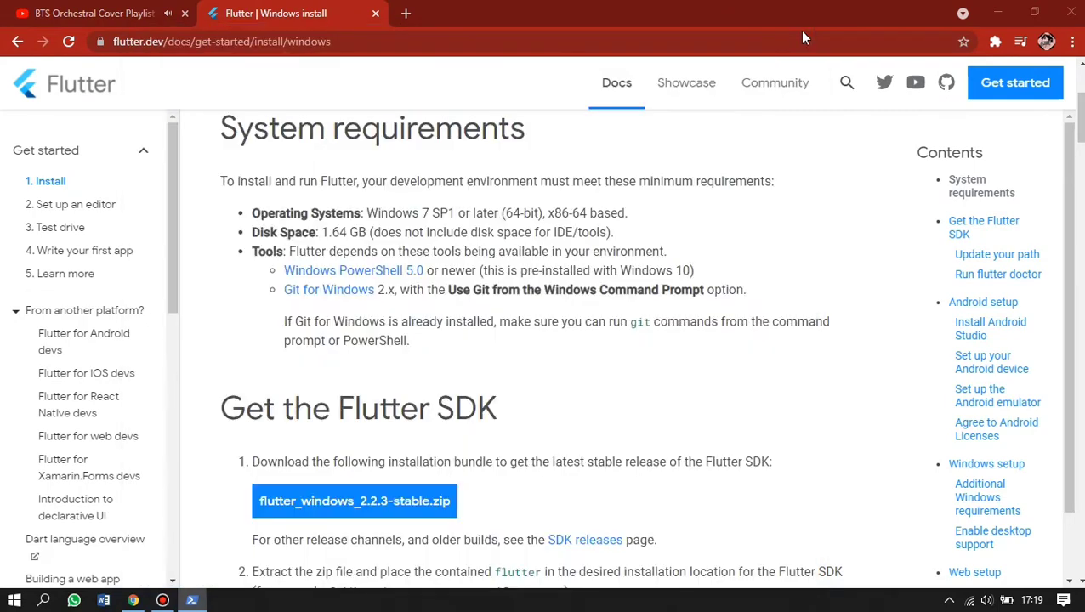
Follow the Git for Windows link in the requirements and download the 64-bit Git for Windows Setup.
click(351, 293)
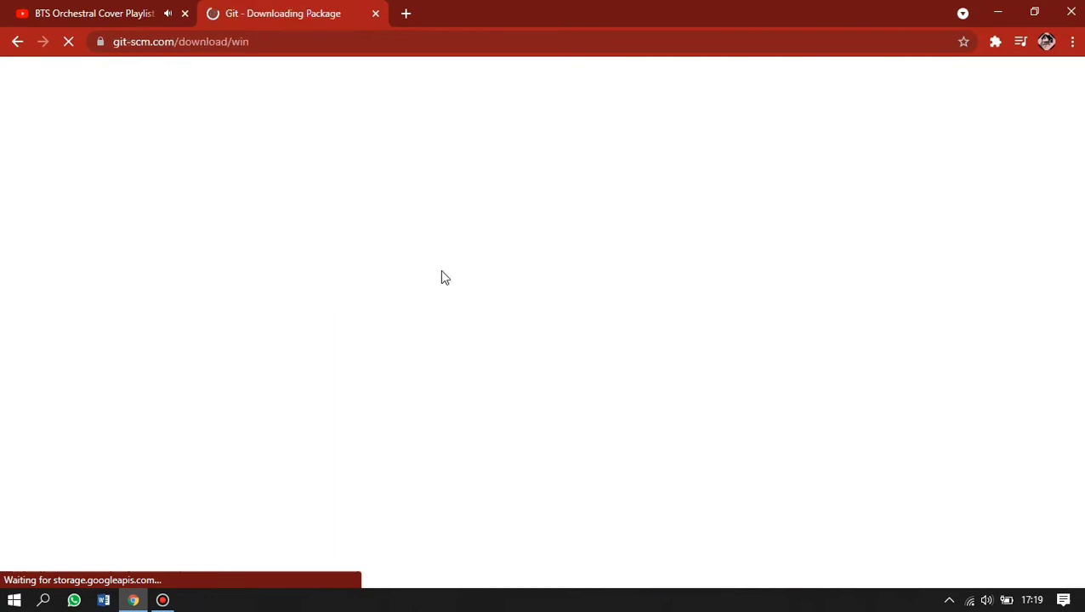
scroll(525, 325, down, 1)
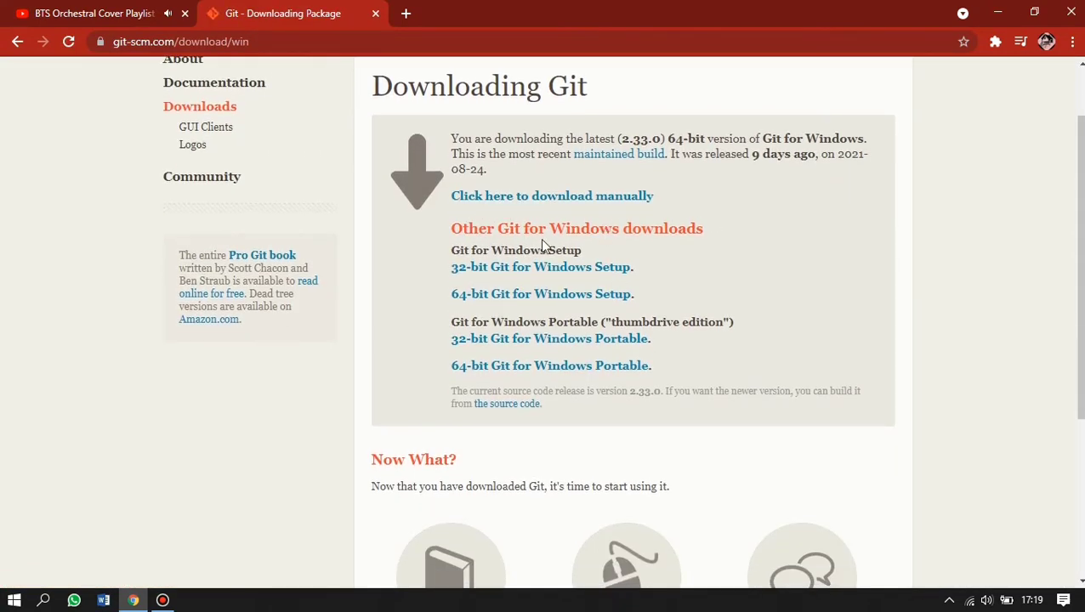
click(564, 301)
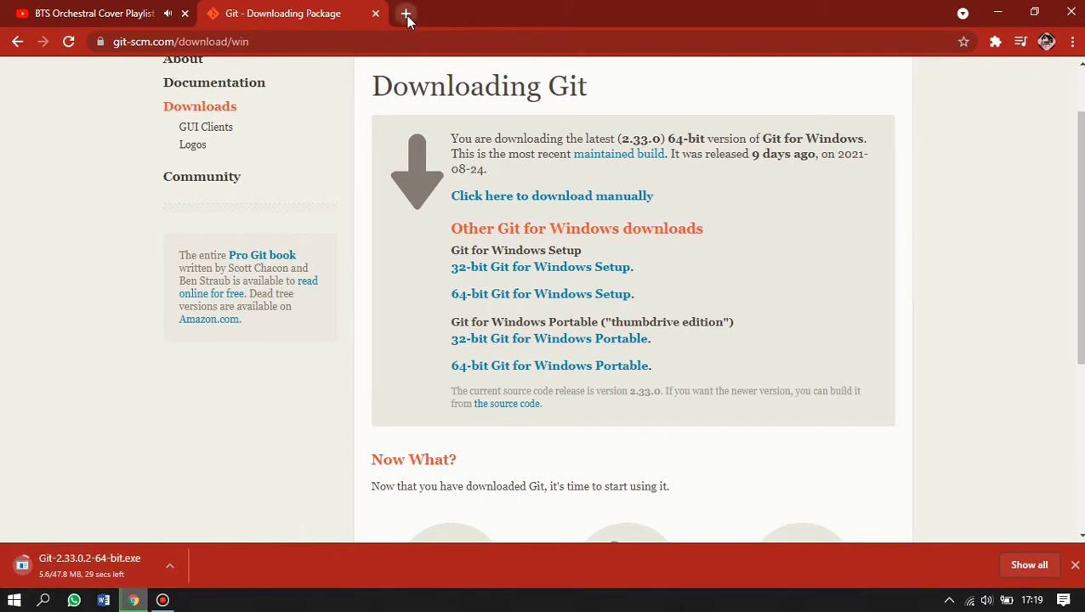
click(158, 602)
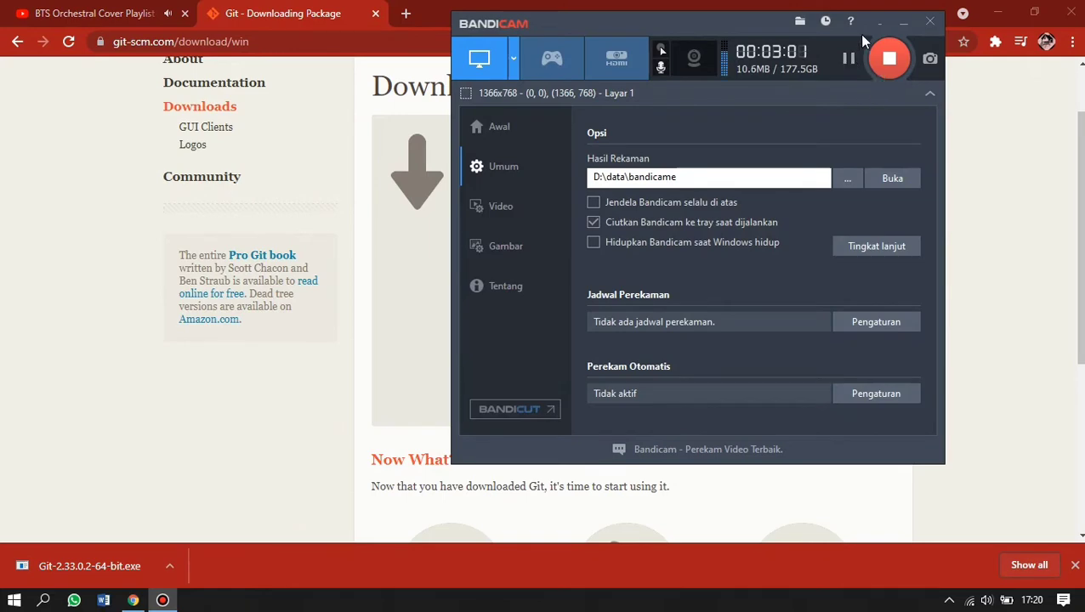
click(899, 21)
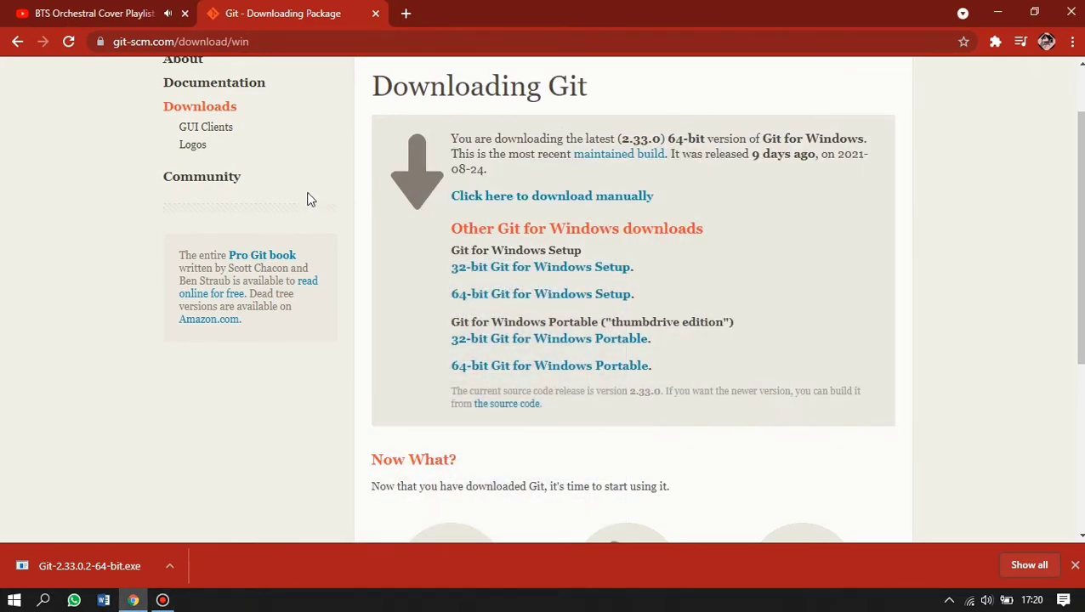
Show the downloaded Git-2.33.0.2-64-bit.exe in its folder and launch the installer.
key(ctrl+j)
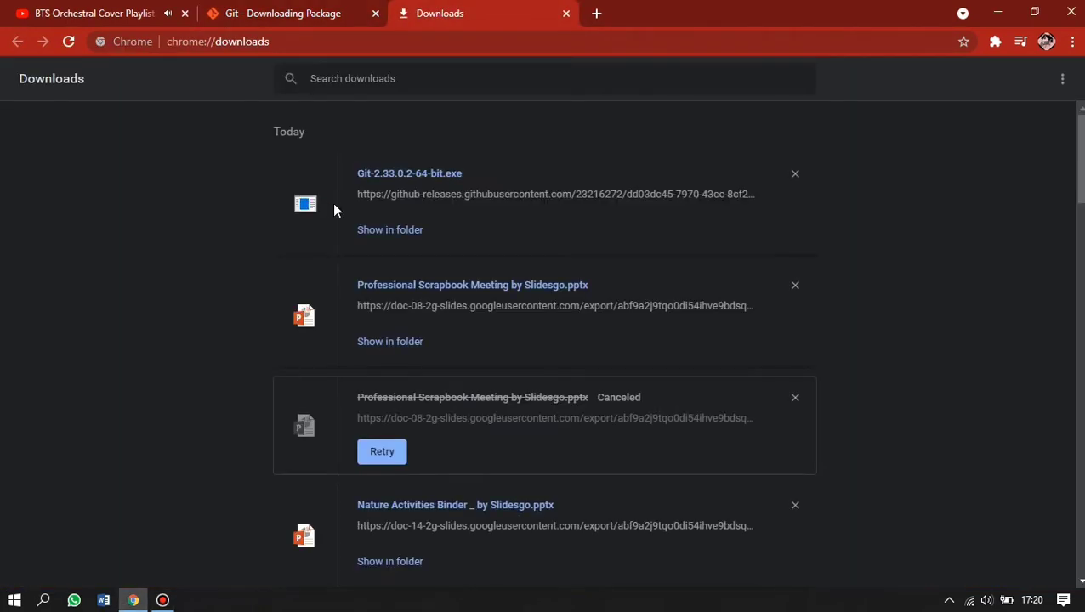
click(408, 233)
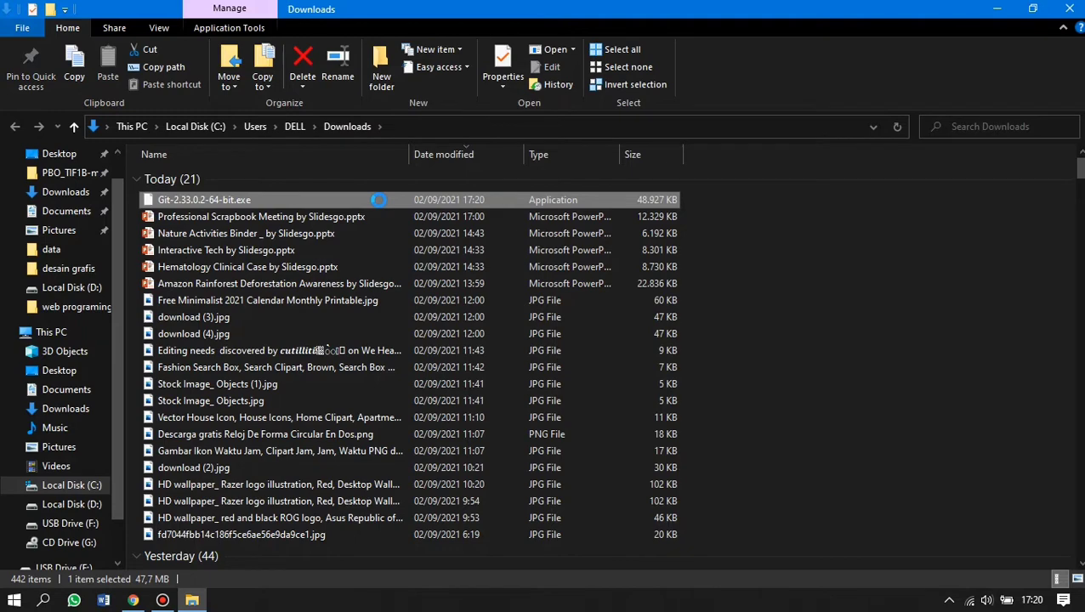
right_click(378, 199)
click(377, 199)
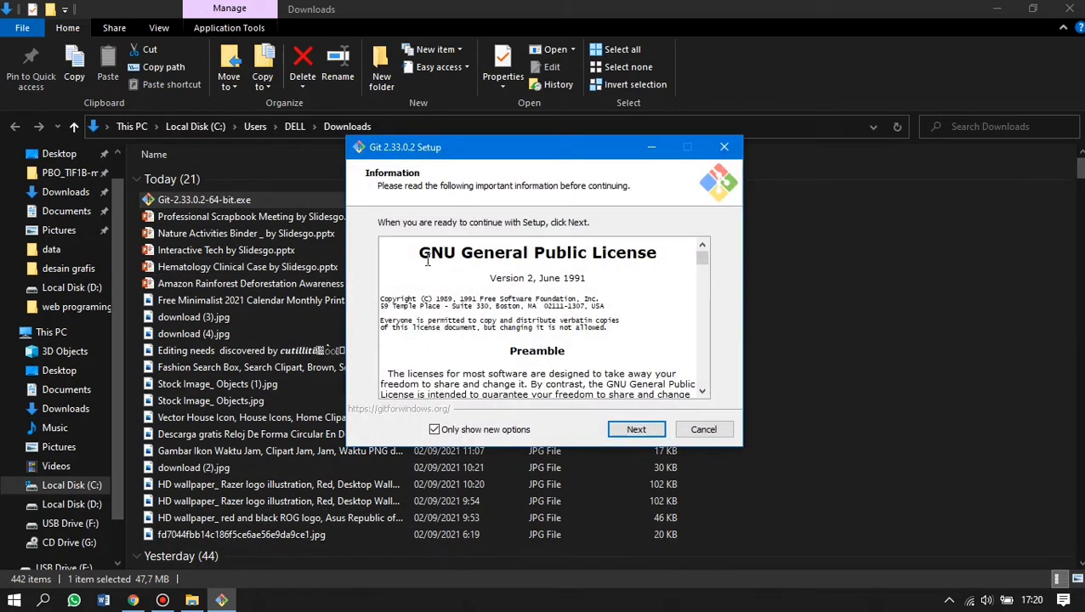
Look through the GNU General Public License text in the Git setup wizard.
drag(420, 254, 626, 266)
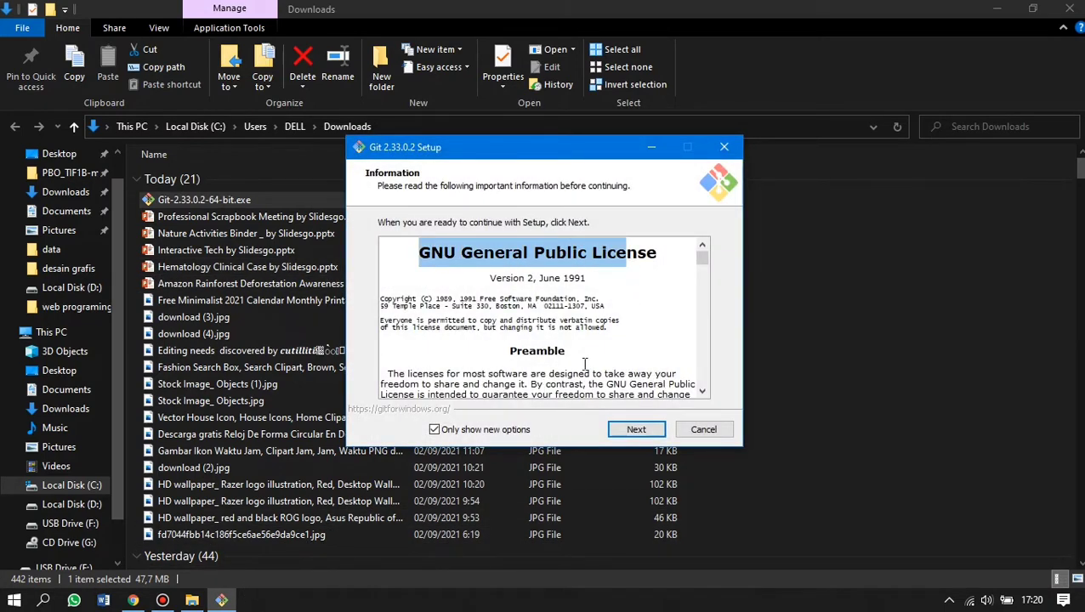
scroll(584, 364, down, 4)
scroll(584, 364, up, 4)
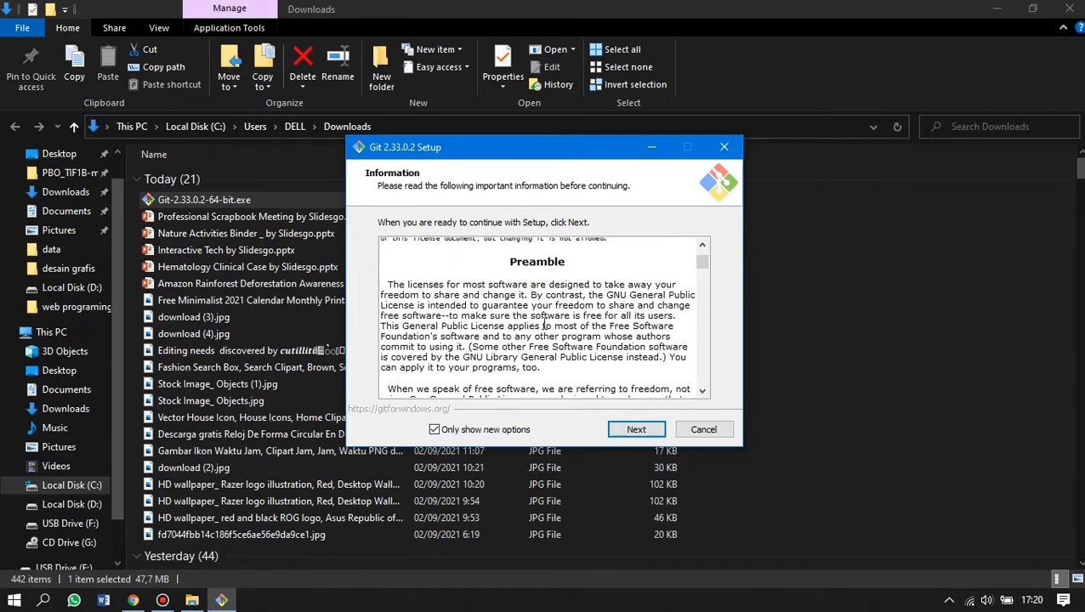
click(459, 271)
scroll(457, 274, down, 3)
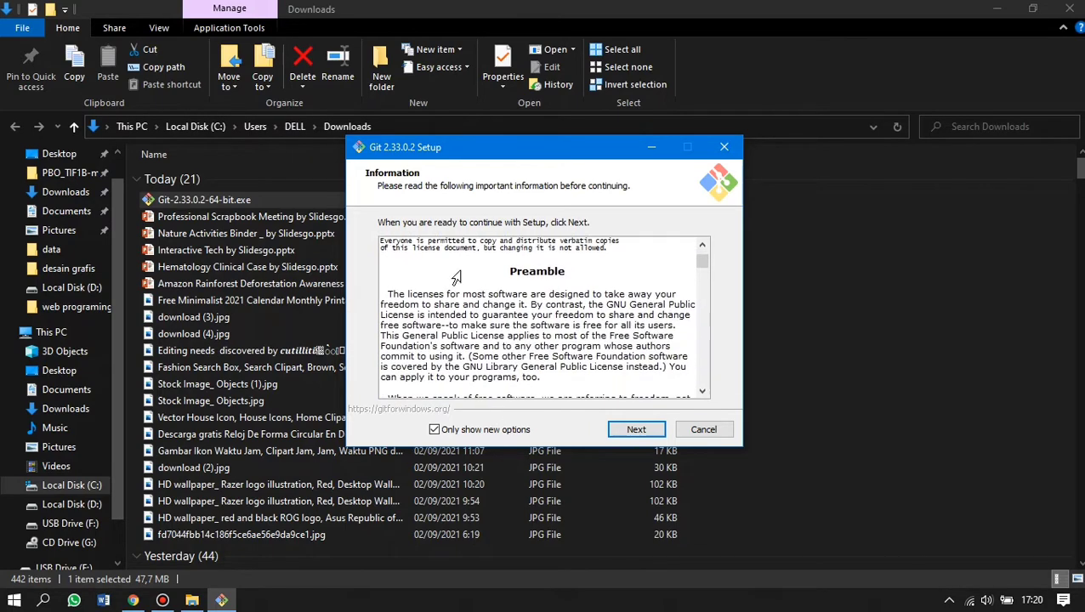
Try to install Git with the preselected components, bundled OpenSSH and no experimental options.
click(615, 431)
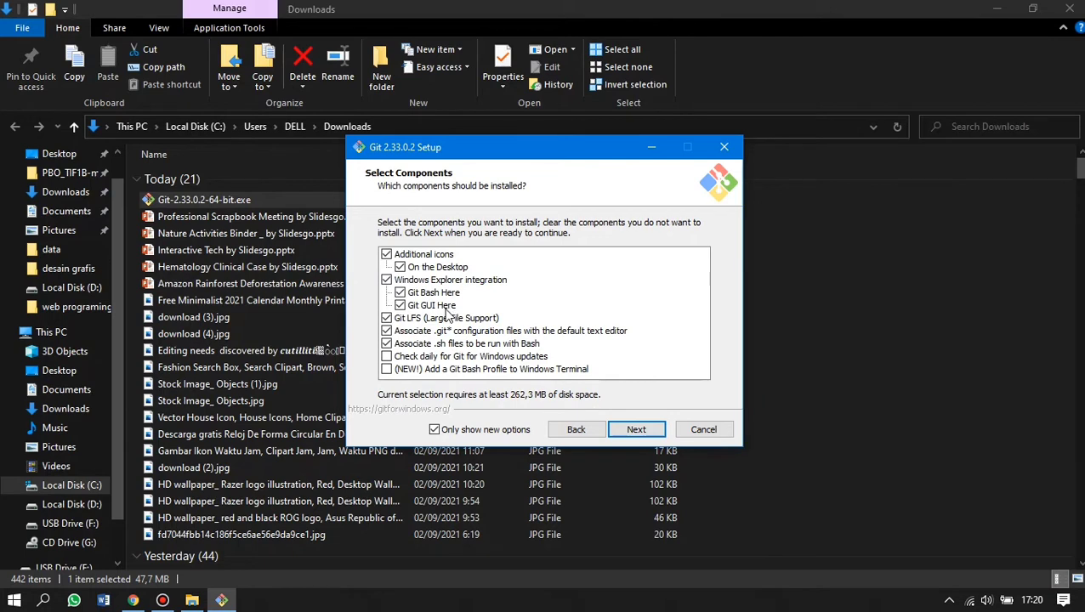
click(645, 433)
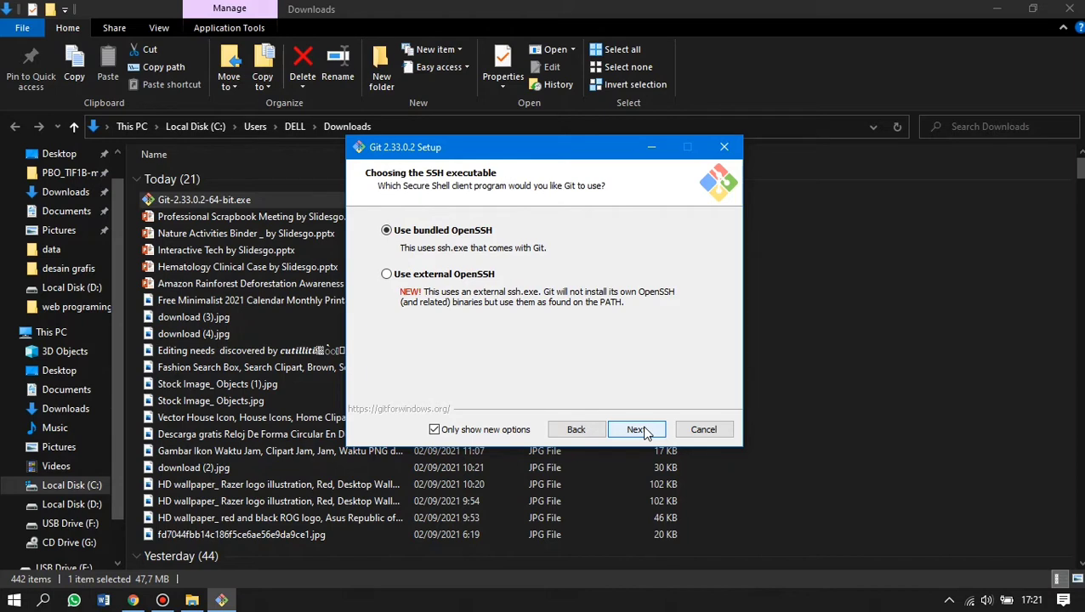
click(646, 431)
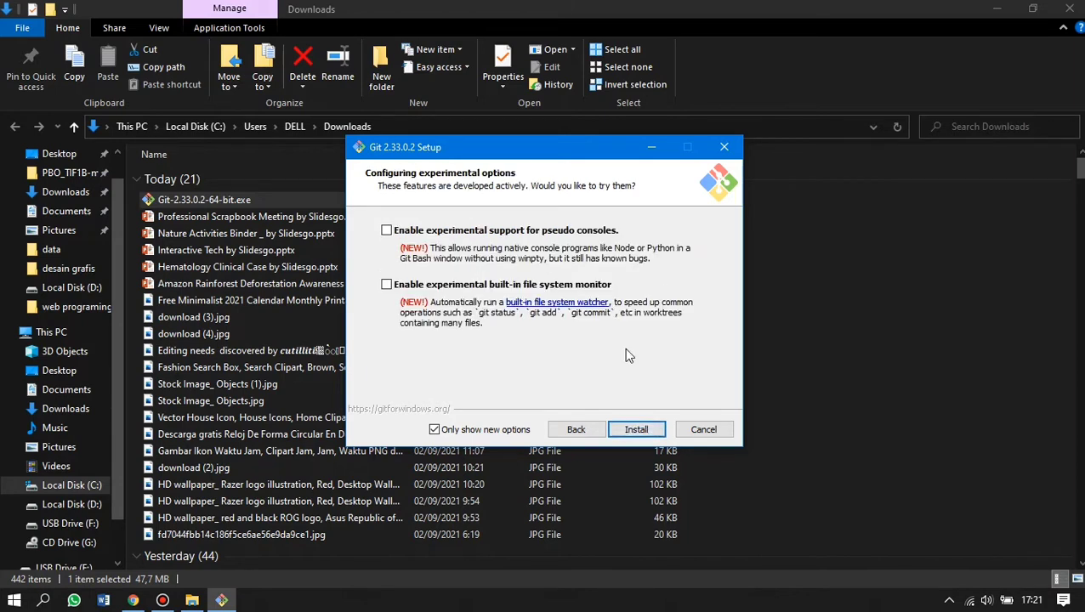
click(638, 427)
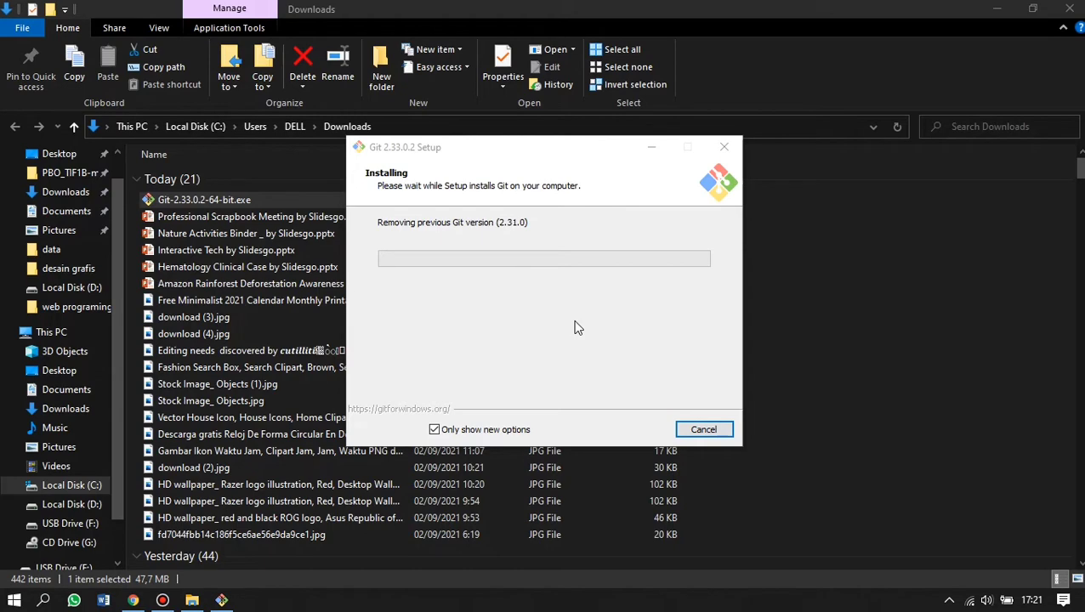
Minimize the Downloads window, then cancel the running Git installation and confirm exiting Setup.
click(996, 8)
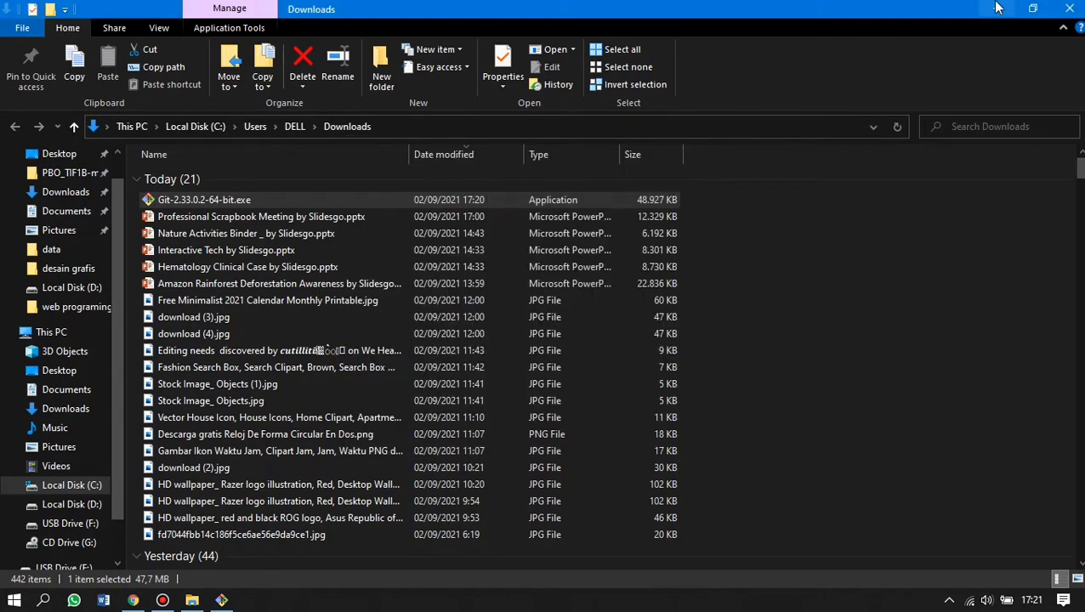
click(996, 7)
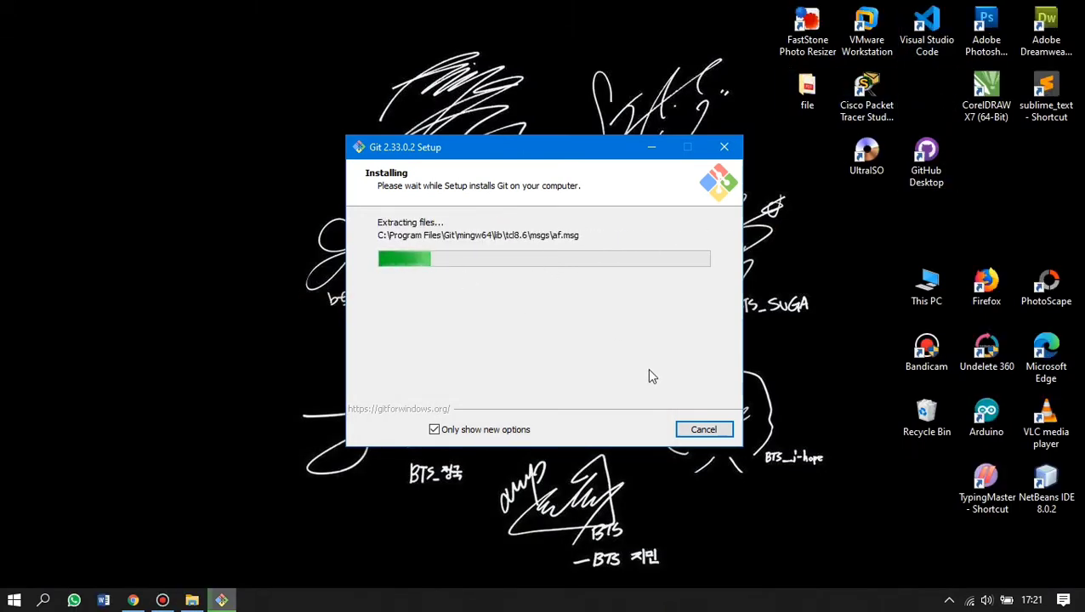
click(702, 430)
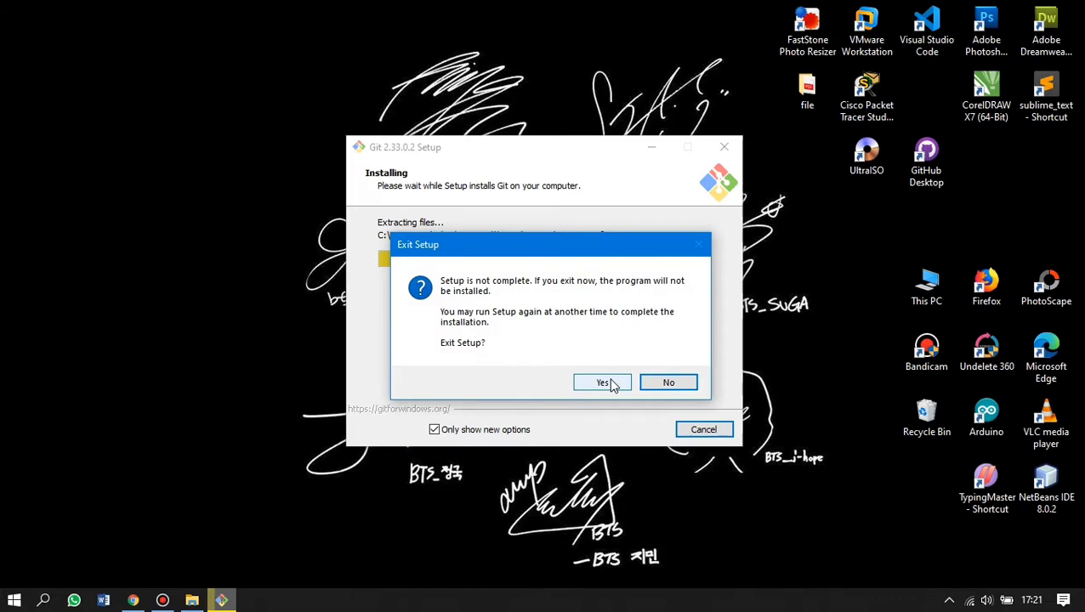
click(610, 384)
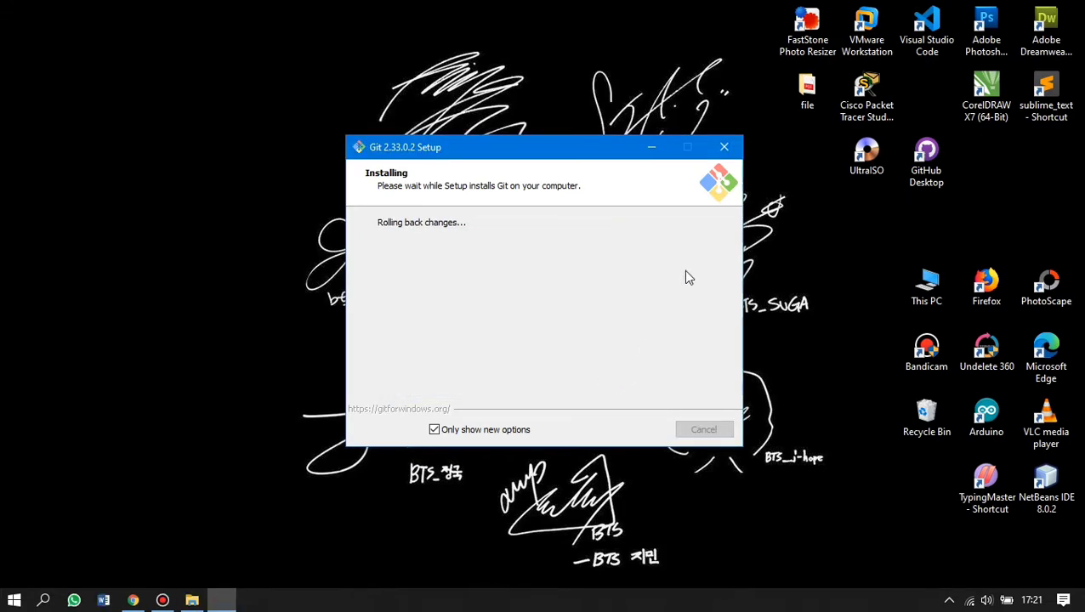
Run Git-2.33.0.2-64-bit.exe again from the Downloads folder and proceed past the licence to the destination page.
click(192, 600)
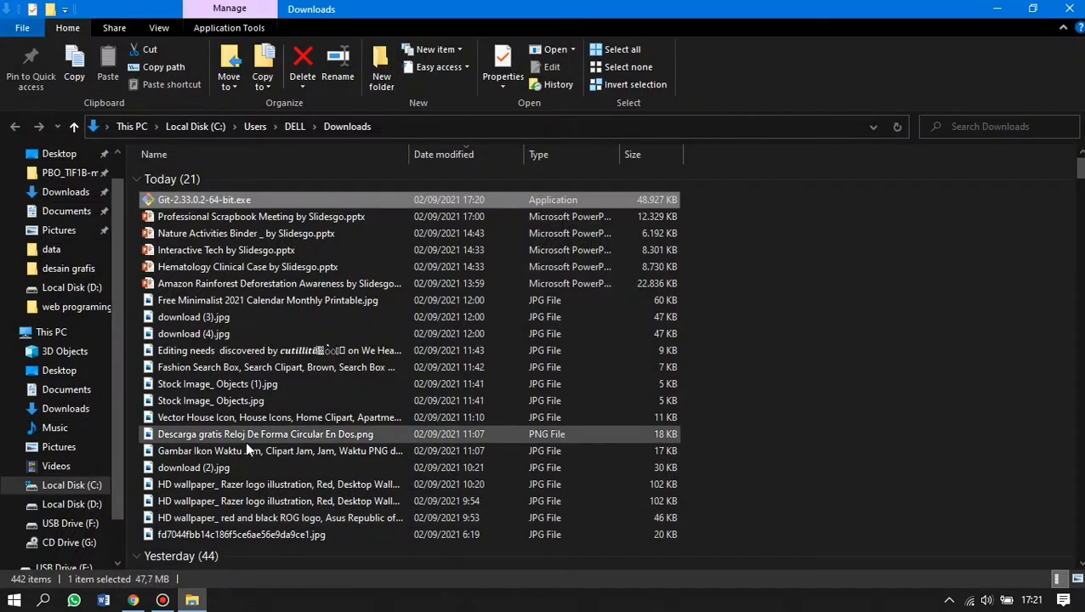
right_click(272, 201)
click(340, 198)
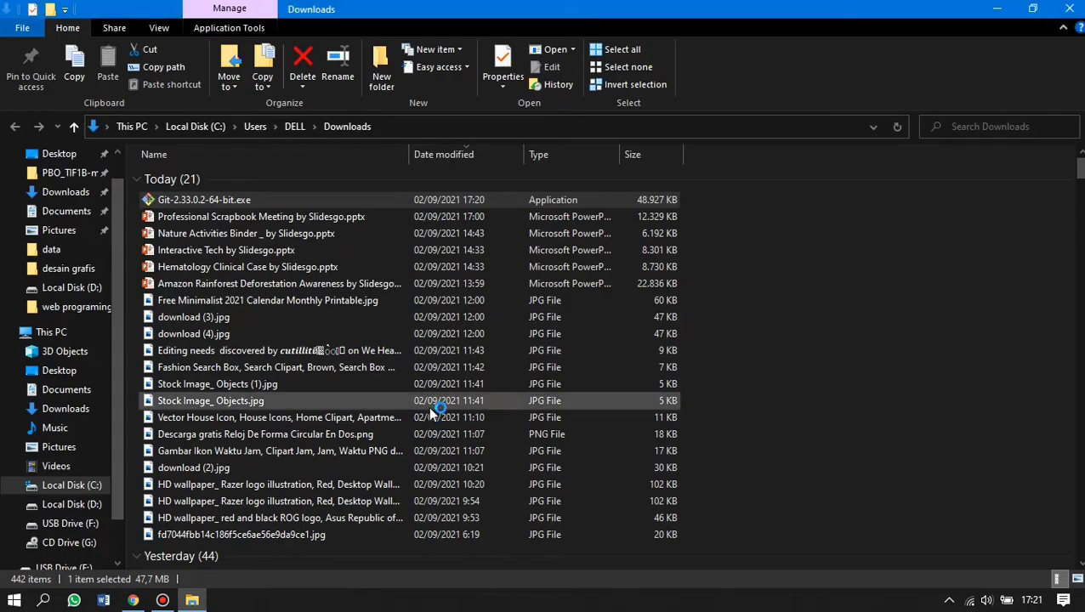
click(636, 429)
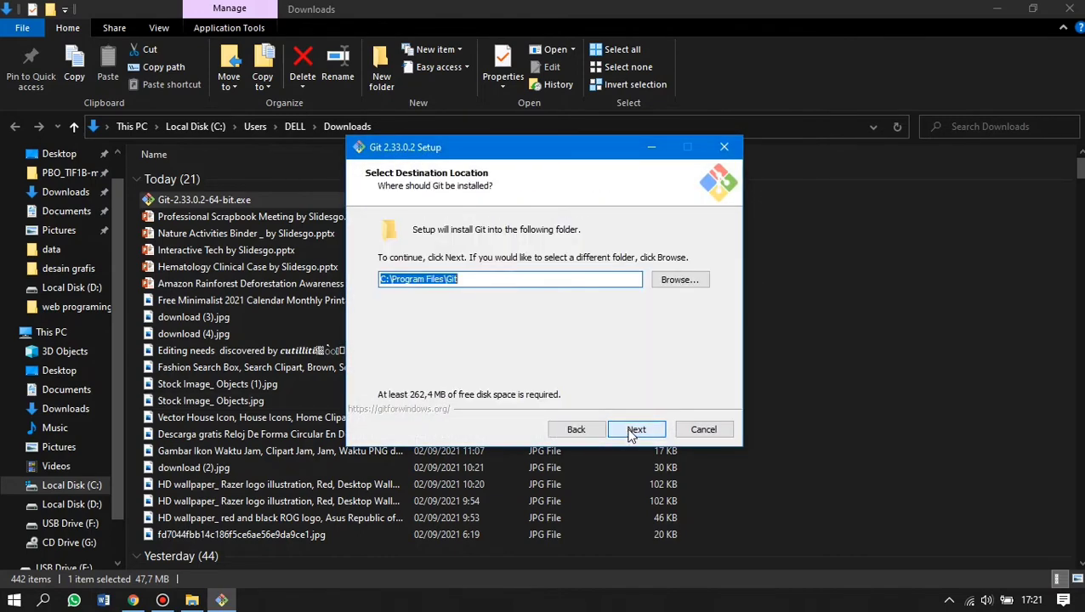
Browse Local Disk (D:) and its data folder for a possible Git installation location.
click(678, 280)
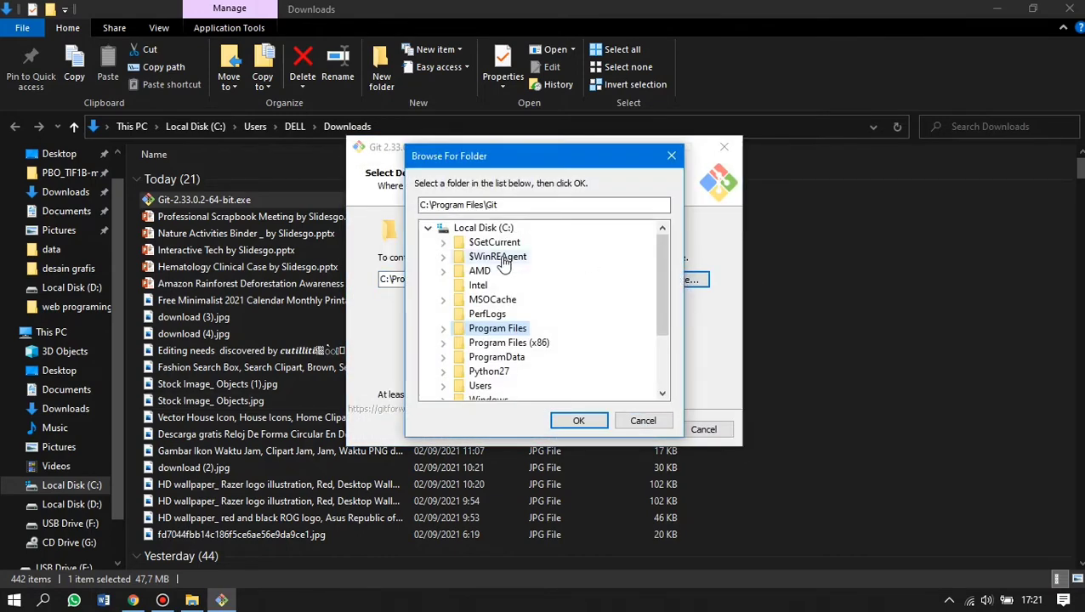
scroll(510, 336, down, 3)
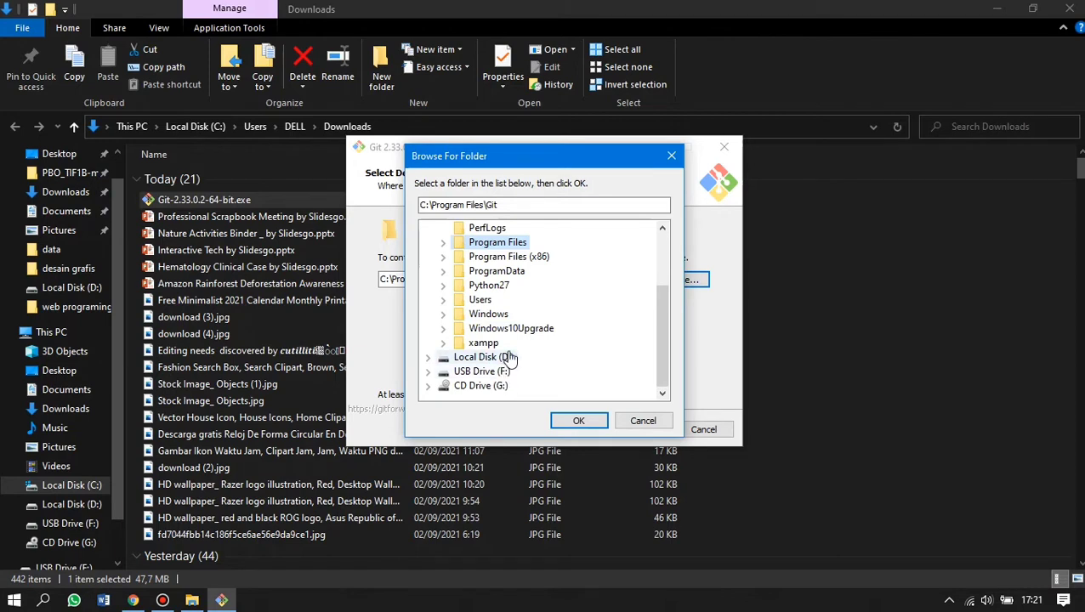
click(509, 358)
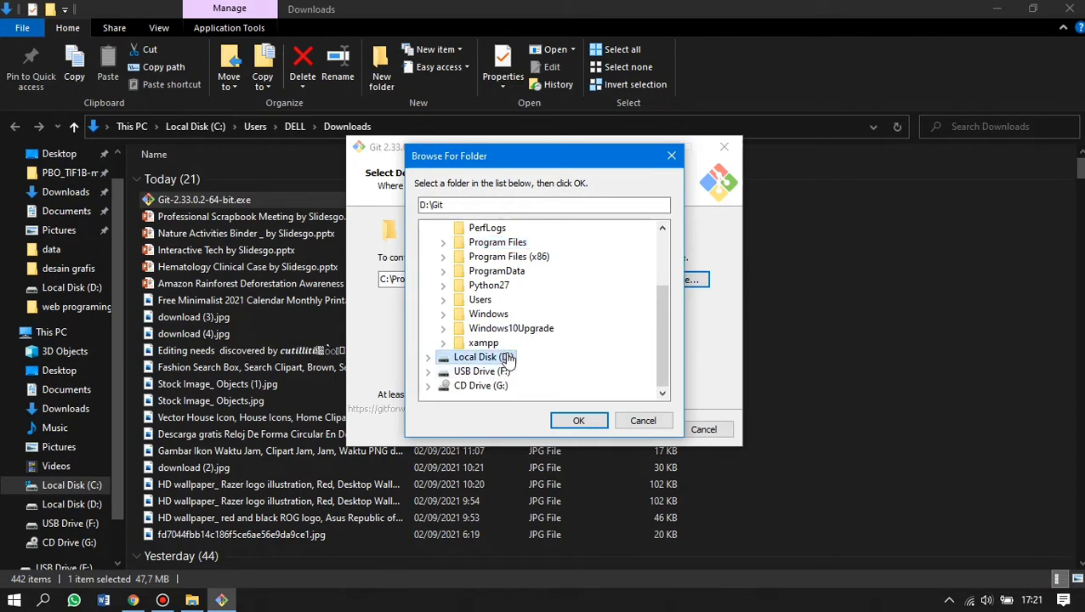
double_click(508, 358)
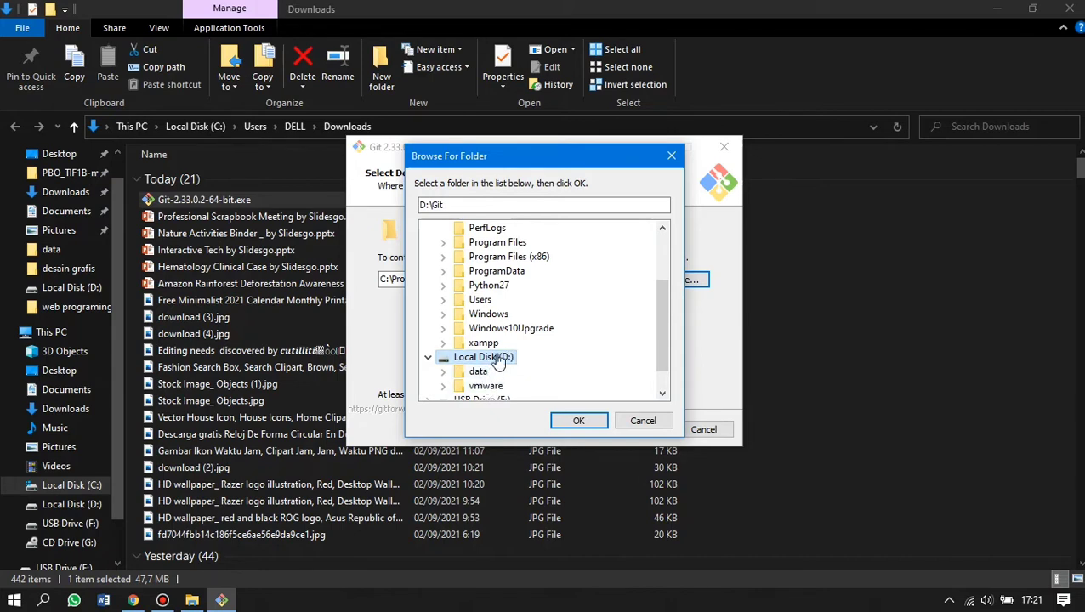
double_click(500, 358)
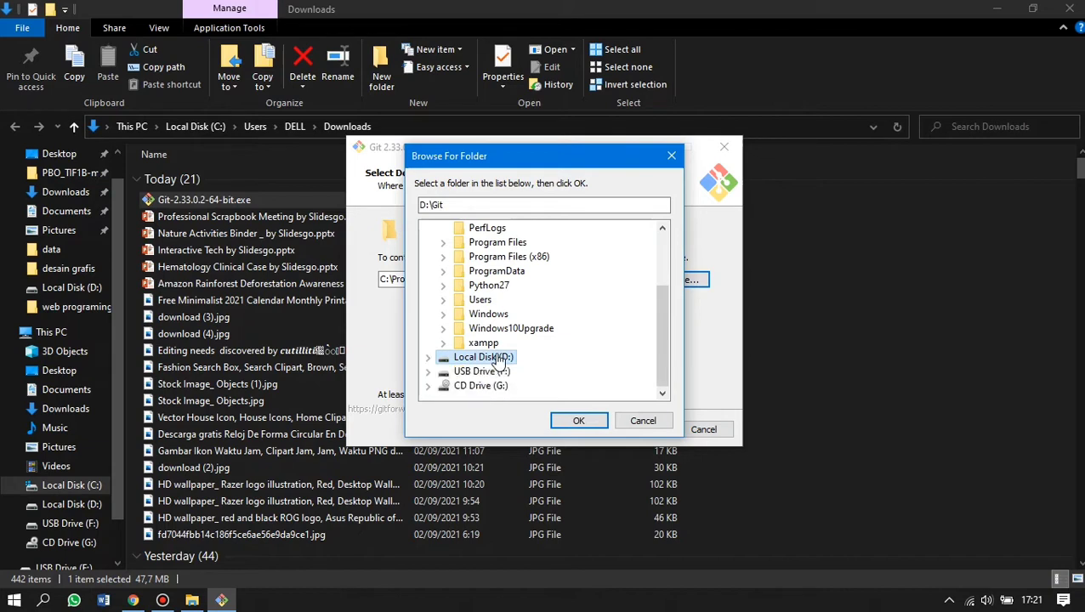
double_click(477, 360)
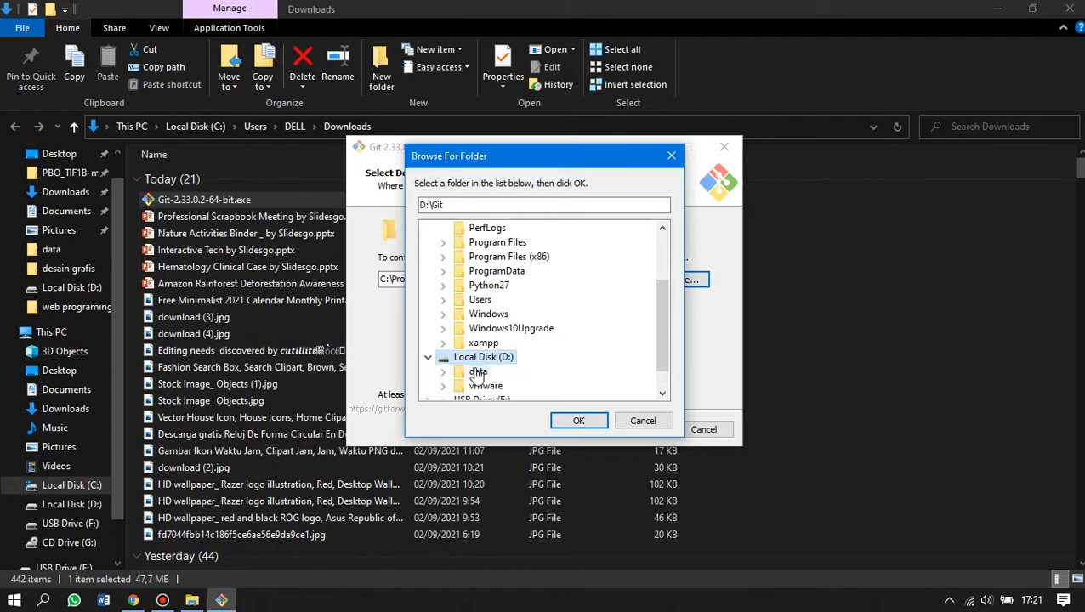
click(478, 373)
double_click(477, 374)
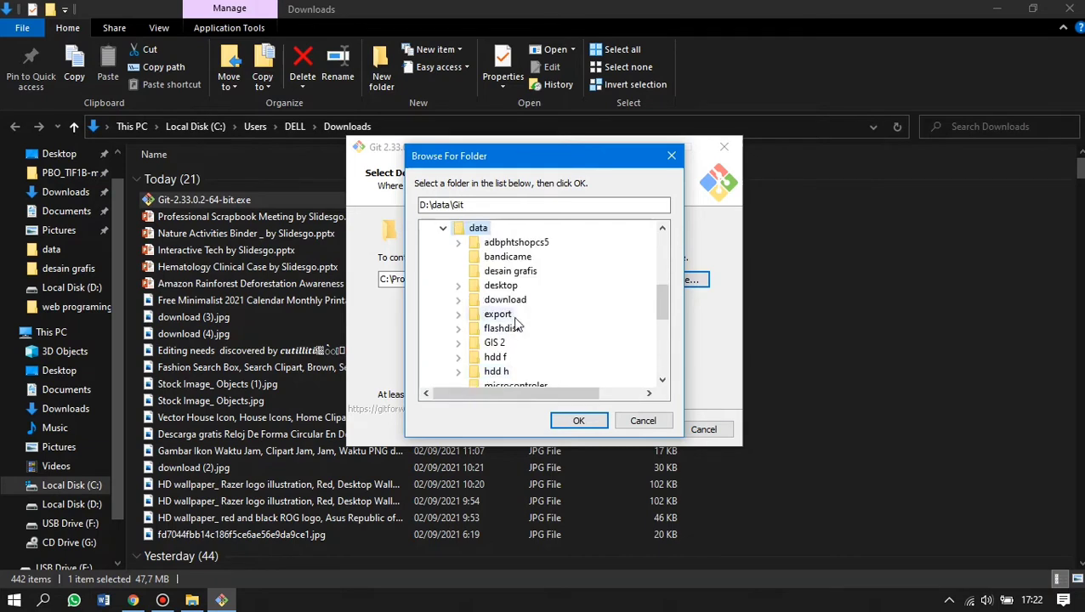
scroll(472, 298, up, 2)
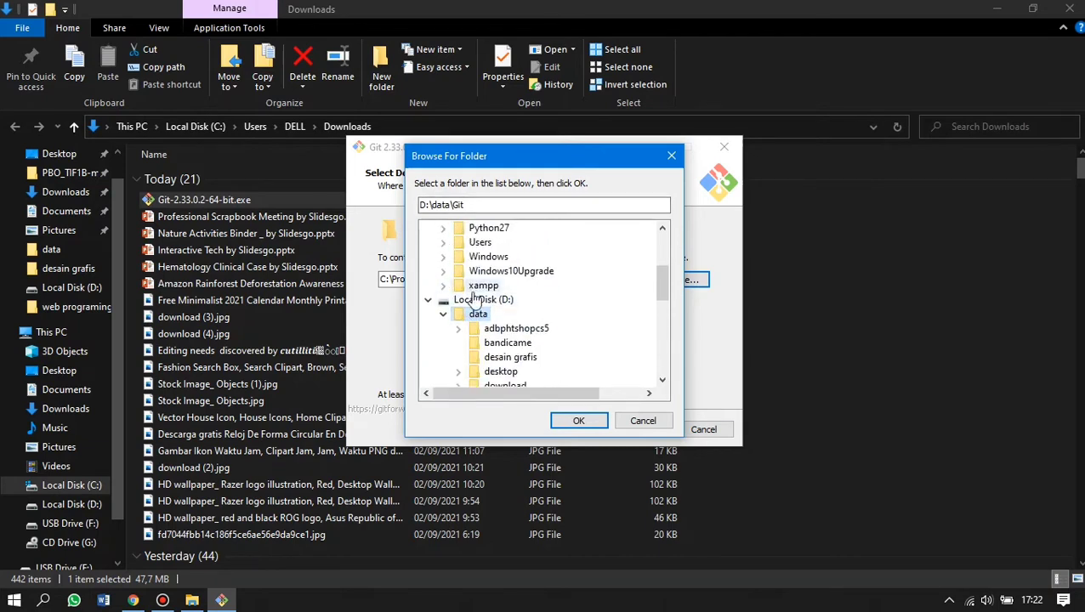
Set the Git destination folder to D:\Git.
double_click(481, 299)
click(479, 300)
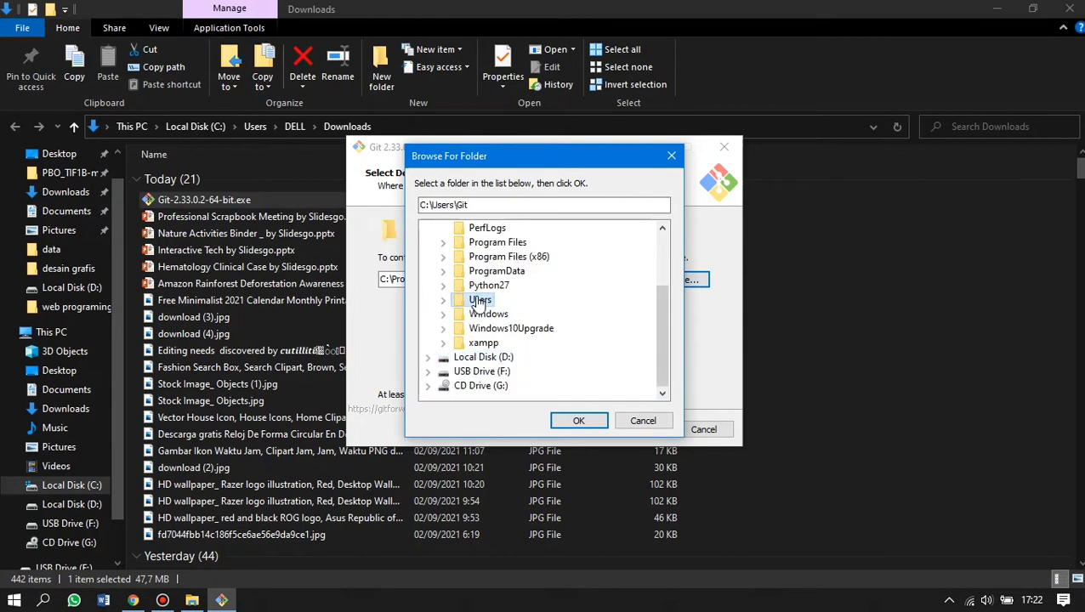
scroll(479, 302, up, 3)
scroll(480, 336, down, 3)
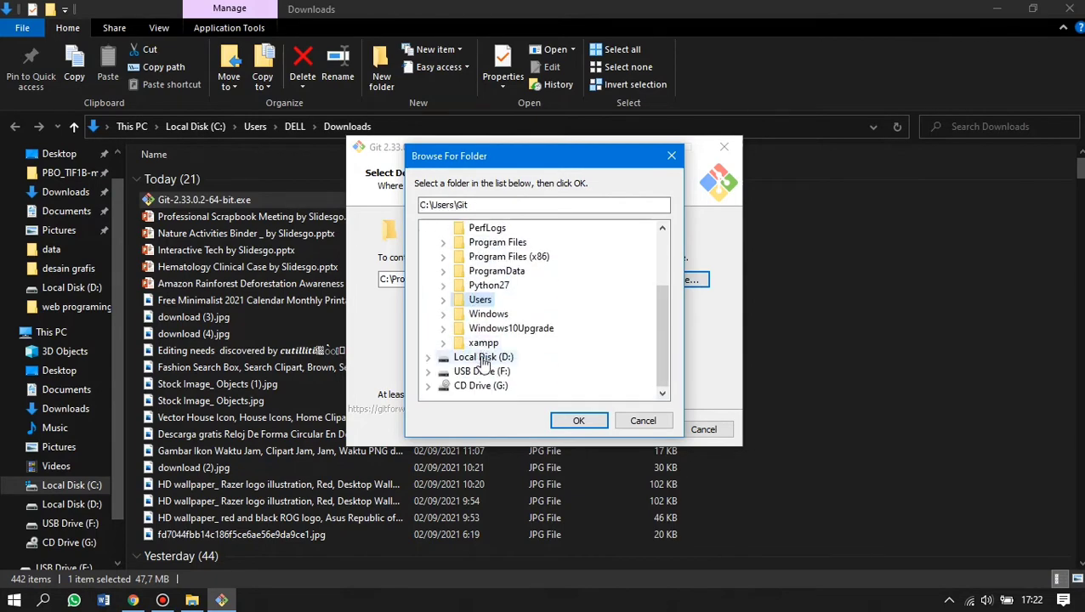
click(483, 357)
scroll(493, 370, down, 2)
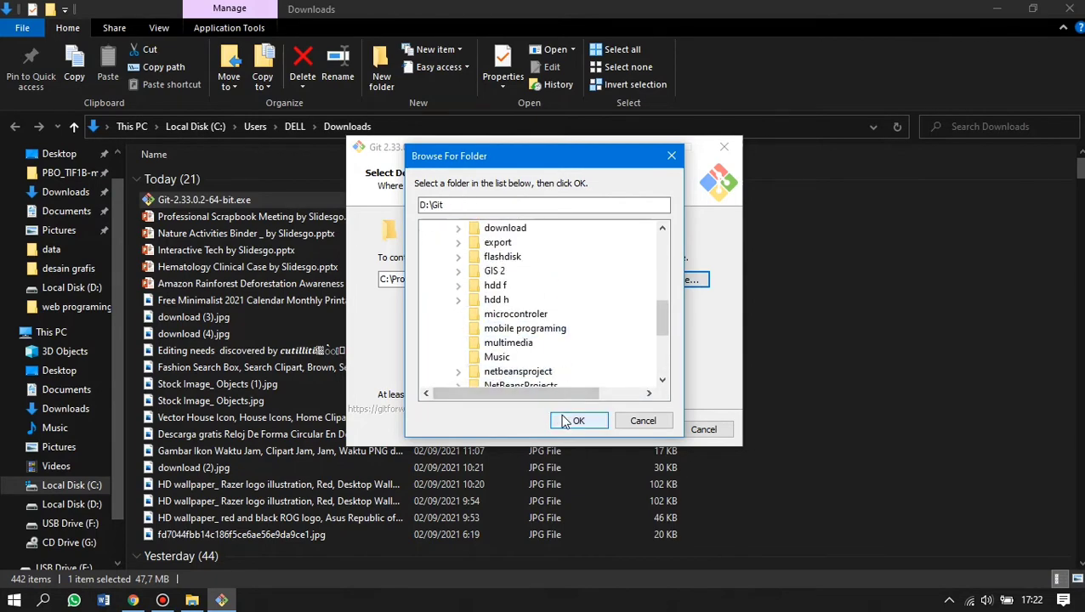
click(564, 423)
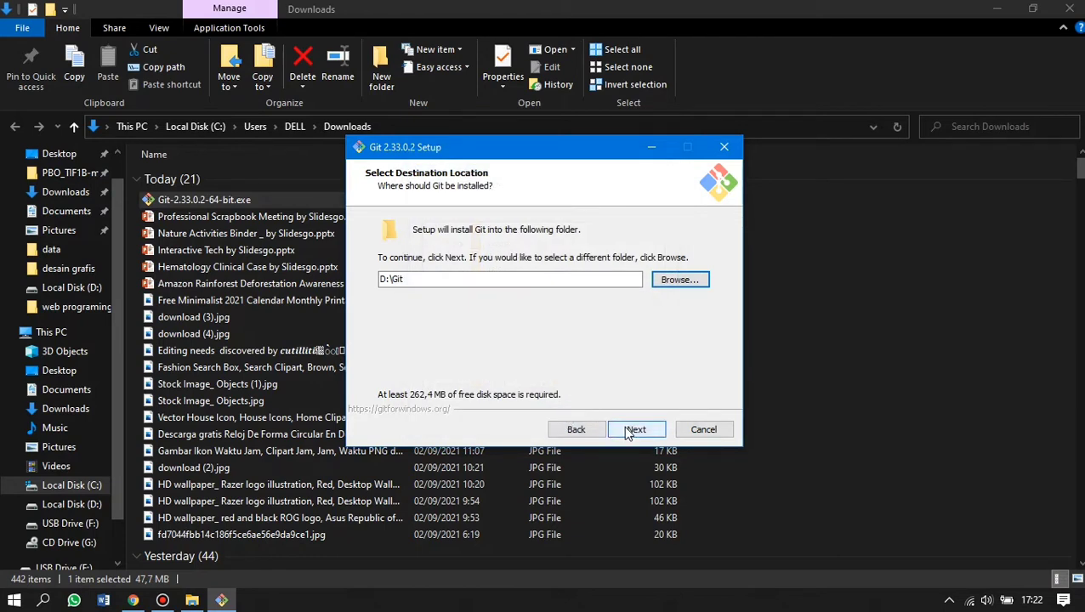
Move the setup window aside, create a folder named "instalasi aplikasi" on Local Disk (D:) and open it.
drag(629, 154, 727, 170)
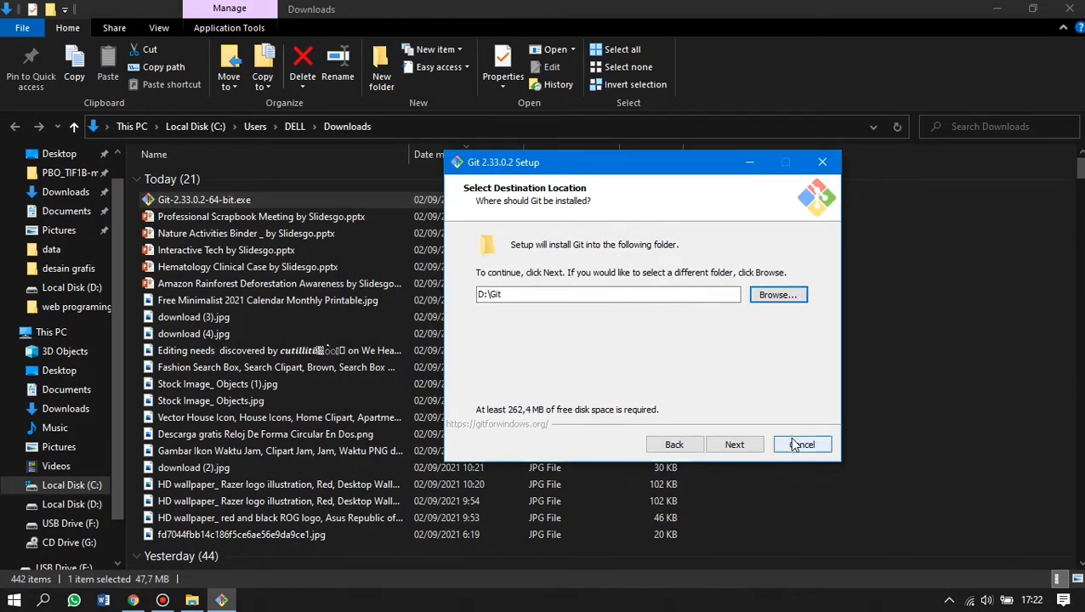
click(72, 504)
right_click(355, 198)
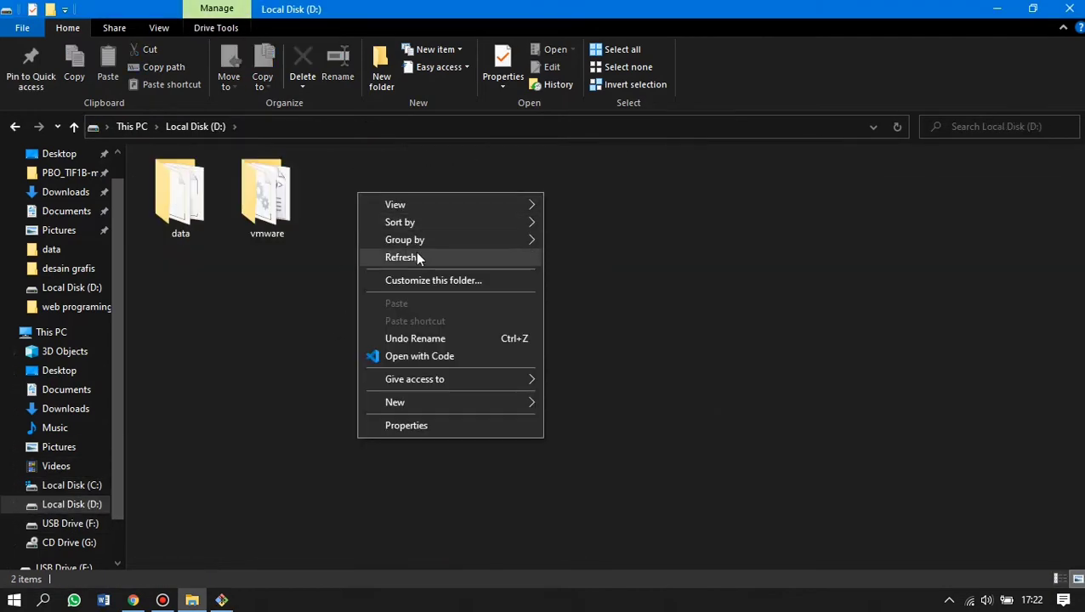
click(417, 256)
click(384, 71)
text(instala)
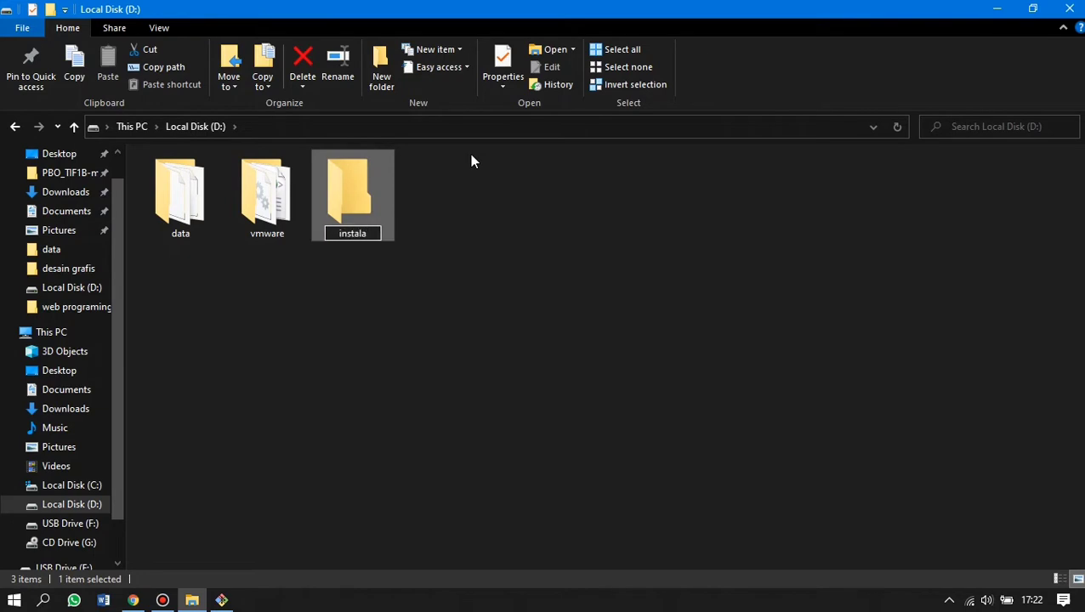
text(si aplikasi)
key(Return)
double_click(355, 198)
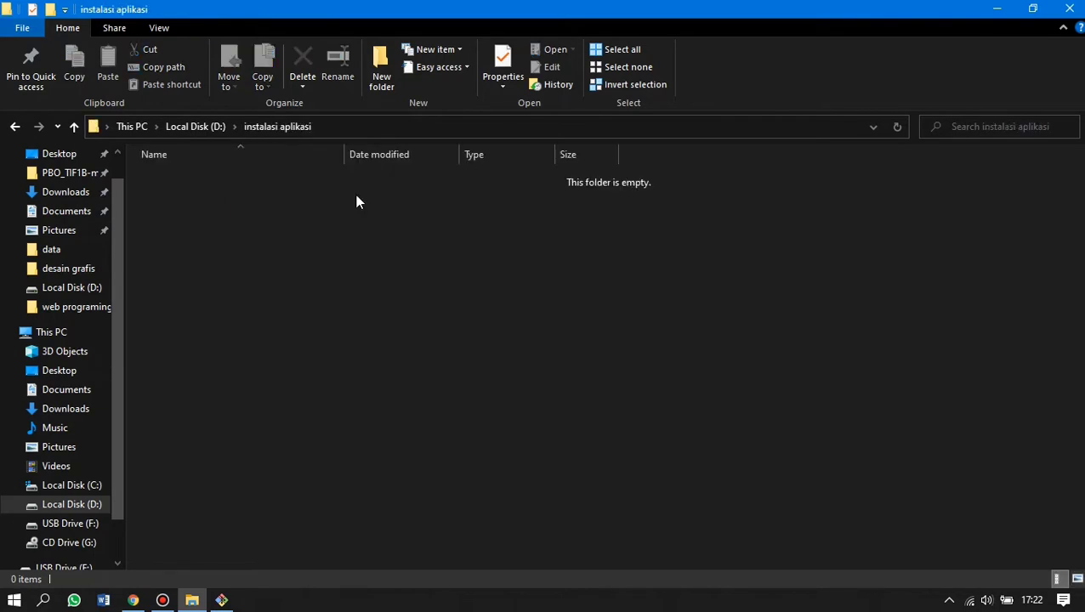
Return to the Git setup window, set the destination folder to D:\instalasi aplikasi\Git and continue to the component selection.
key(alt+Tab)
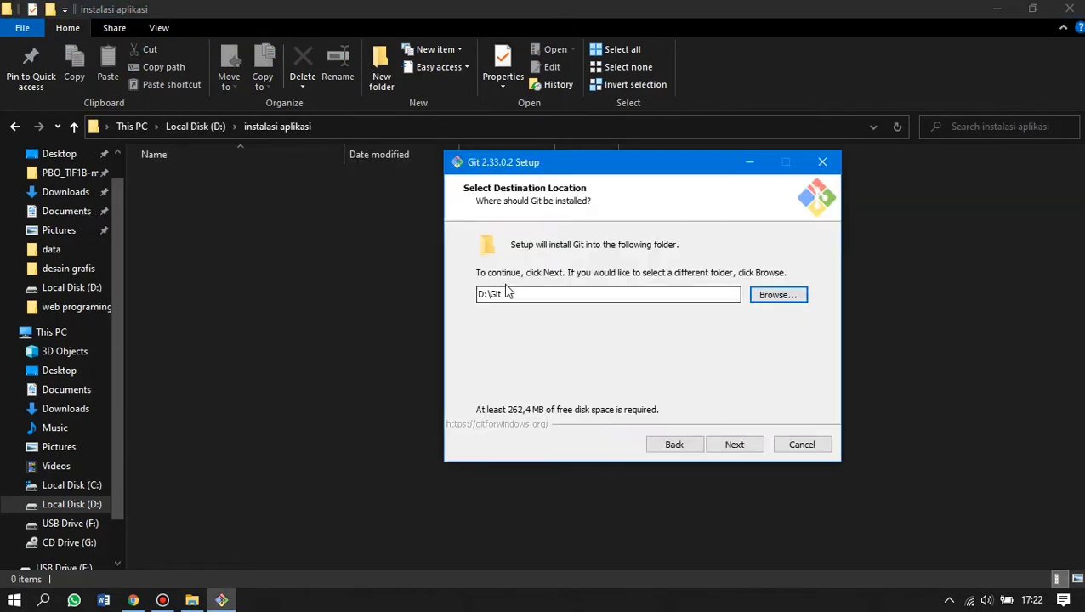
click(762, 296)
click(587, 287)
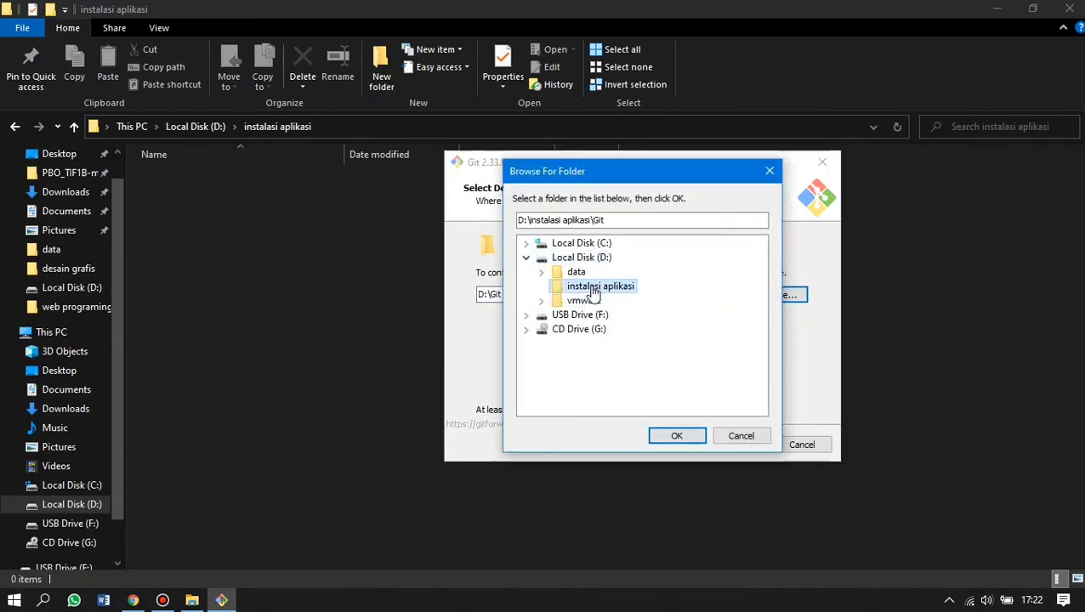
click(673, 436)
click(728, 445)
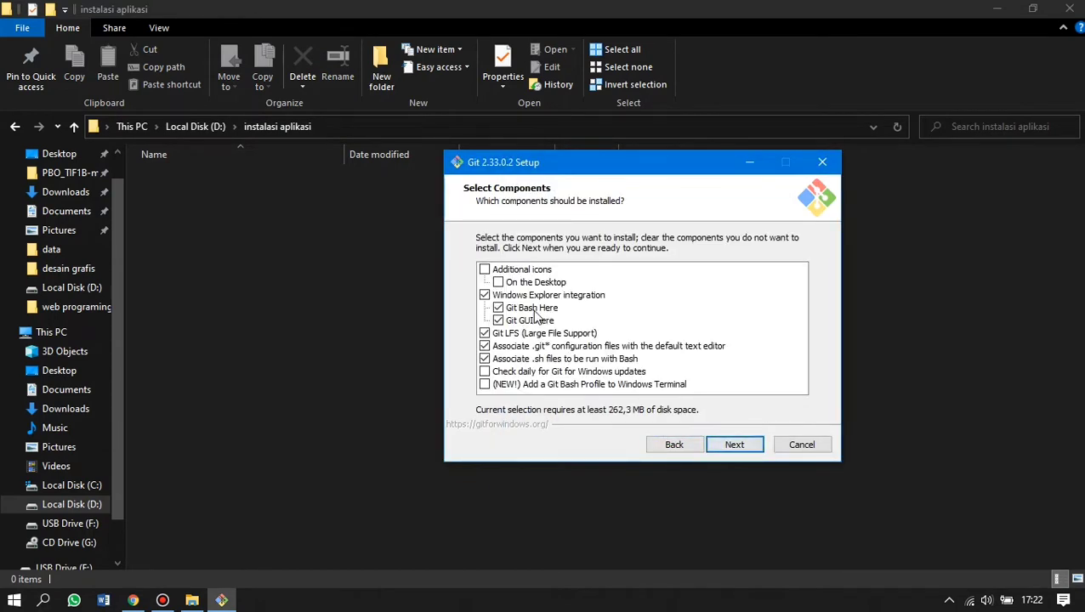
Include the On the Desktop icon and keep the default Start Menu folder, editor and initial branch settings.
click(535, 281)
click(733, 445)
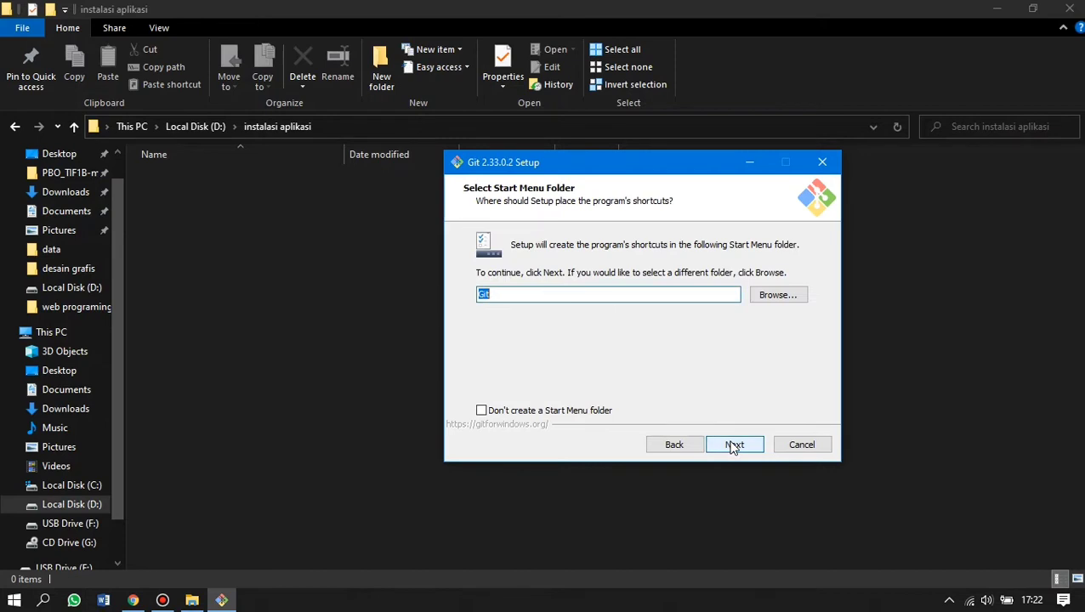
click(732, 445)
click(733, 445)
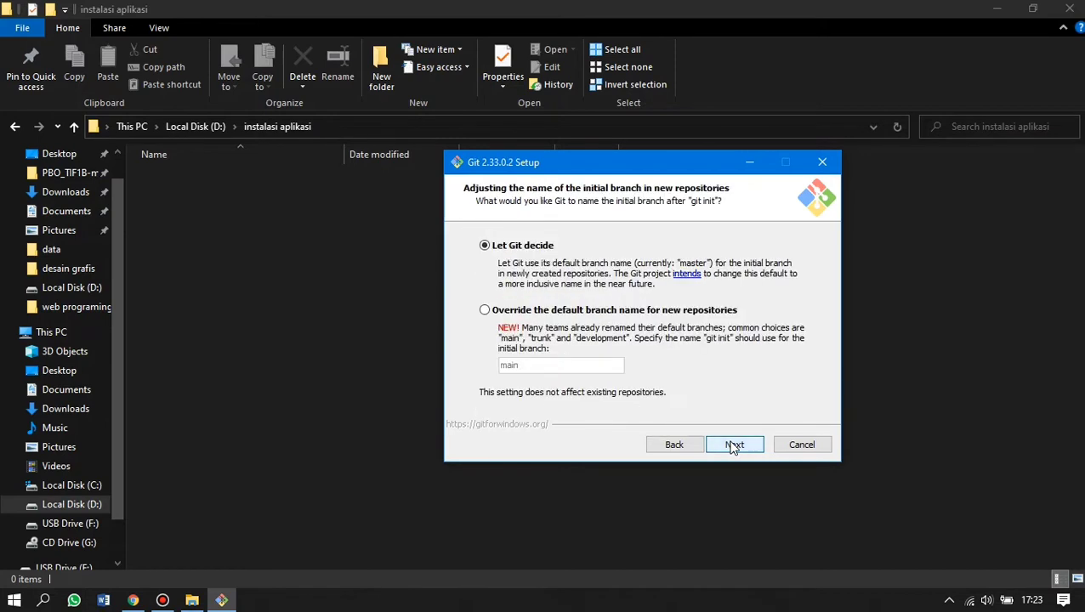
click(733, 444)
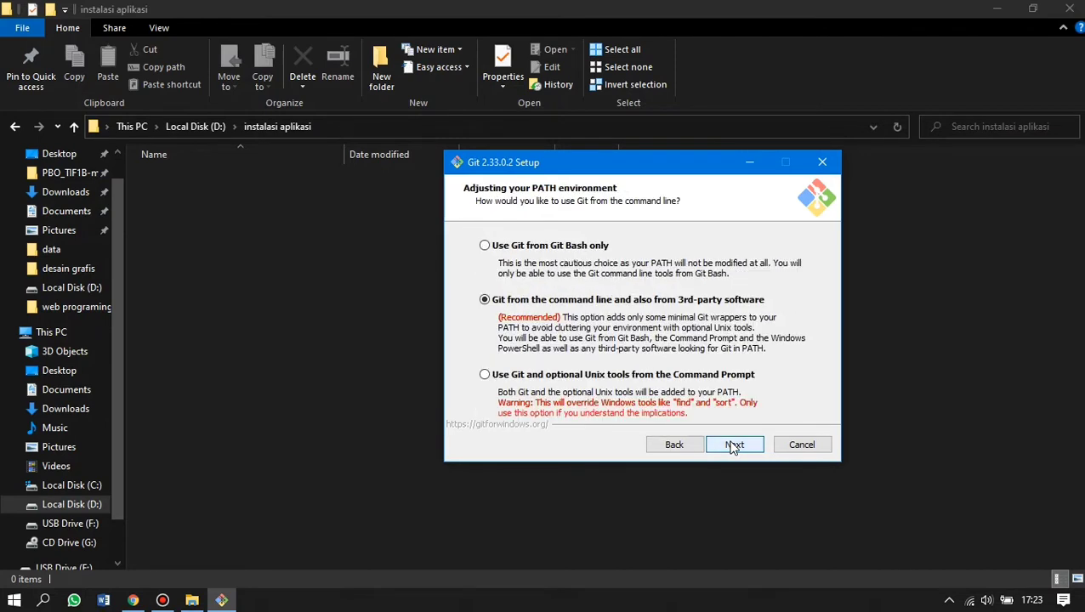
Keep the "Git from the command line and also from 3rd-party software" option, accept the remaining defaults and start the Git installation.
click(732, 444)
click(732, 444)
click(733, 445)
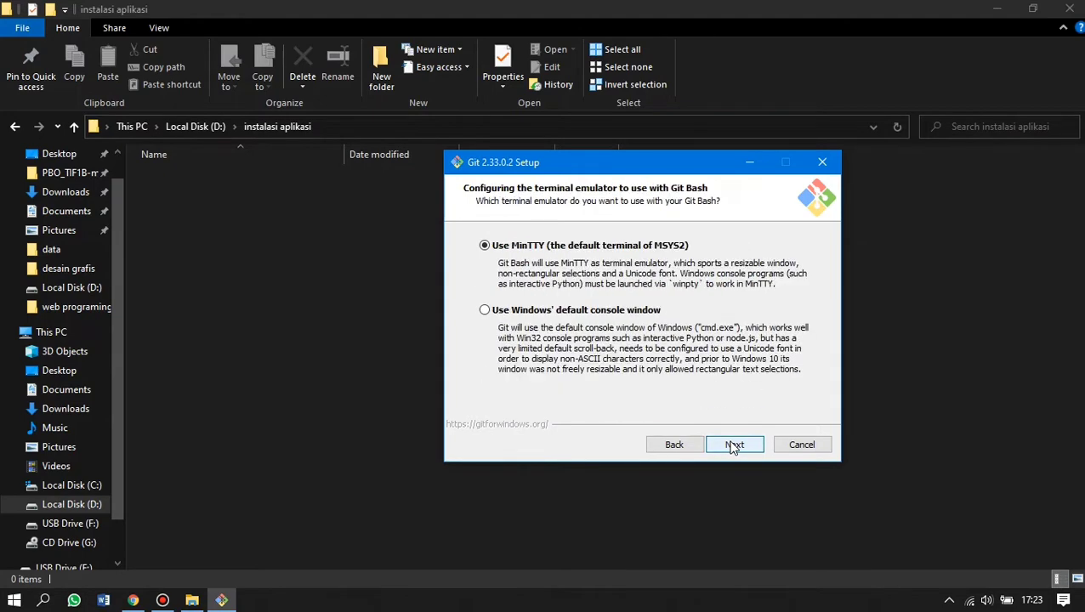
click(733, 445)
click(733, 444)
click(732, 445)
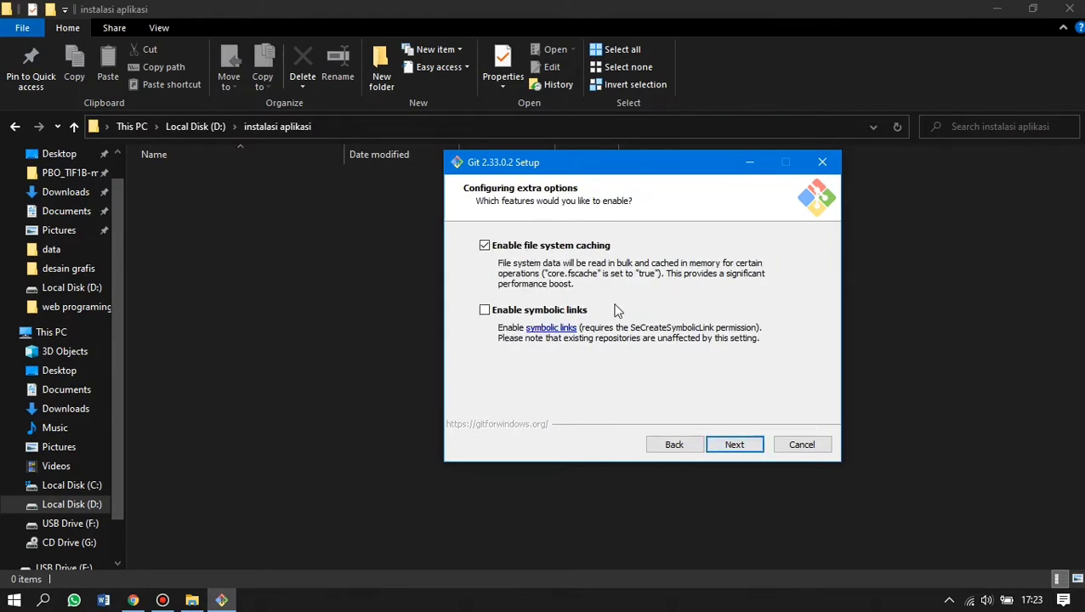
click(733, 445)
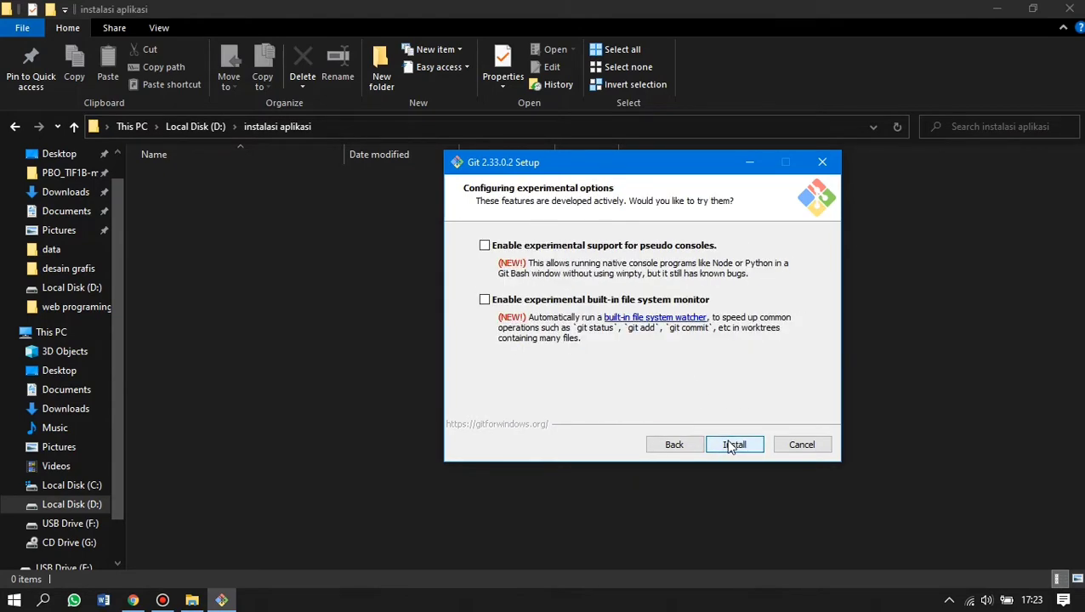
click(729, 444)
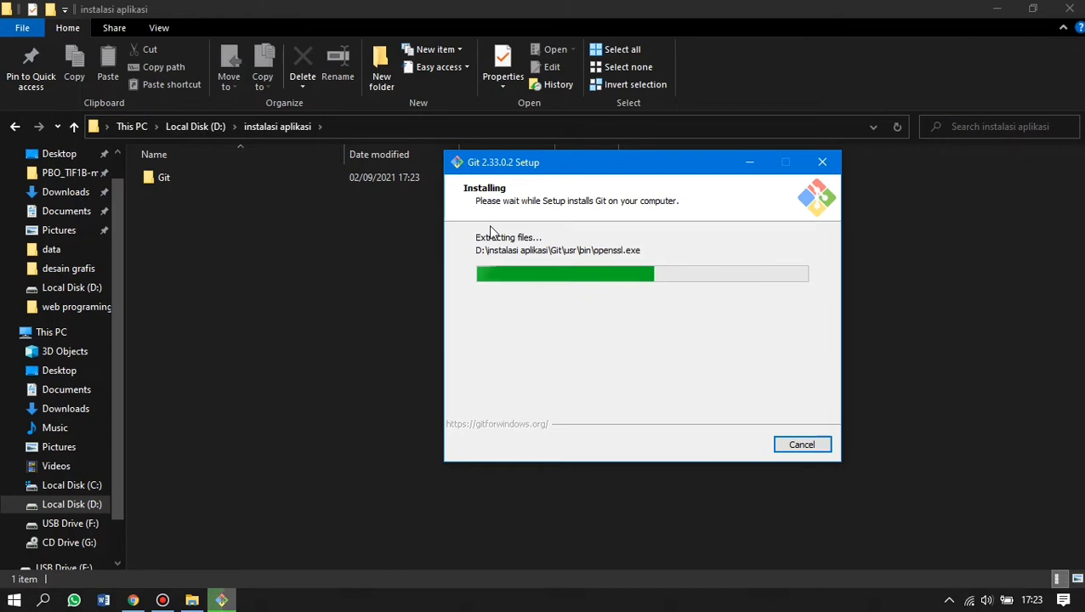
key(alt+Tab)
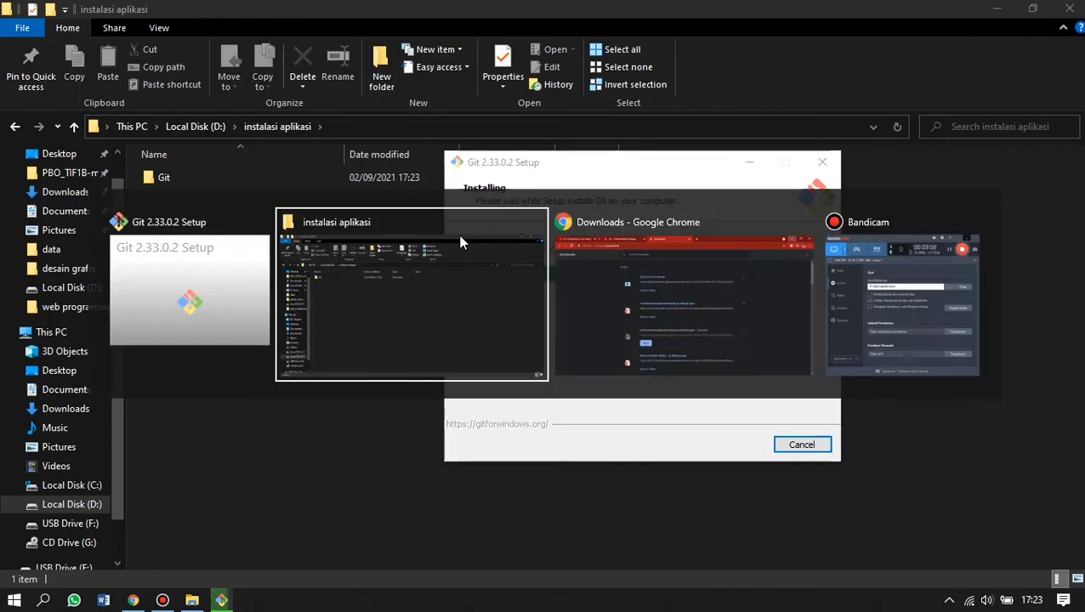
key(alt+Tab)
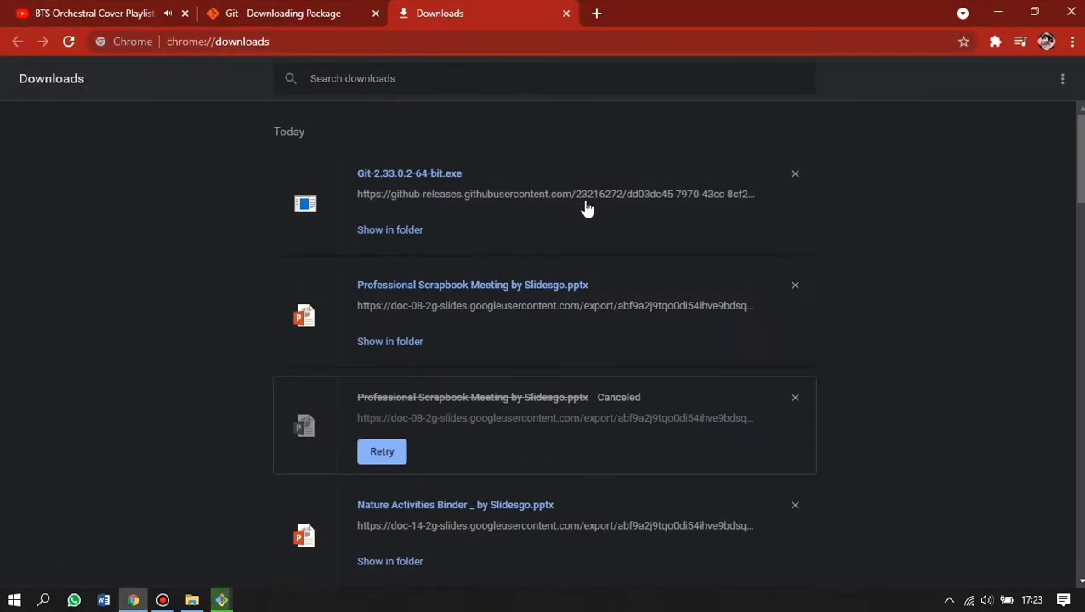
key(alt+Tab)
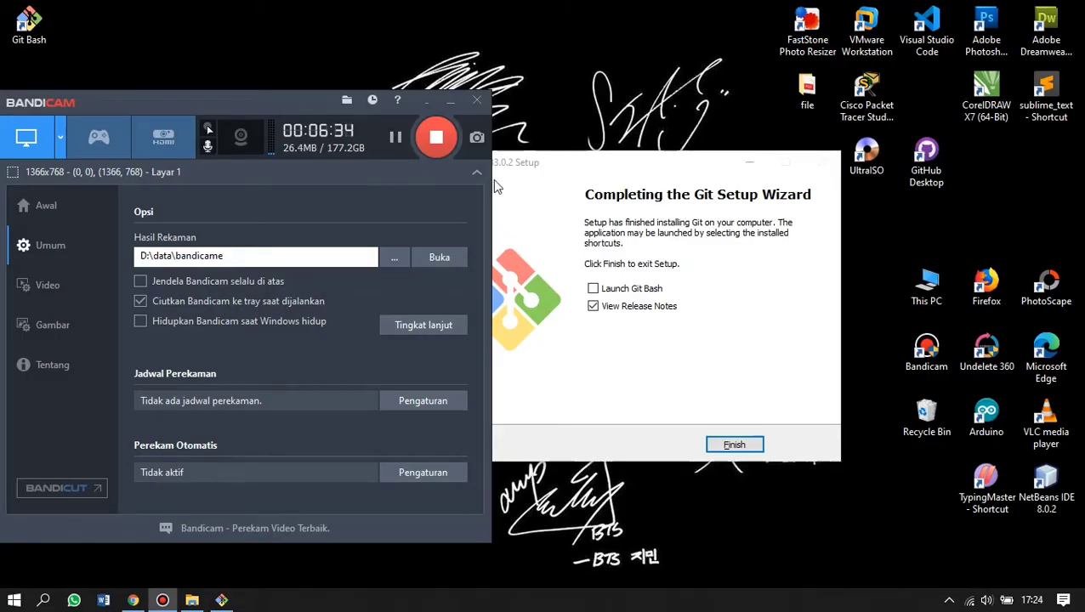
Finish the Git setup with Launch Git Bash enabled and View Release Notes disabled, and minimize the Bandicam window.
click(662, 306)
click(657, 289)
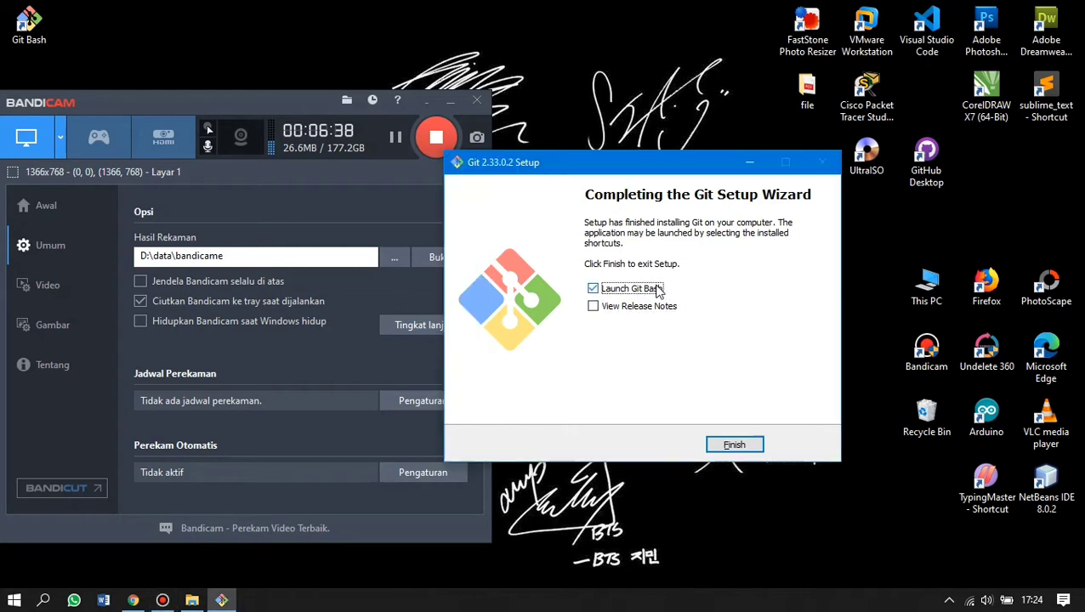
click(722, 448)
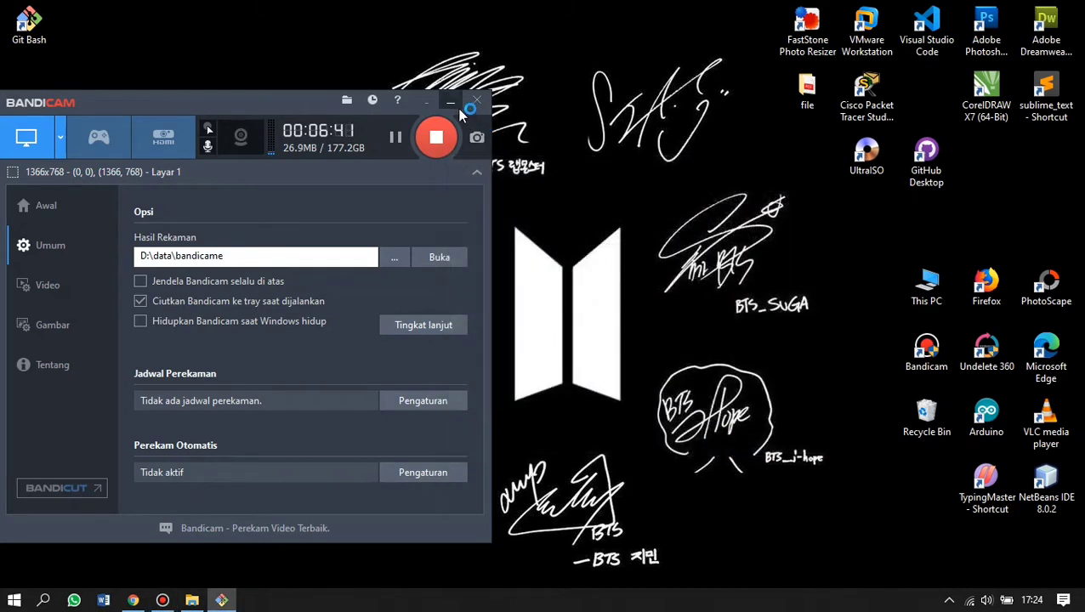
click(449, 101)
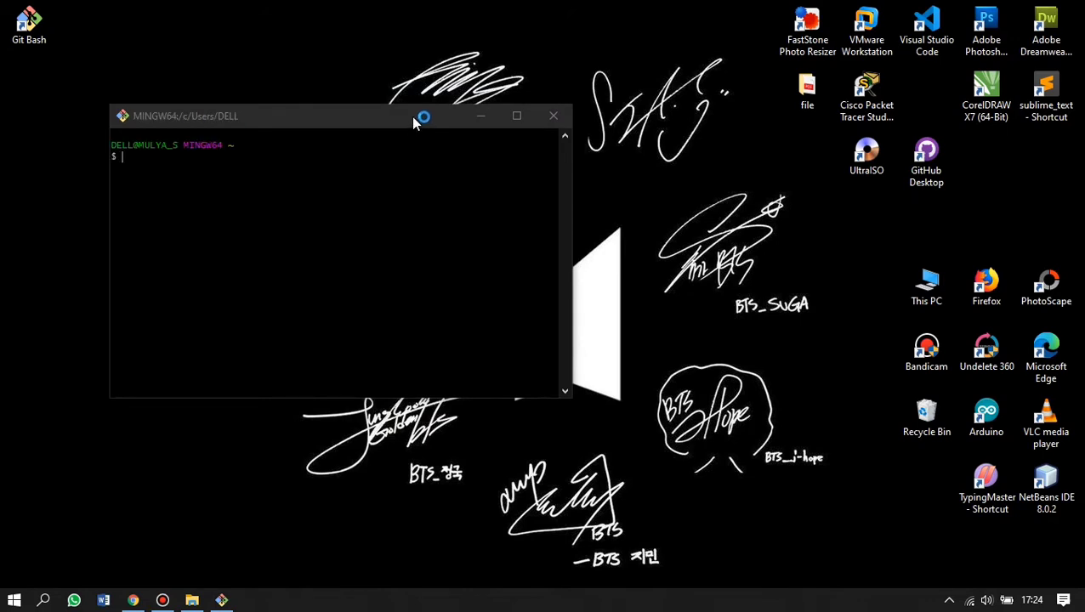
Maximize the Git Bash window, run the ls command in it and restore the window to its smaller size.
drag(410, 116, 416, 57)
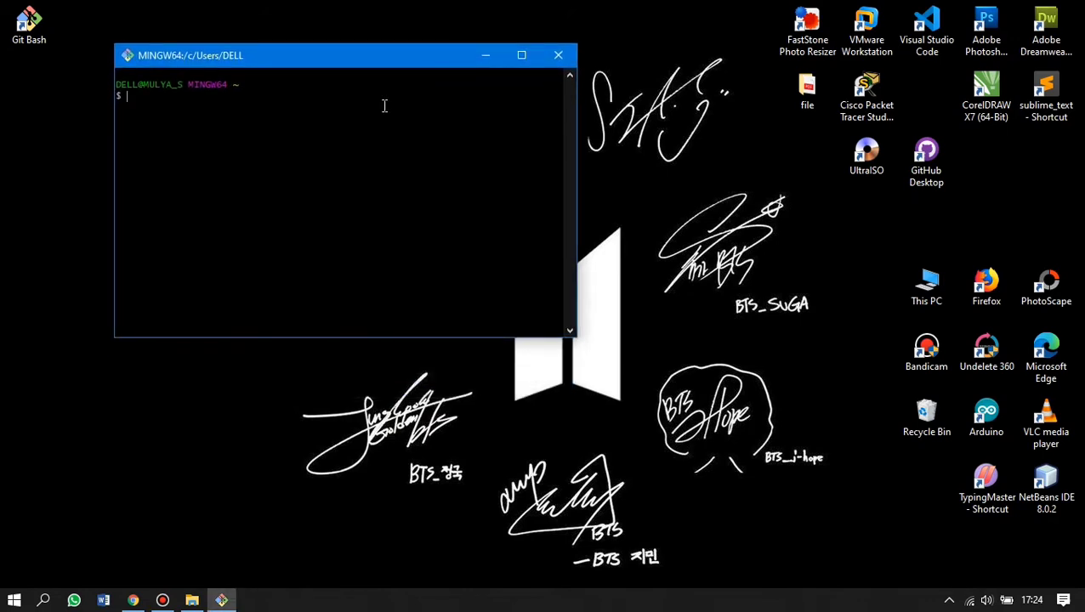
click(520, 55)
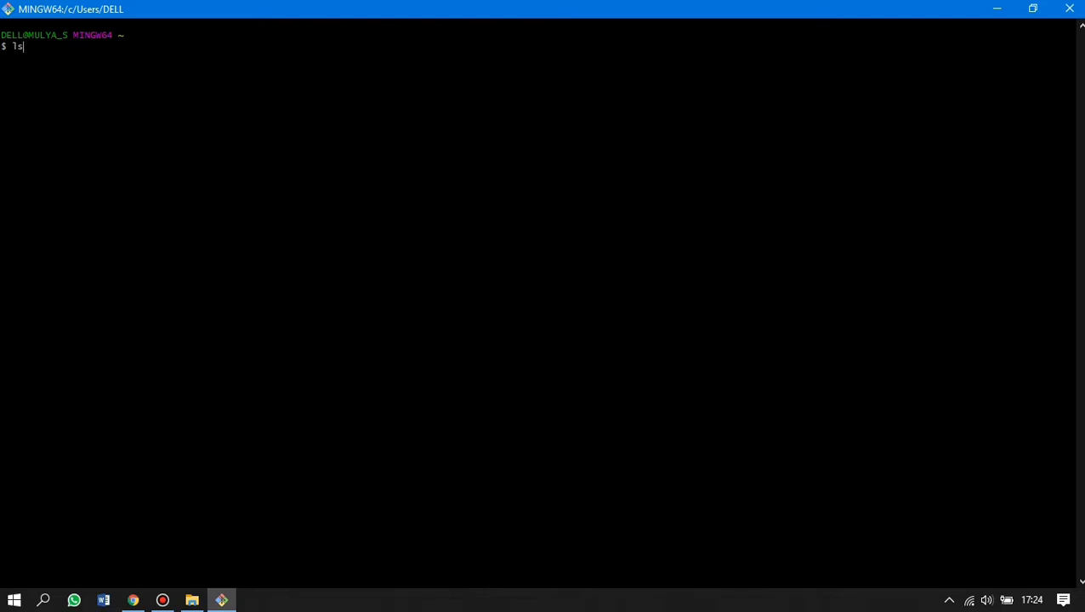
key(Return)
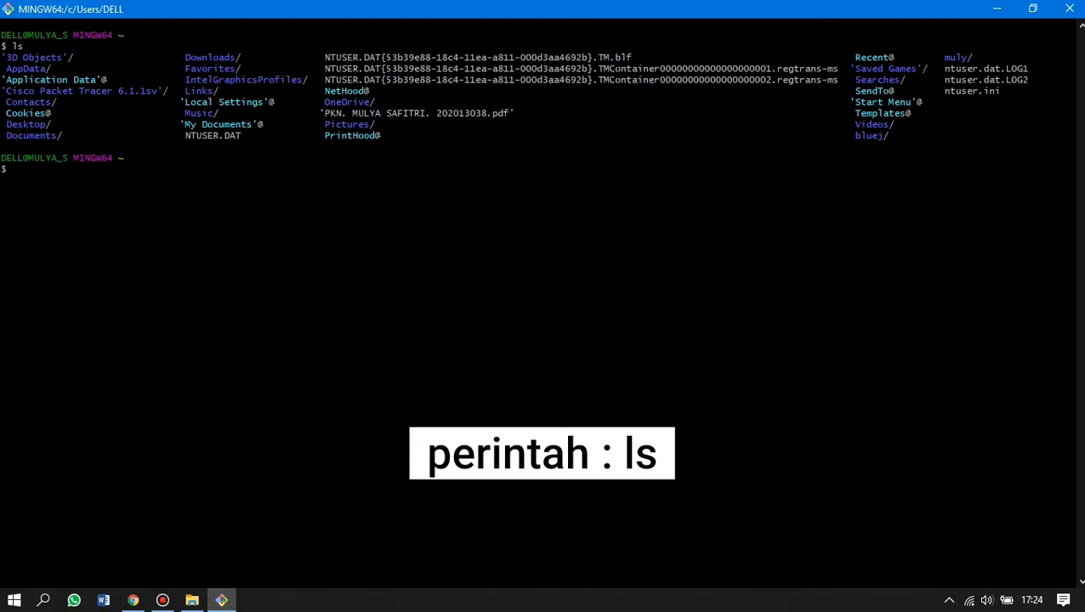
click(1032, 8)
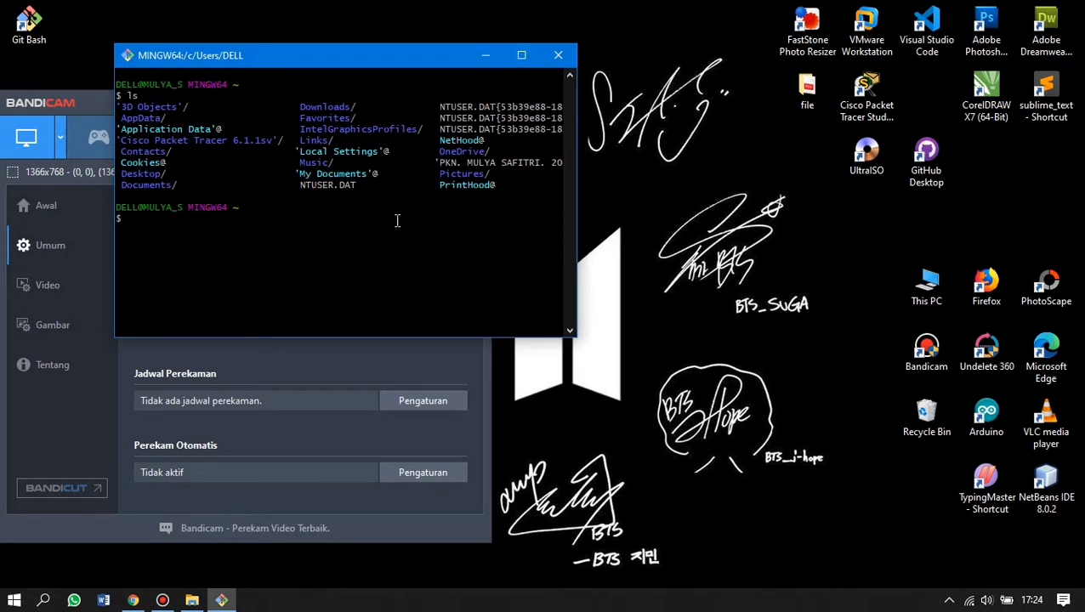
Switch to Chrome, go back to the Flutter Windows install page and review the Get the Flutter SDK section.
key(alt+Tab)
key(alt+Tab)
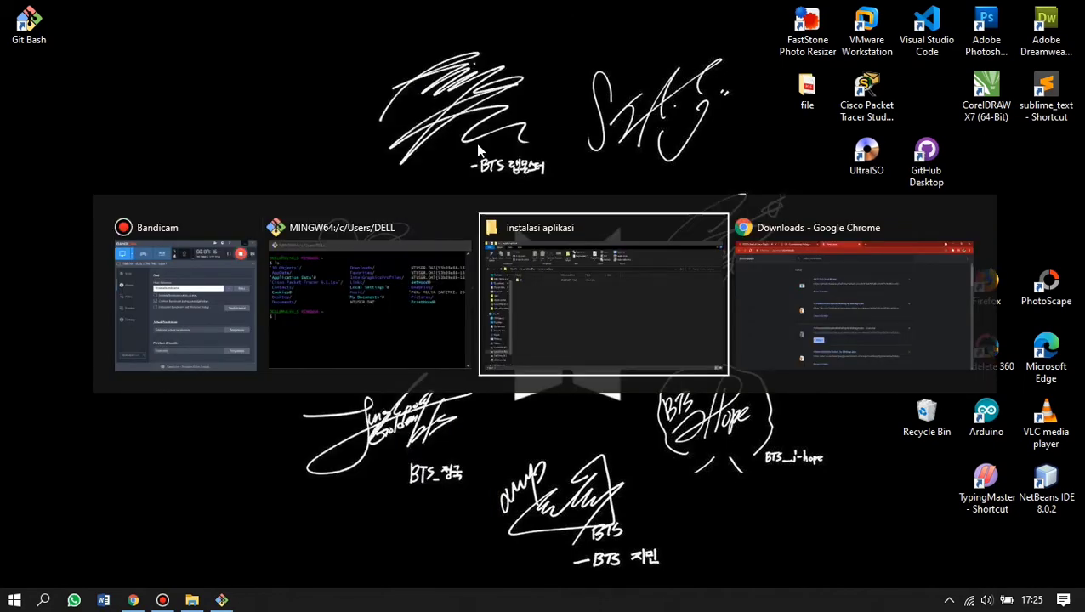
key(alt+Tab)
click(318, 13)
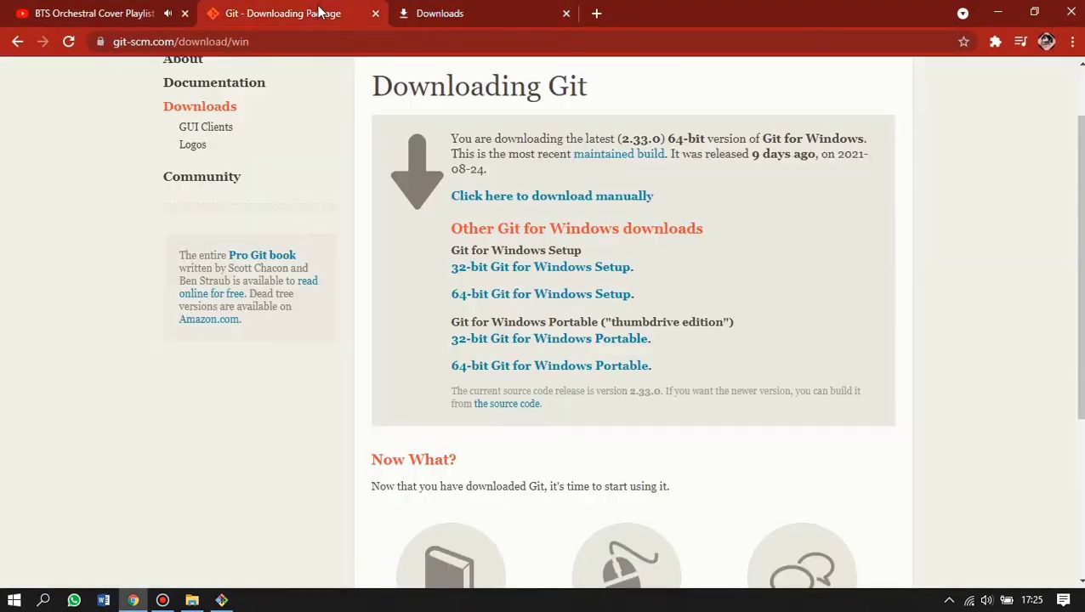
click(17, 41)
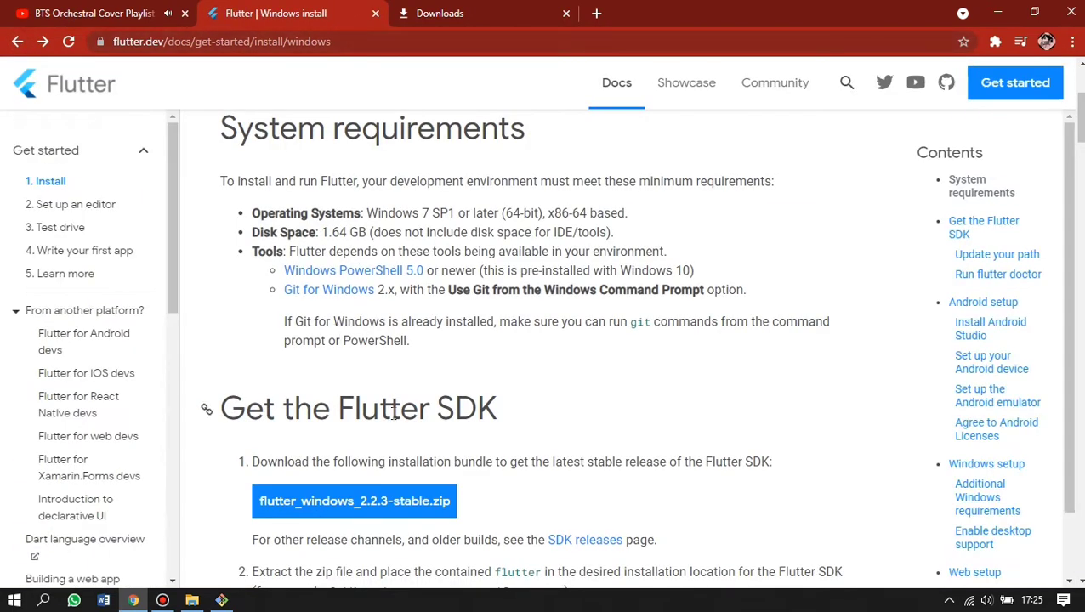
scroll(393, 414, down, 2)
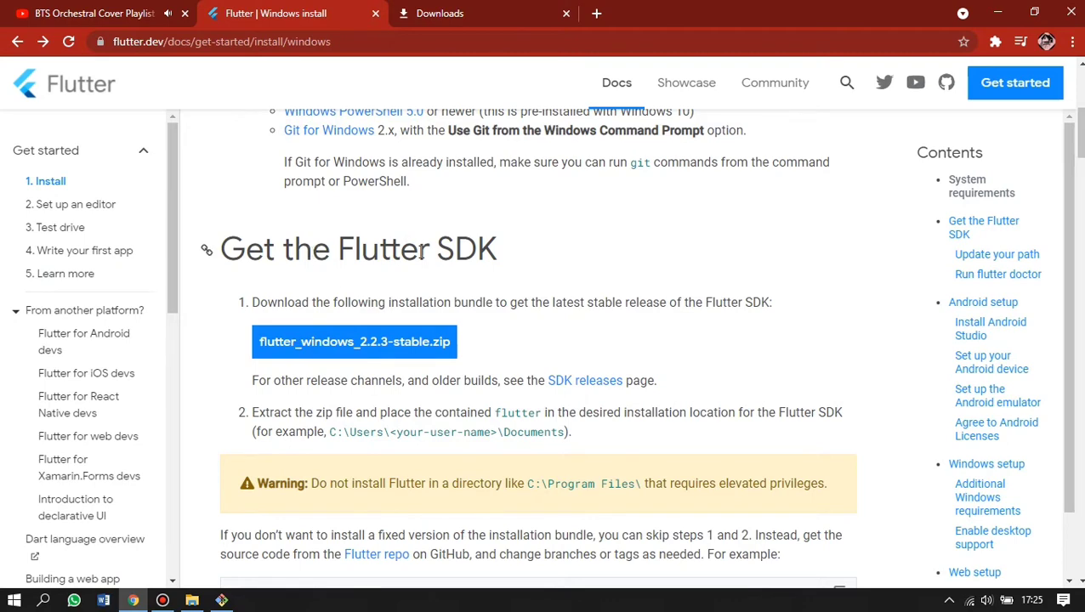
scroll(562, 260, down, 2)
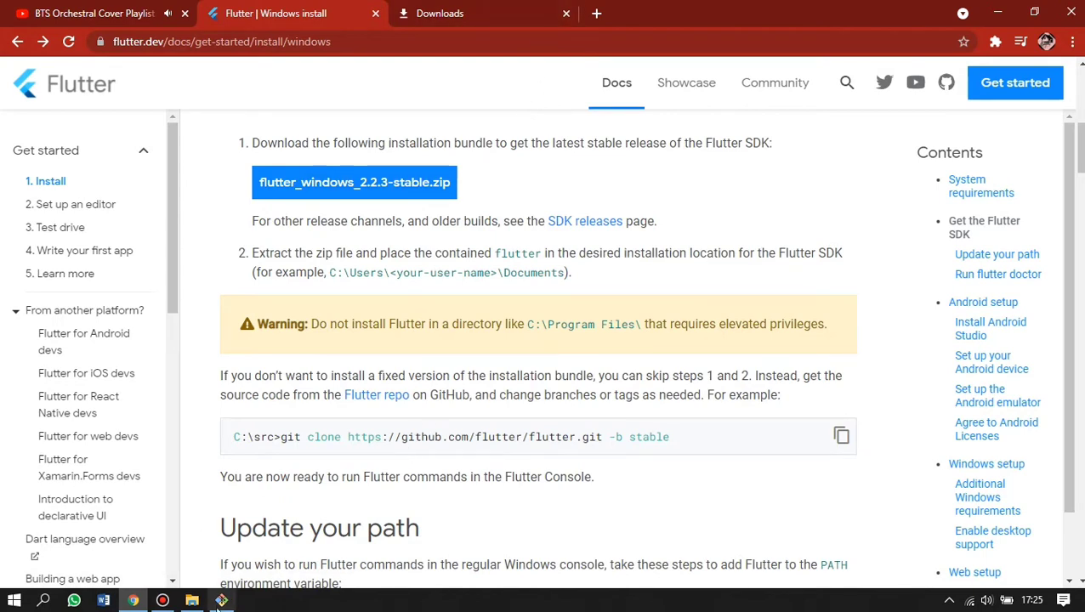
Switch to File Explorer, open the contents of USB Drive (F:) and select flutter_windows_2.2.3-stable.zip.
mouse_move(200, 601)
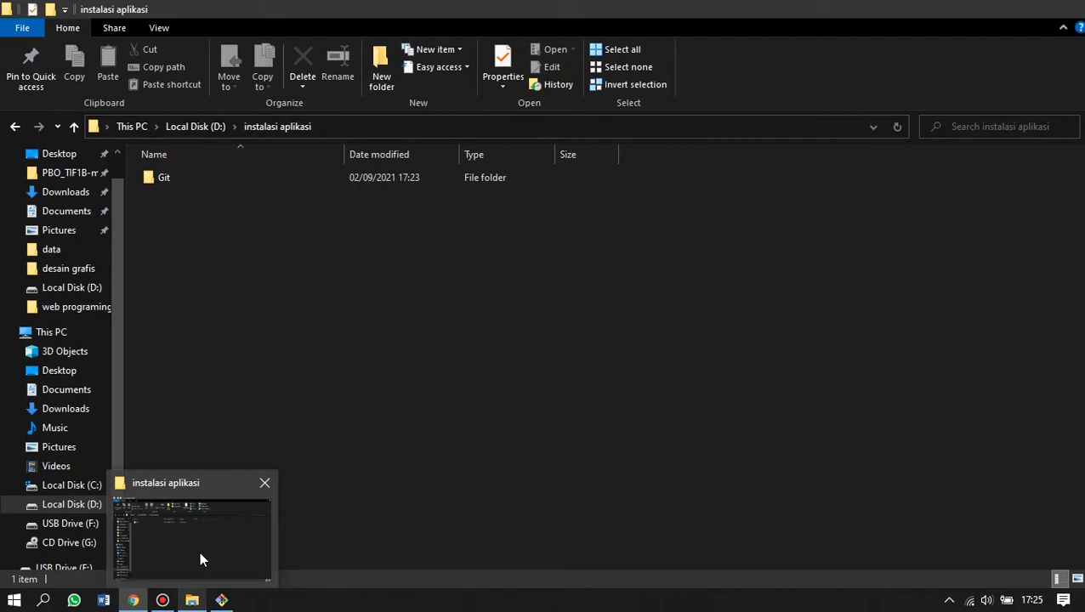
click(199, 551)
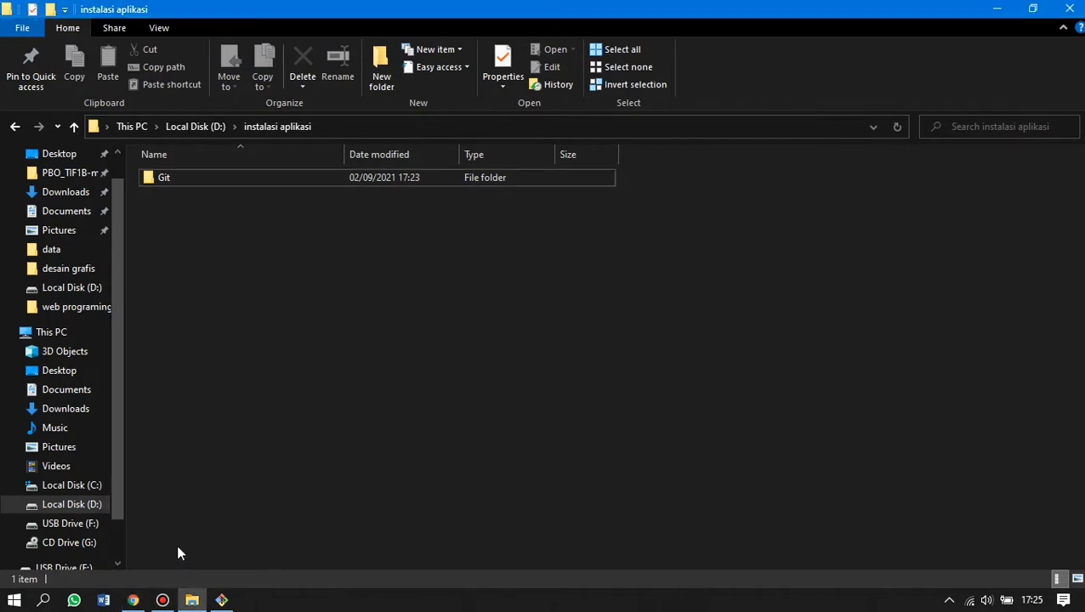
click(94, 523)
click(223, 177)
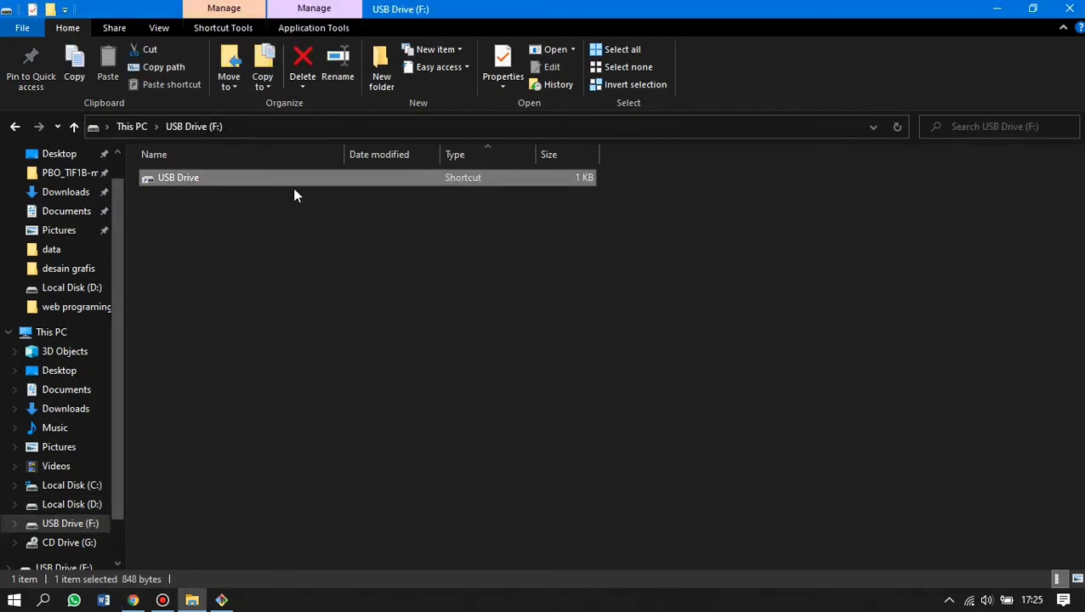
mouse_move(193, 600)
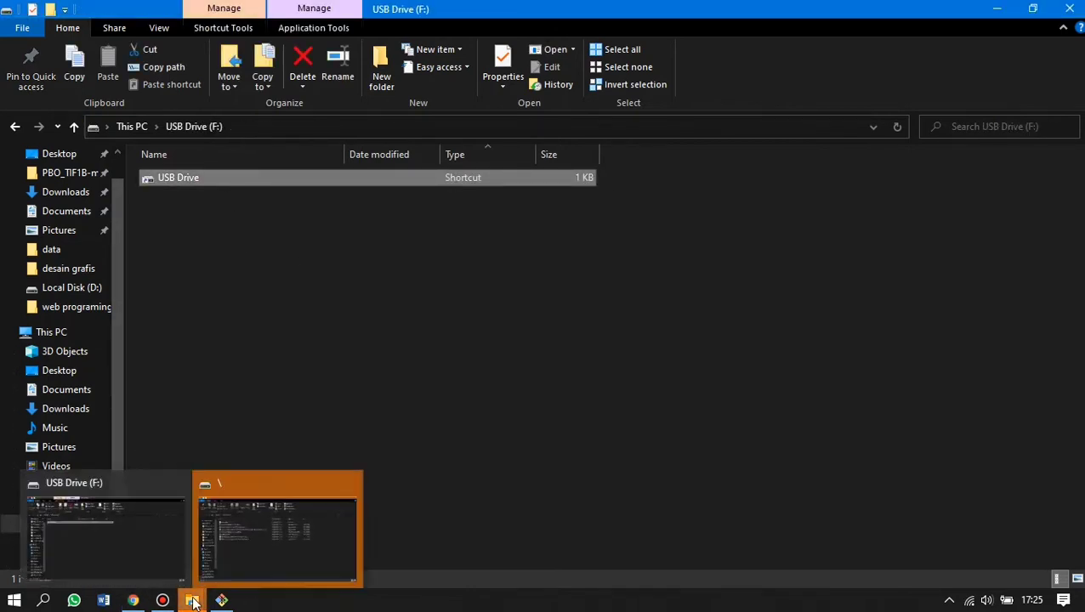
click(272, 521)
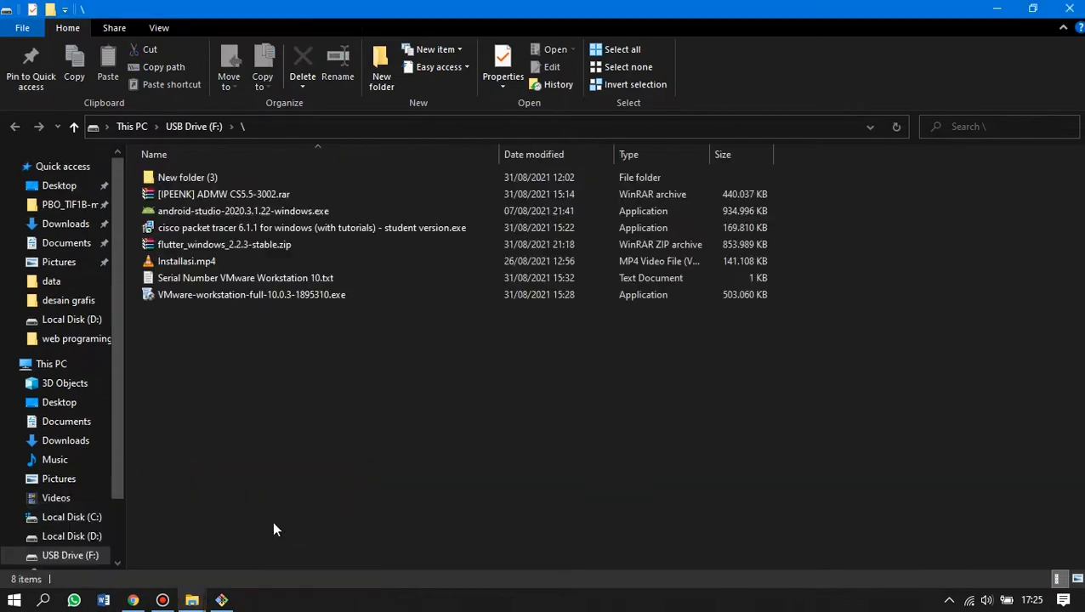
click(246, 247)
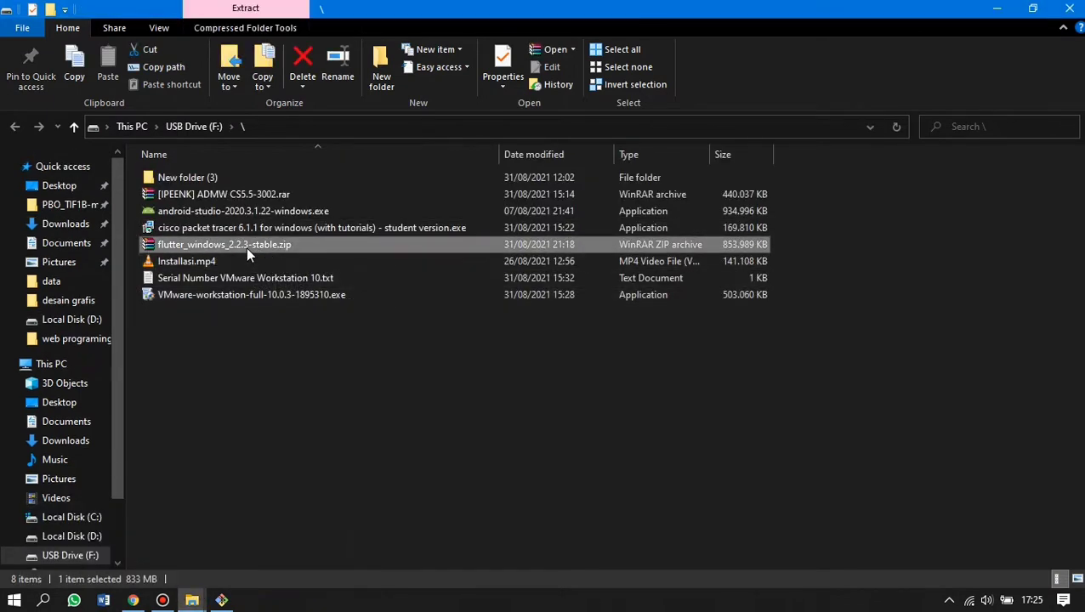
Return to the Flutter install page in Chrome and read the zip extraction instructions and the warning about the install directory.
key(alt+Tab)
key(alt+Tab)
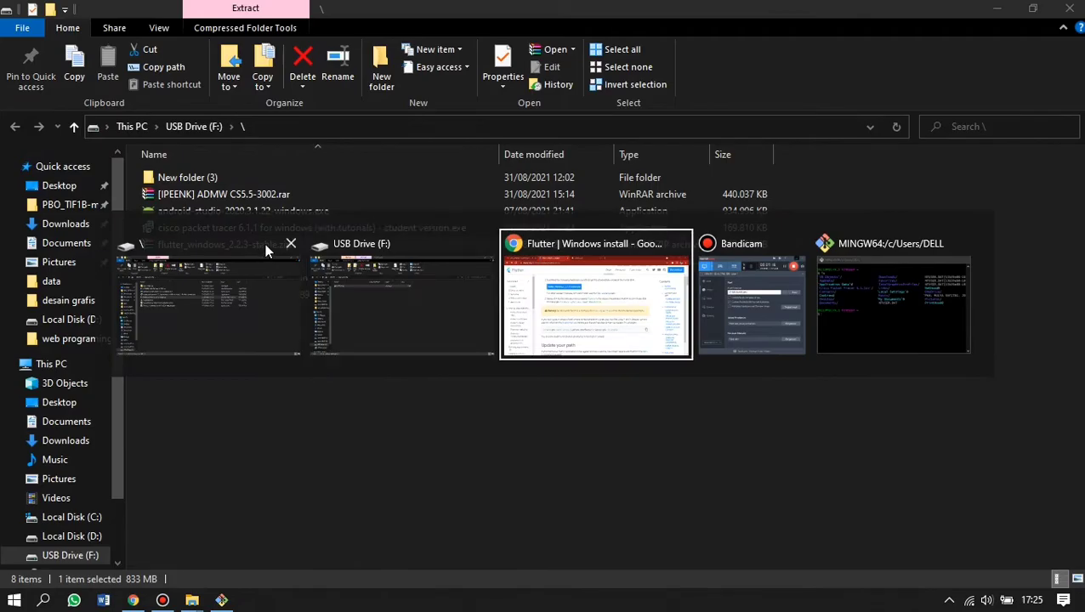
drag(289, 224, 648, 237)
click(637, 222)
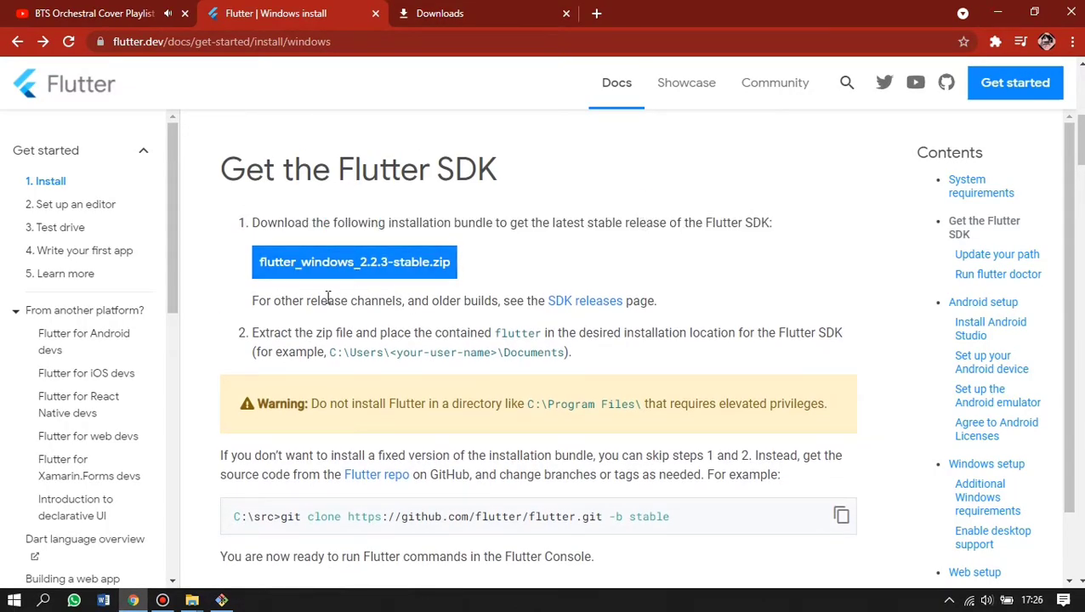
drag(327, 298, 367, 300)
click(353, 319)
drag(258, 333, 828, 333)
scroll(789, 340, down, 1)
drag(320, 324, 561, 331)
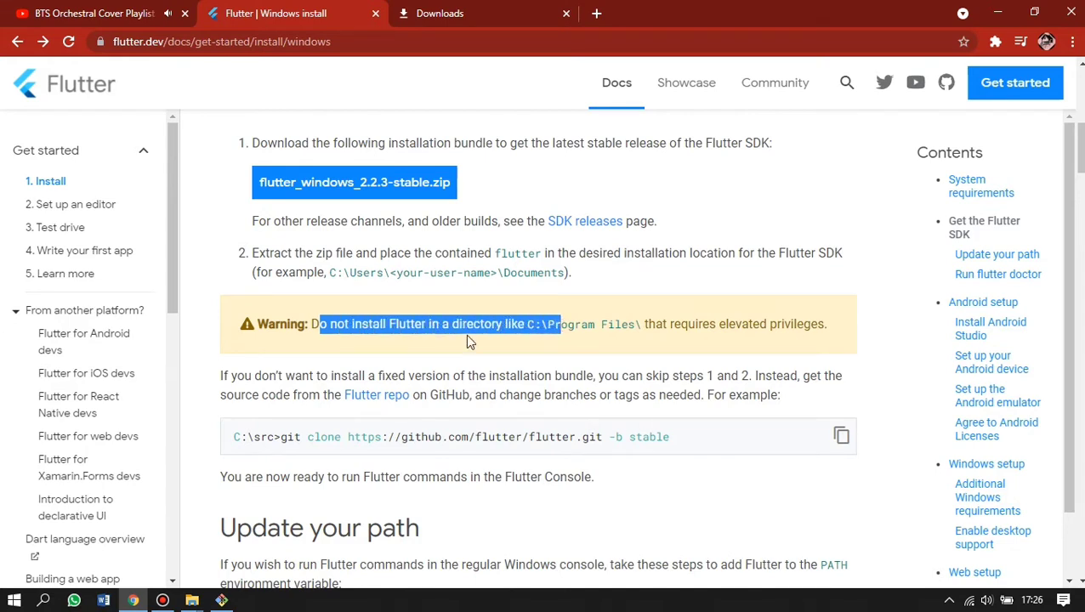
drag(541, 327, 677, 329)
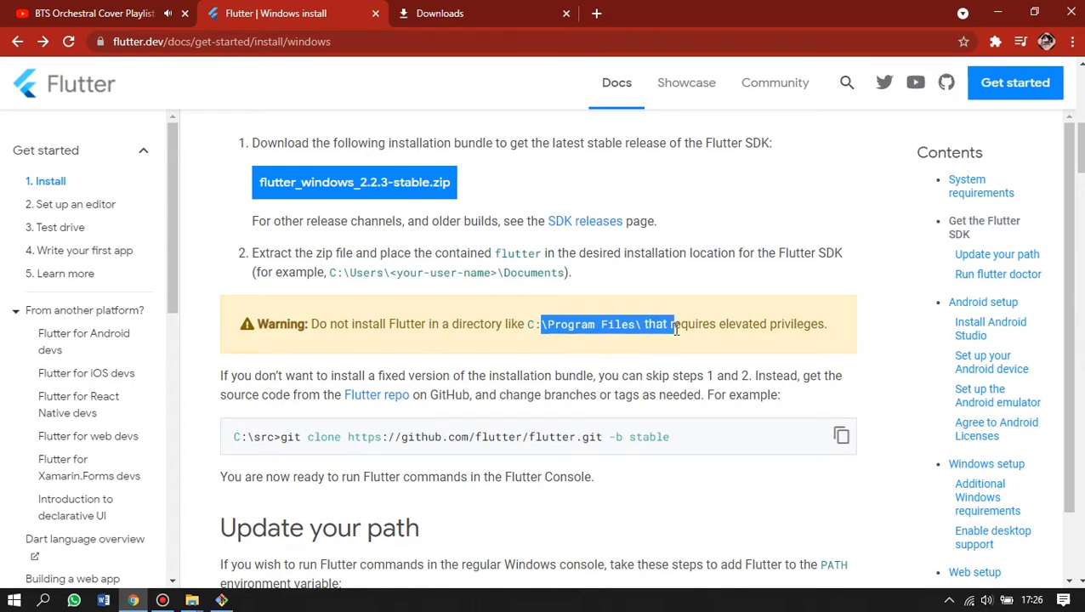
Review the example install path, the Program Files warning and the Update your path section on the Flutter install page.
click(870, 316)
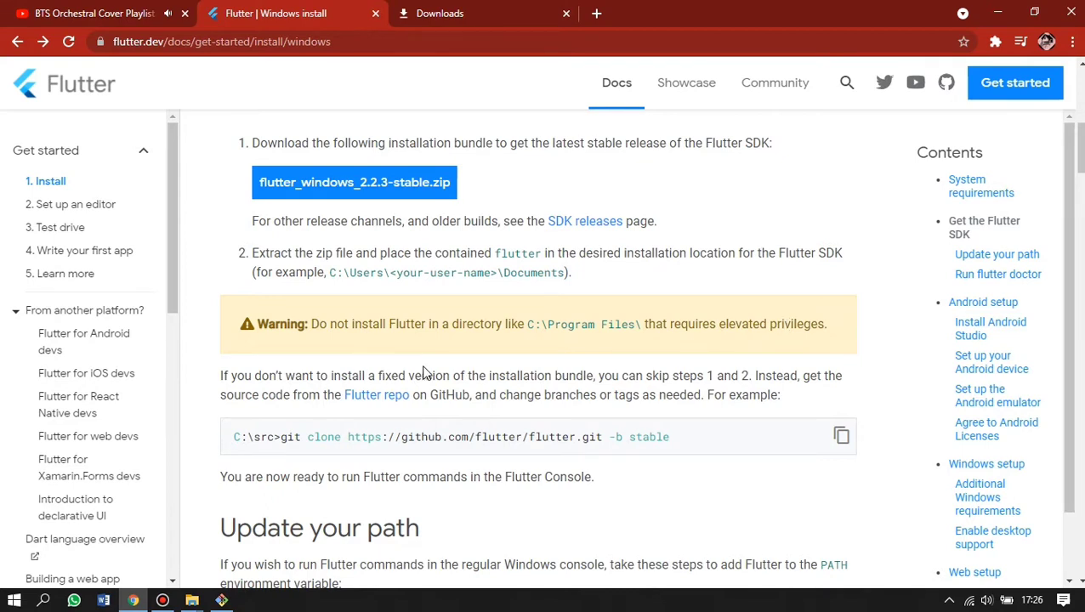
drag(328, 273, 350, 283)
click(376, 283)
drag(553, 328, 630, 327)
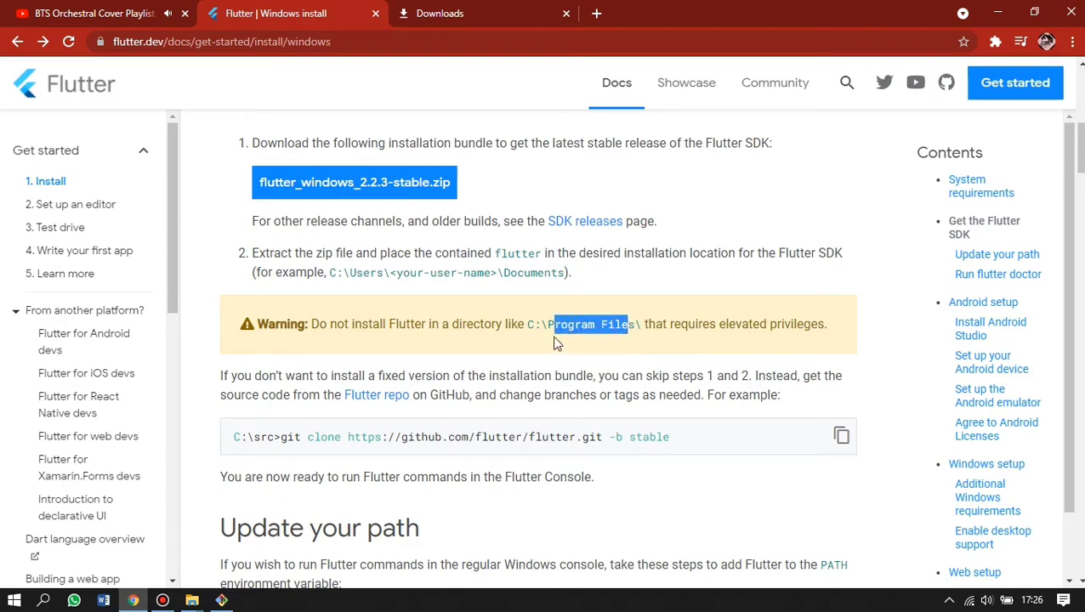
click(207, 330)
scroll(272, 389, down, 1)
scroll(272, 390, down, 2)
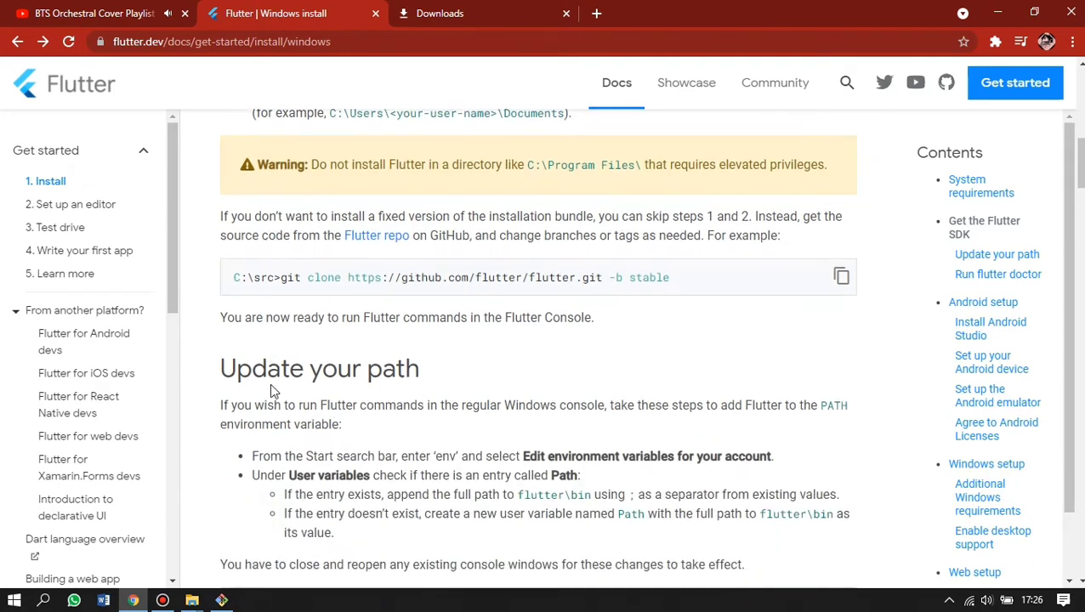
scroll(272, 391, up, 4)
Switch to File Explorer and check the USB Drive (F:) folder holding flutter_windows_2.2.3-stable.zip.
key(alt+Tab)
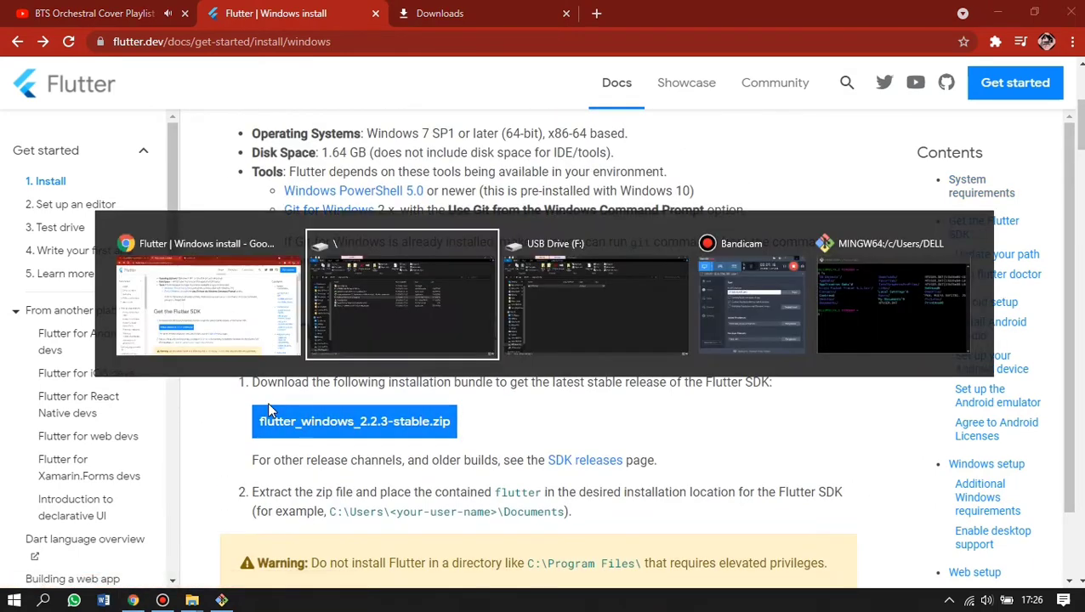
key(Tab)
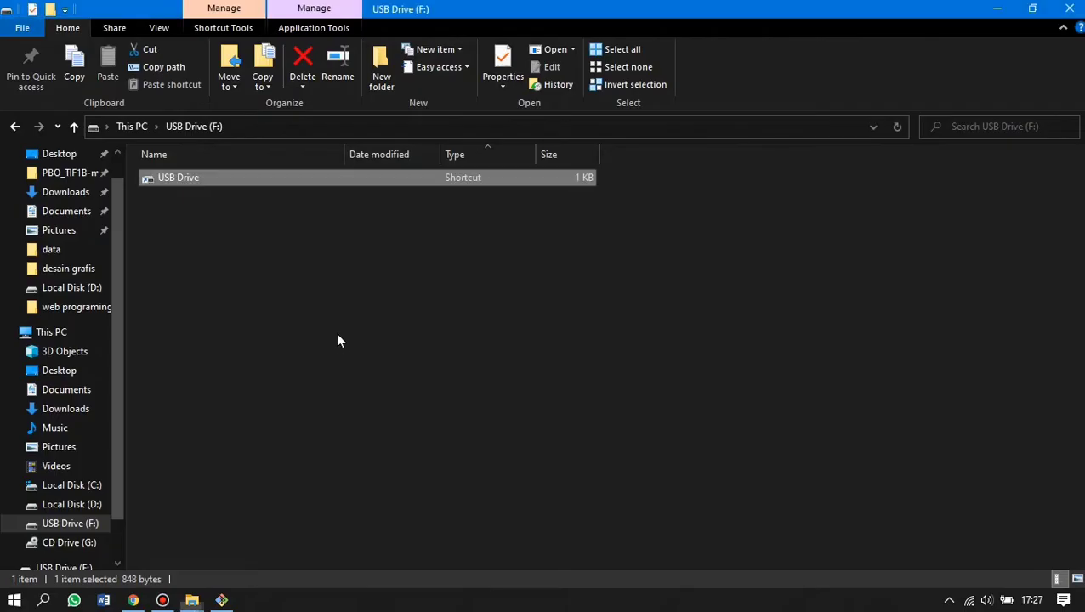
key(alt+Tab)
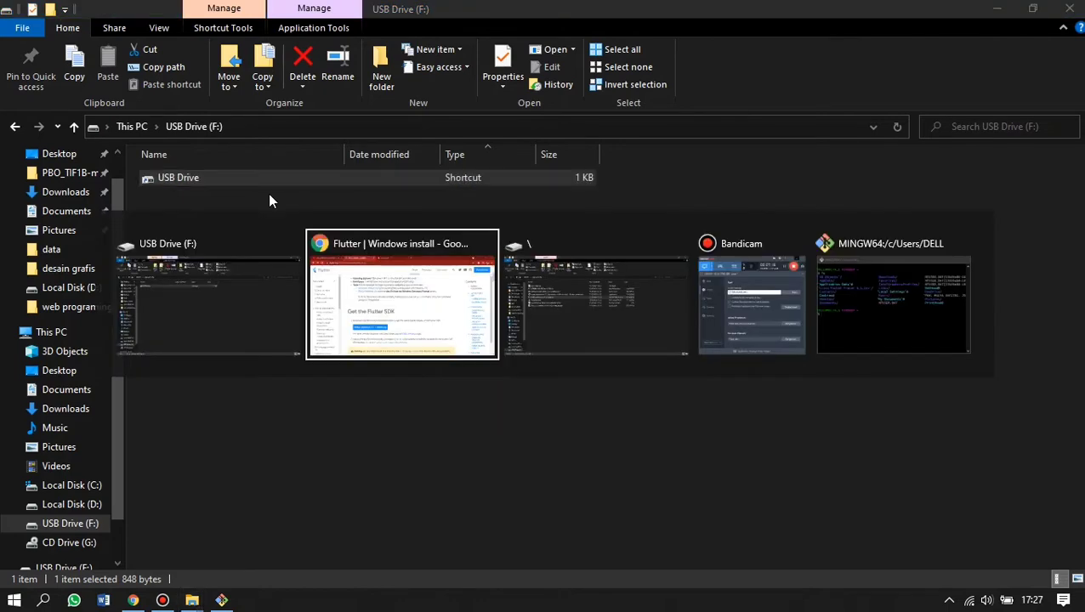
key(Tab)
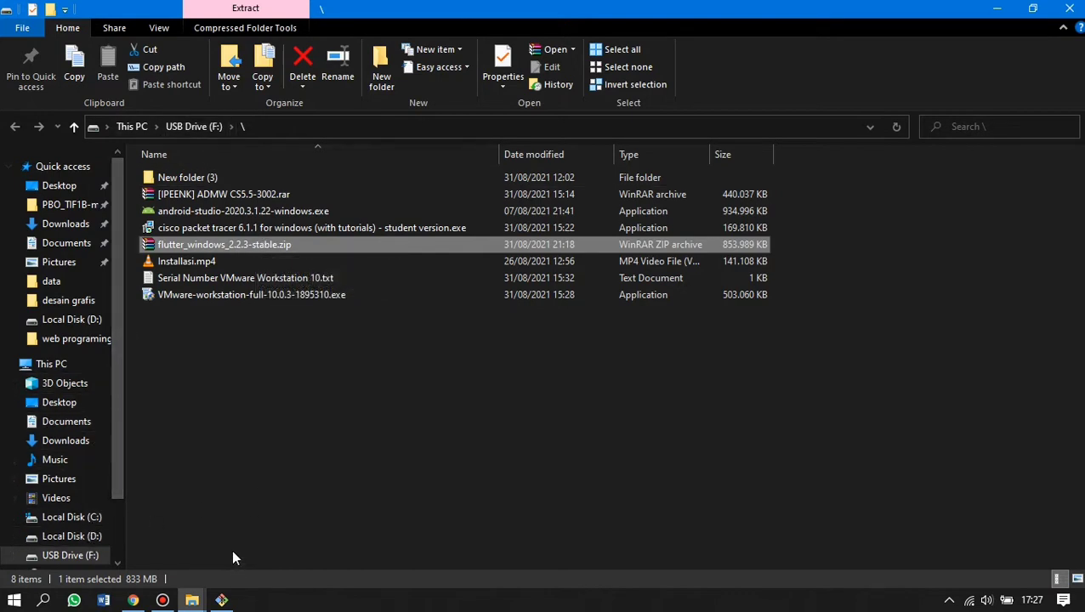
In a new File Explorer window, create a folder named Andorid in D:\instalasi aplikasi.
key(alt+Tab)
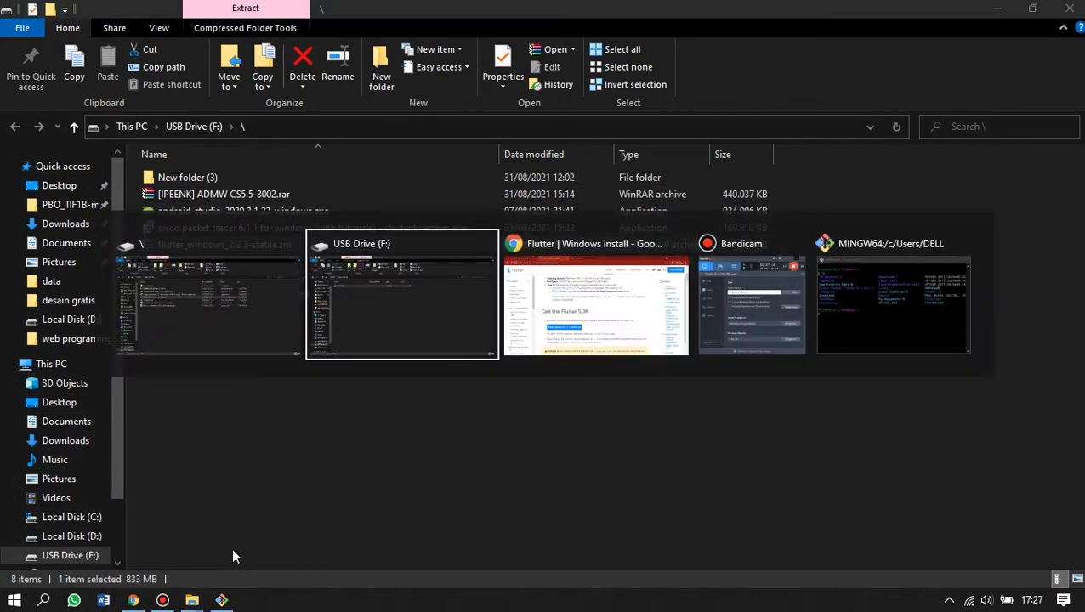
click(285, 305)
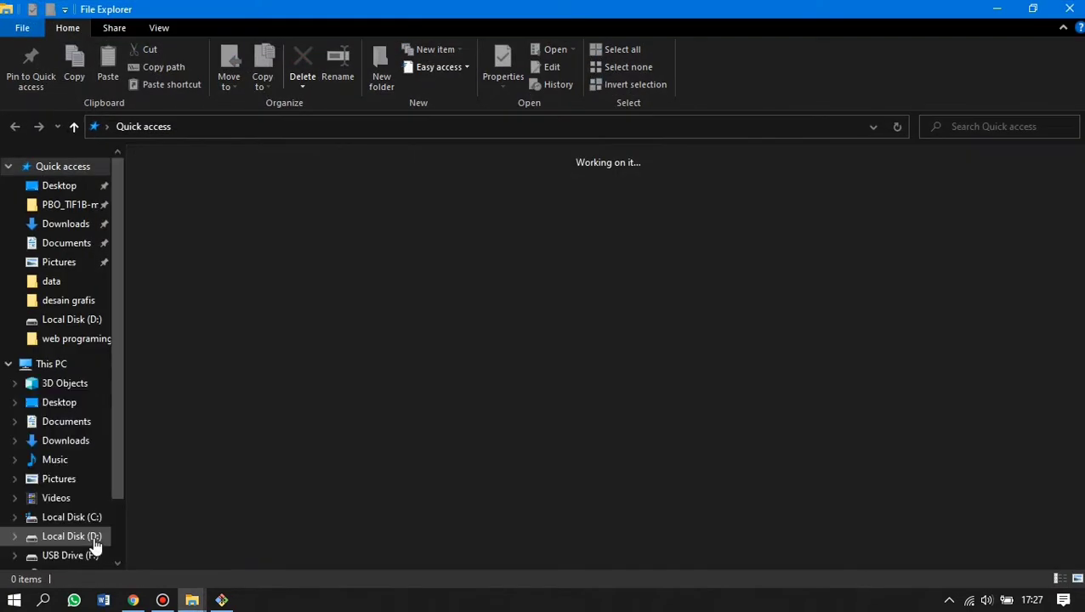
click(85, 536)
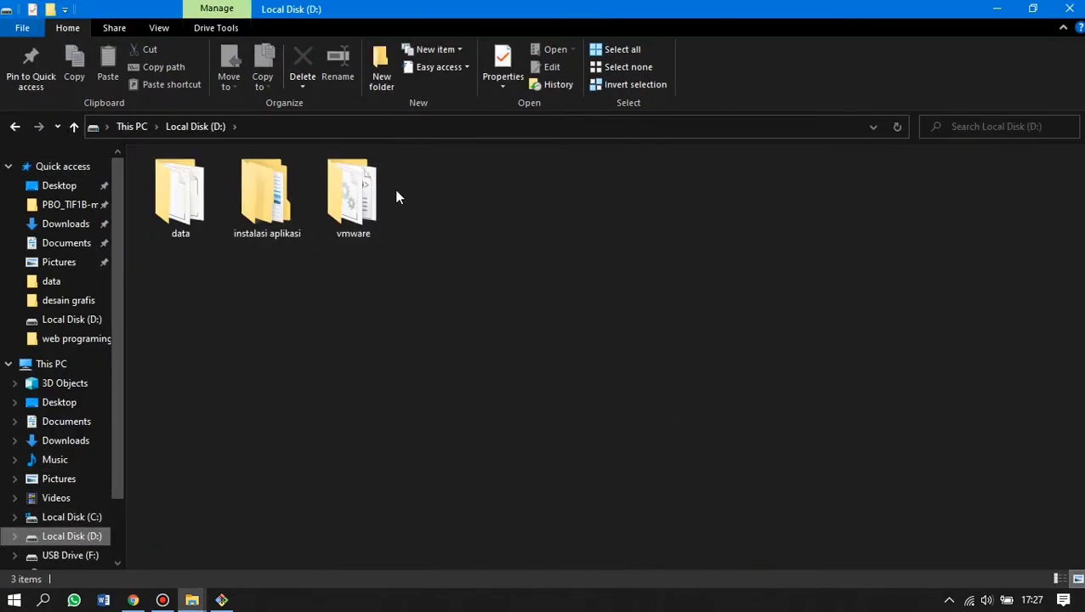
double_click(263, 200)
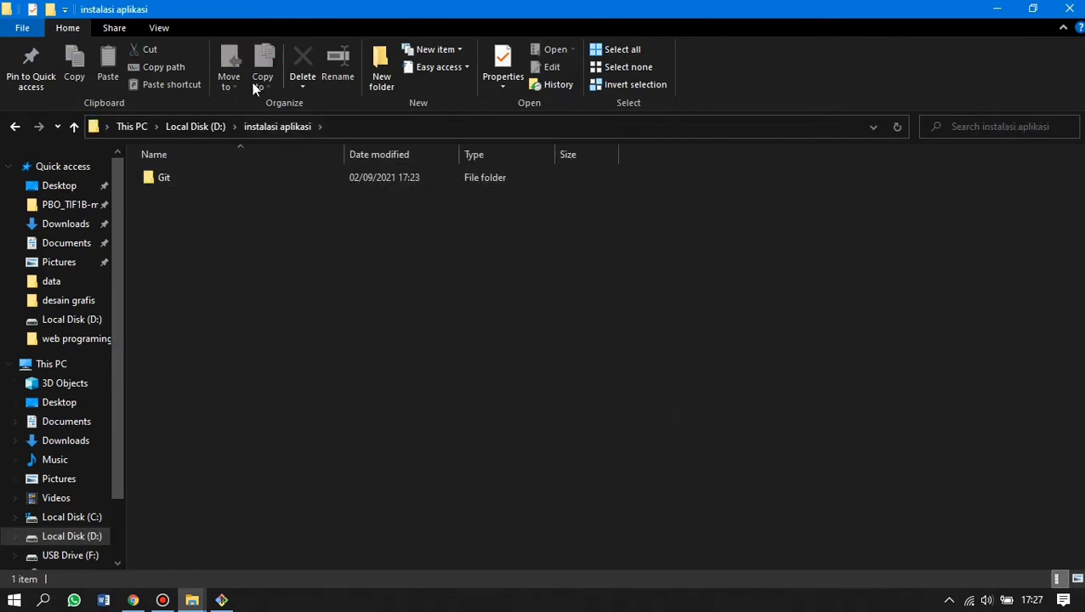
click(382, 68)
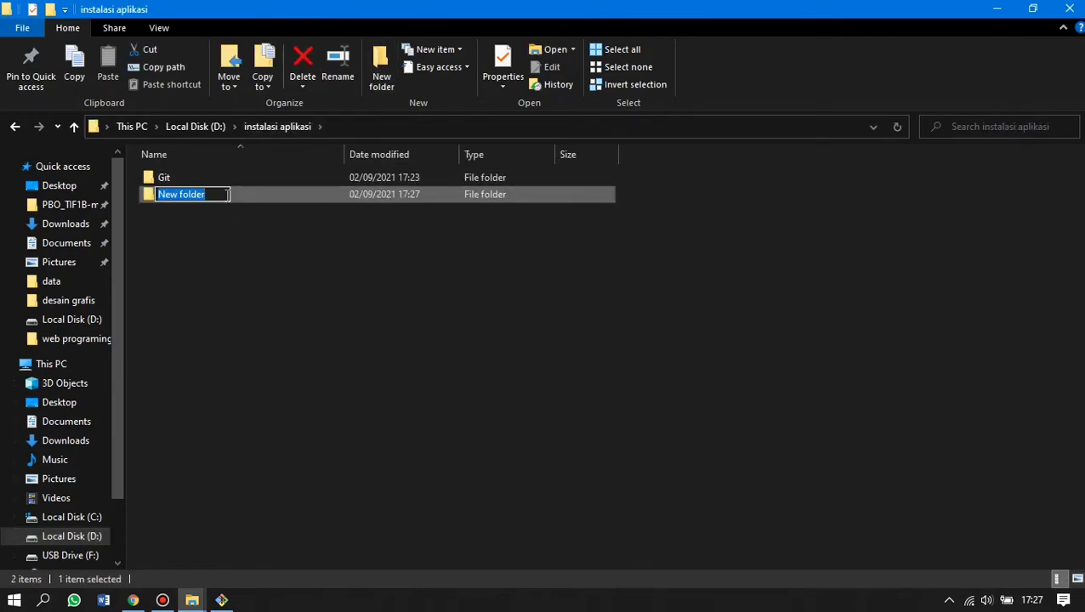
key(BackSpace)
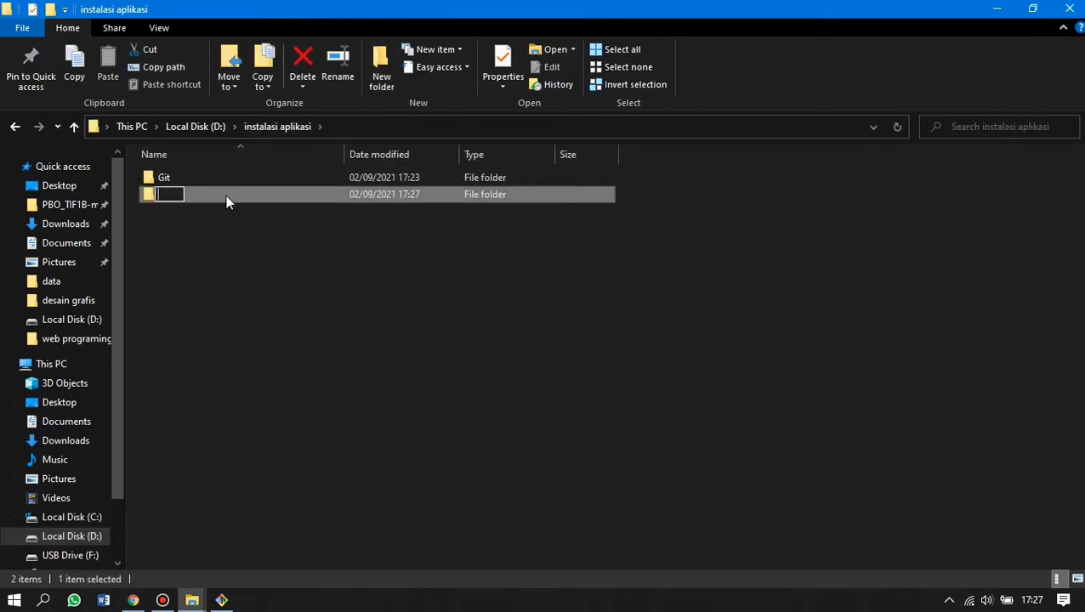
text(Andorid)
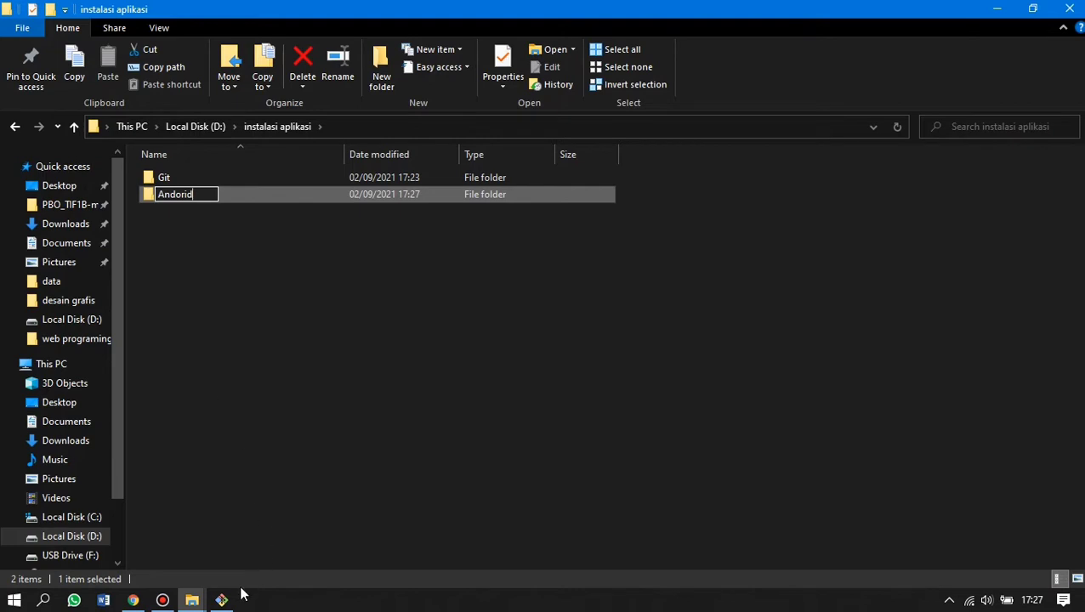
click(254, 194)
Open the Andorid folder and create a new folder inside it.
double_click(256, 194)
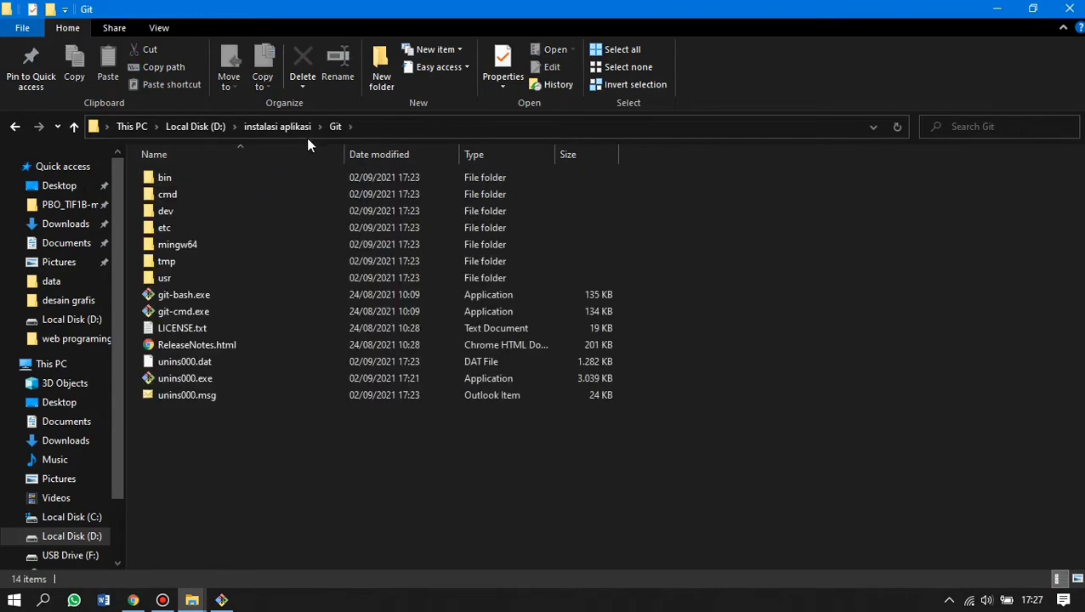
click(303, 126)
double_click(264, 174)
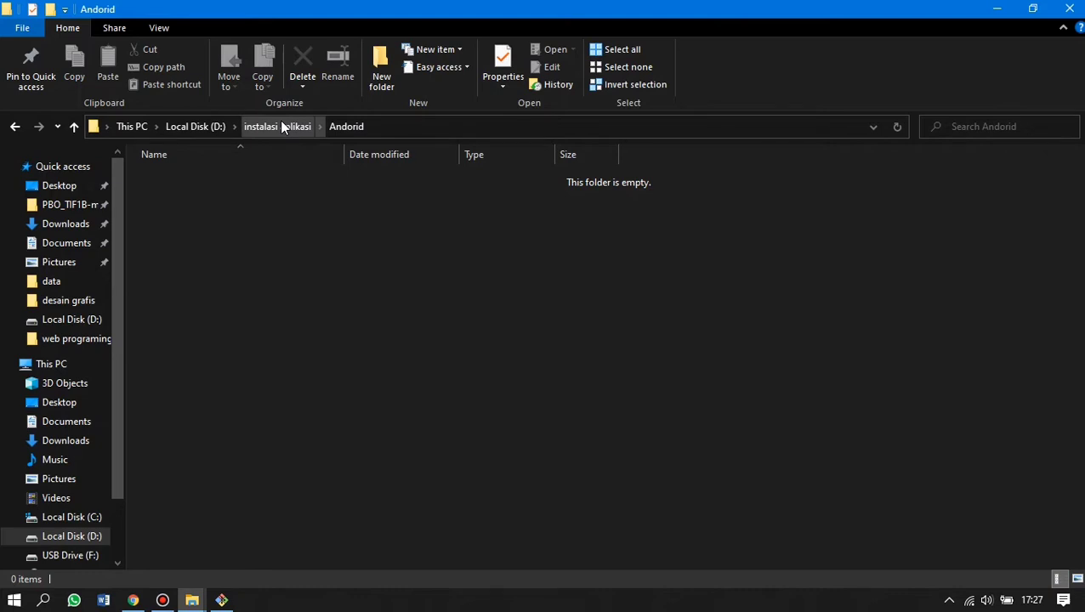
key(alt+Tab)
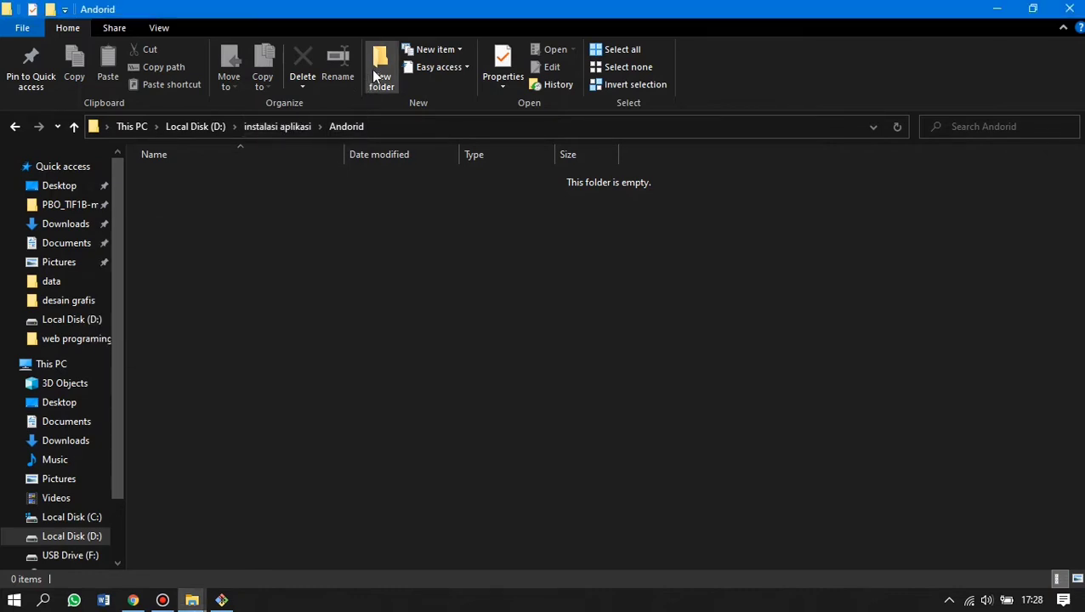
click(379, 76)
double_click(252, 177)
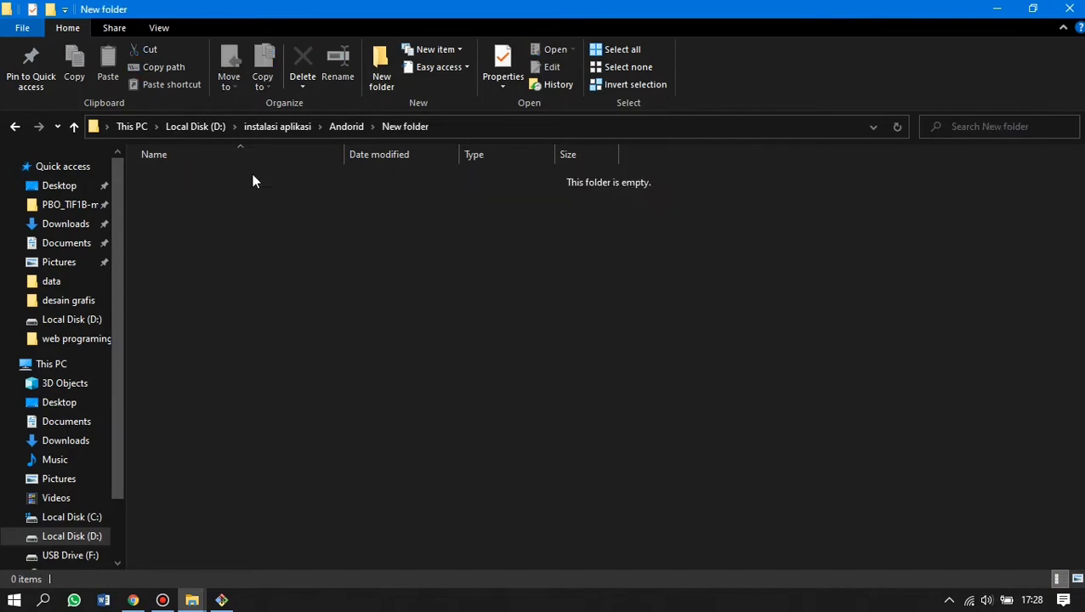
key(alt+Left)
Rename the new folder inside Andorid as flutter and open it.
right_click(234, 178)
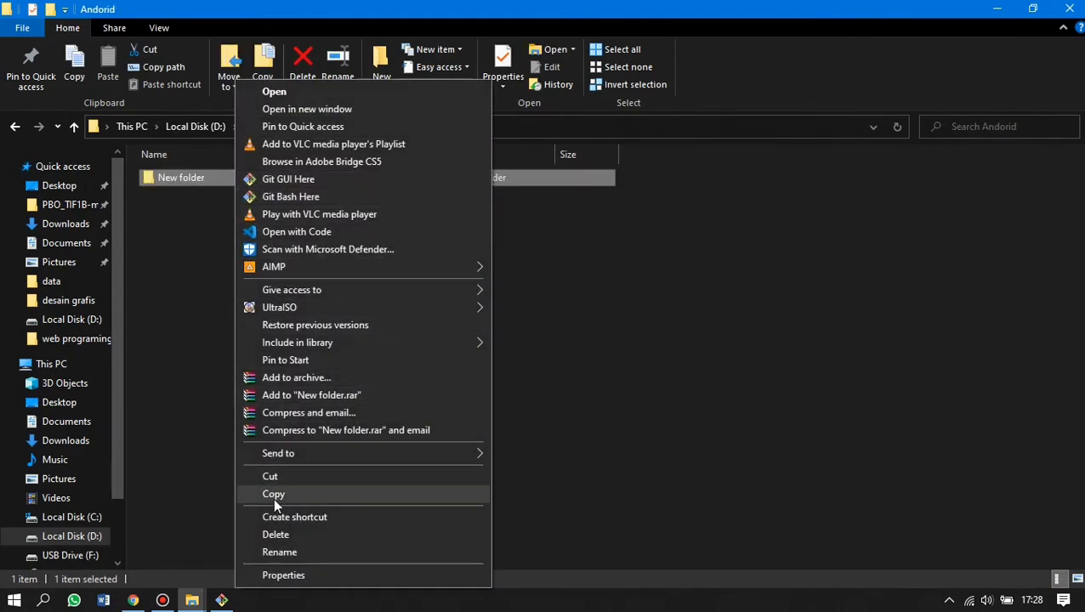
click(283, 552)
key(BackSpace)
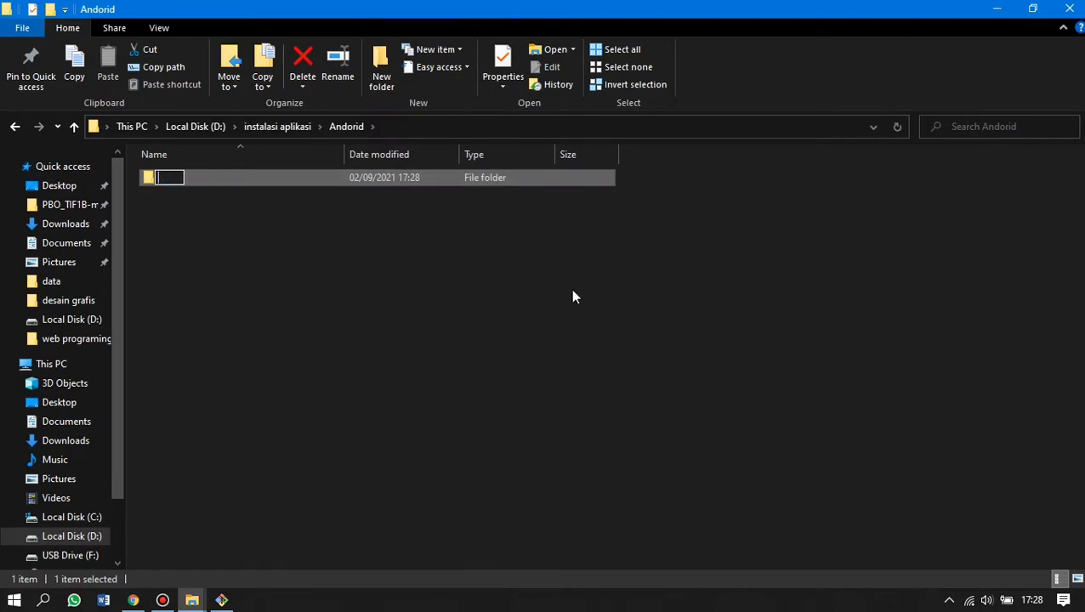
text(flutter)
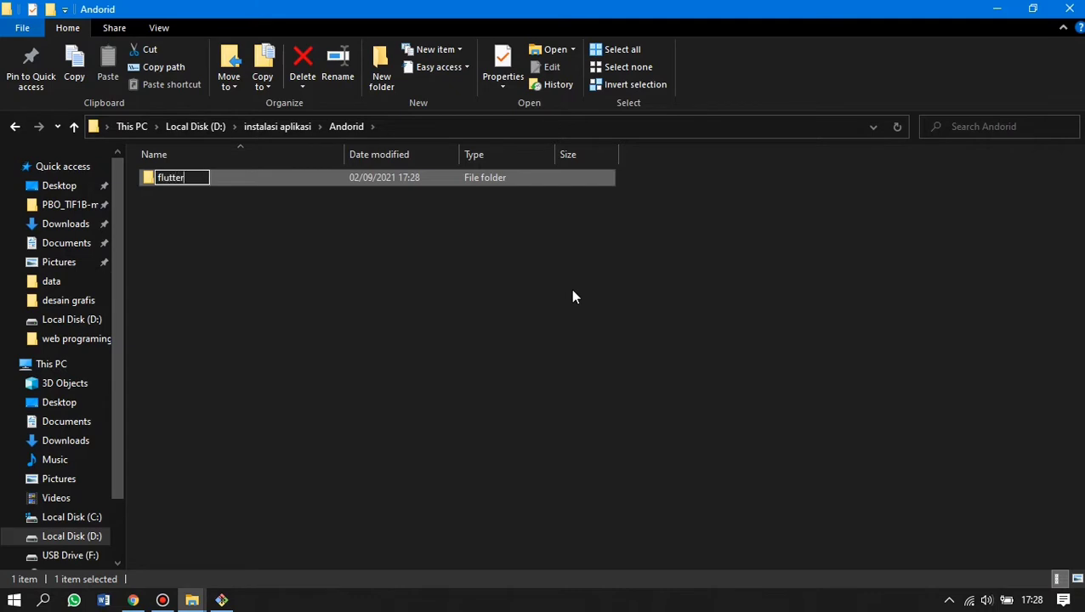
key(Return)
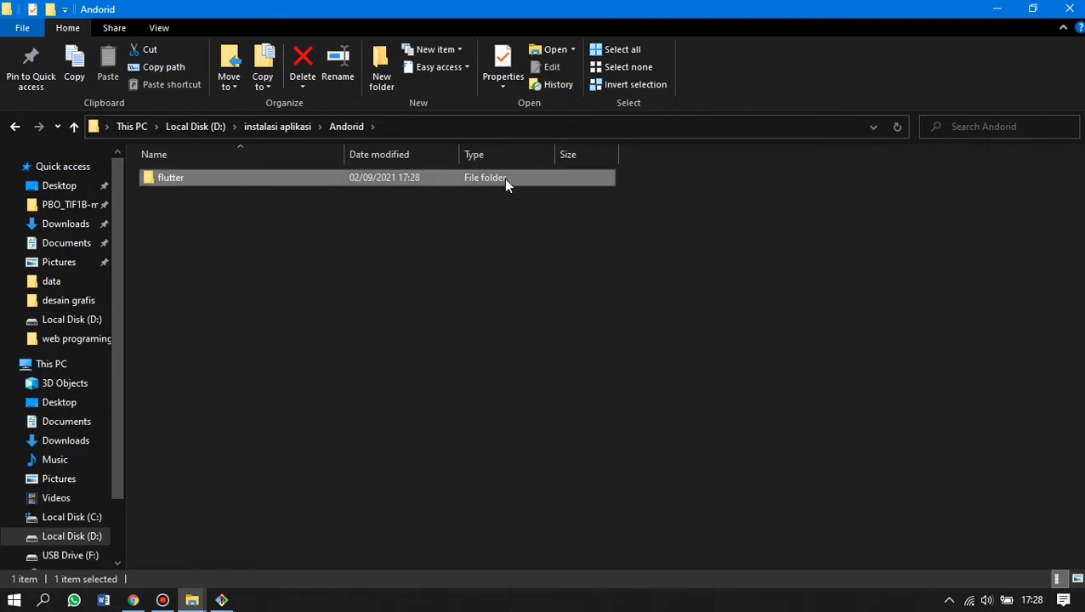
double_click(505, 184)
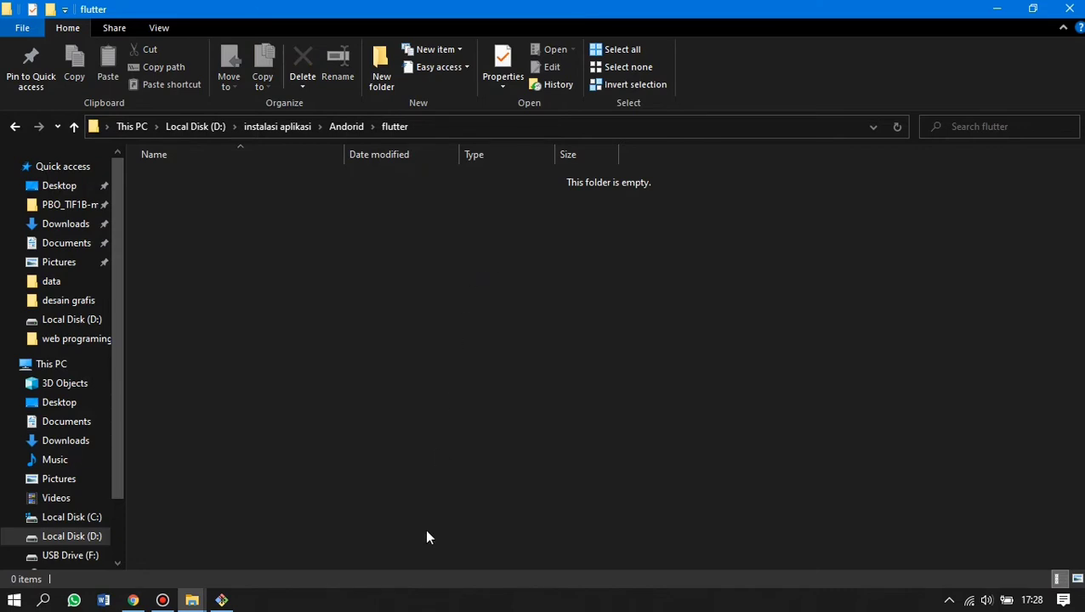
Return to the USB Drive (F:) file list and extract flutter_windows_2.2.3-stable.zip in the same location.
key(alt+Tab)
key(alt+Tab)
key(alt+Tab)
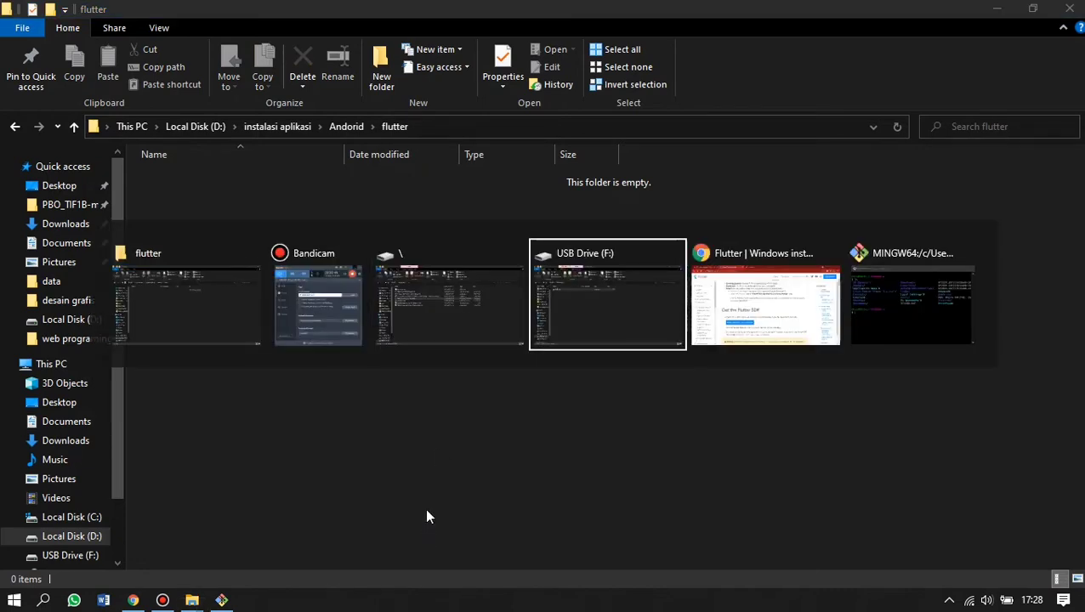
click(388, 327)
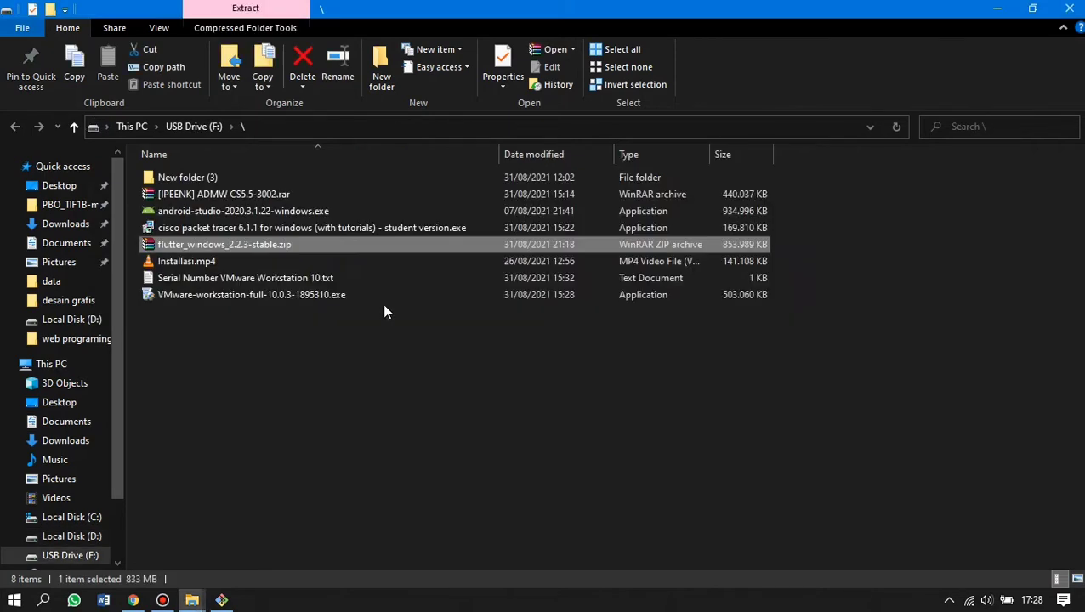
right_click(347, 242)
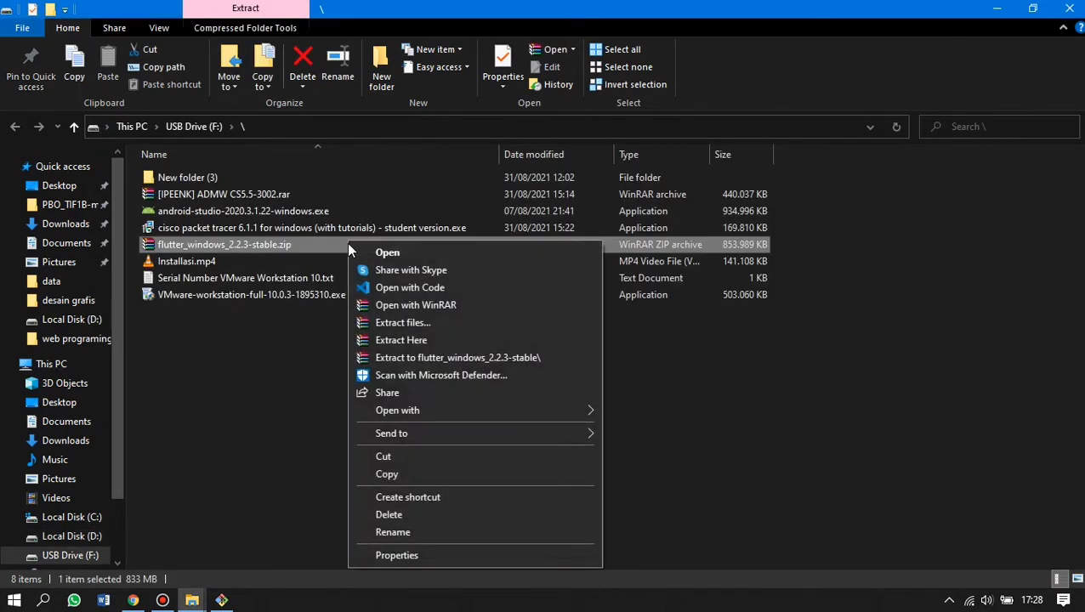
click(405, 344)
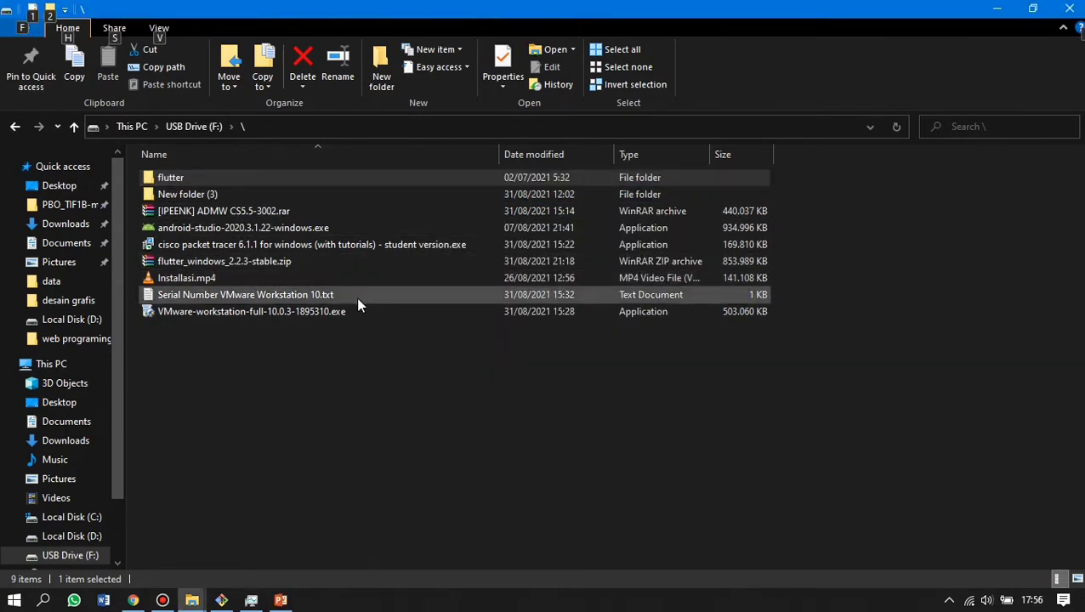
Copy the extracted flutter folder from the USB drive into D:\instalasi aplikasi\Andorid\flutter.
right_click(322, 171)
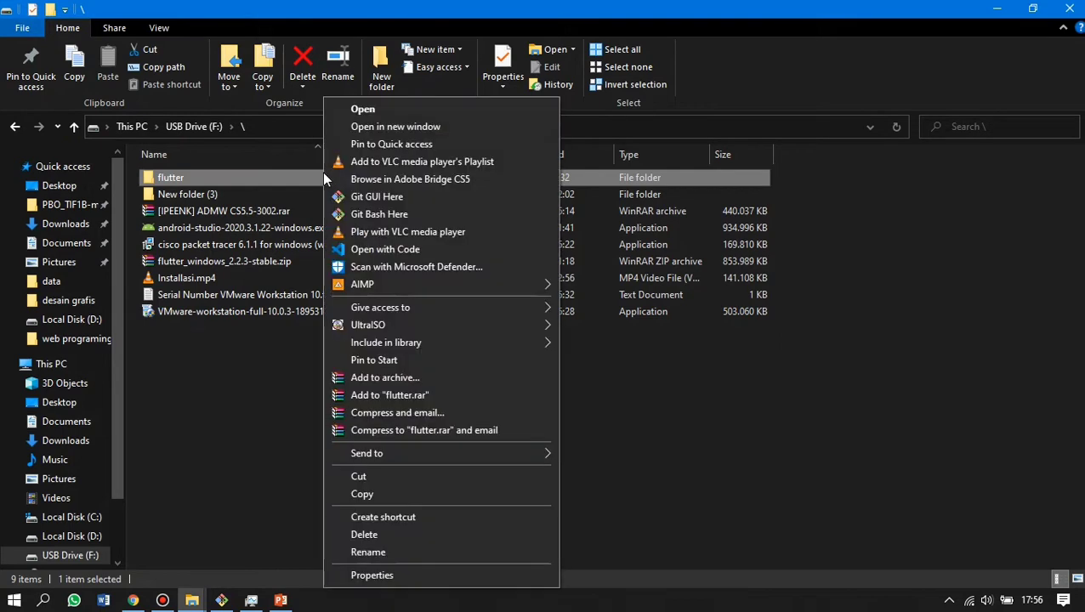
click(379, 494)
key(alt+Tab)
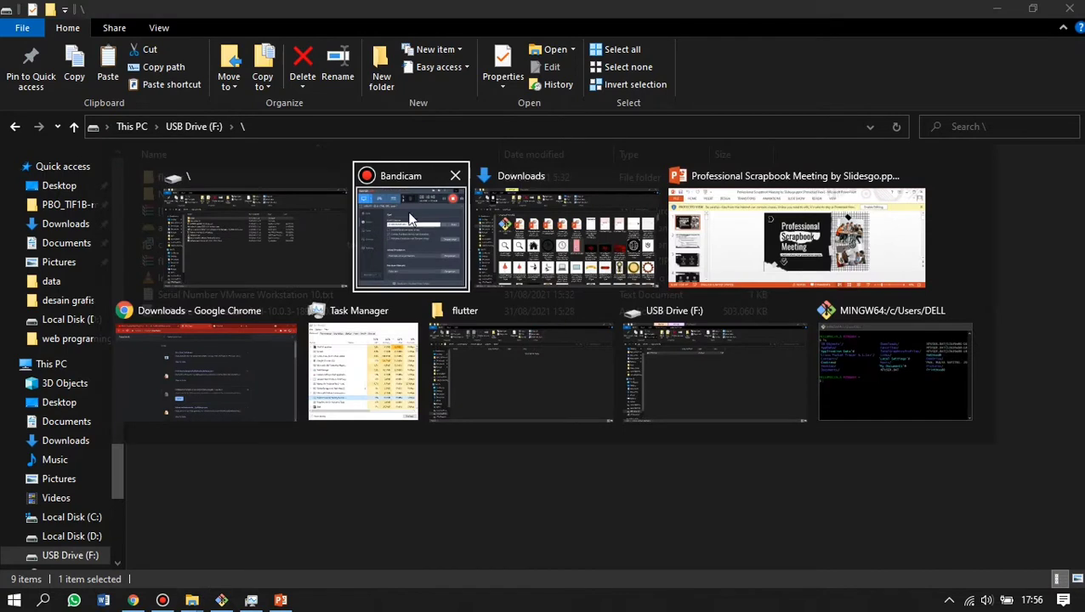
key(alt+Tab)
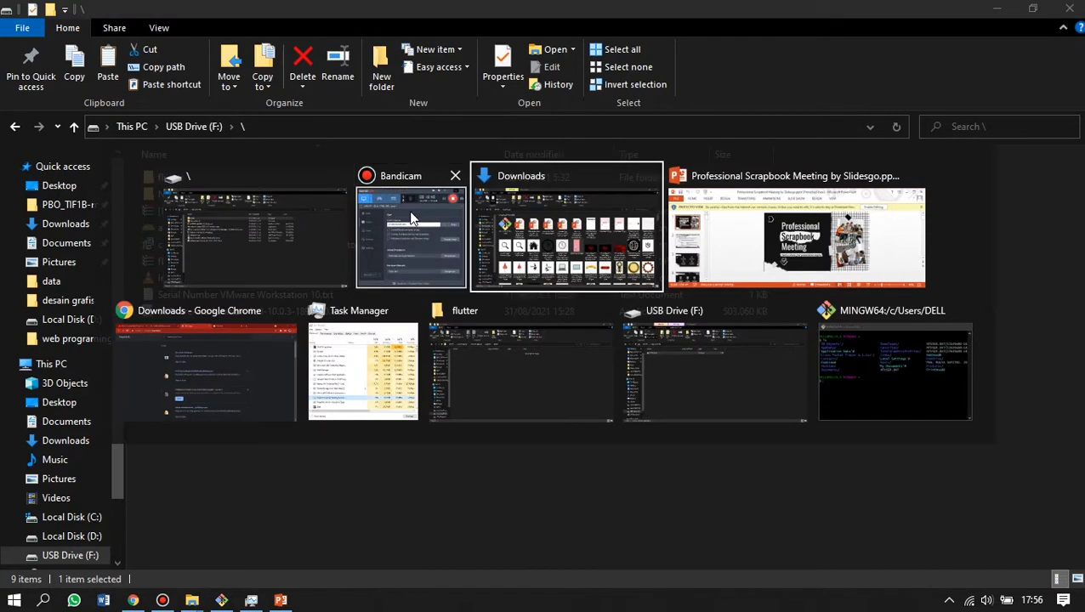
click(501, 341)
key(alt)
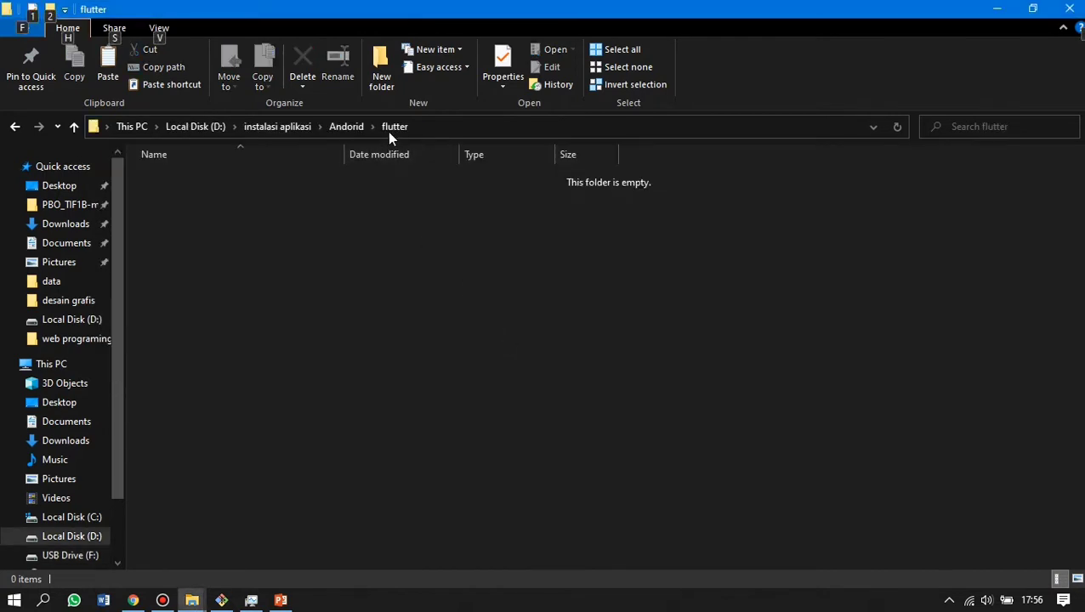
click(437, 249)
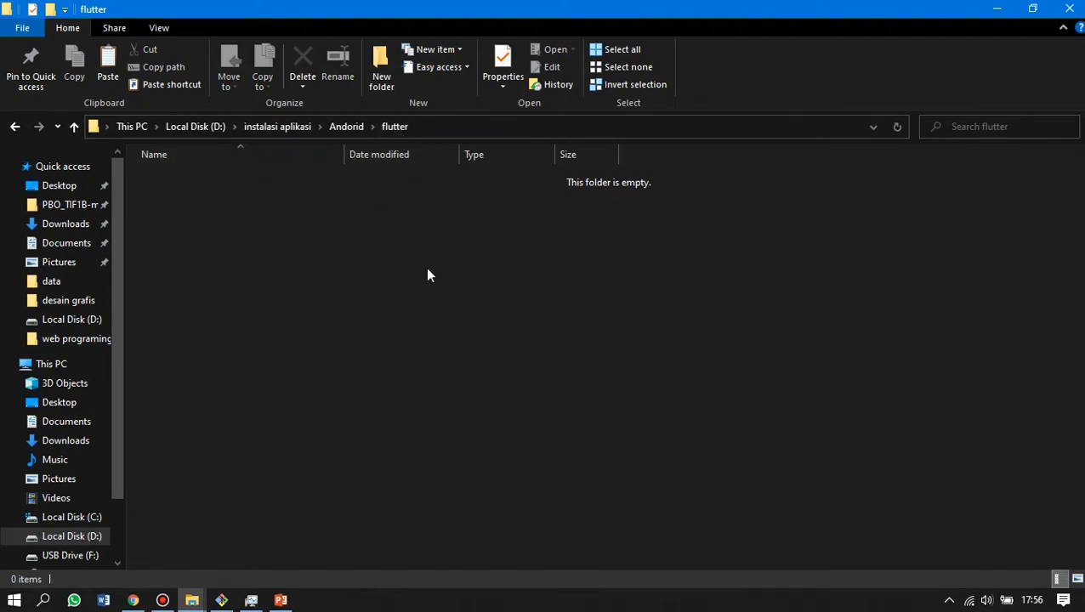
key(ctrl+v)
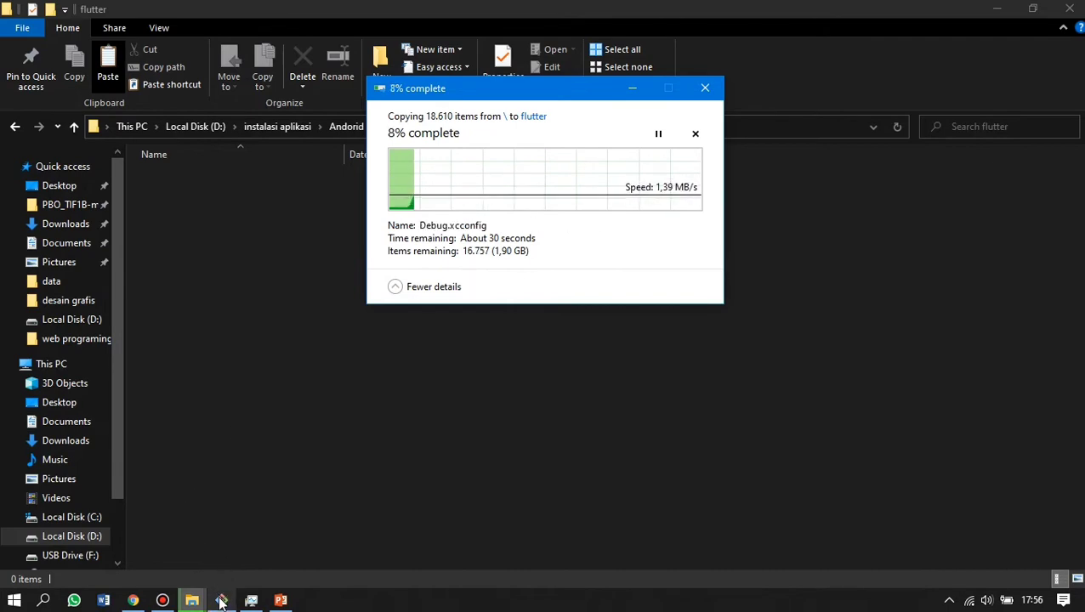
click(162, 600)
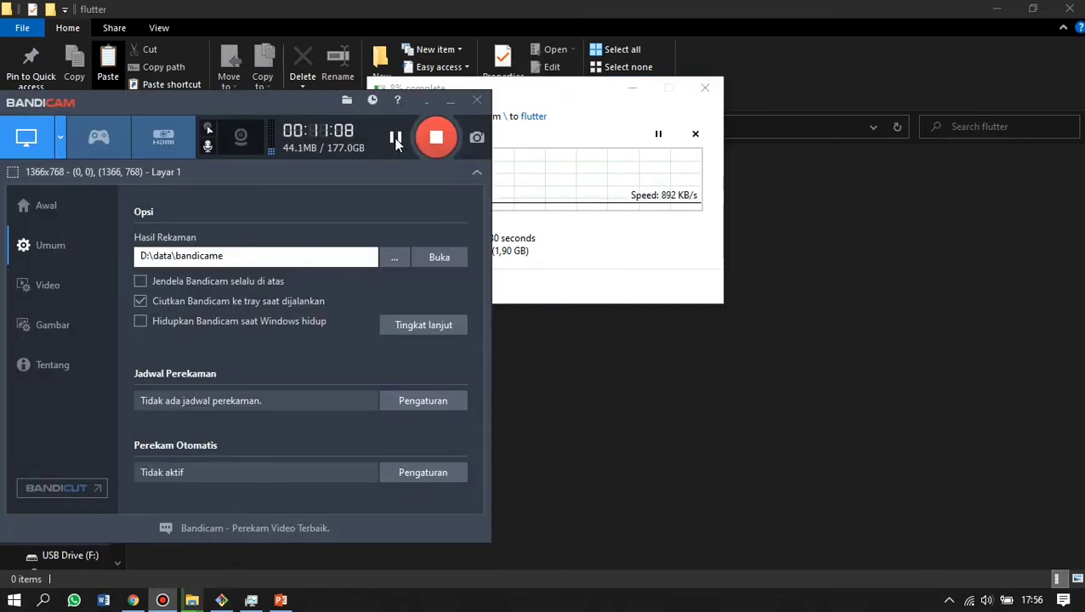
click(395, 138)
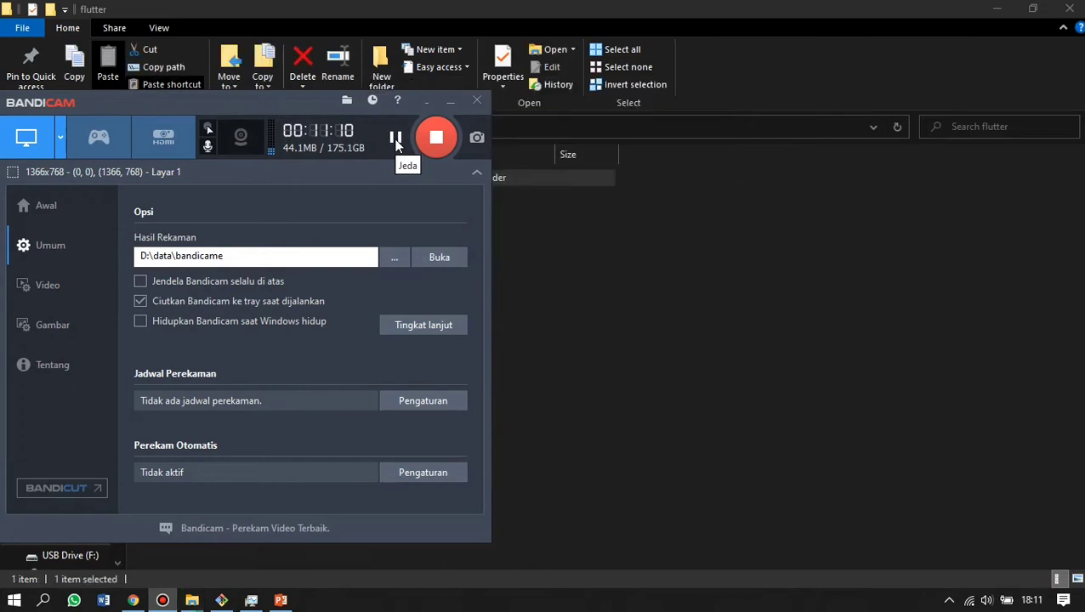
Open the bin folder inside D:\instalasi aplikasi\Andorid\flutter\flutter and copy its address.
click(449, 100)
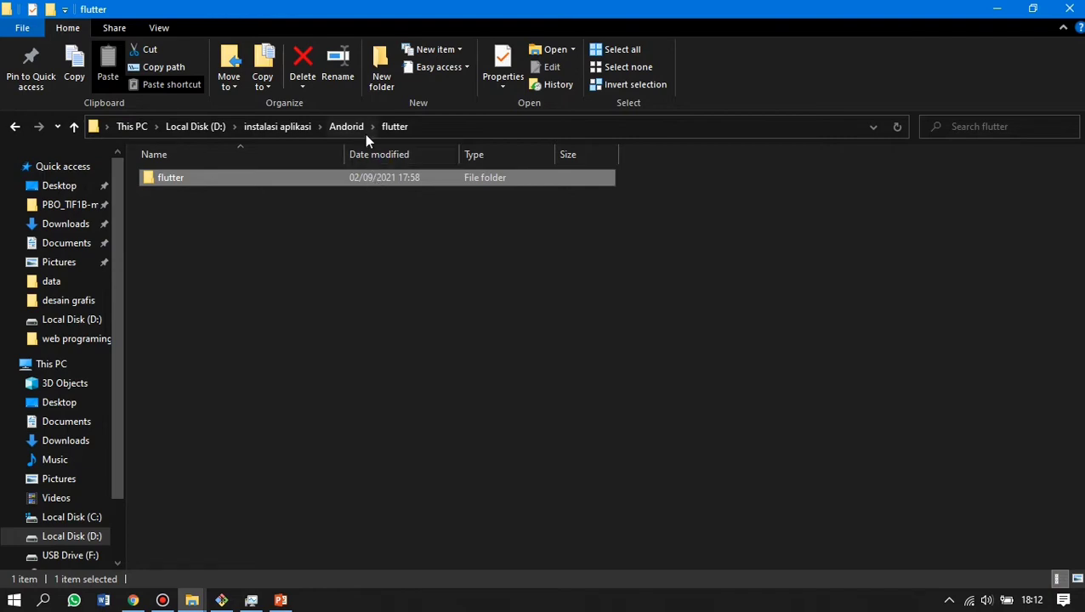
right_click(375, 176)
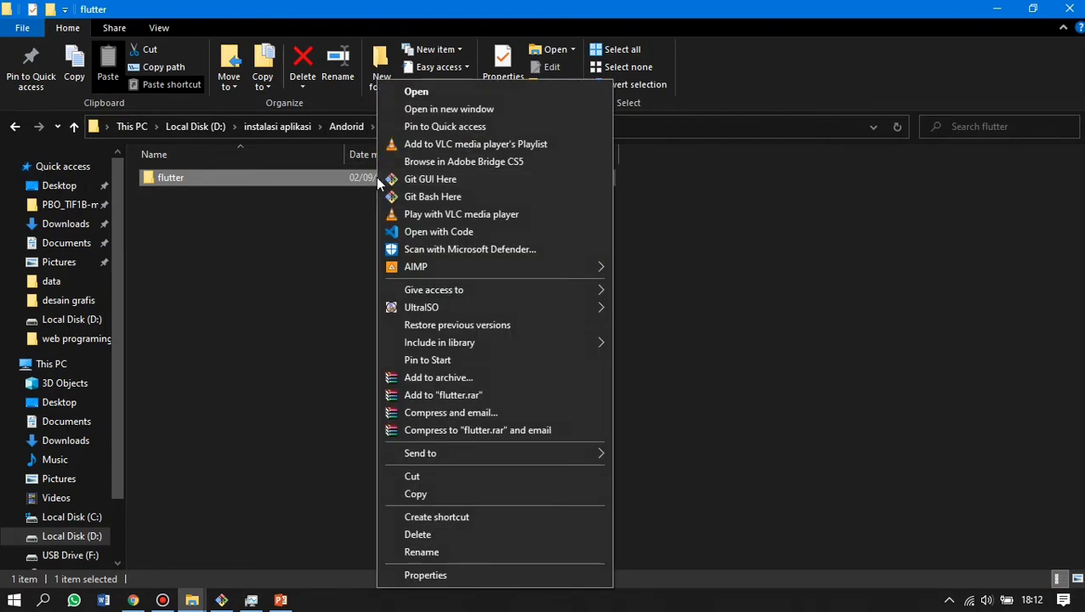
click(341, 176)
double_click(341, 176)
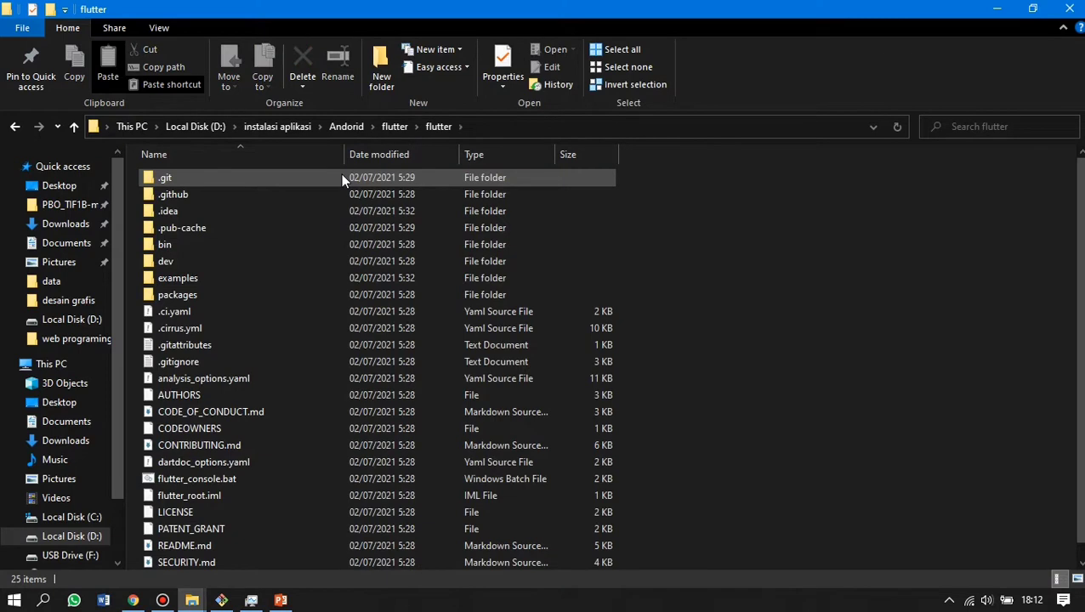
click(307, 244)
double_click(307, 244)
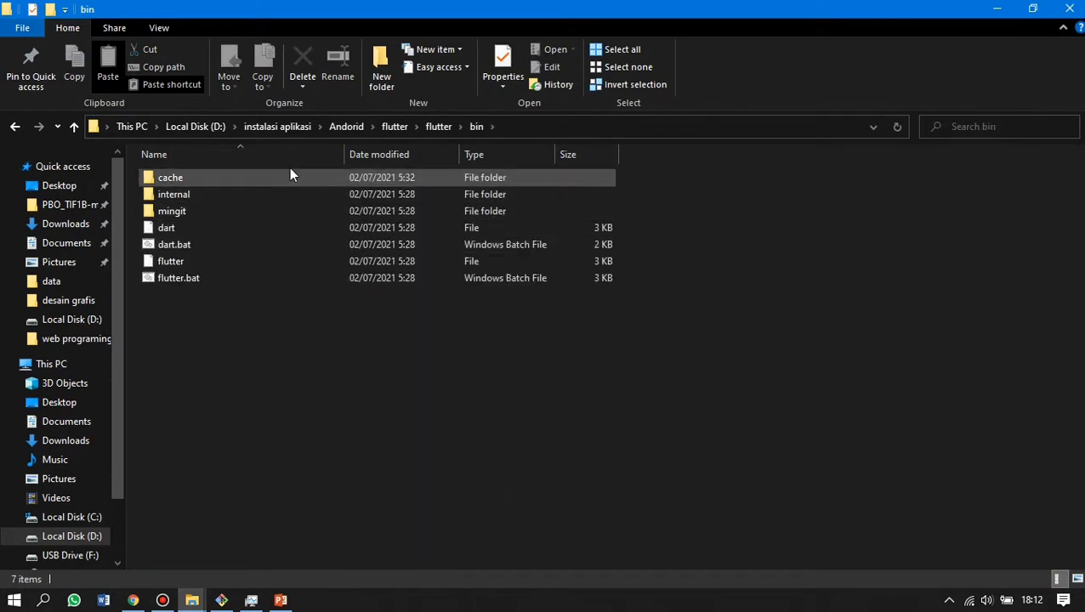
click(491, 125)
right_click(507, 127)
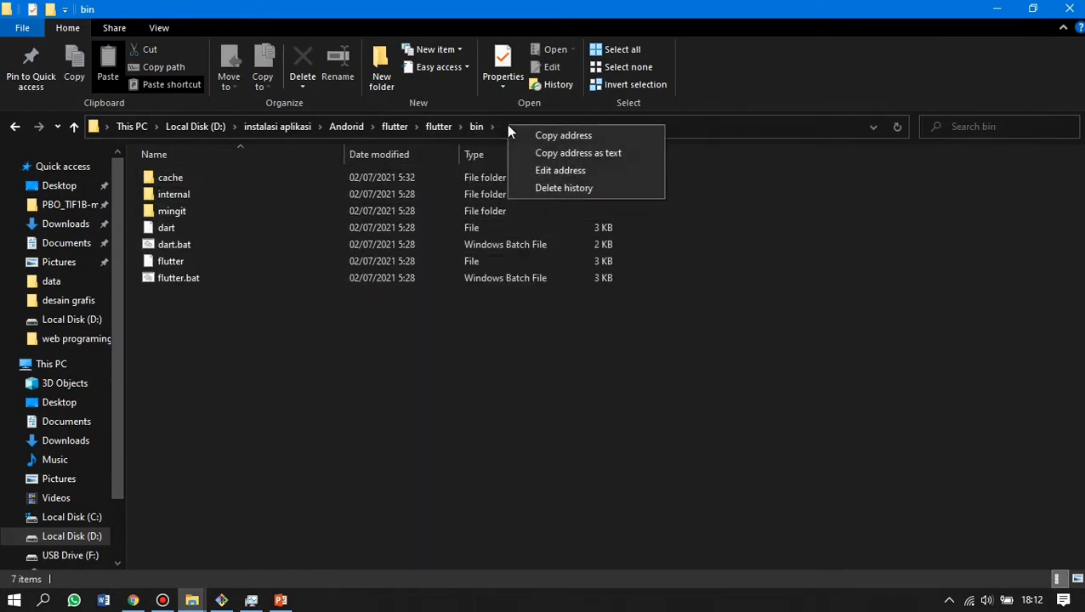
click(516, 134)
Open the properties of This PC and bring up the Environment Variables dialog from the advanced system settings.
click(194, 126)
click(88, 366)
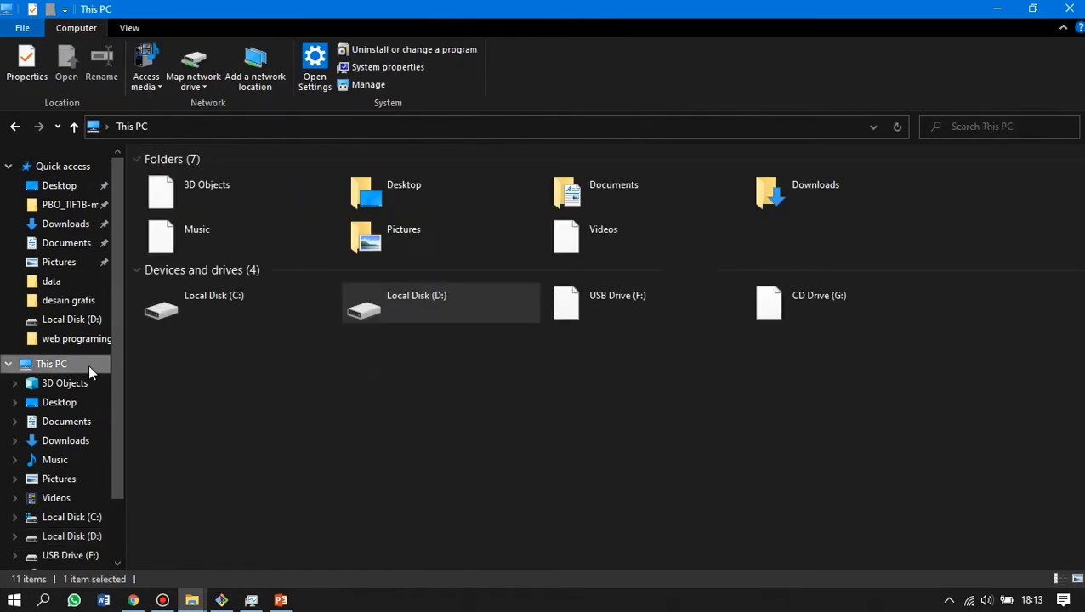
right_click(89, 365)
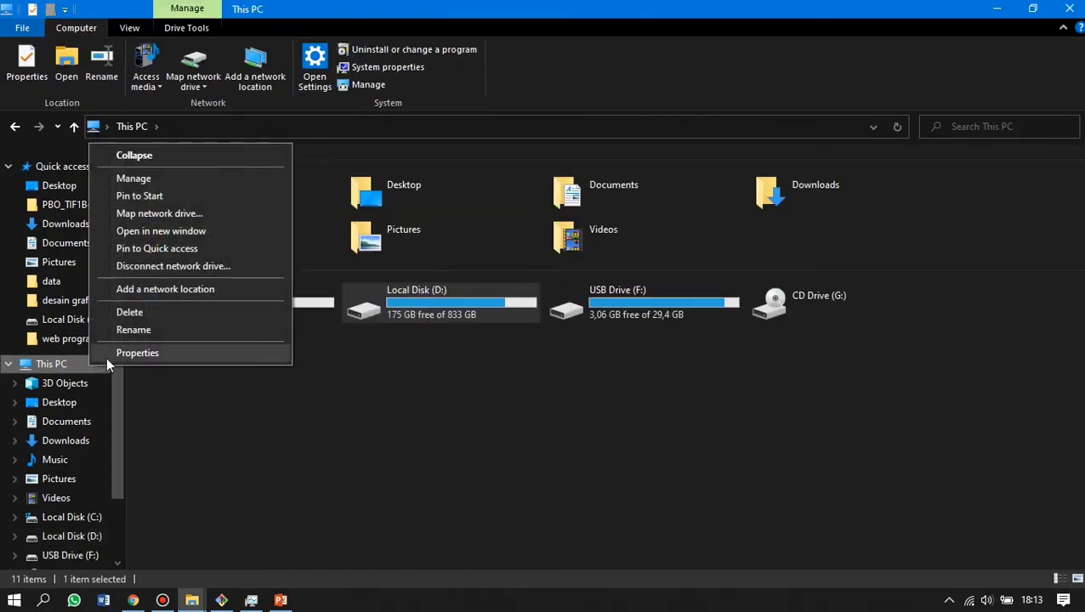
click(106, 357)
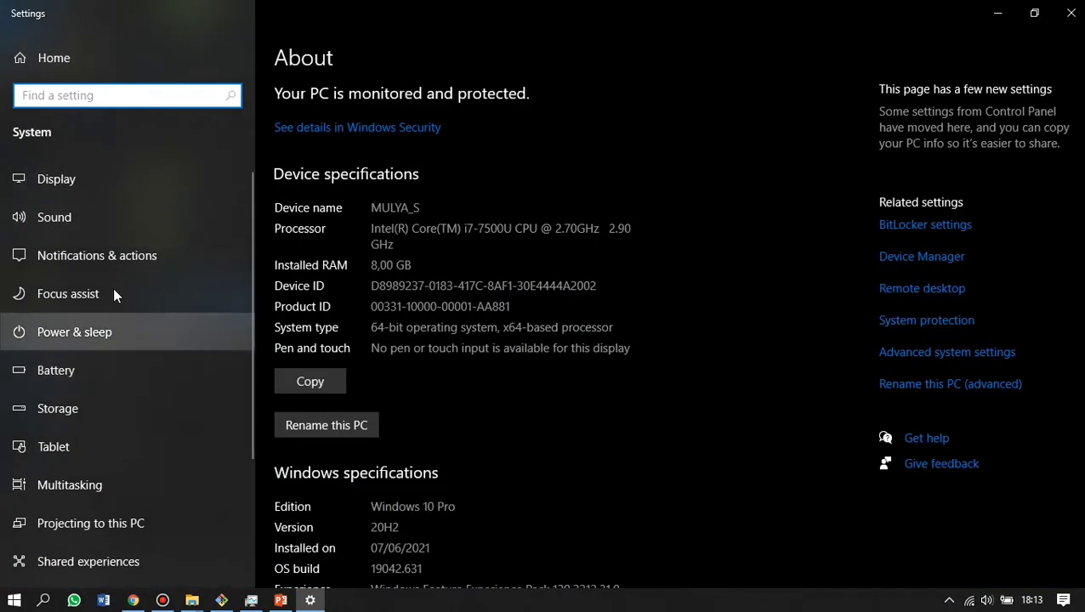
click(958, 360)
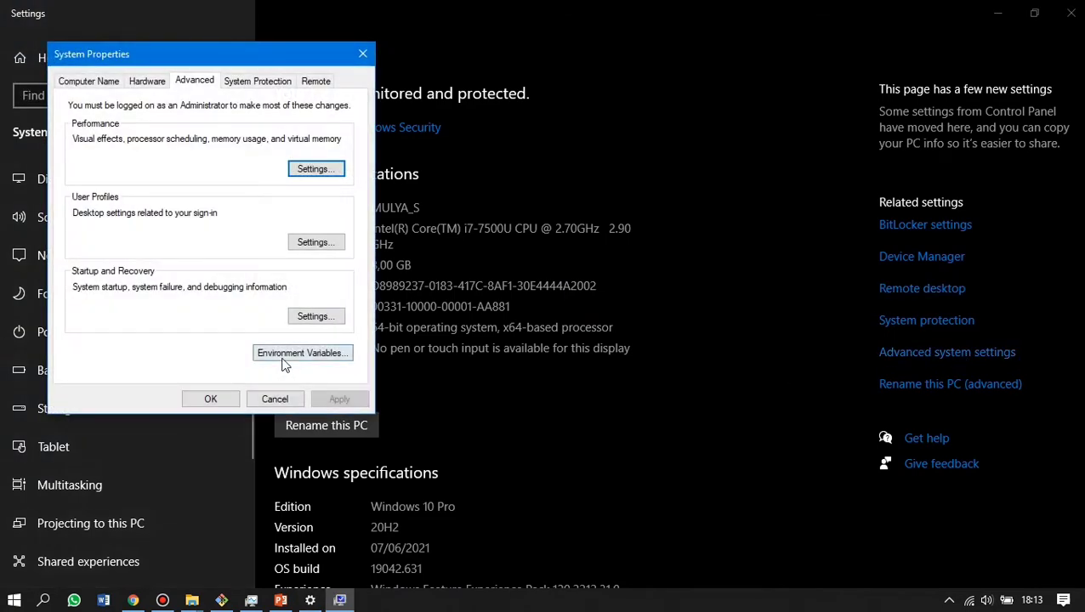
click(284, 355)
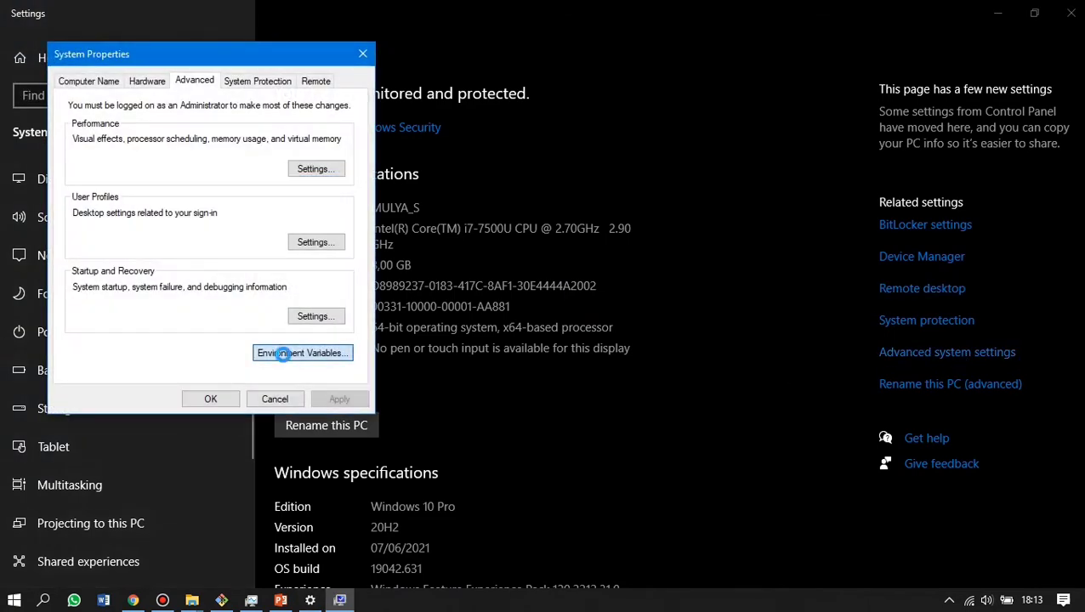
scroll(436, 383, down, 2)
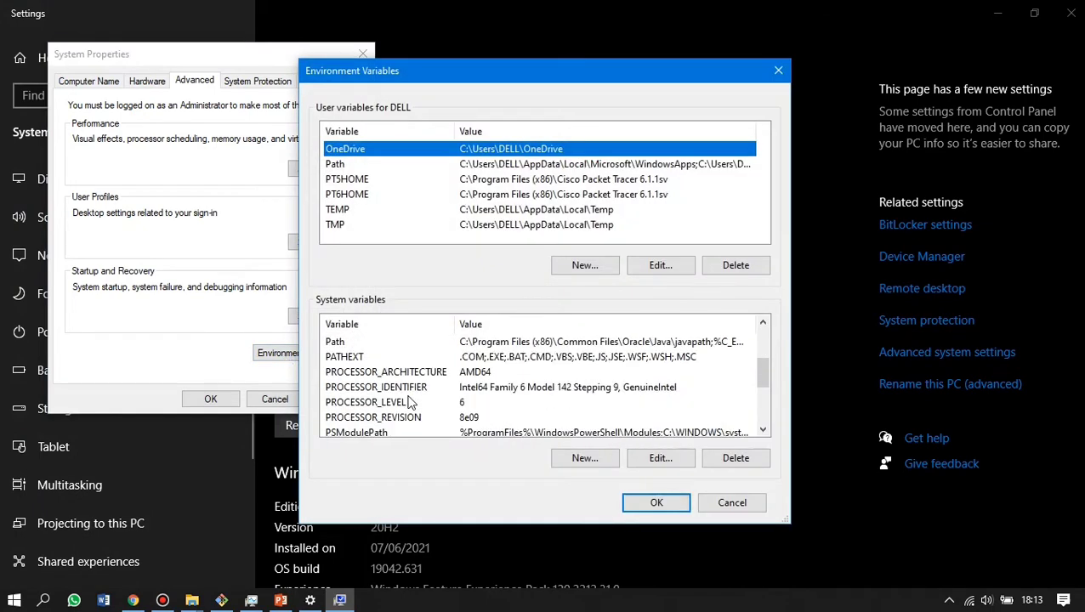
click(350, 343)
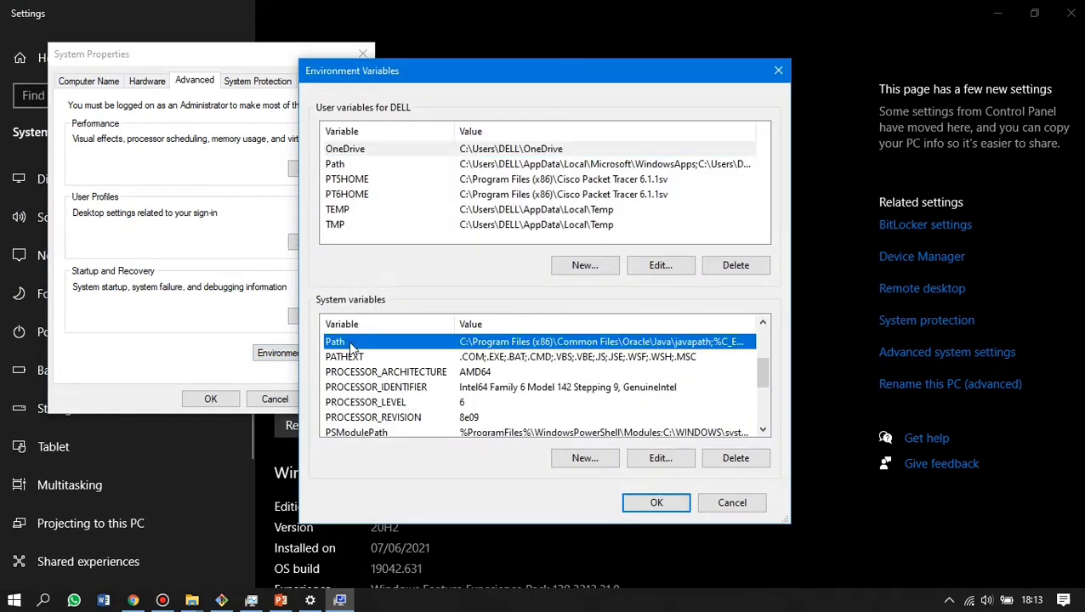
double_click(451, 344)
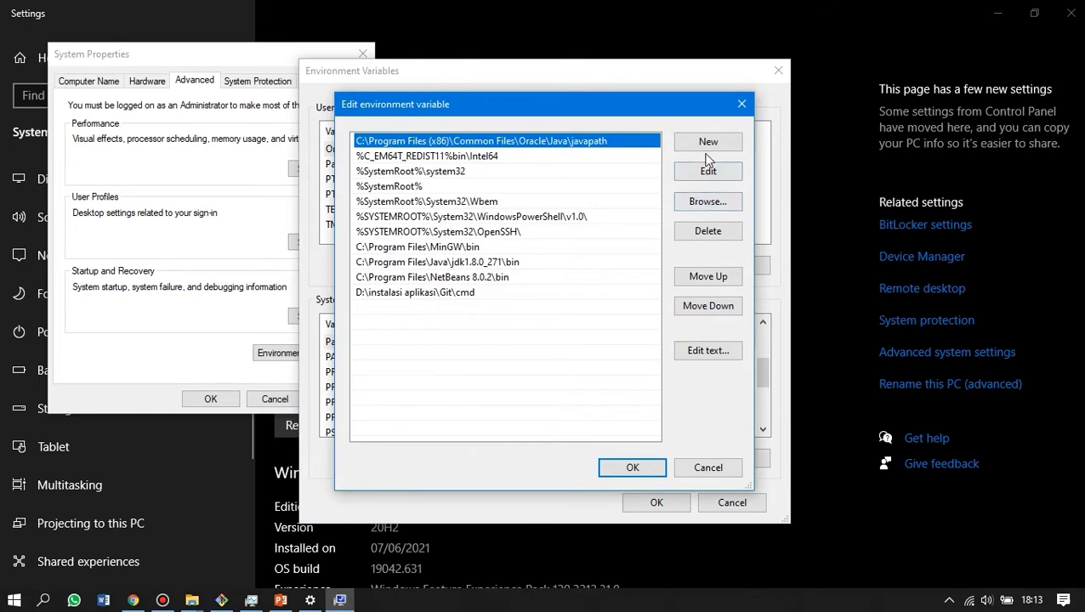
click(708, 142)
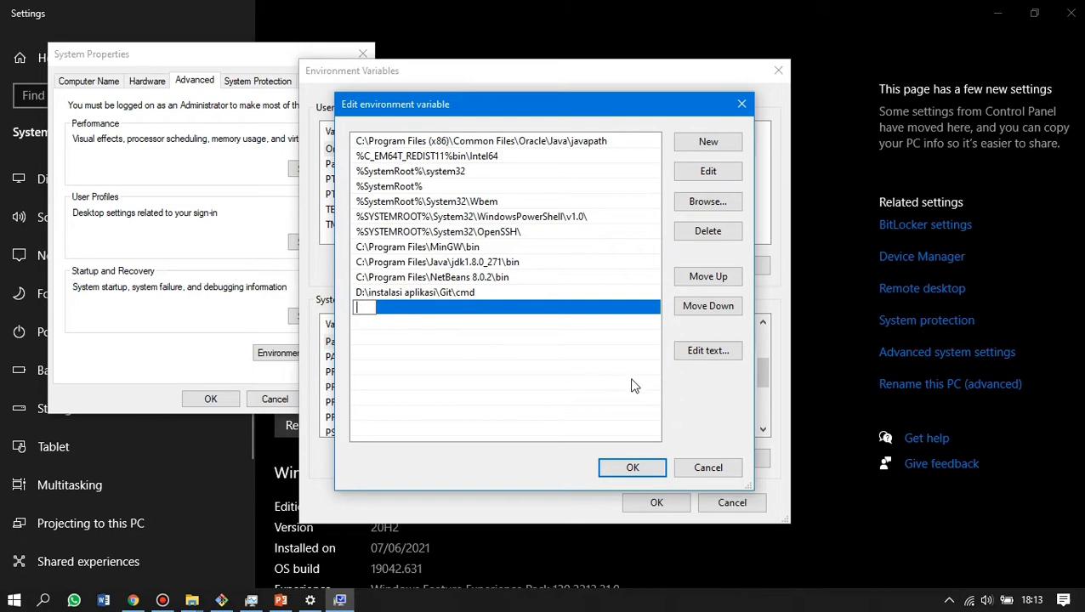
click(739, 109)
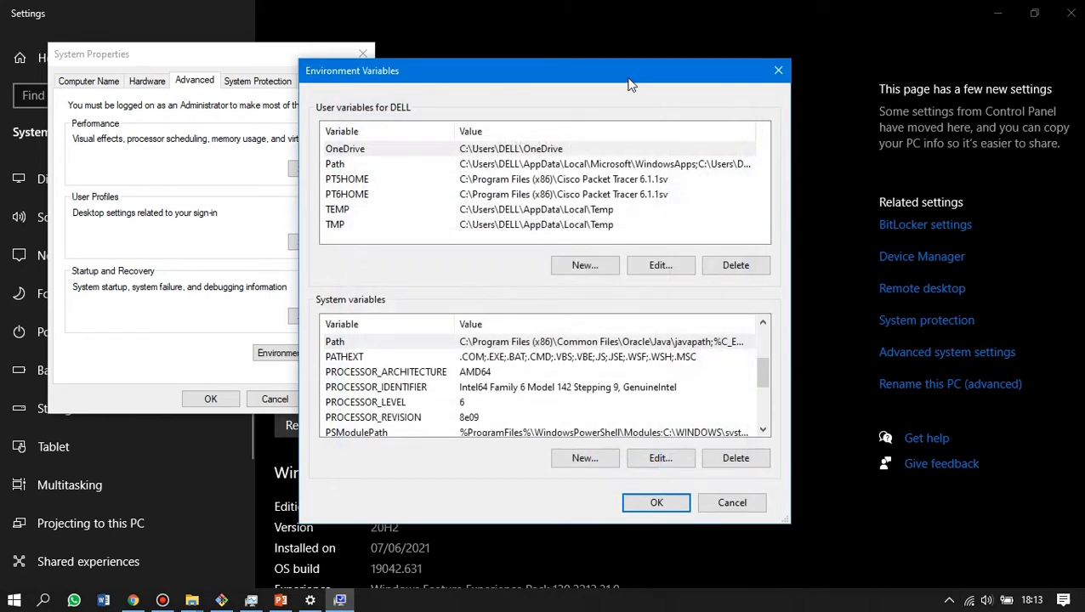
Switch to File Explorer, open D:\instalasi aplikasi\Andorid\flutter\flutter\bin and copy the folder's address.
drag(629, 78, 678, 136)
key(alt+Tab)
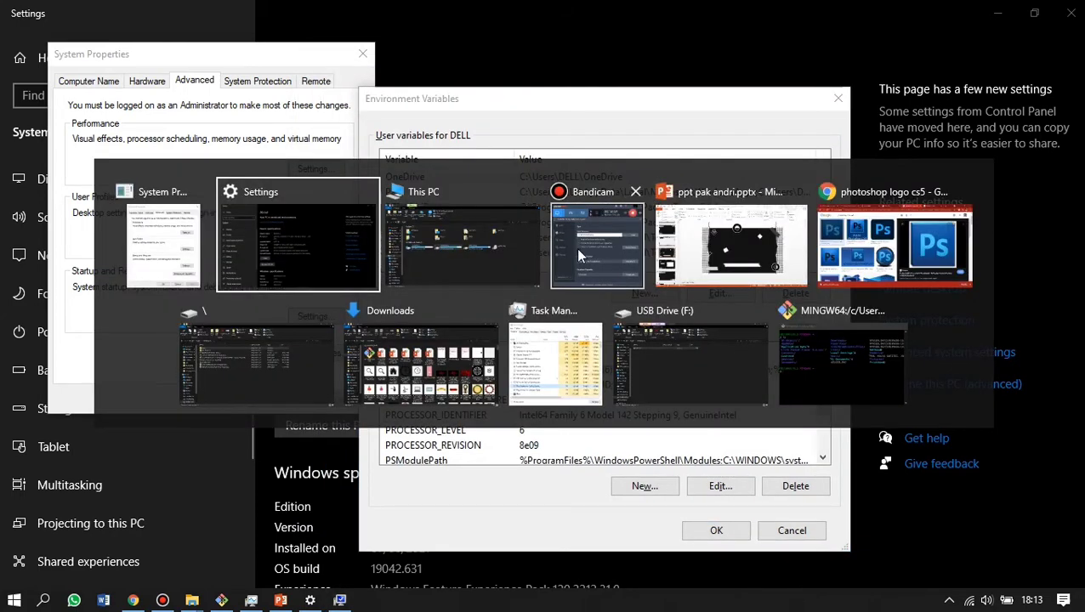
click(509, 283)
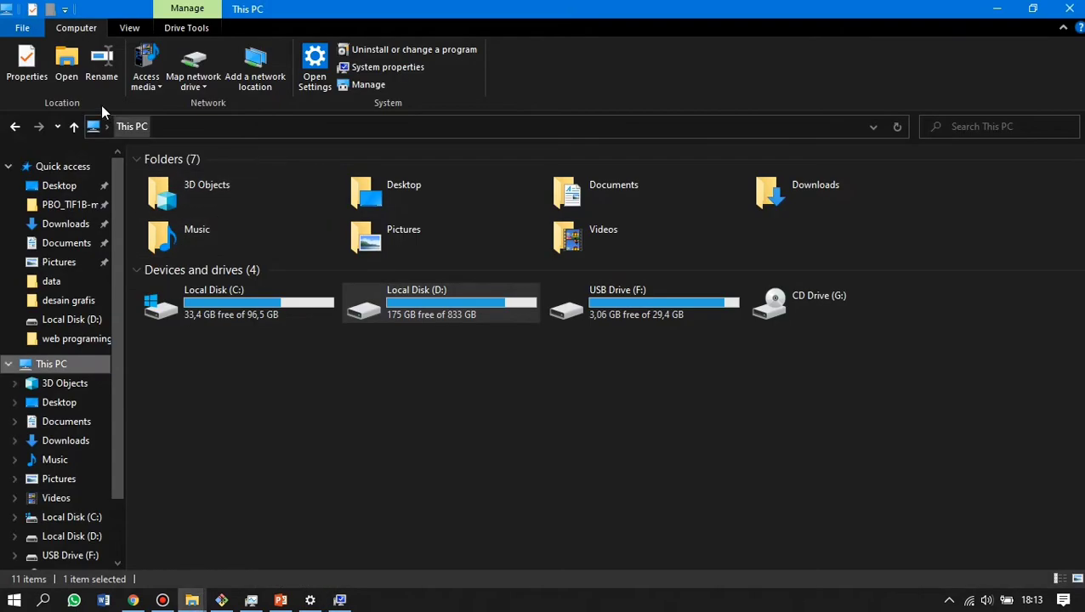
click(17, 127)
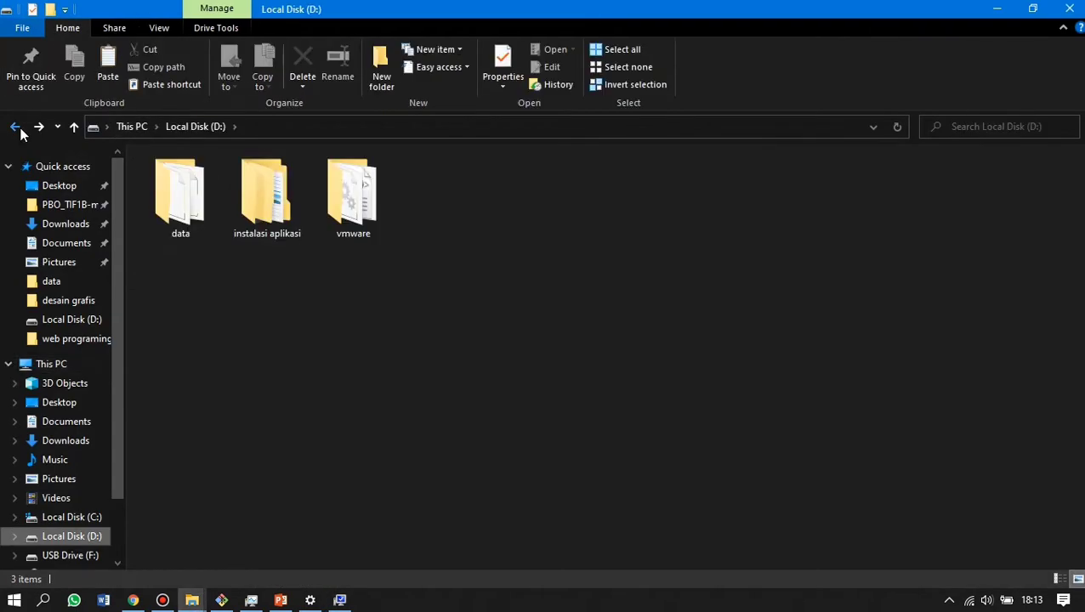
double_click(272, 189)
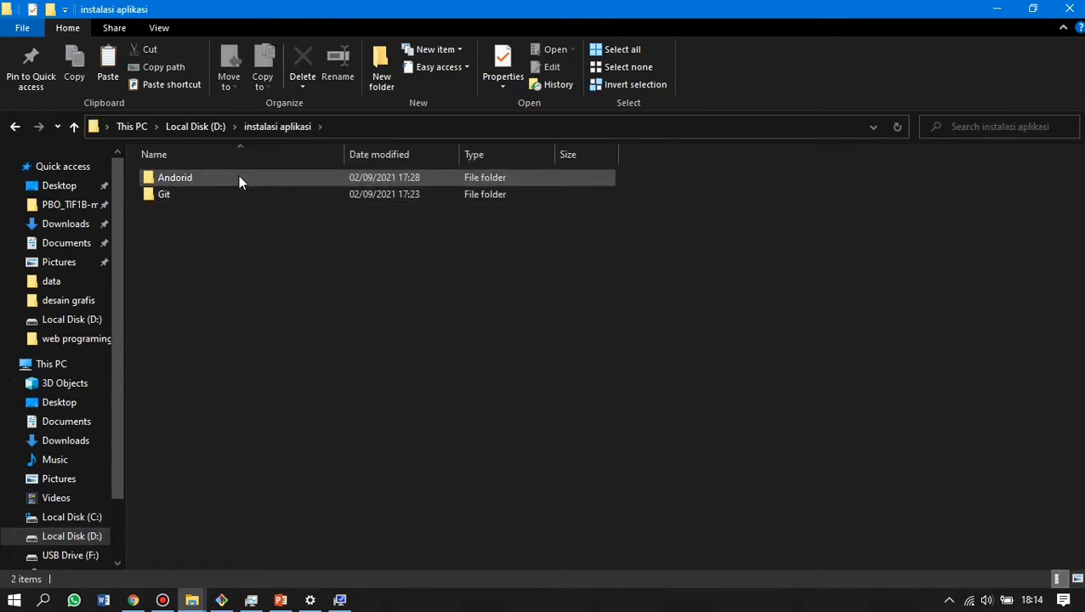
double_click(239, 177)
double_click(239, 177)
double_click(239, 177)
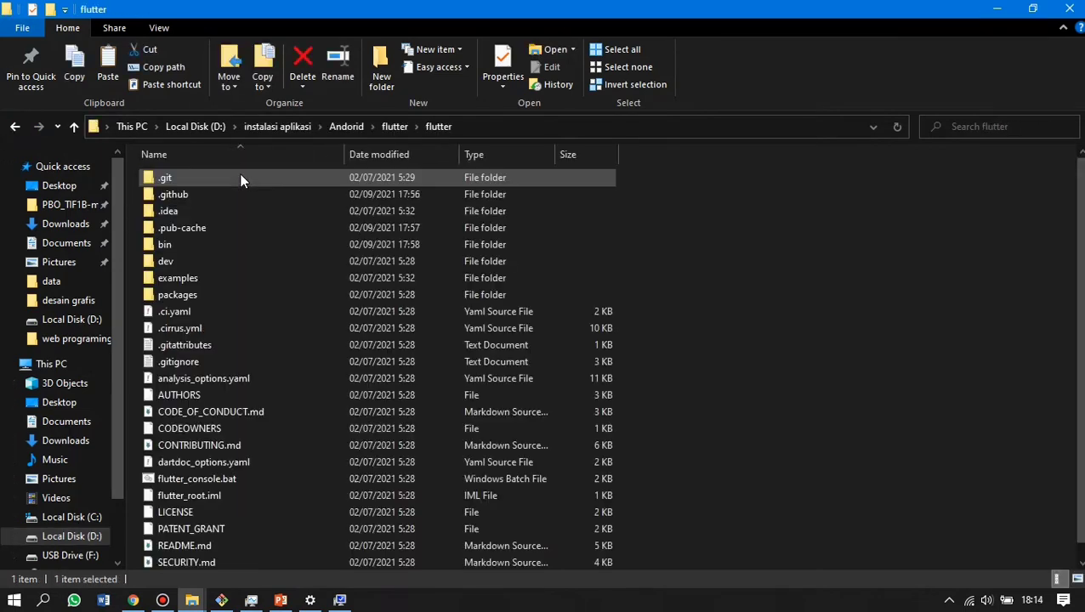
double_click(222, 244)
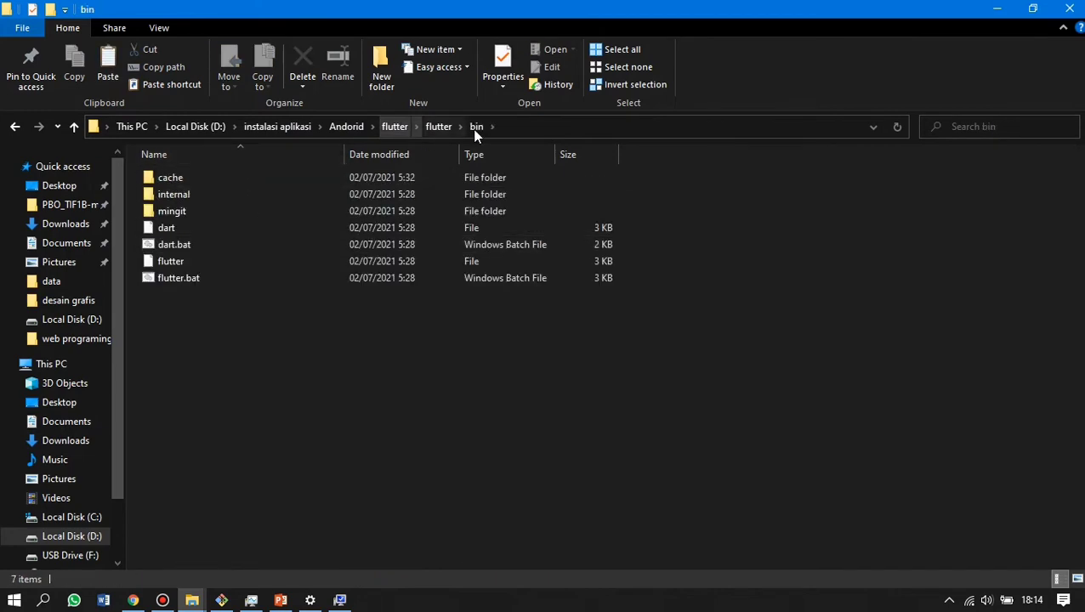
right_click(508, 127)
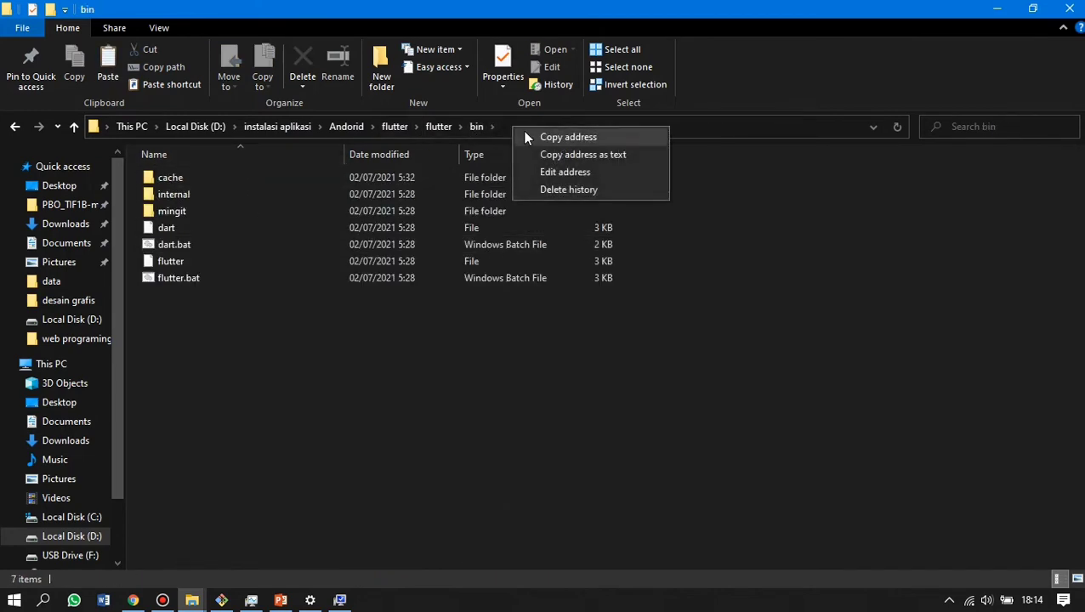
click(533, 135)
Add D:\instalasi aplikasi\Andorid\flutter\flutter\bin as a new entry to the system Path variable and accept all open system dialogs.
key(alt+Tab)
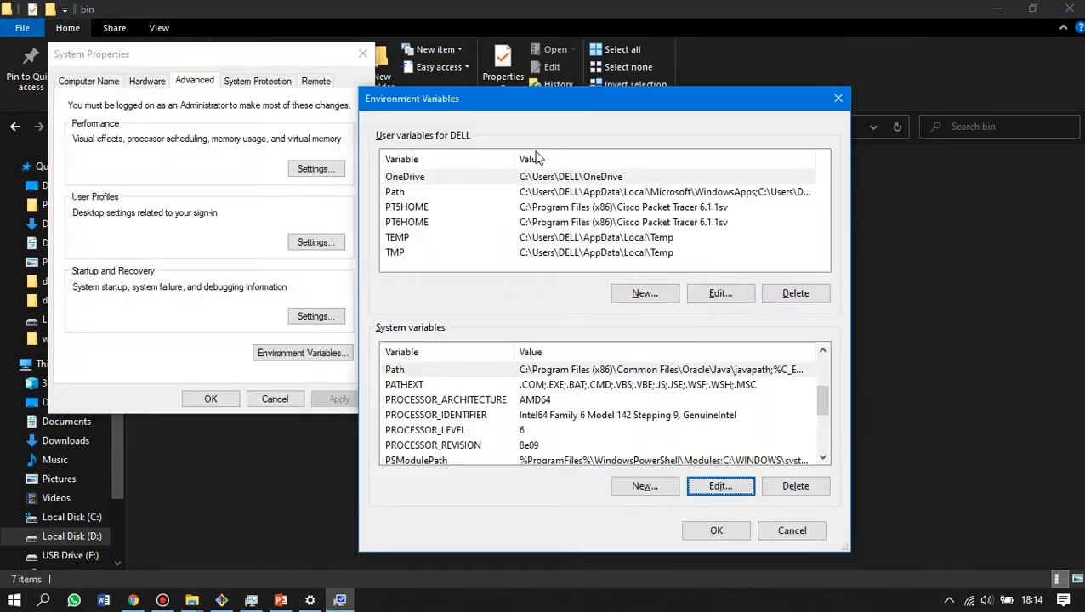
double_click(427, 367)
click(707, 142)
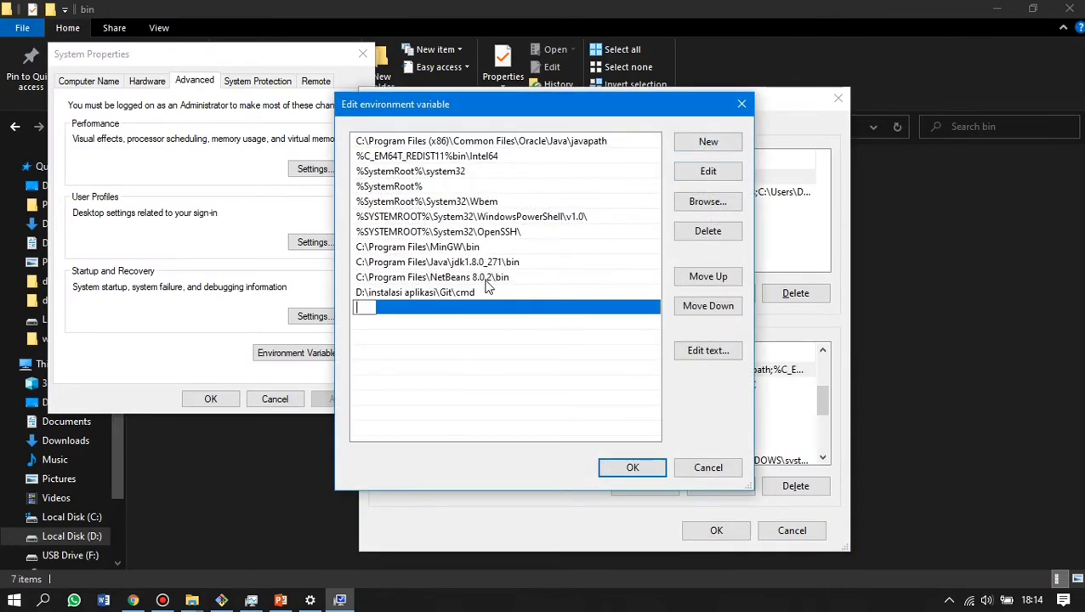
key(ctrl+v)
click(646, 367)
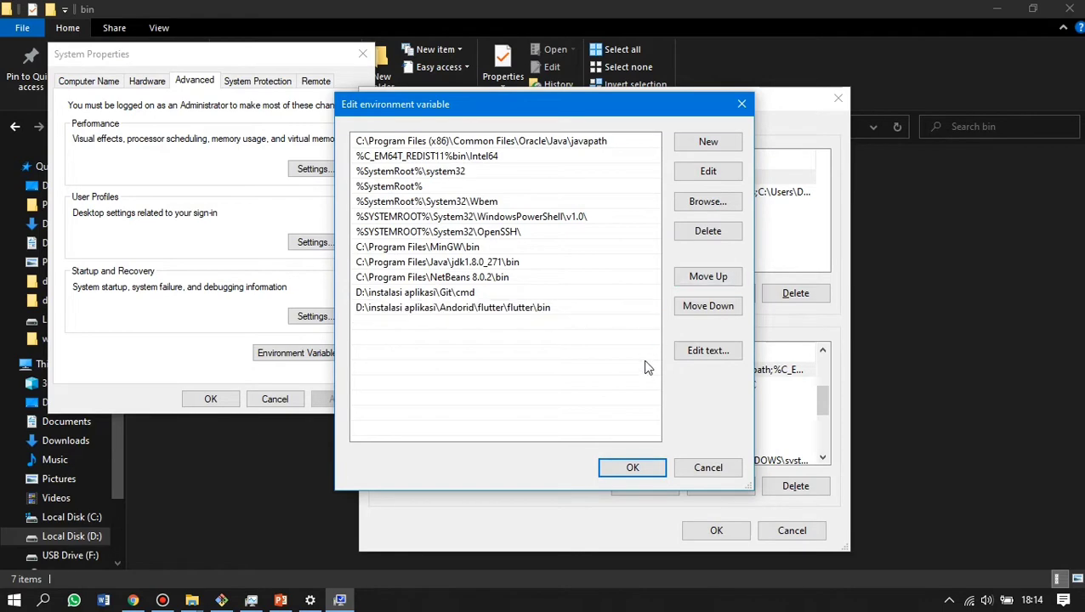
click(633, 469)
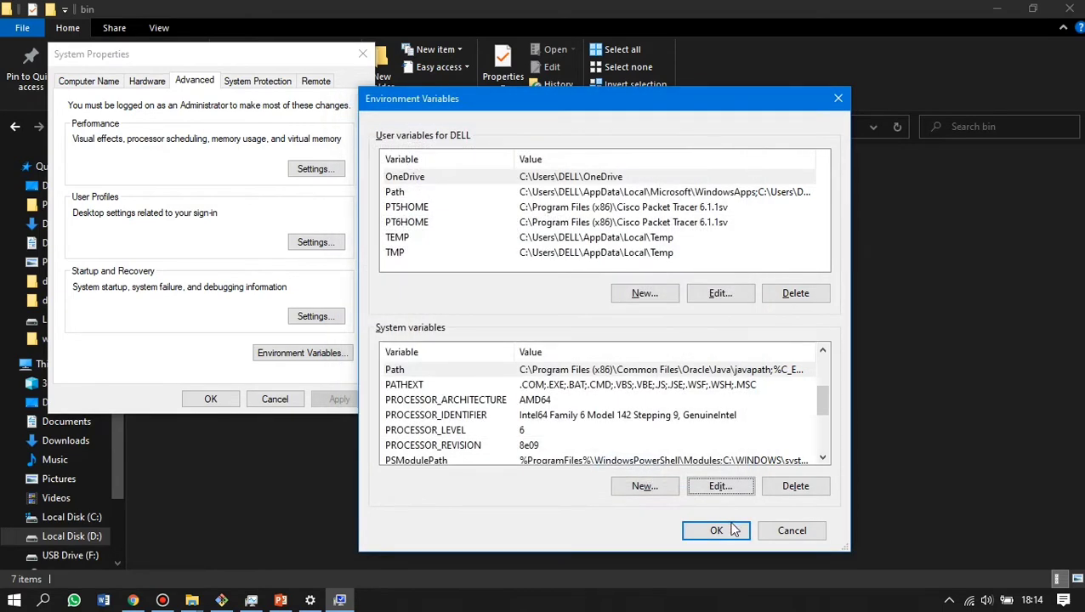
click(721, 535)
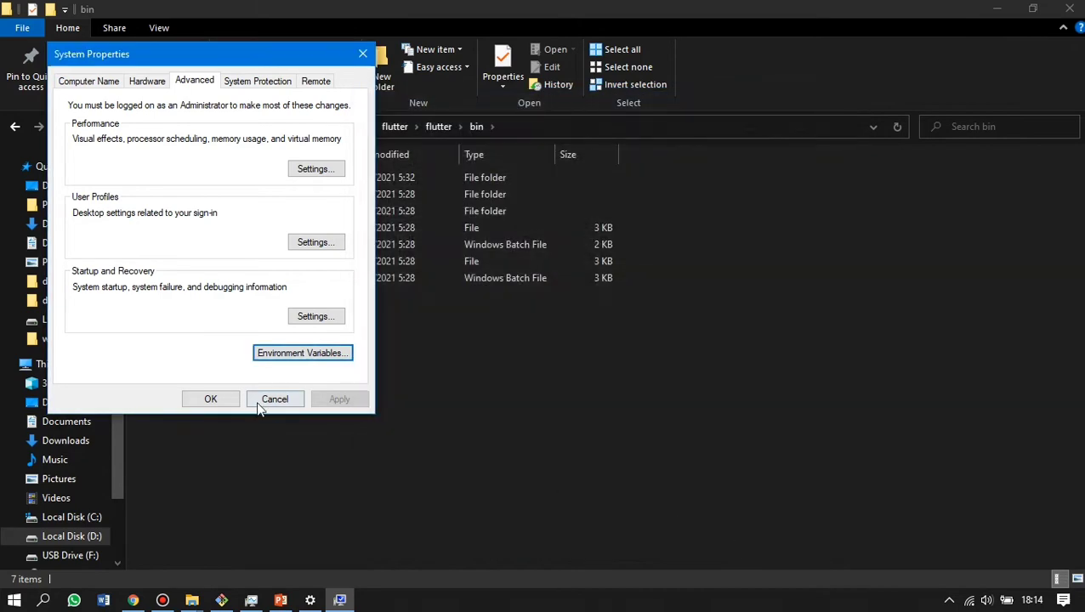
click(225, 403)
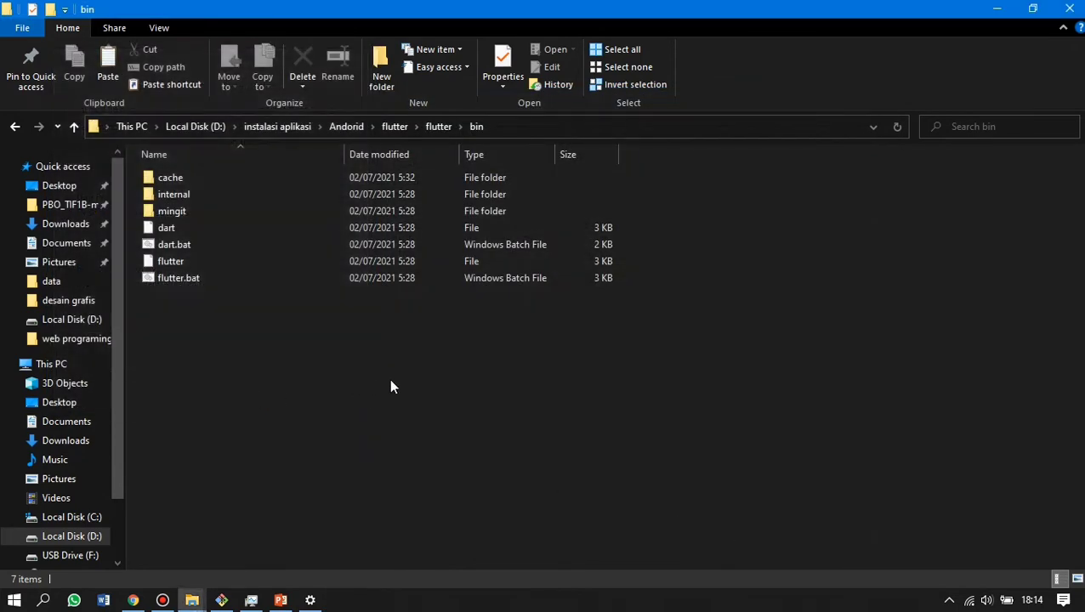
Switch to the Git Bash window that is already running and close it.
key(super+Tab)
key(alt+Tab)
key(alt+Tab)
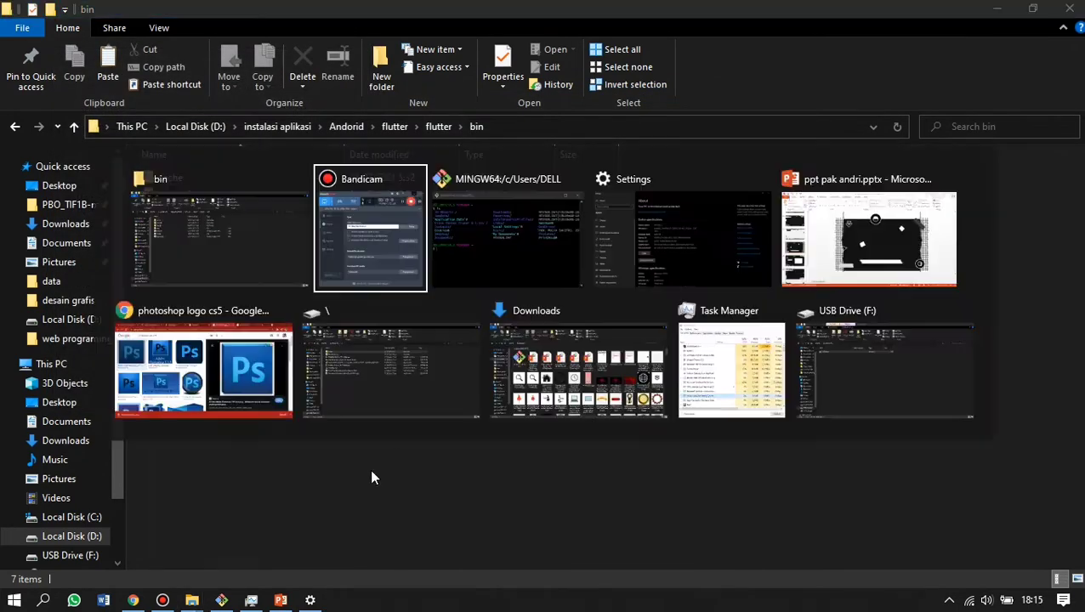
key(alt+Tab)
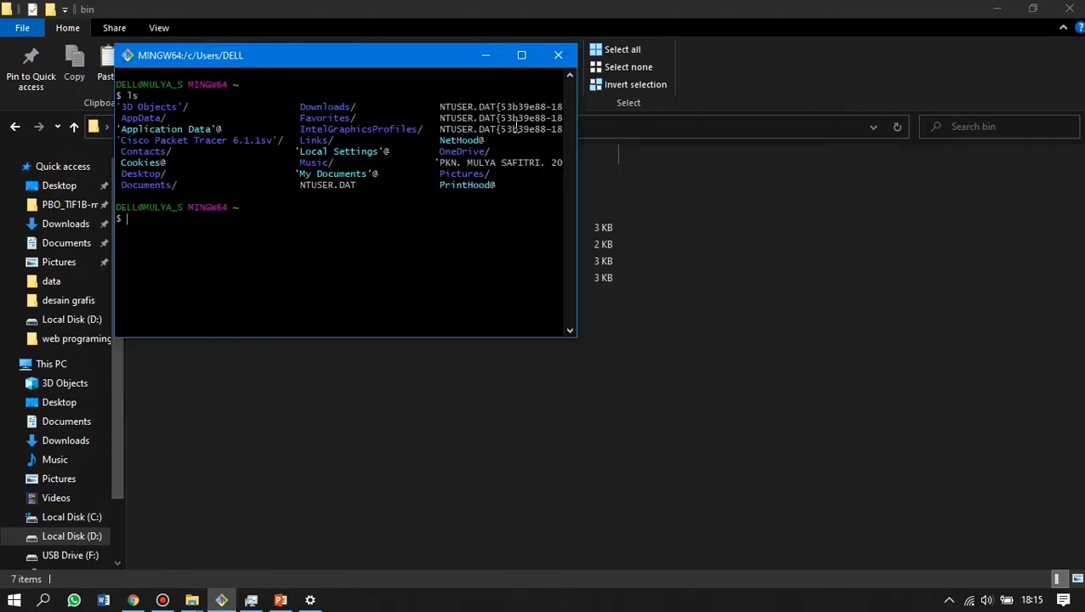
click(547, 66)
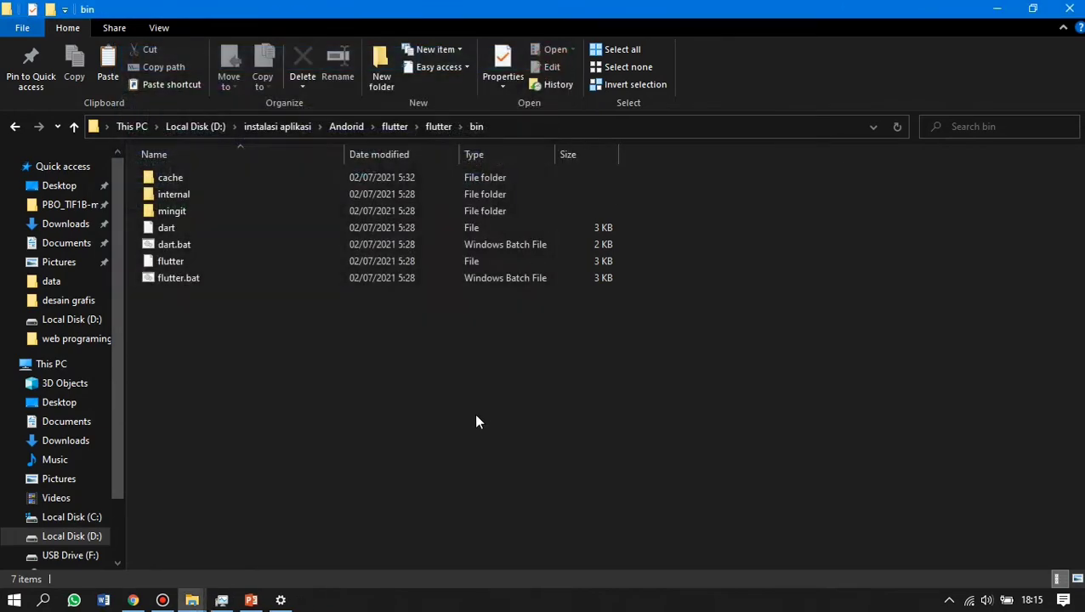
Start a new Git Bash session and run the flutter command in it.
key(super)
text(git)
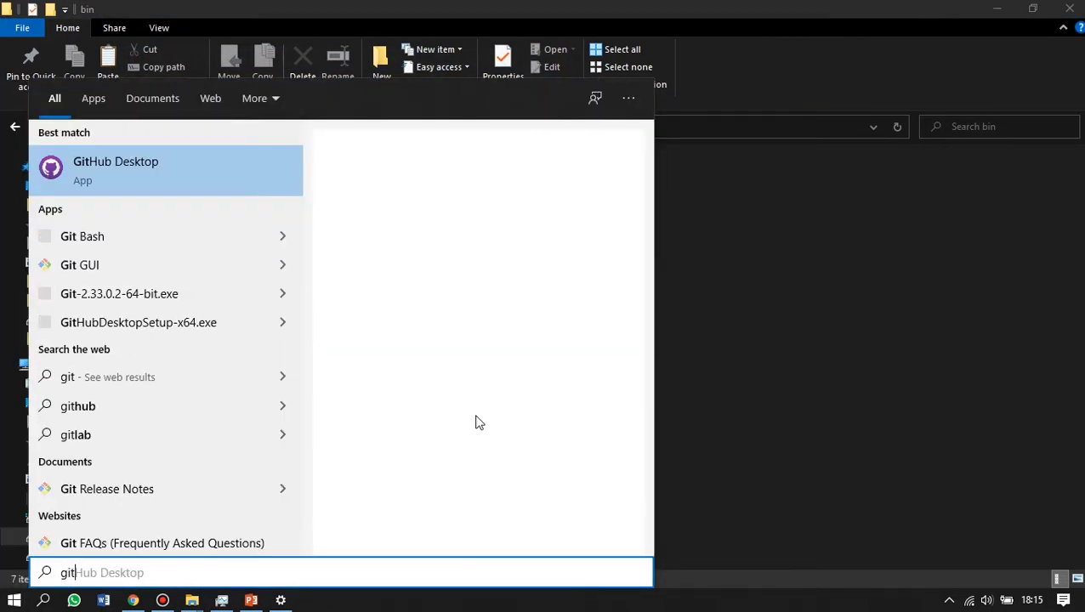
key(Down)
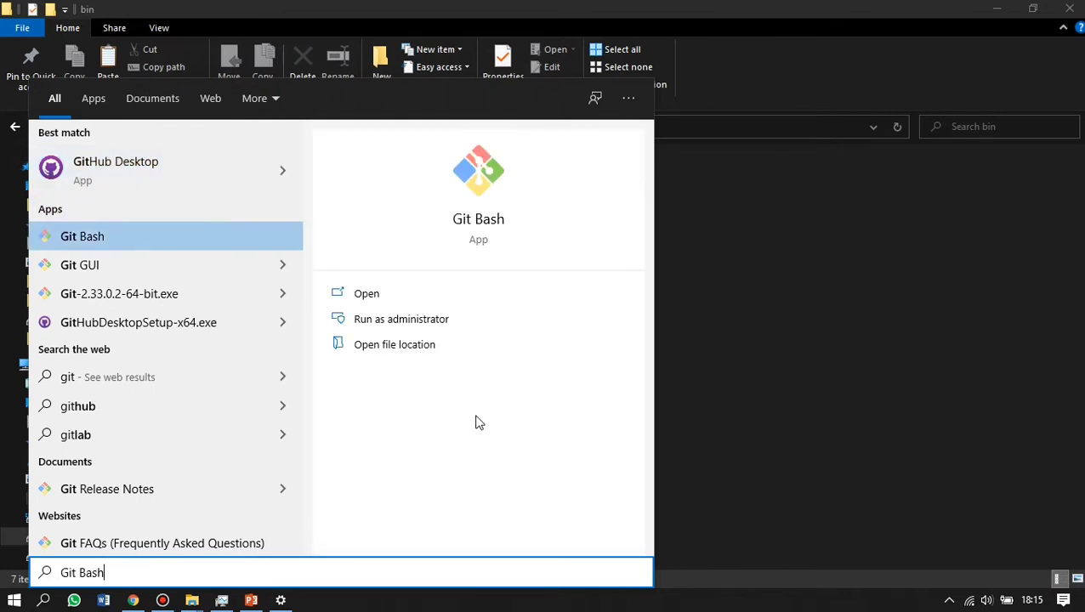
key(Return)
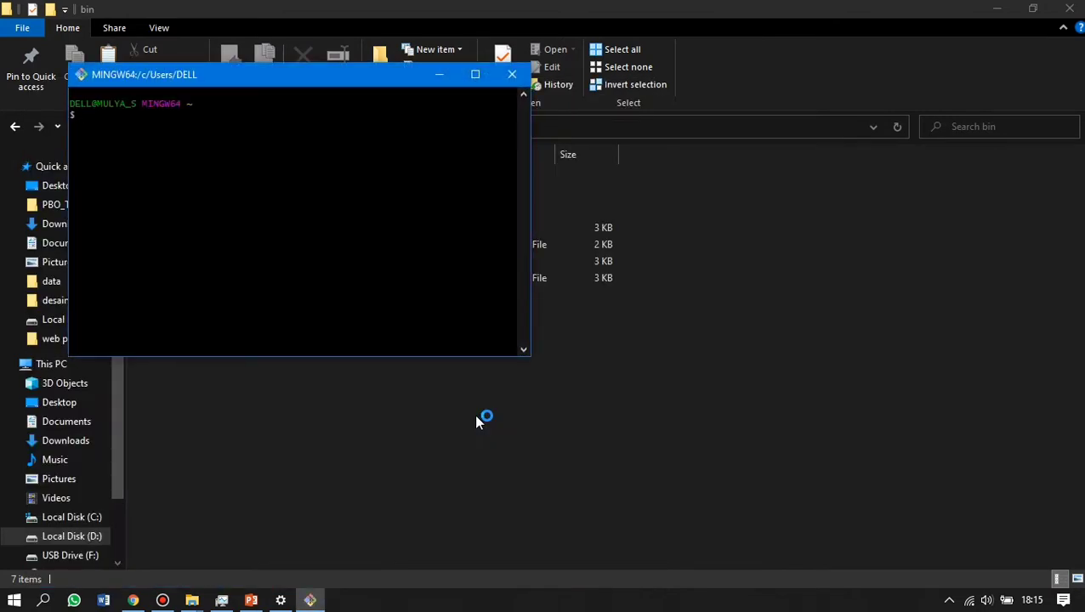
text(flutter)
key(Return)
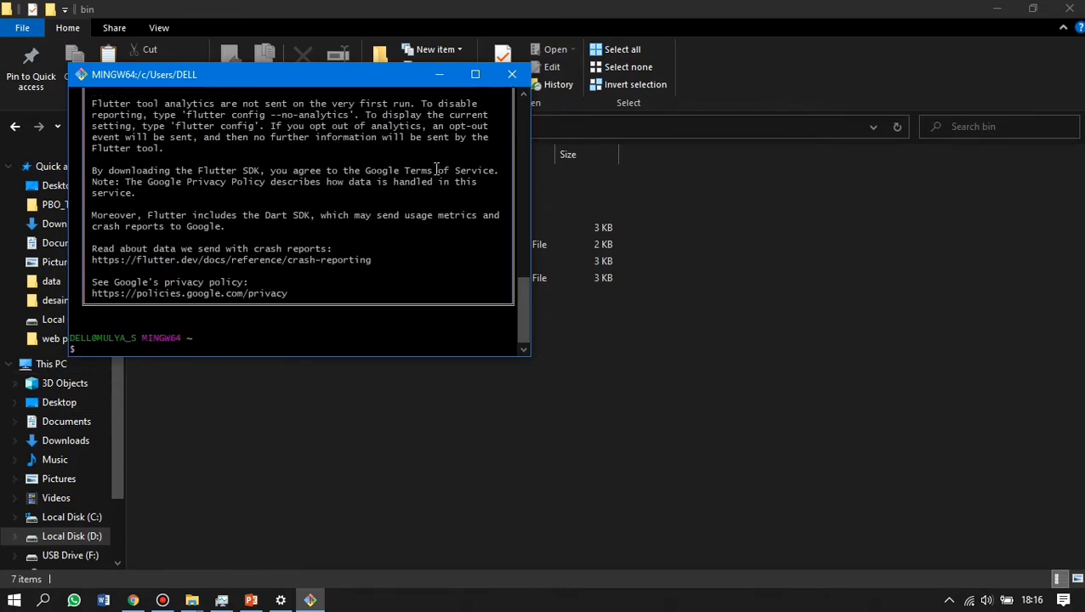
Examine the flutter command's output in Git Bash, from the common commands down to the analytics and privacy notice.
click(476, 75)
scroll(419, 120, up, 12)
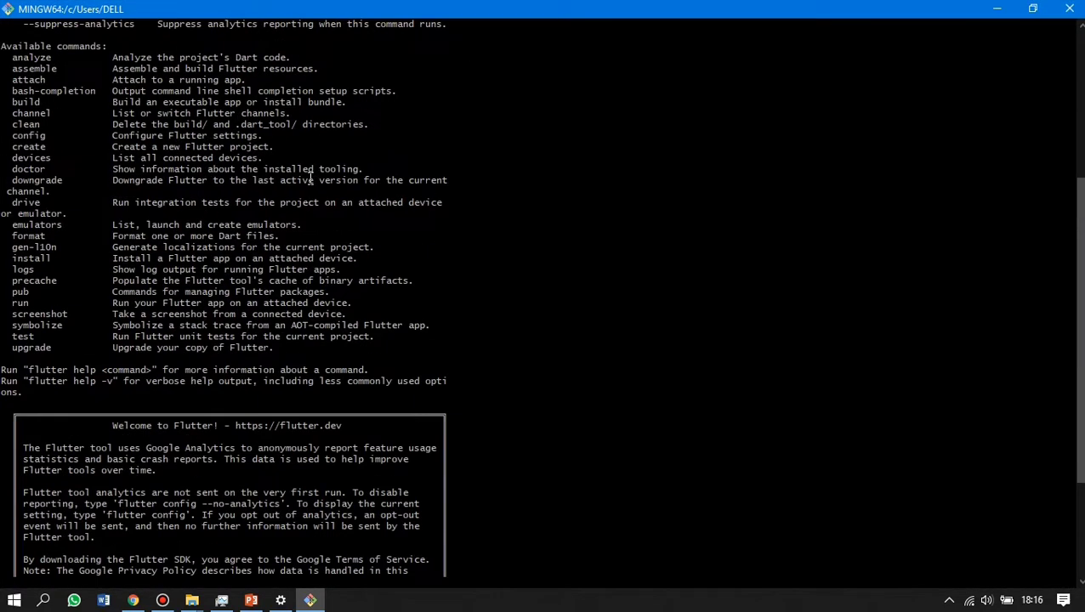
drag(49, 114, 191, 492)
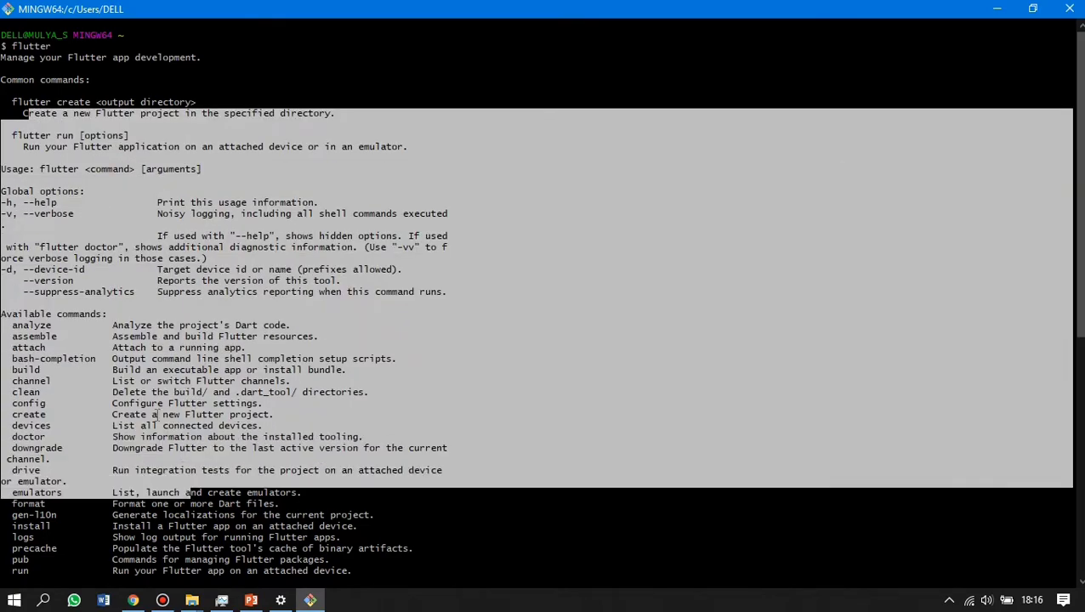
scroll(134, 344, down, 6)
scroll(126, 314, up, 6)
scroll(126, 314, down, 6)
scroll(126, 314, down, 7)
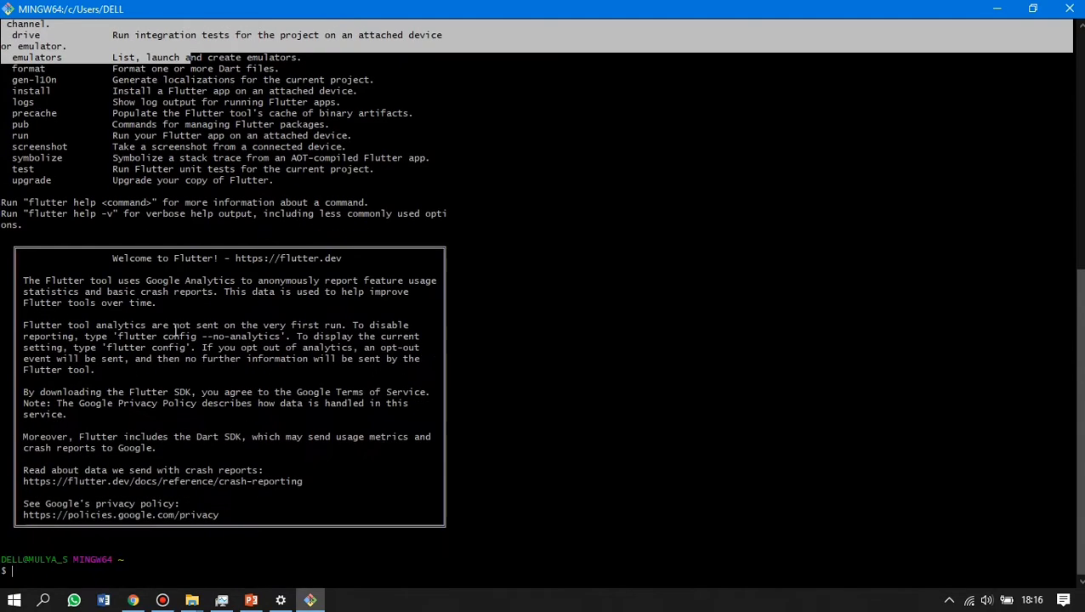
scroll(126, 313, up, 7)
scroll(286, 465, down, 7)
click(1032, 8)
click(711, 245)
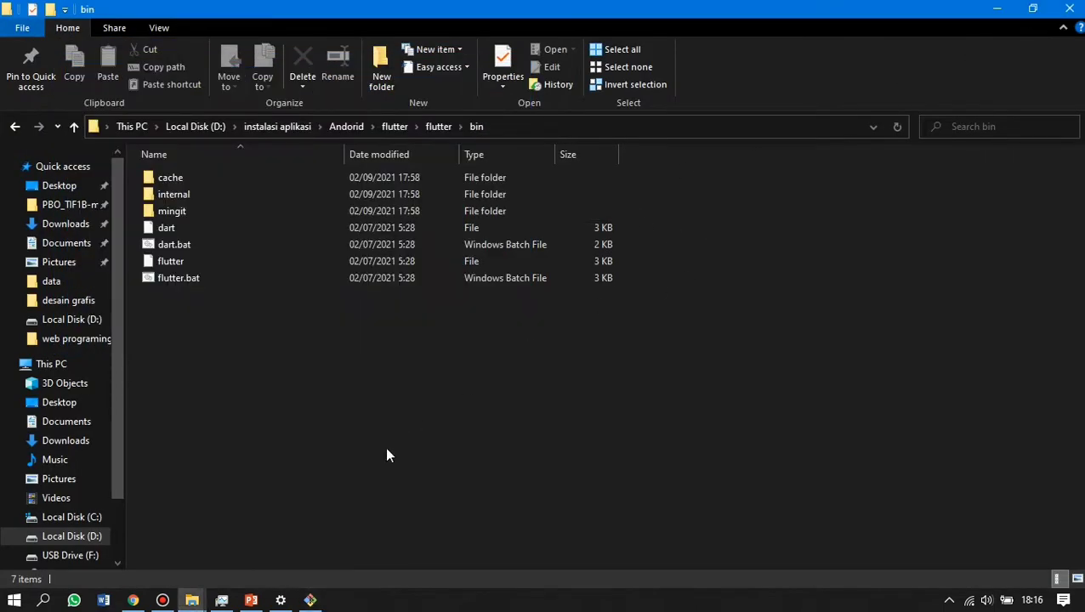
key(super+Tab)
click(270, 251)
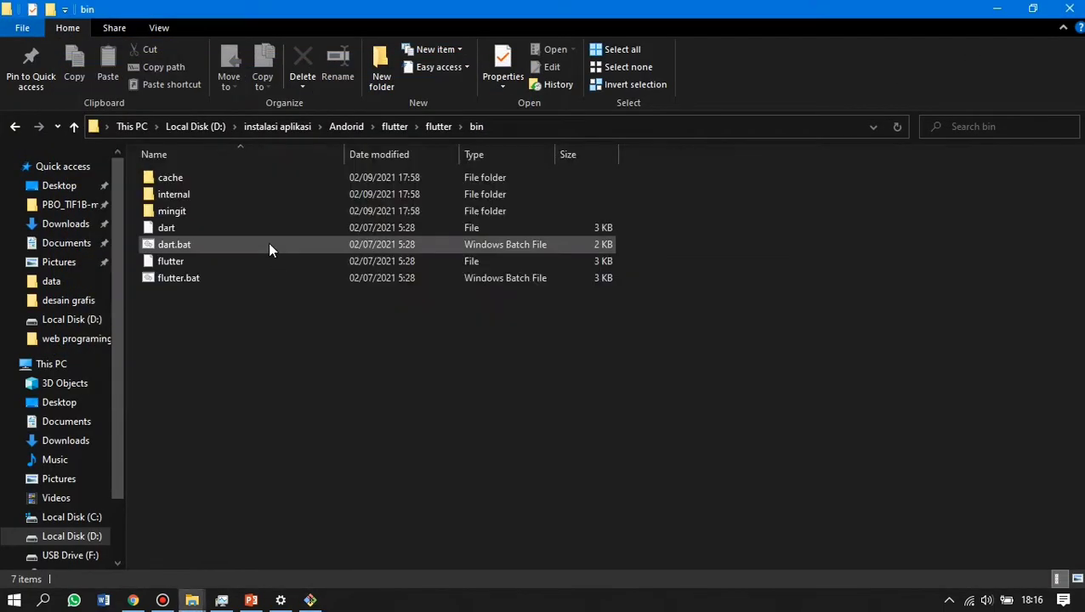
key(alt+Tab)
key(alt+Tab)
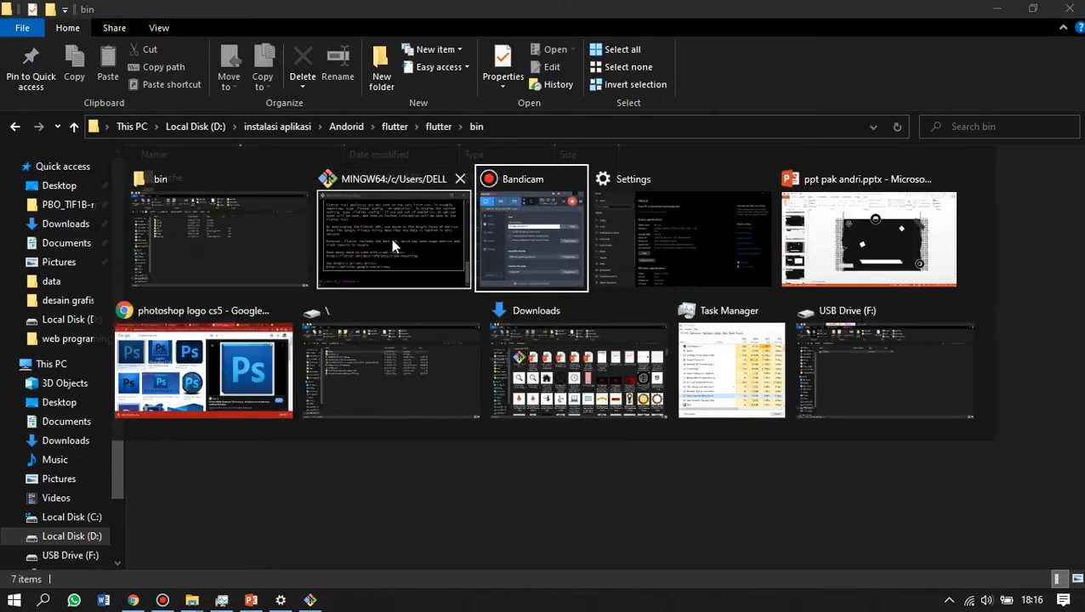
click(512, 231)
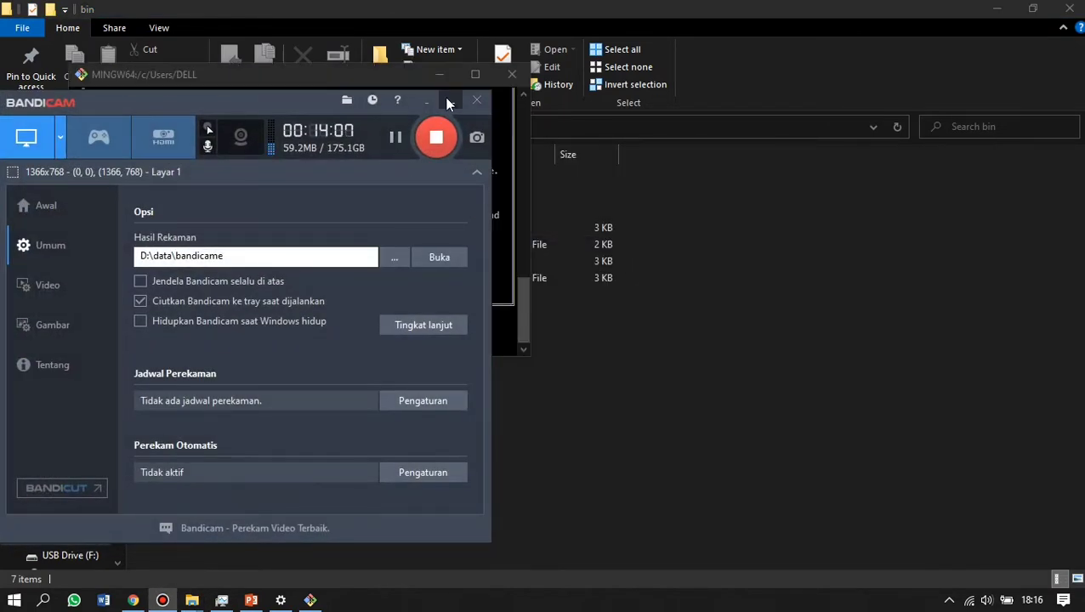
click(449, 102)
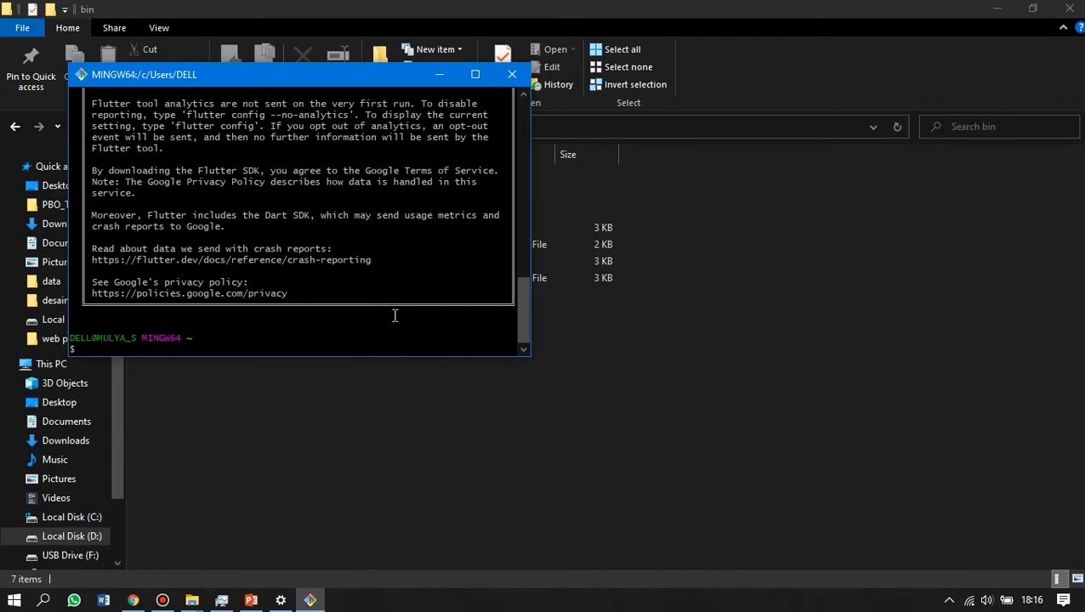
Run flutter doctor in Git Bash, then maximize the window and enlarge the terminal text.
text(flutter doctor)
key(Return)
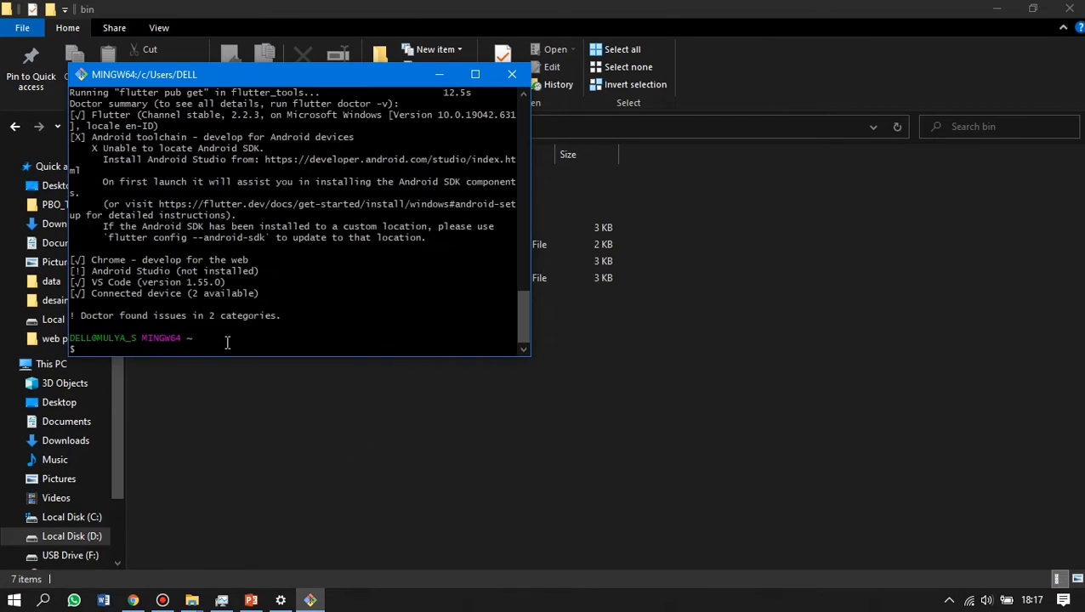
key(super+Up)
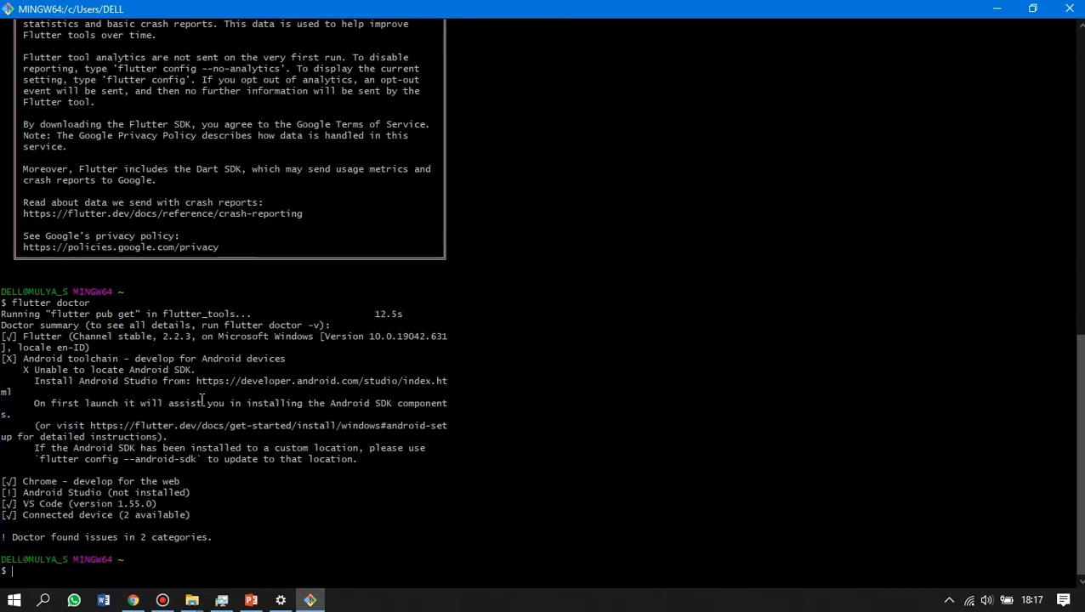
key(ctrl+plus)
key(ctrl+plus)
key(ctrl+plus)
key(ctrl+plus)
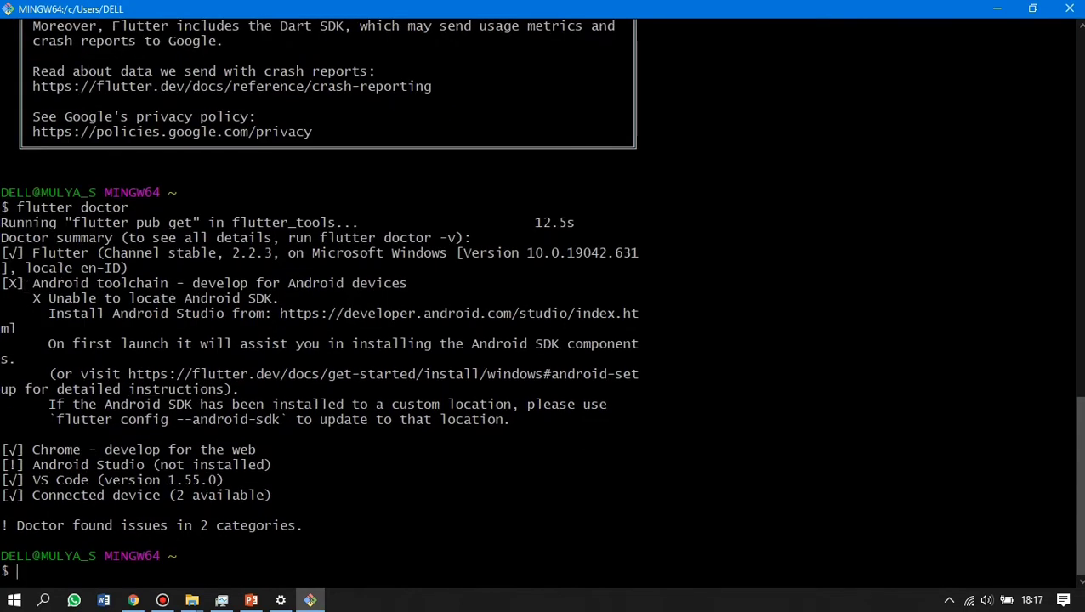
Check the Flutter, Chrome, Android Studio and Android SDK lines of the doctor summary.
drag(2, 253, 295, 255)
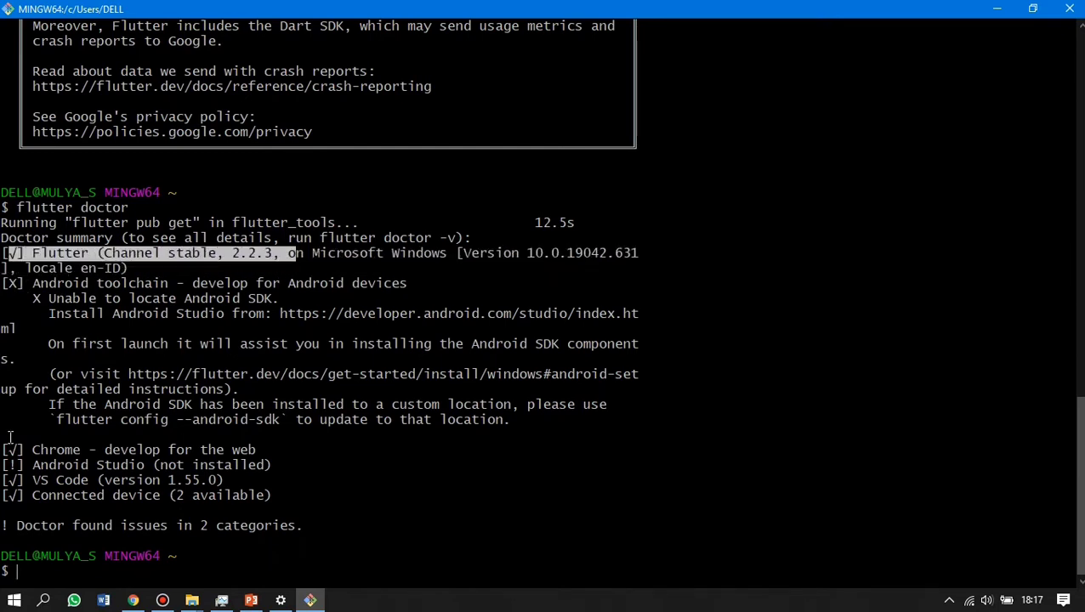
drag(5, 449, 266, 449)
click(119, 460)
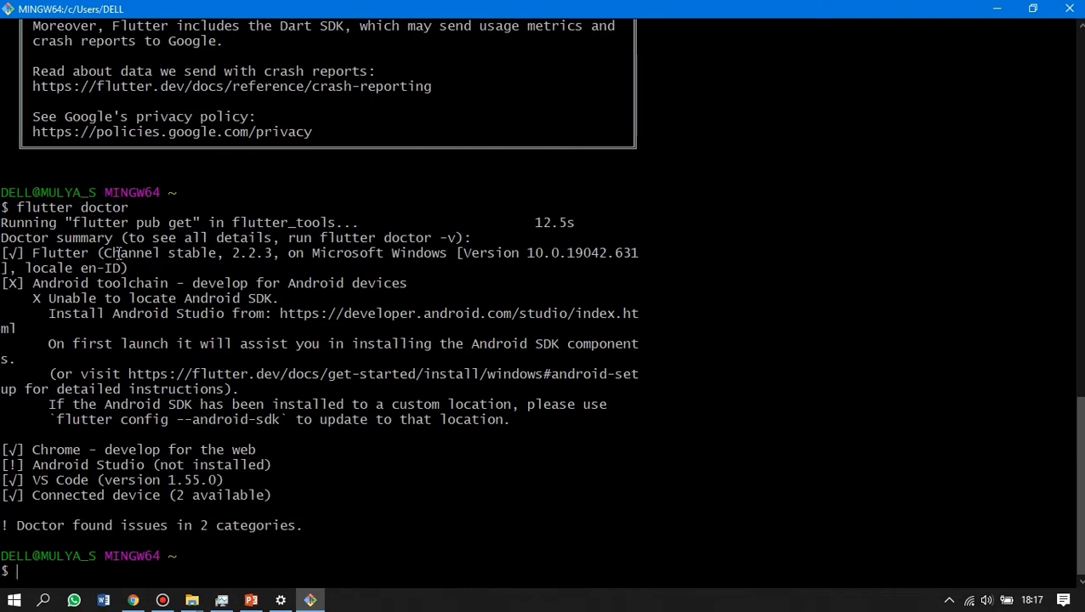
drag(74, 465, 291, 466)
click(151, 298)
click(1032, 7)
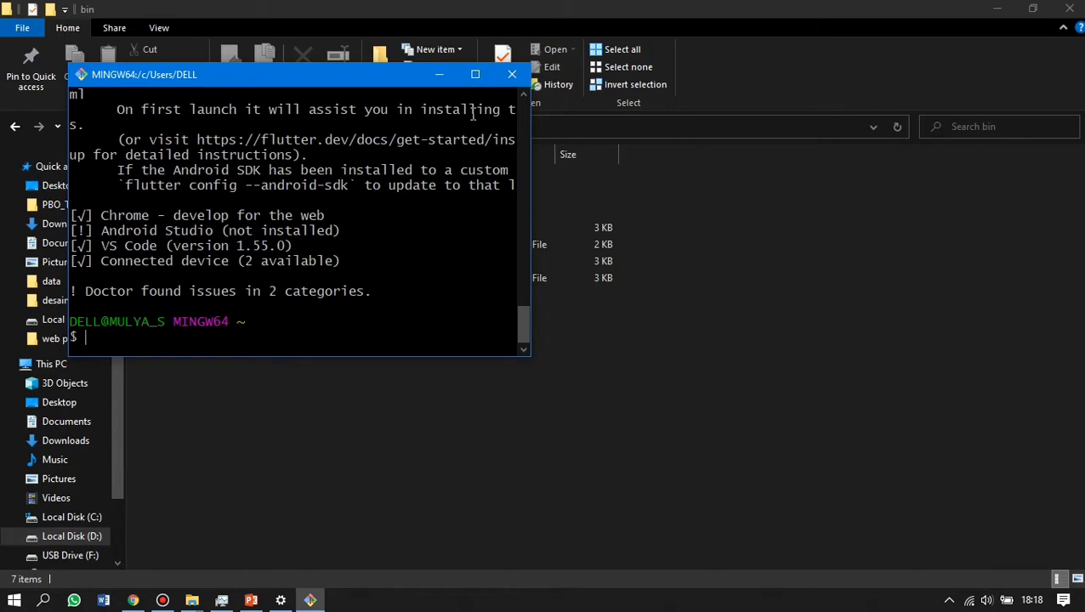
click(439, 74)
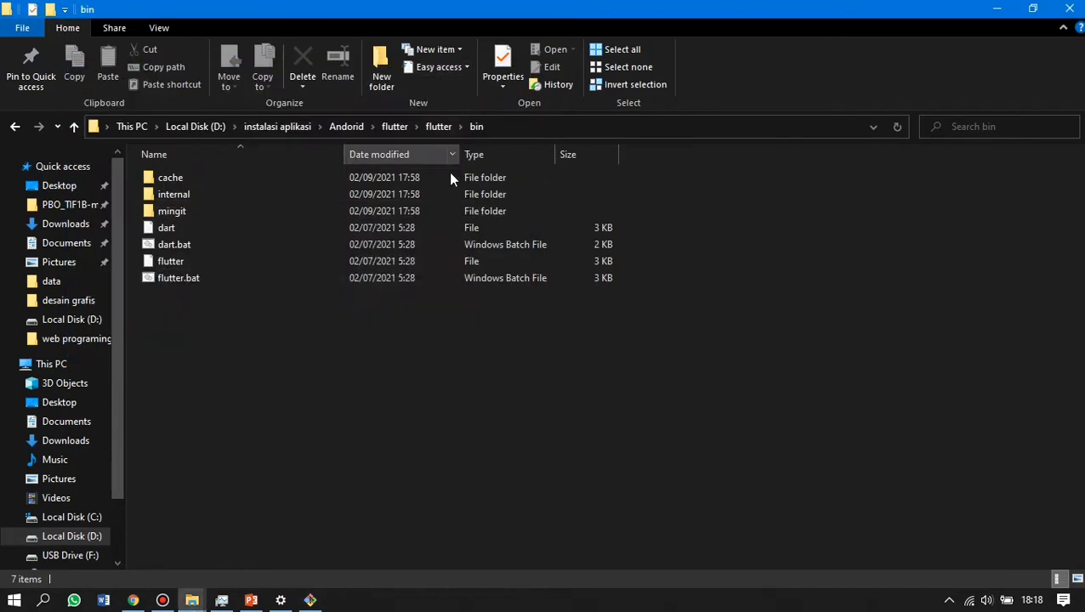
key(alt+Tab)
click(569, 219)
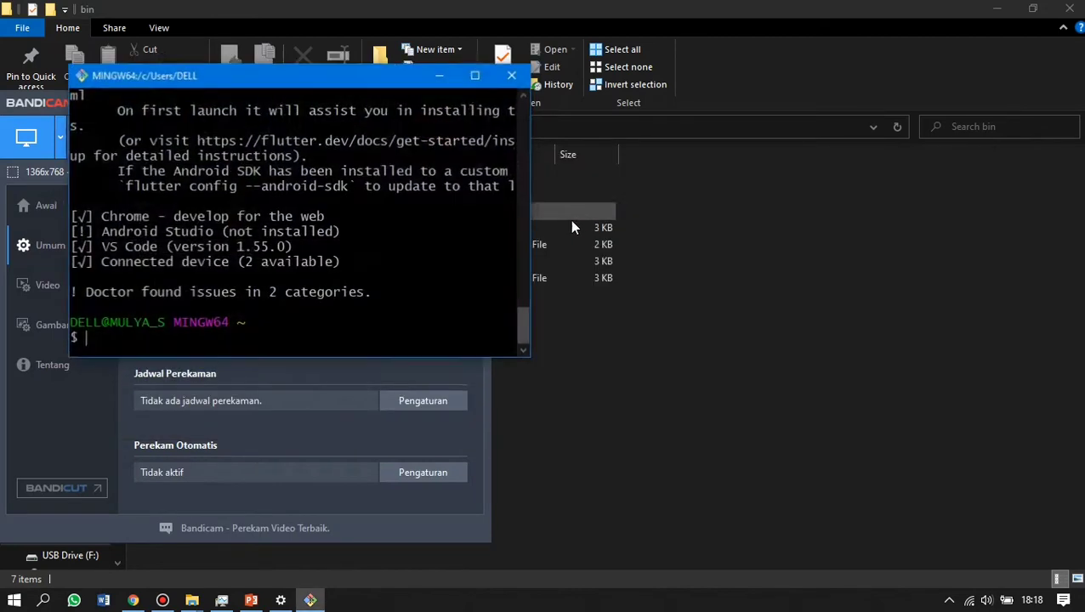
click(475, 79)
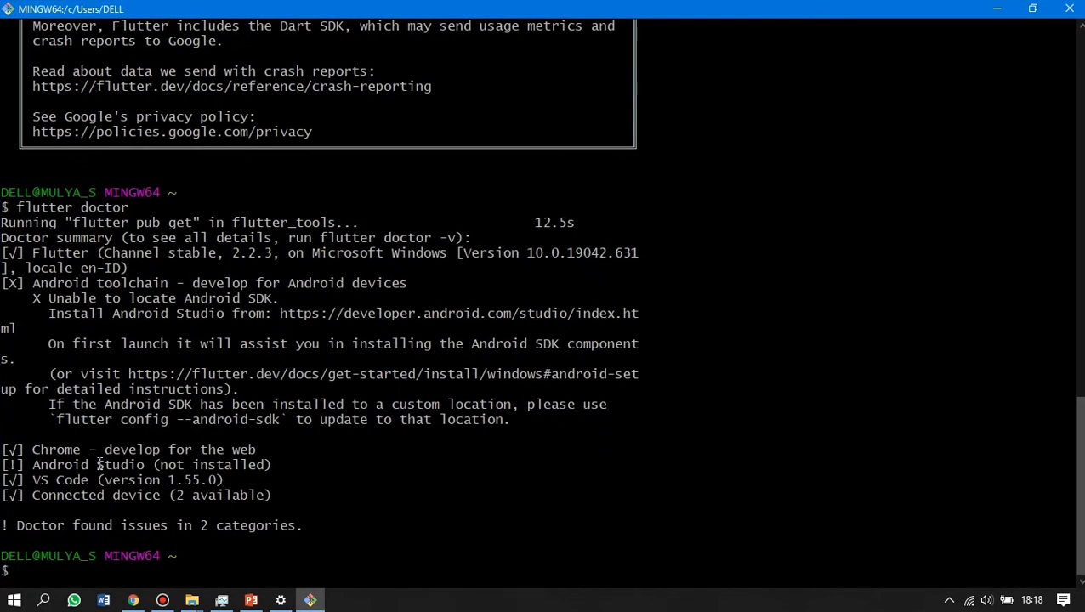
Copy the Android Studio download address from the Android toolchain section of the doctor summary.
drag(91, 465, 275, 483)
click(238, 466)
drag(152, 314, 287, 314)
drag(51, 315, 650, 314)
click(649, 314)
drag(276, 314, 59, 331)
key(ctrl+c)
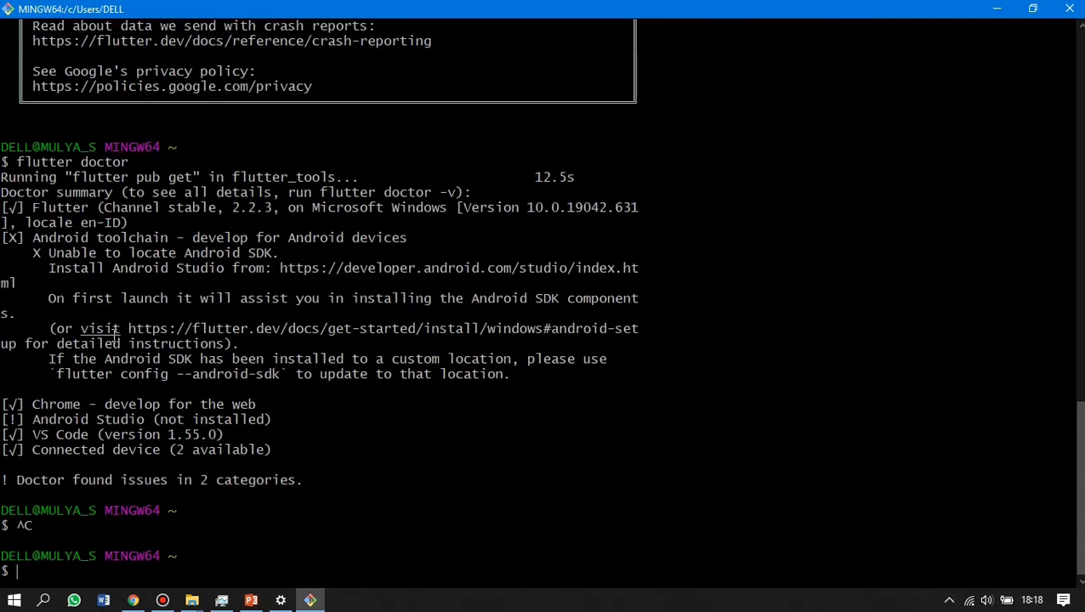
key(alt+Tab)
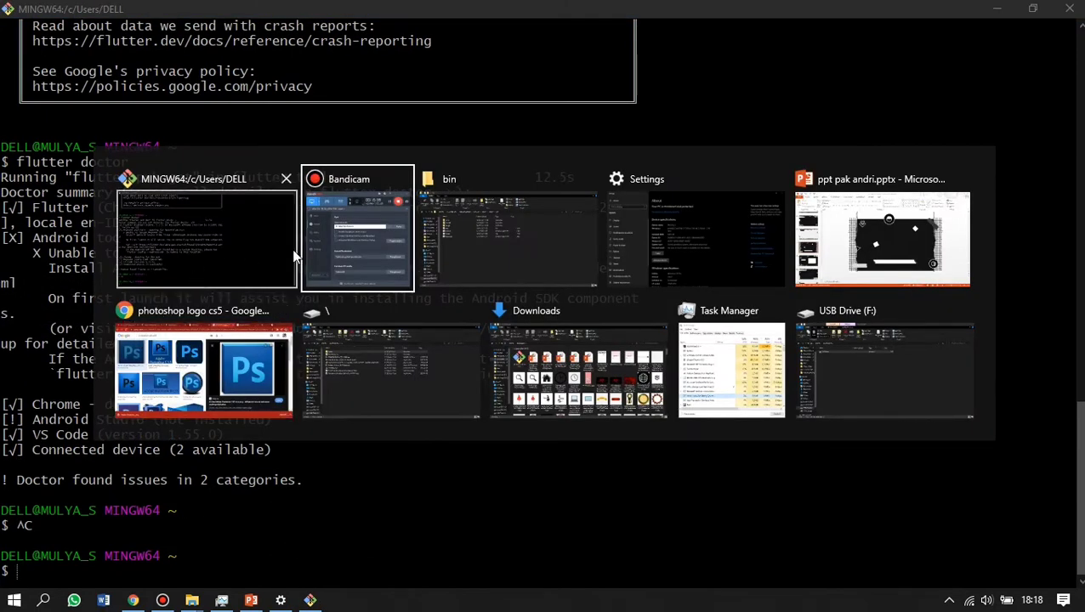
key(alt+Tab)
key(alt+Tab)
key(alt+Tab)
key(alt+Tab)
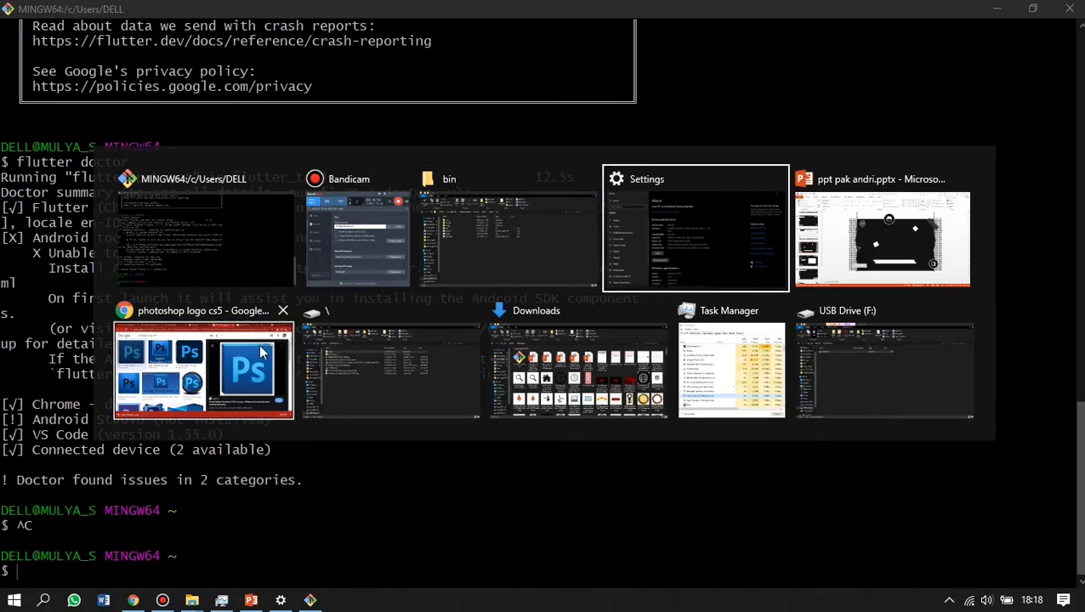
click(490, 10)
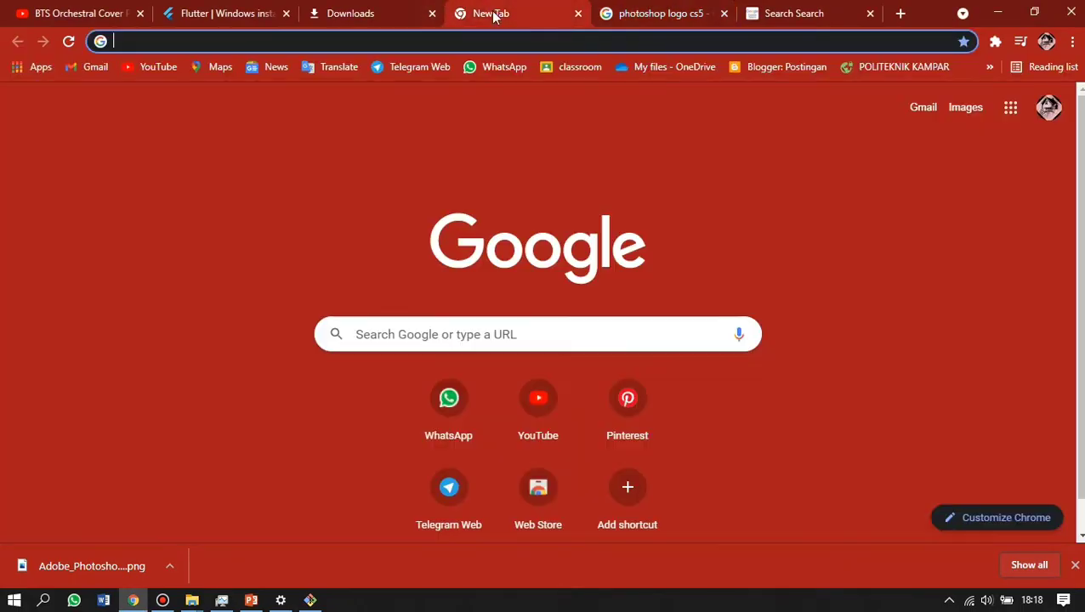
key(ctrl+v)
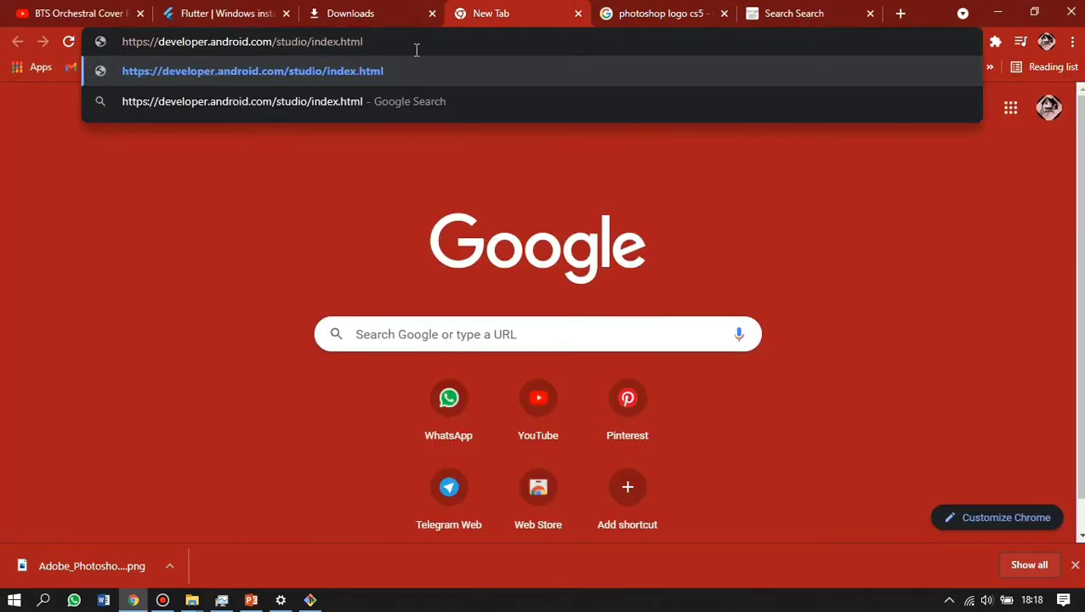
key(Return)
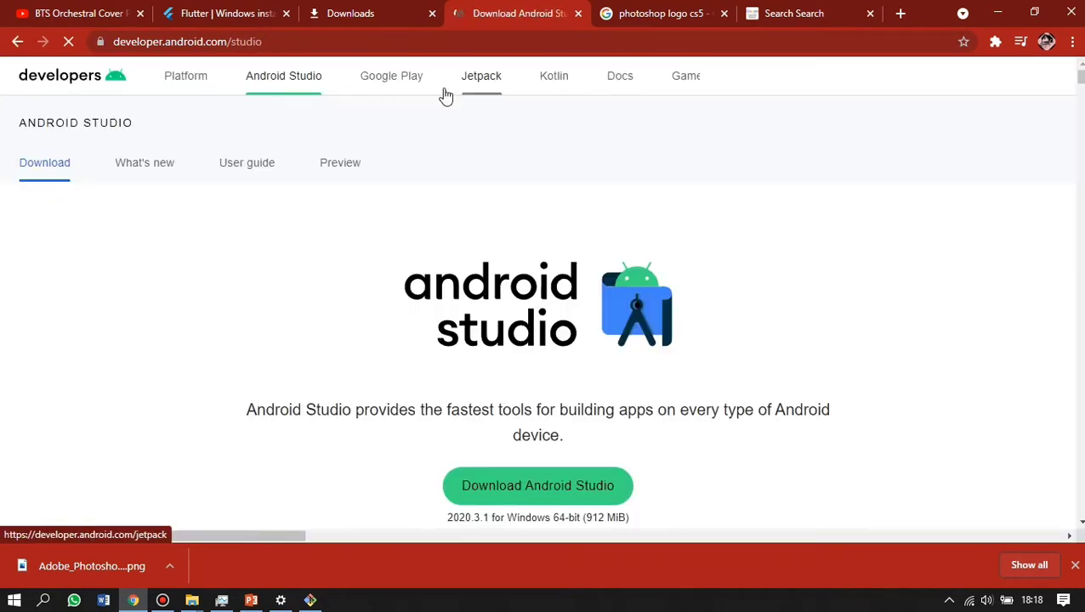
scroll(548, 414, down, 3)
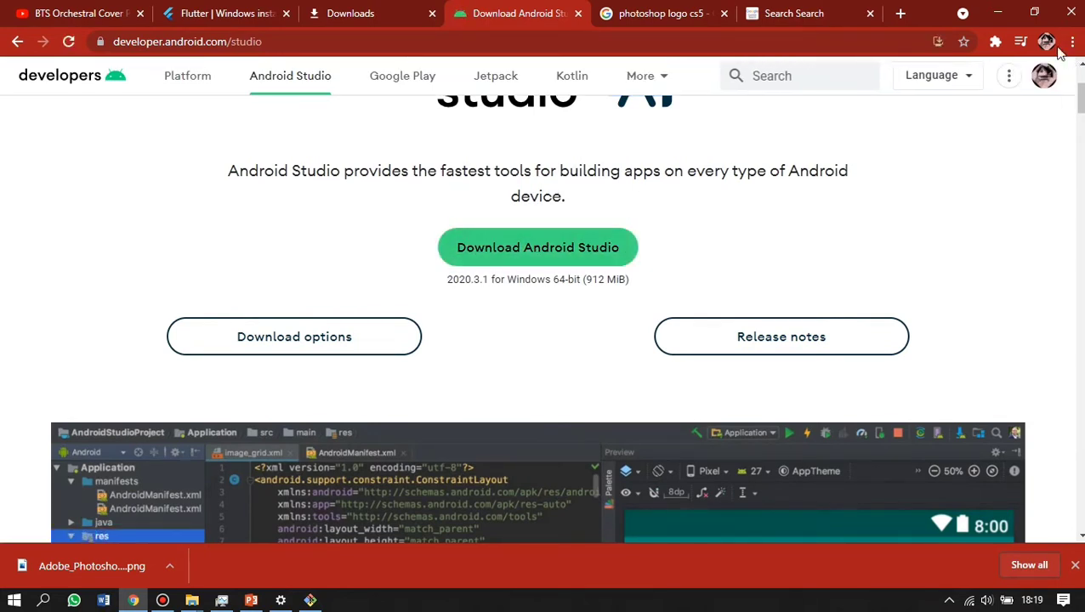
click(1003, 15)
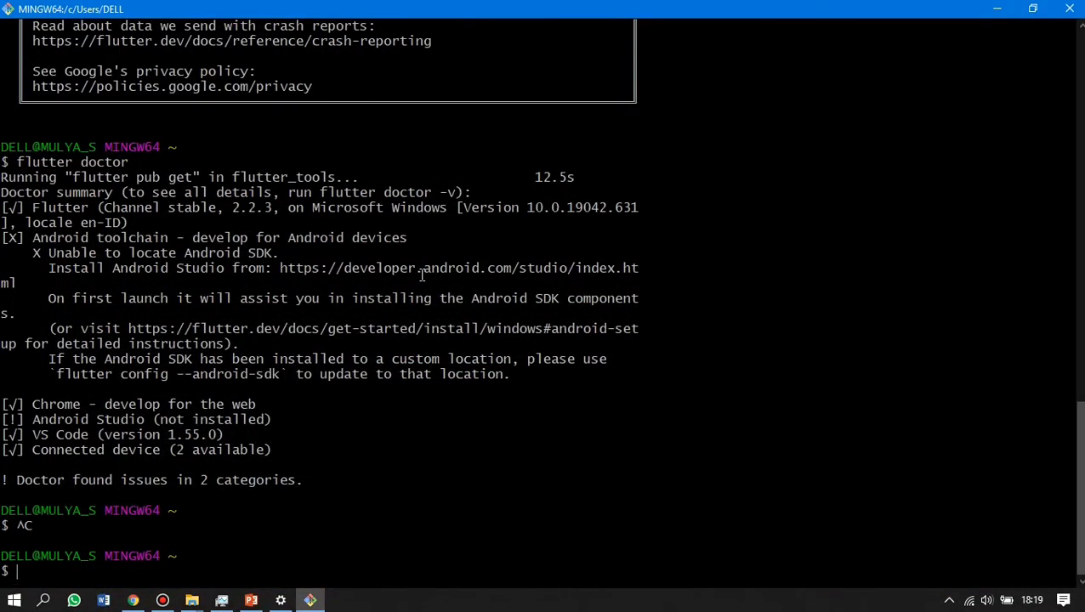
Switch to File Explorer and copy android-studio-2020.3.1.22-windows.exe from USB Drive (F:) to Local Disk (D:).
key(alt+Tab)
key(alt+Tab)
key(alt+Tab)
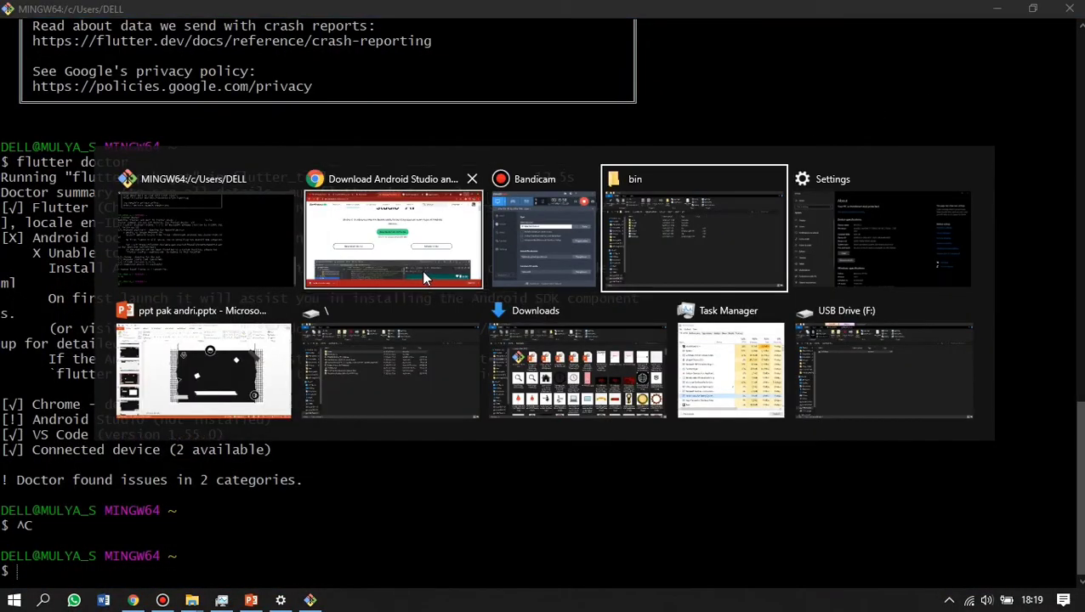
click(906, 329)
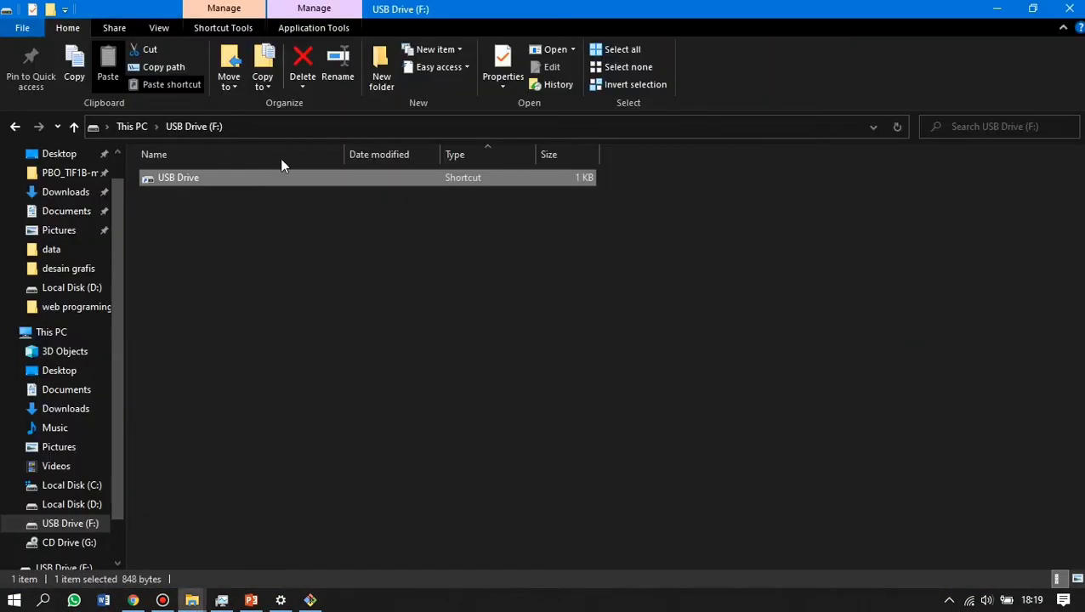
key(alt+Tab)
click(521, 361)
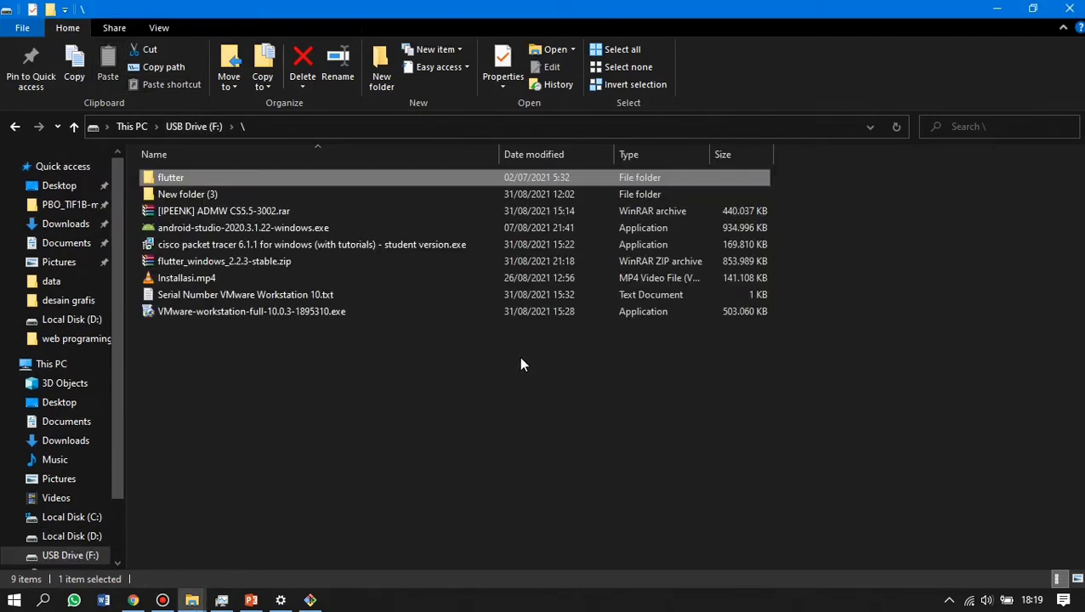
click(269, 231)
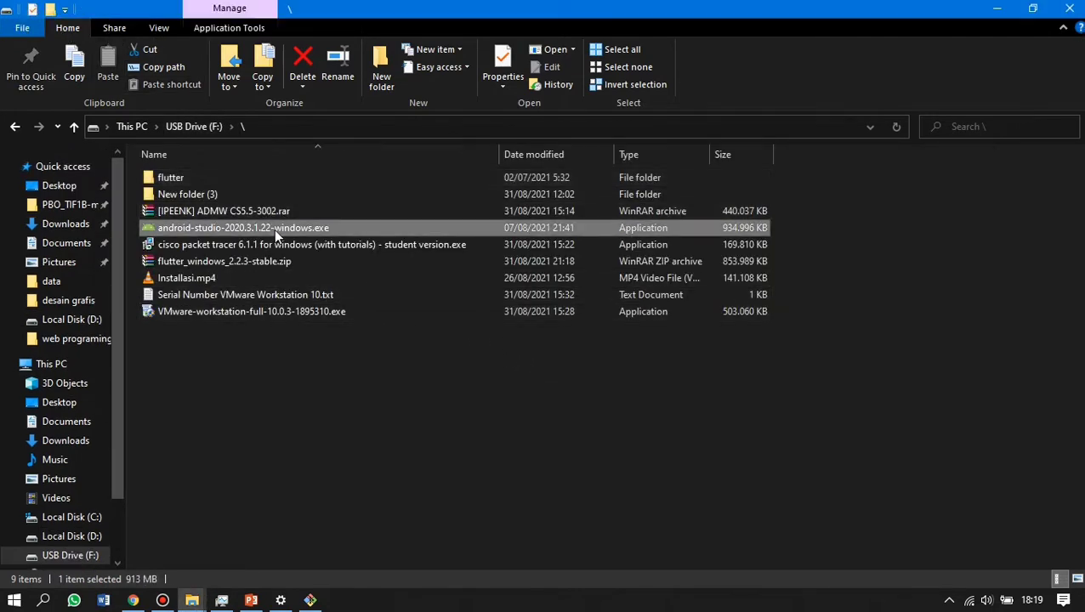
key(alt+Tab)
click(277, 235)
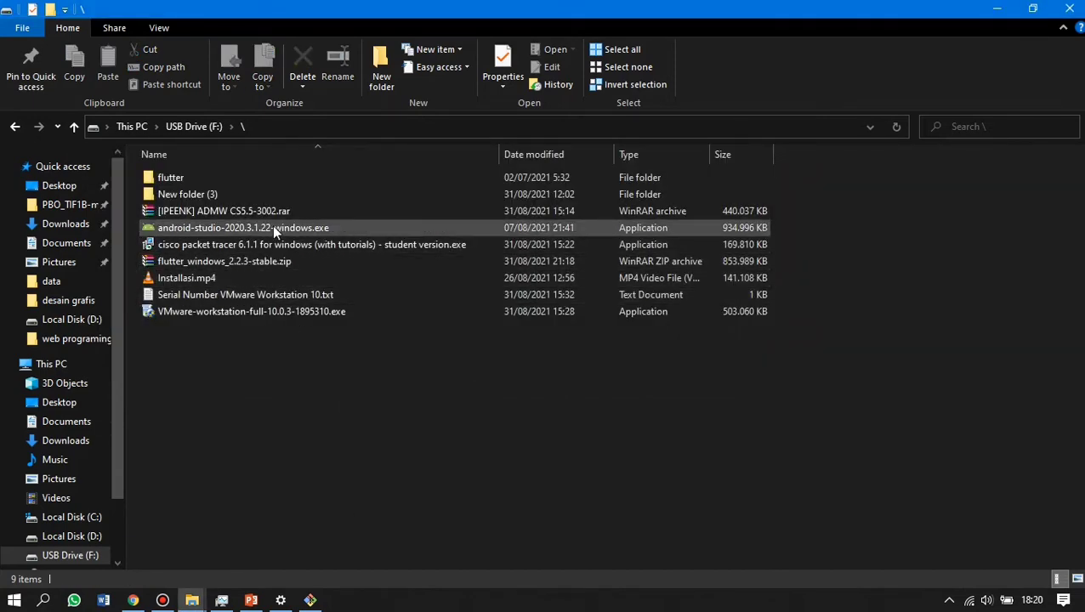
drag(274, 228, 103, 486)
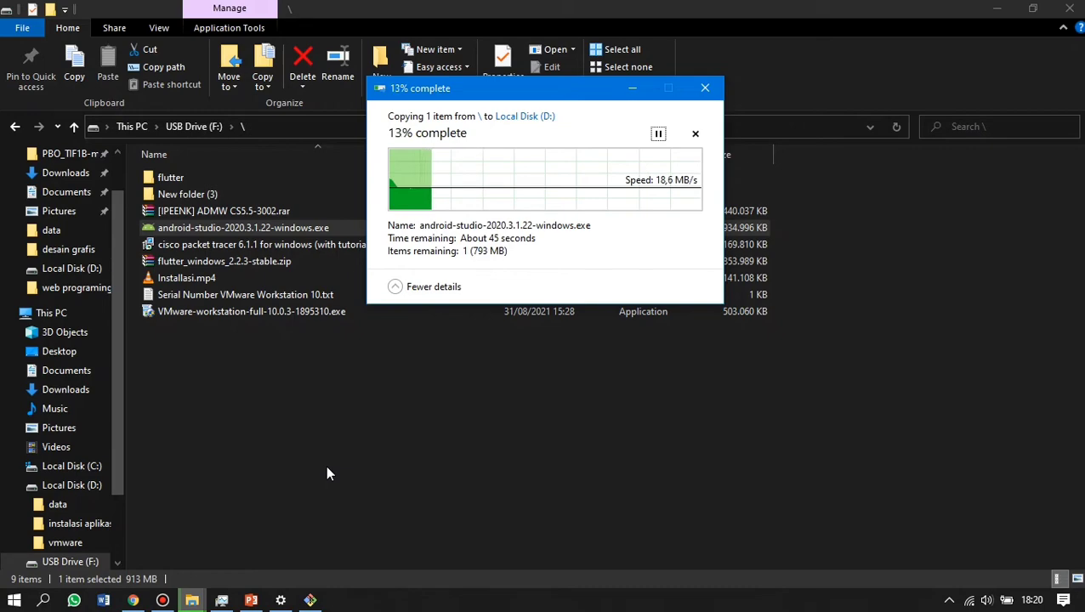
Switch to the File Explorer window of Local Disk (D:) that holds the copied Android Studio installer.
key(alt+Tab)
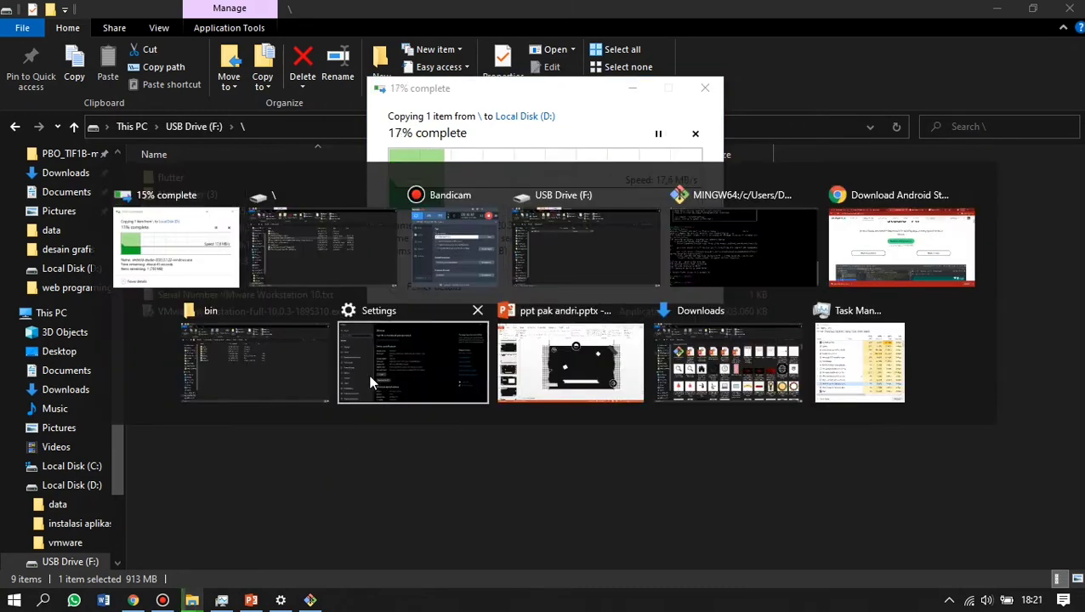
click(459, 230)
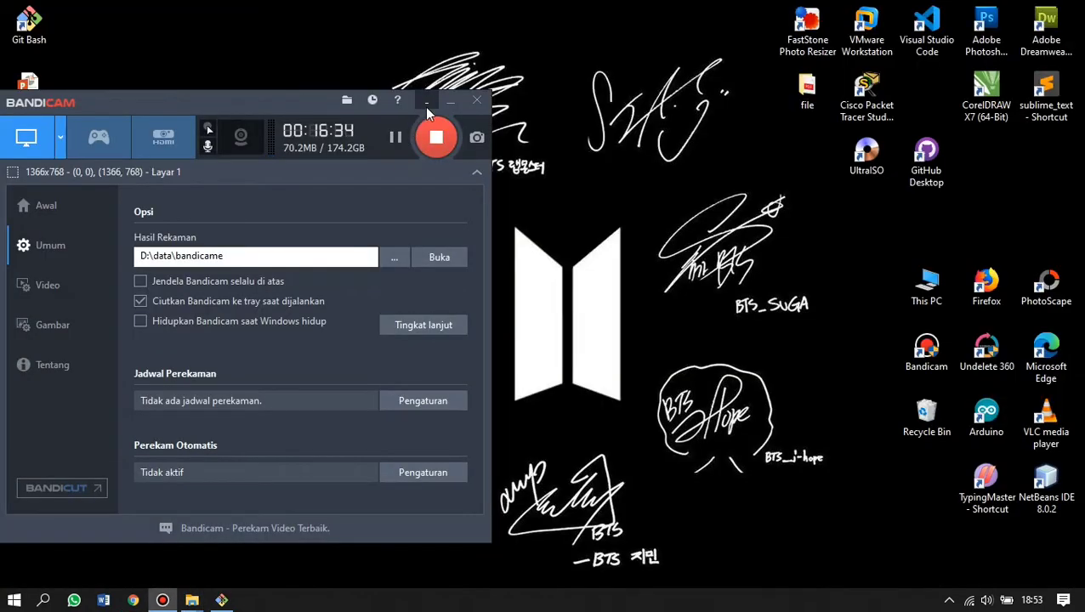
click(450, 101)
mouse_move(192, 600)
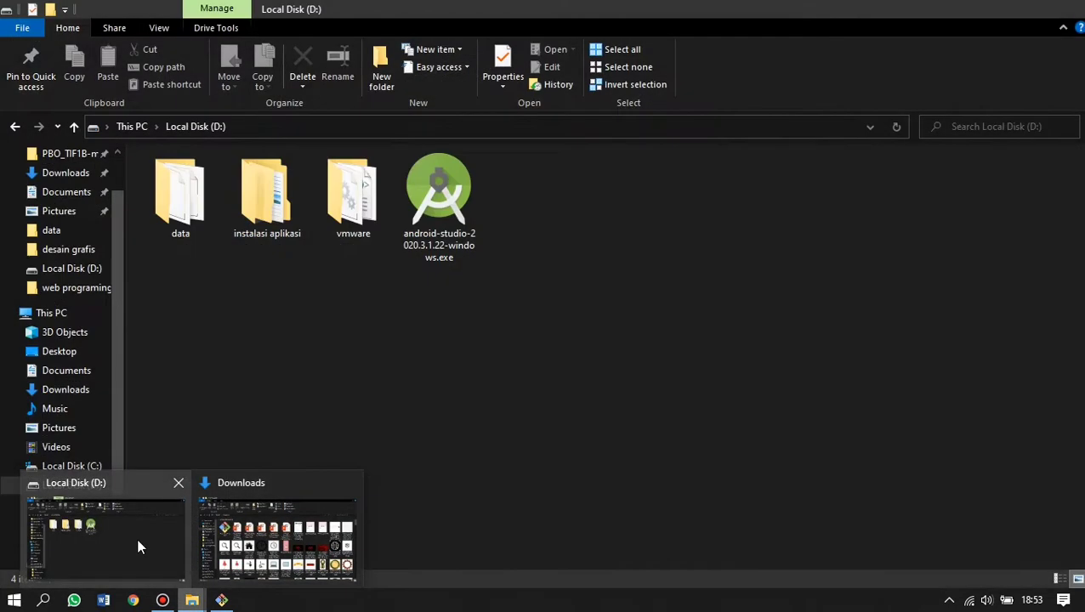
click(140, 547)
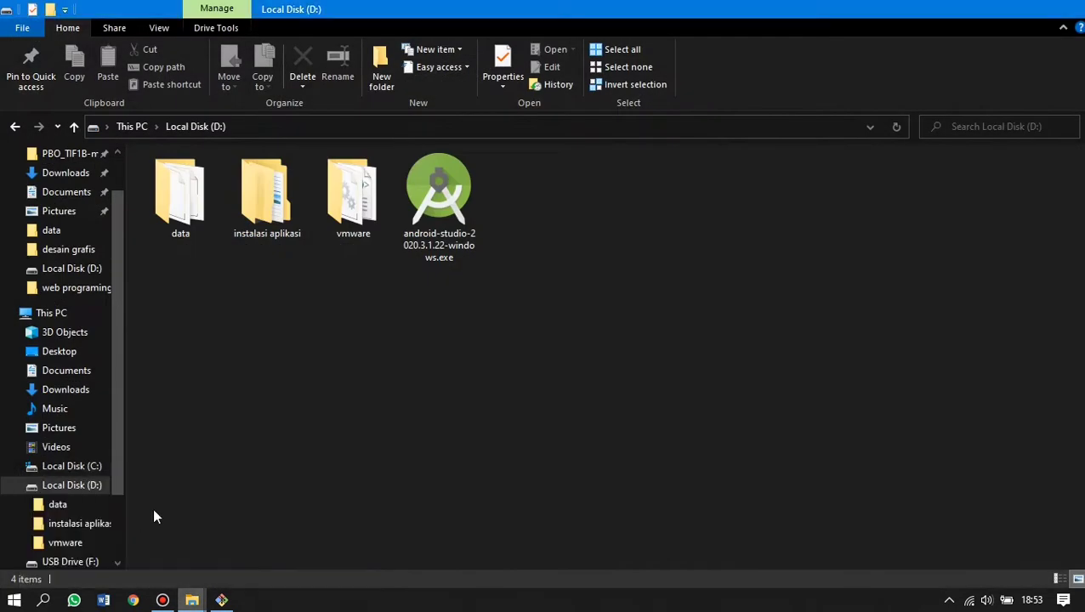
Launch android-studio-2020.3.1.22-windows.exe from Local Disk (D:) and keep the Android Studio and Android Virtual Device components selected.
click(442, 225)
double_click(438, 235)
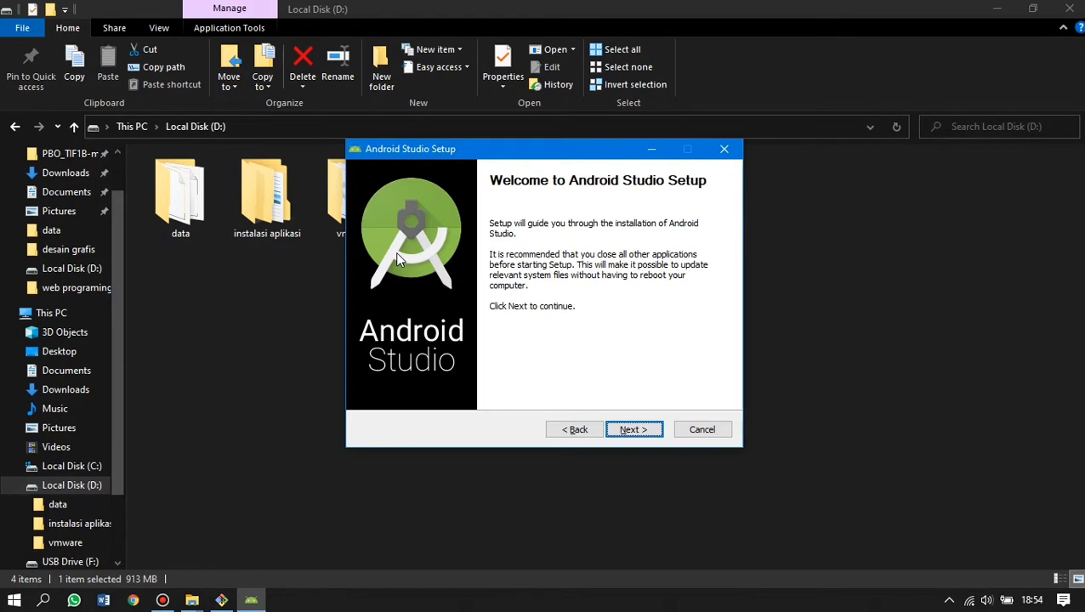
click(629, 430)
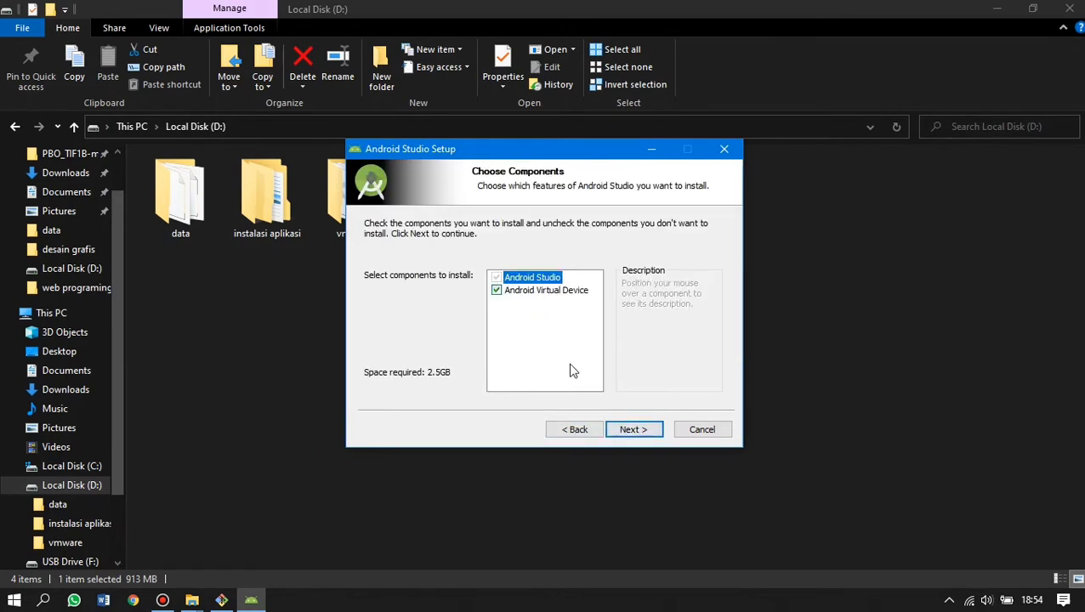
click(631, 430)
Try to use the instalasi aplikasi folder on Local Disk (D:) as the Android Studio installation location.
click(682, 270)
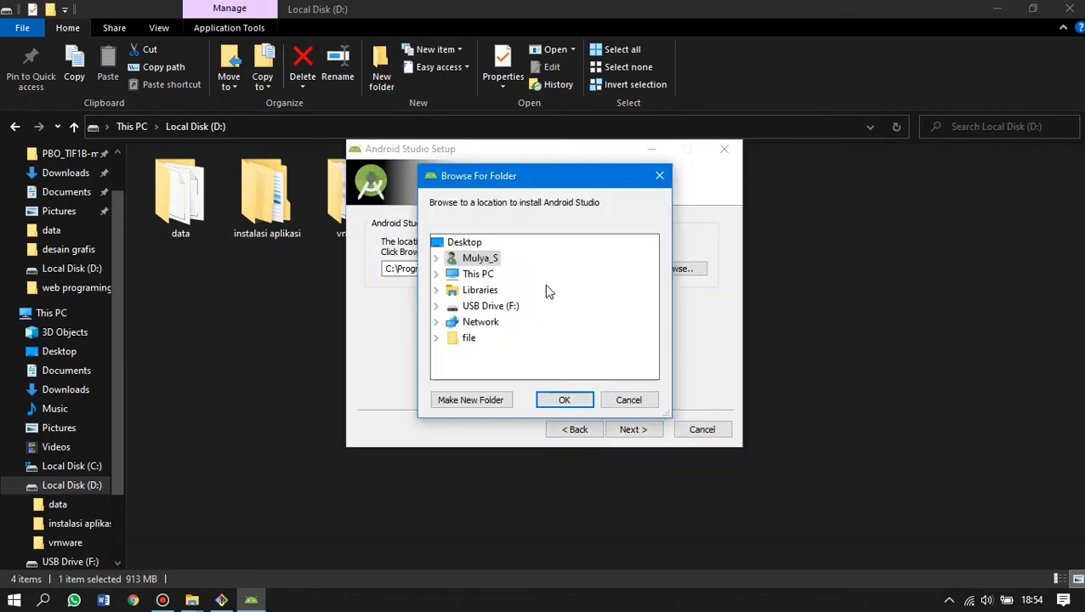
click(478, 273)
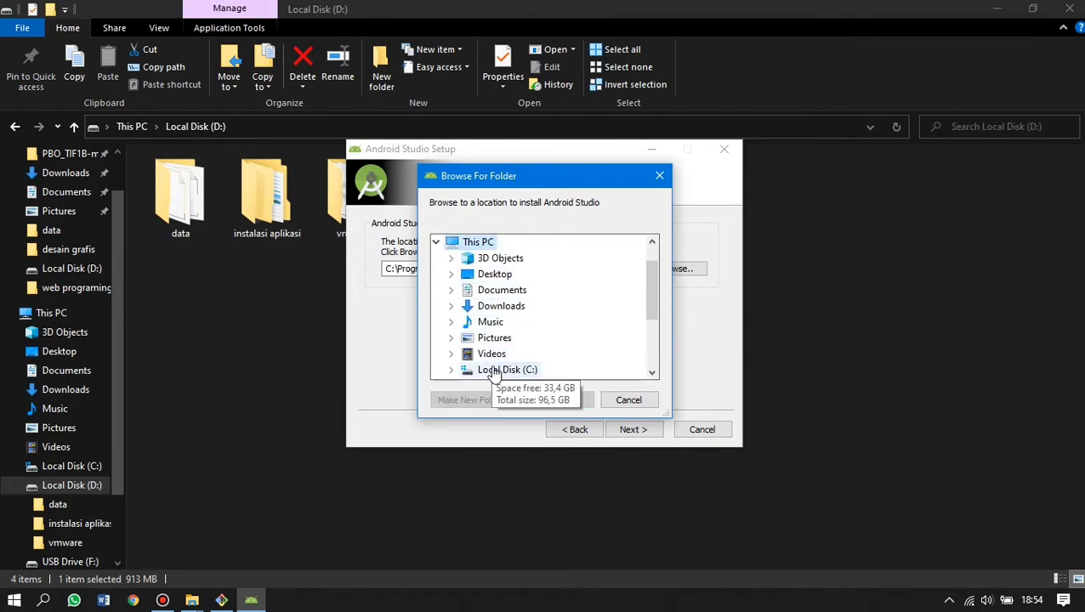
scroll(491, 362, down, 1)
click(501, 339)
click(520, 356)
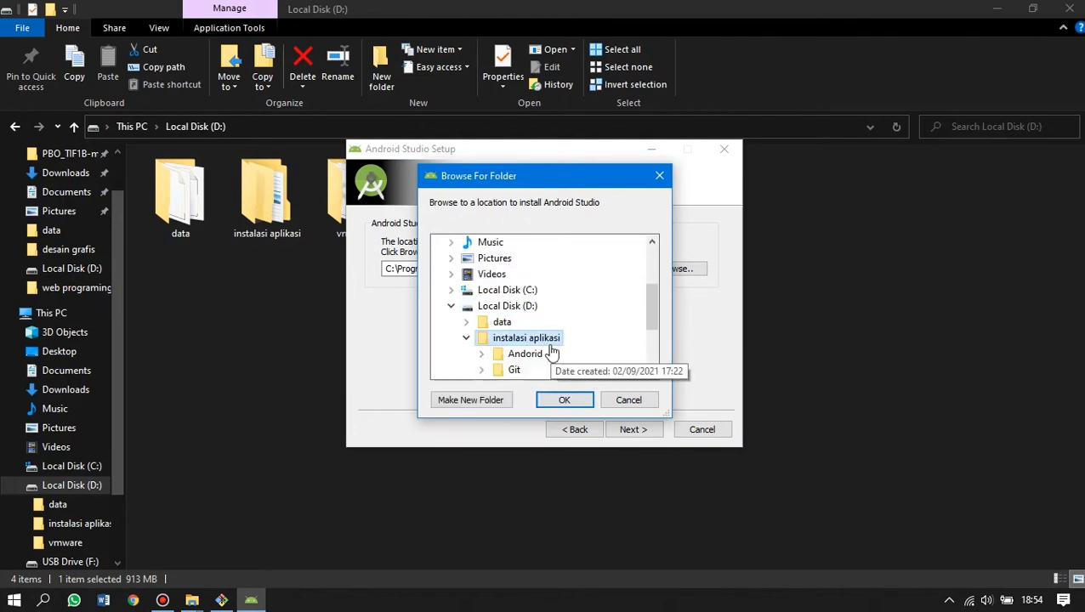
scroll(551, 352, down, 1)
click(554, 398)
click(631, 430)
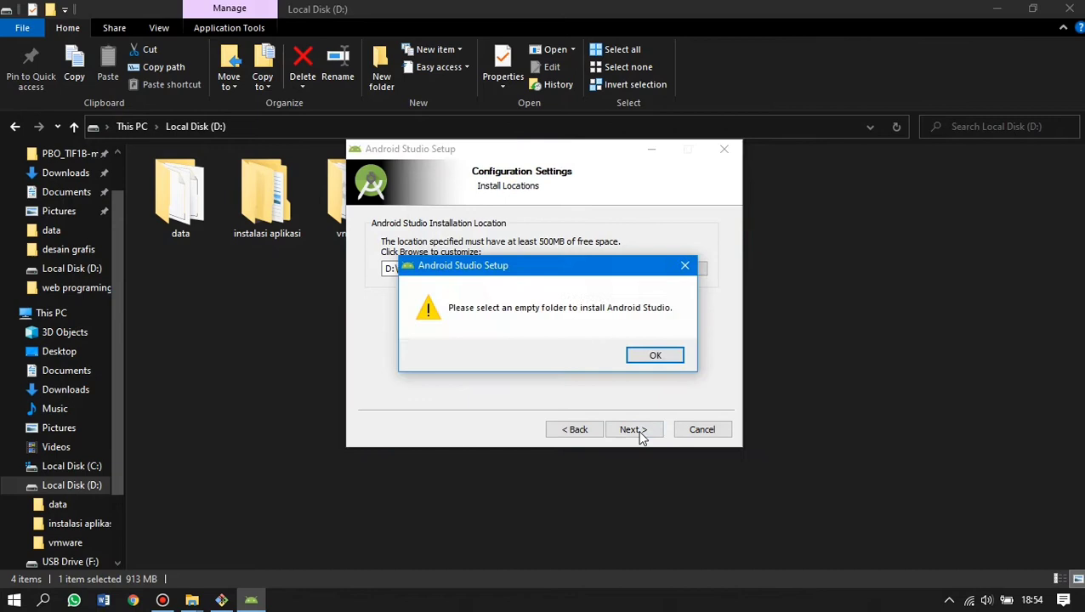
click(667, 366)
click(636, 429)
click(655, 357)
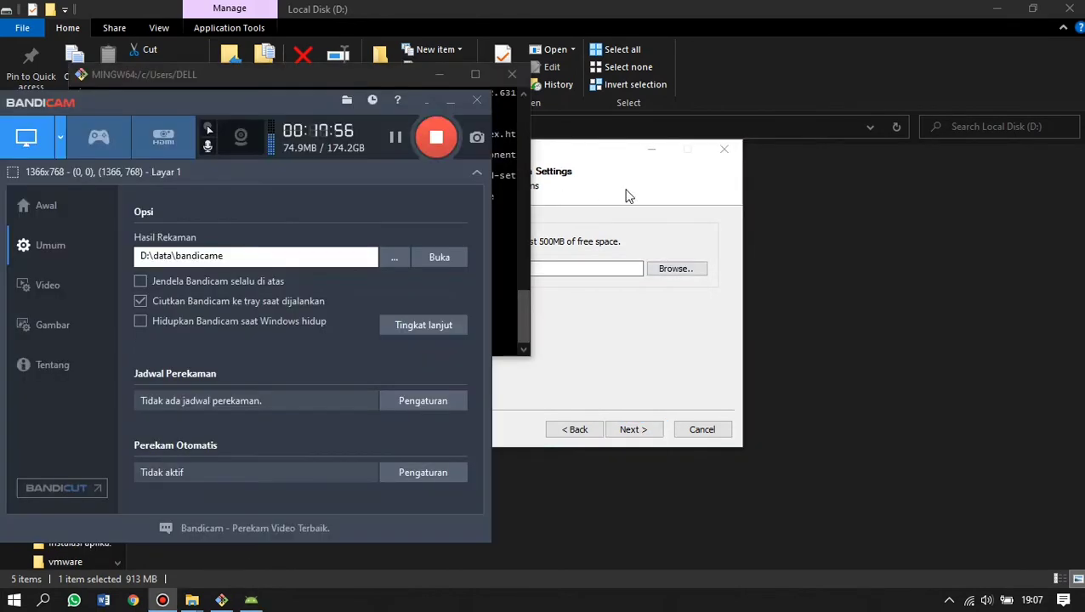
Return to Android Studio Setup and set the installation location to the android studio folder on Local Disk (D:).
click(627, 195)
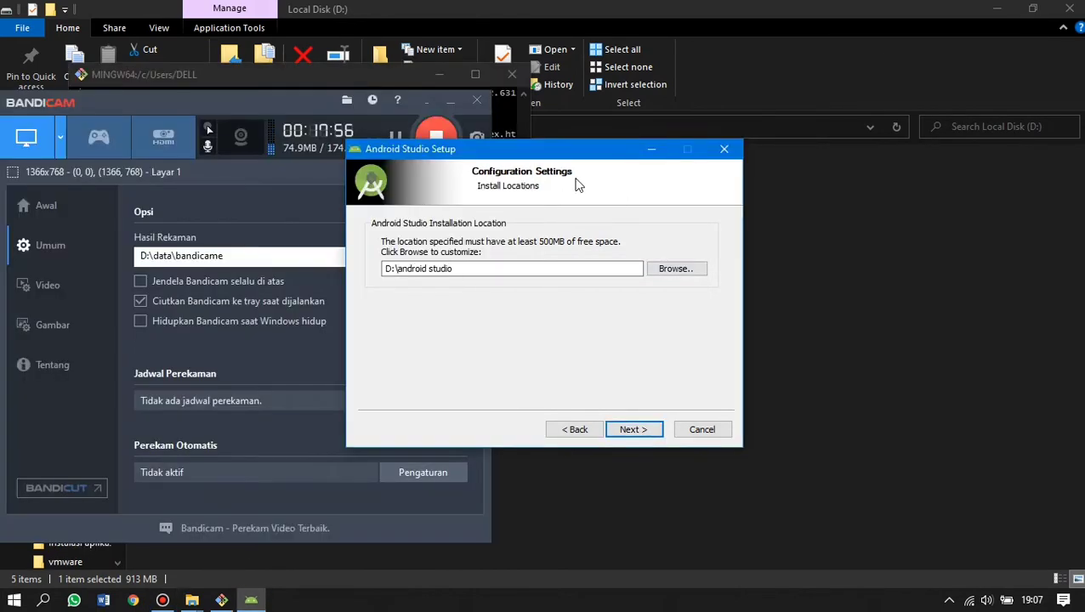
click(676, 269)
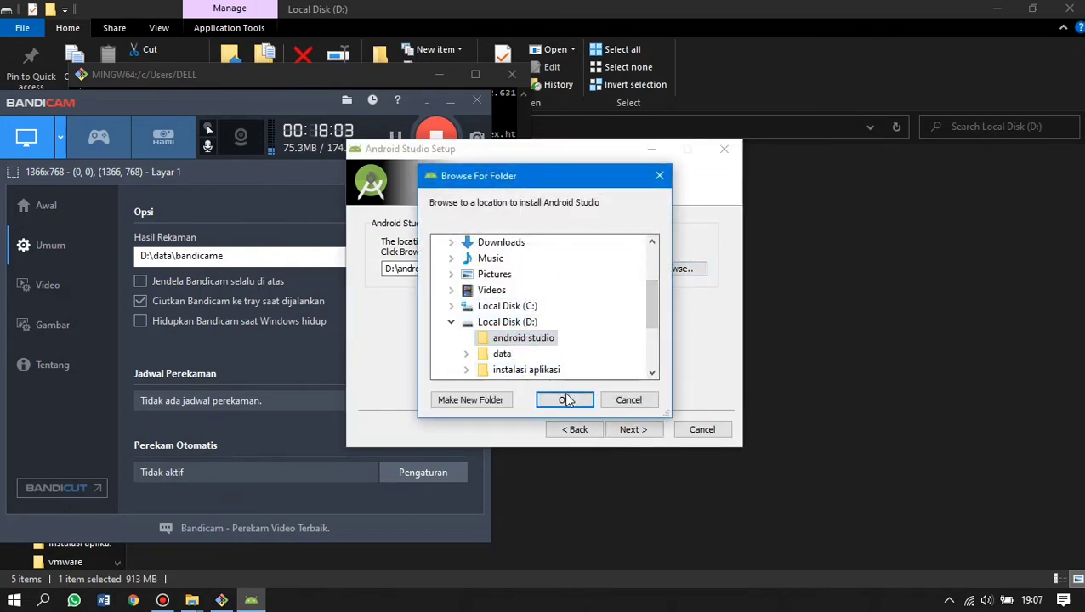
click(527, 341)
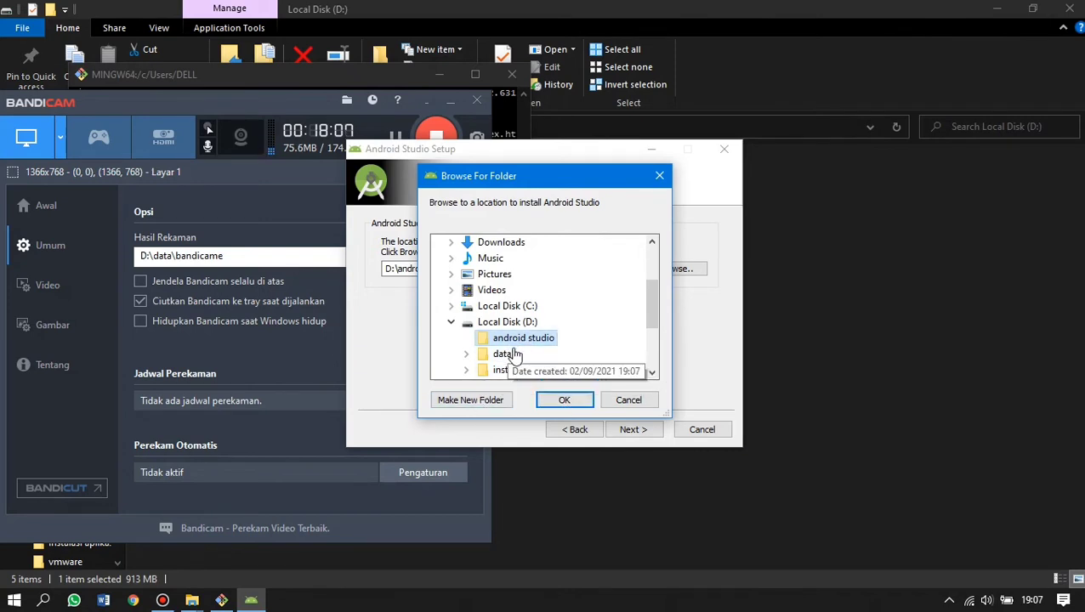
click(556, 399)
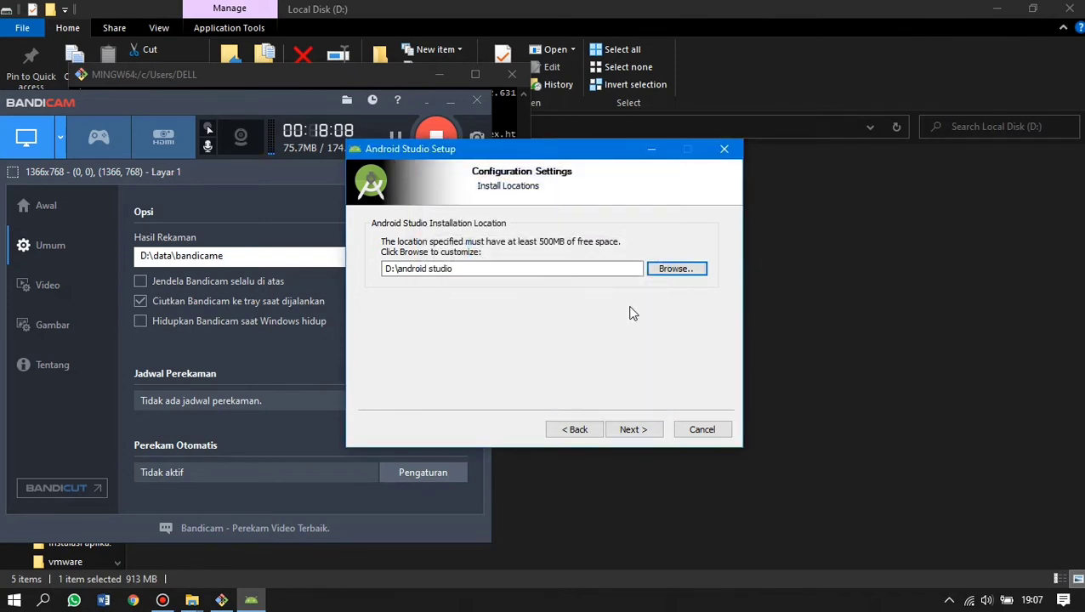
click(633, 429)
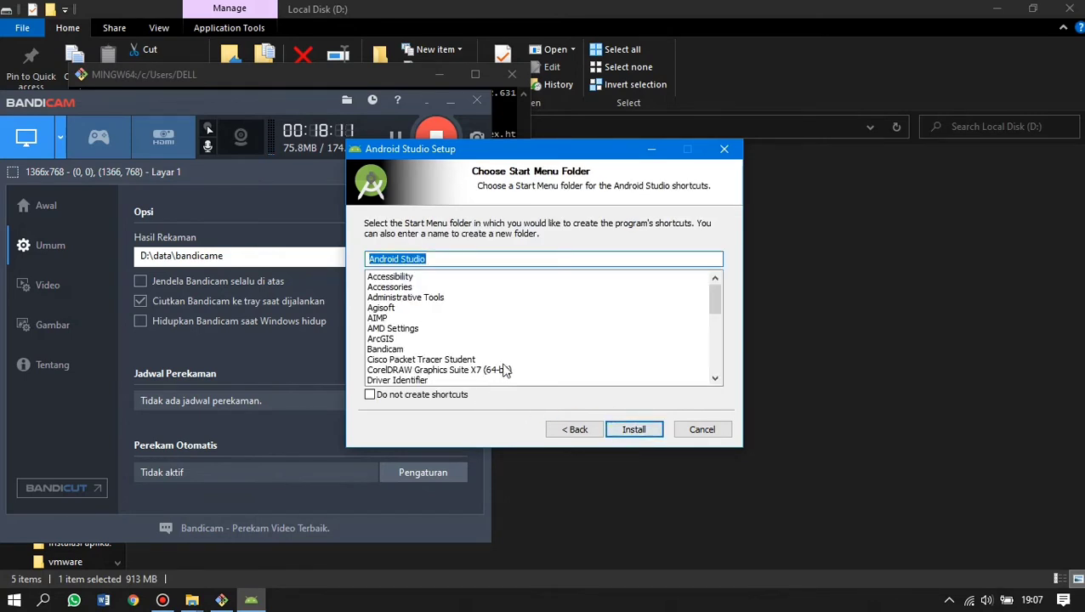
Keep Android Studio as the Start Menu folder and begin the installation.
scroll(506, 371, down, 4)
scroll(557, 356, down, 3)
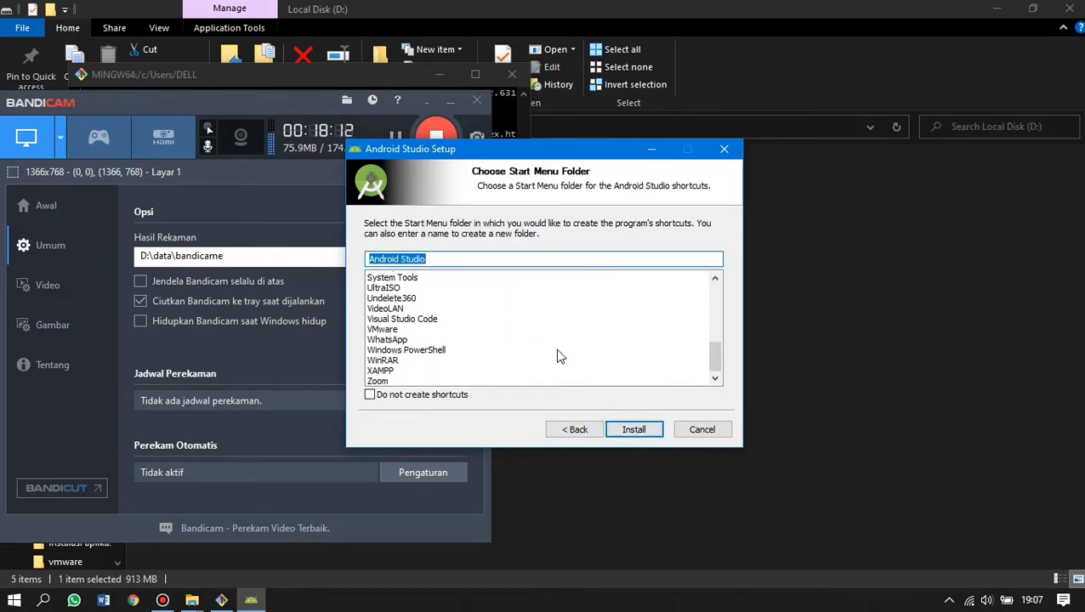
scroll(557, 356, up, 8)
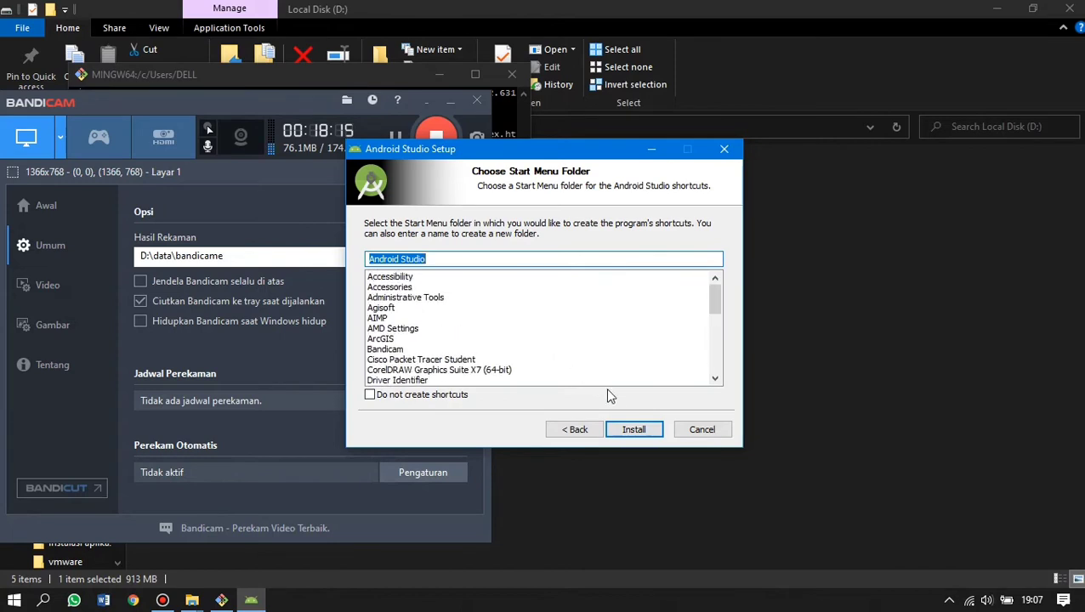
click(630, 430)
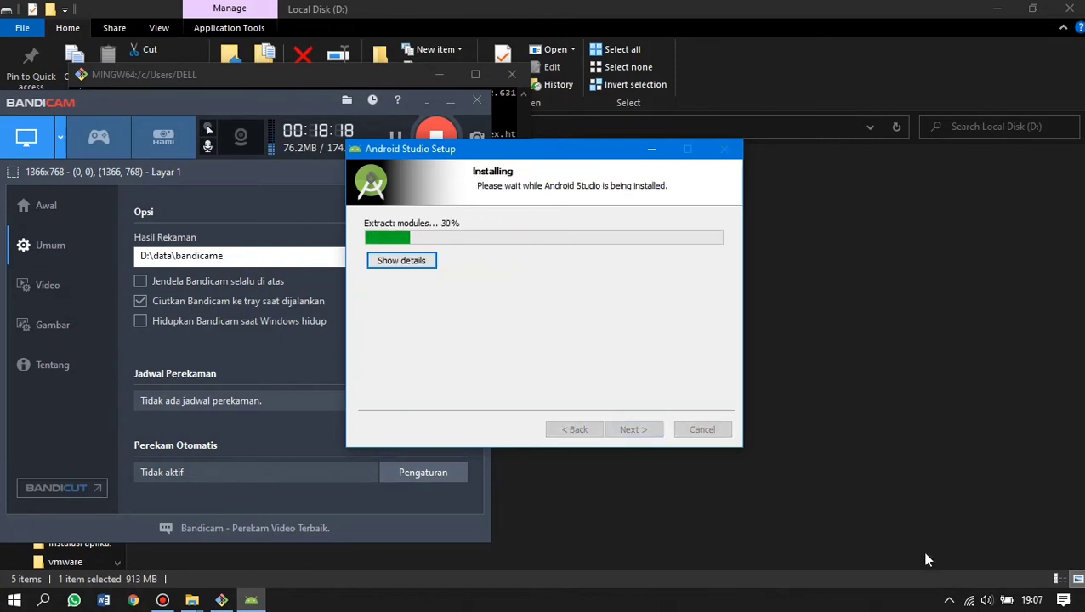
Complete Android Studio Setup with the option to start Android Studio enabled.
click(163, 600)
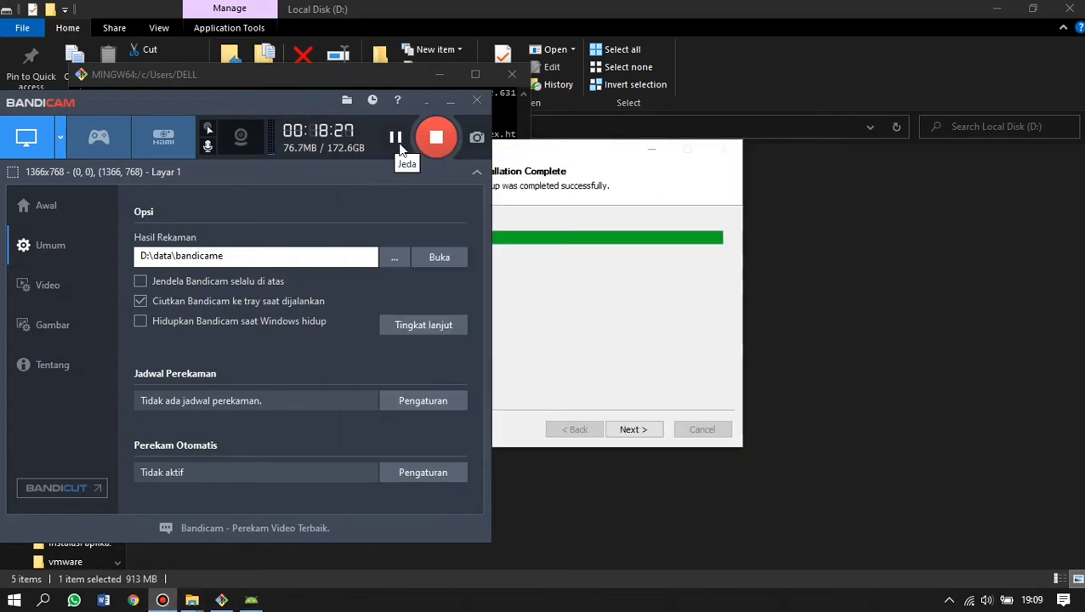
click(517, 241)
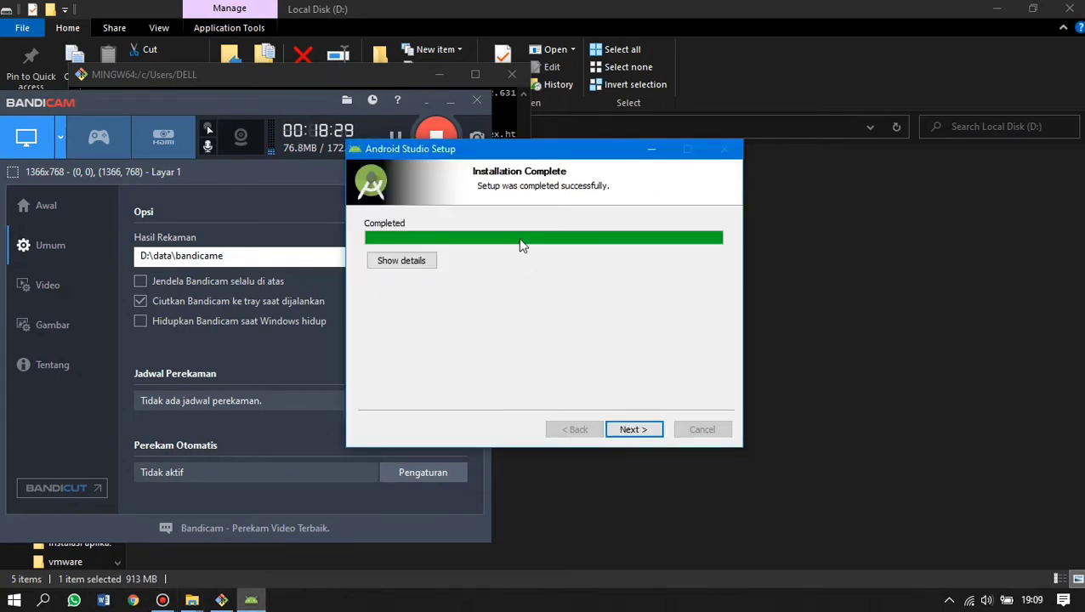
click(633, 434)
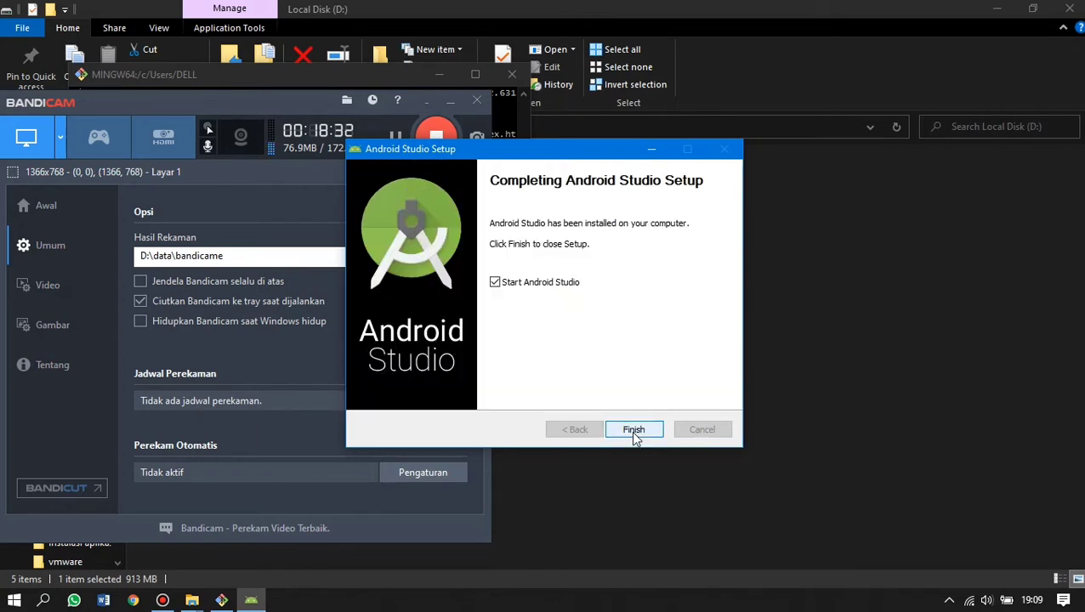
click(634, 429)
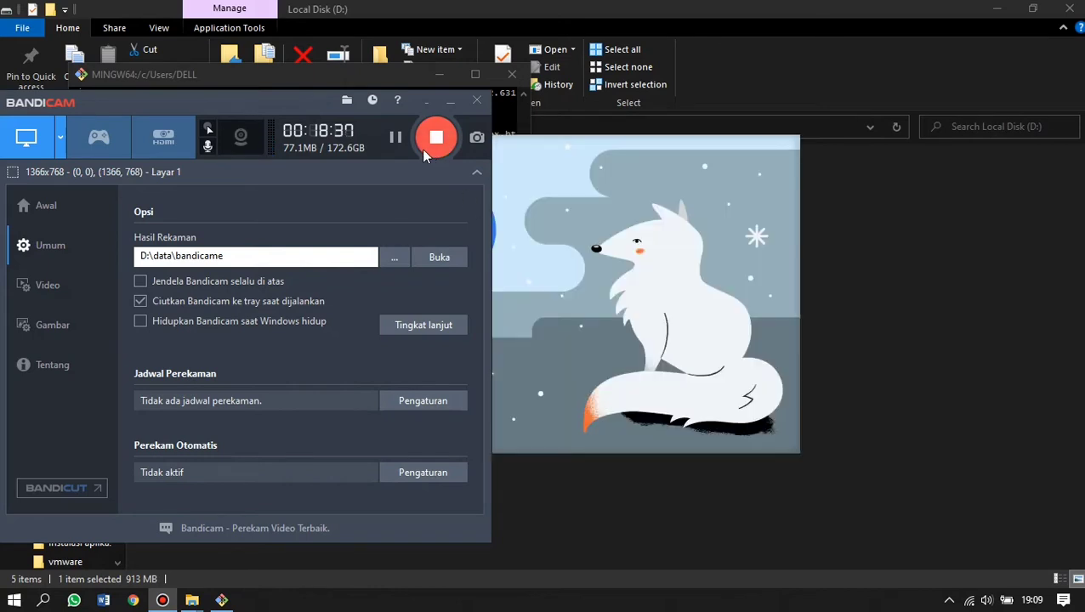
Minimize the Bandicam and Git Bash windows and start Android Studio without importing settings.
click(566, 262)
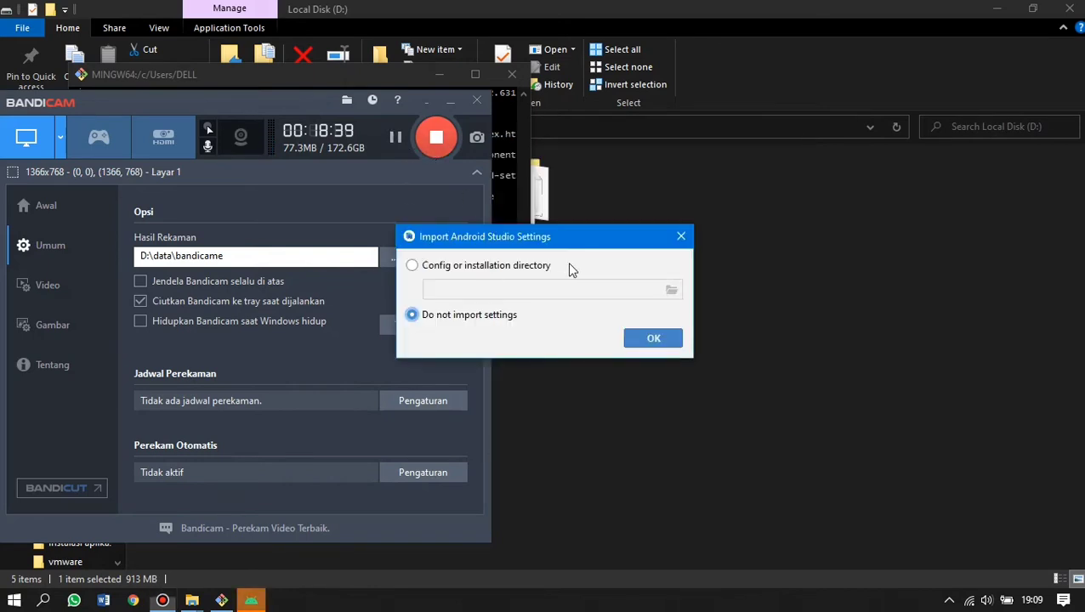
click(431, 100)
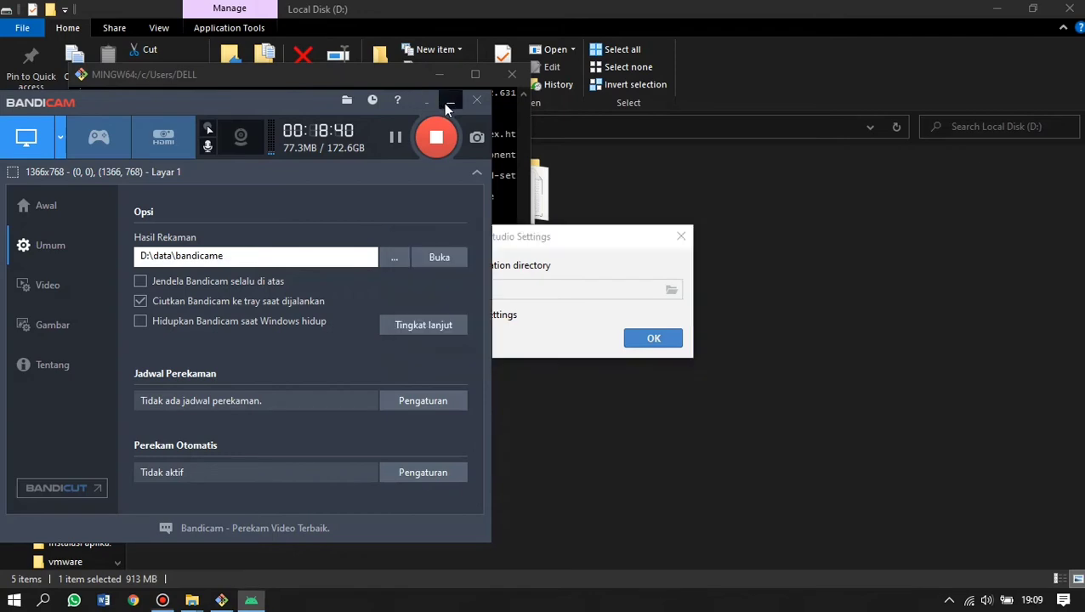
click(439, 74)
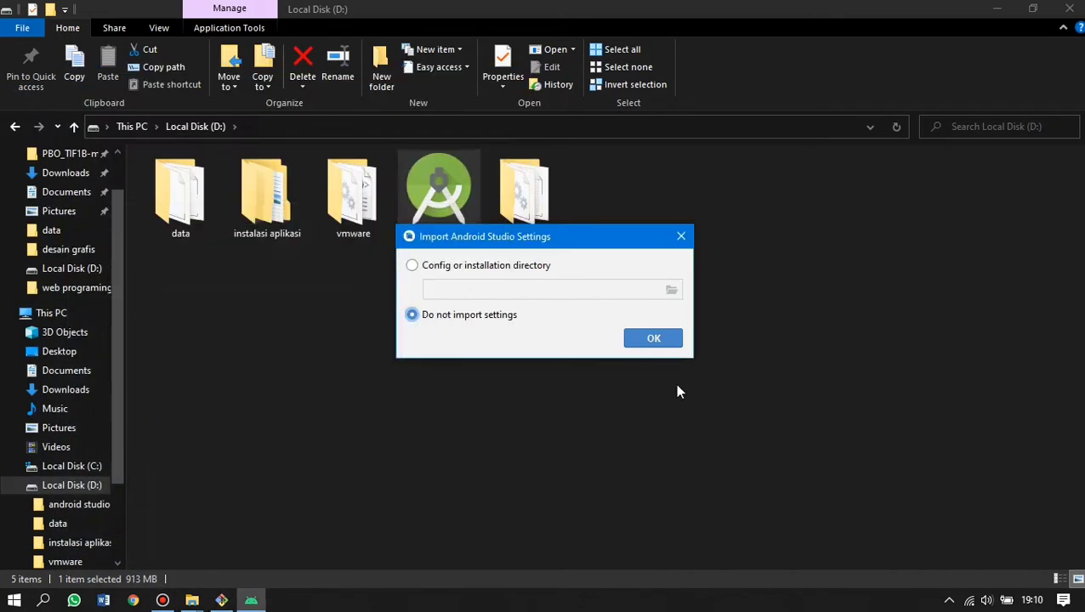
click(655, 338)
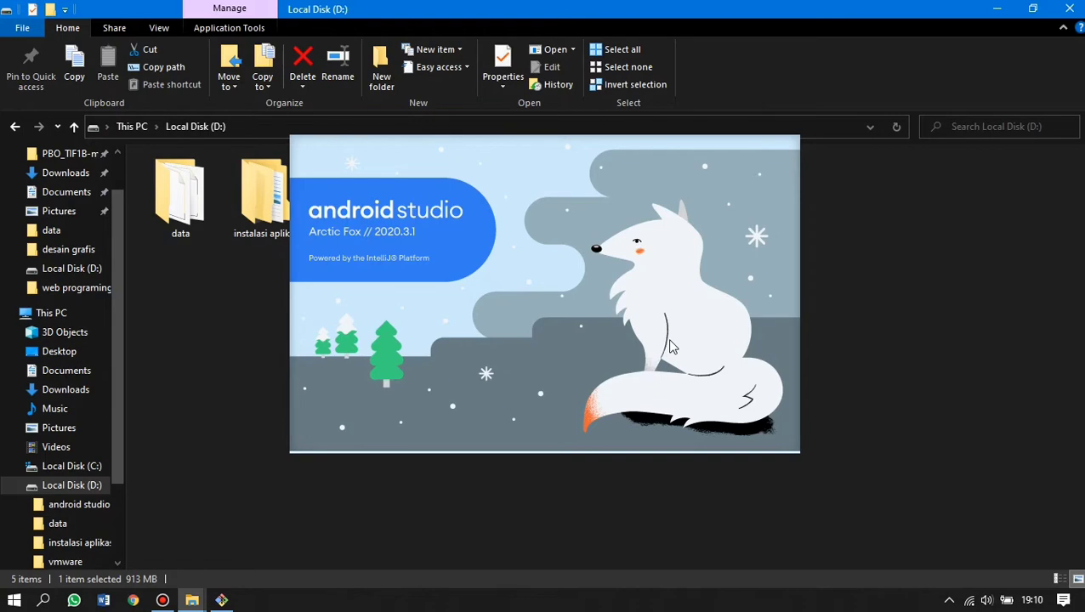
Open Task Manager, check the CPU, memory and disk usage while Android Studio loads, and minimize it.
key(super)
text(t)
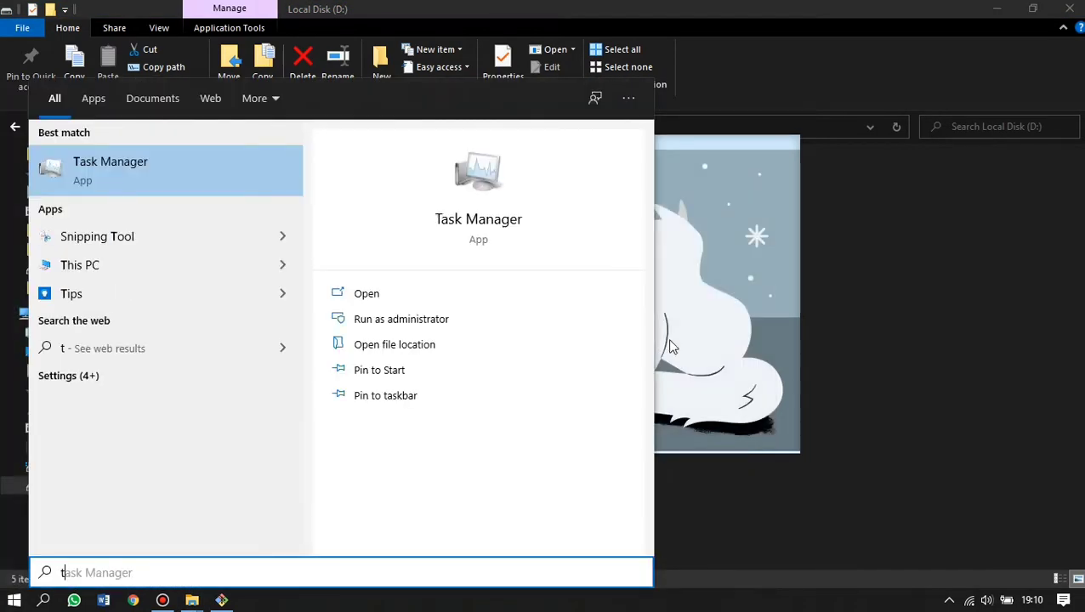
key(Return)
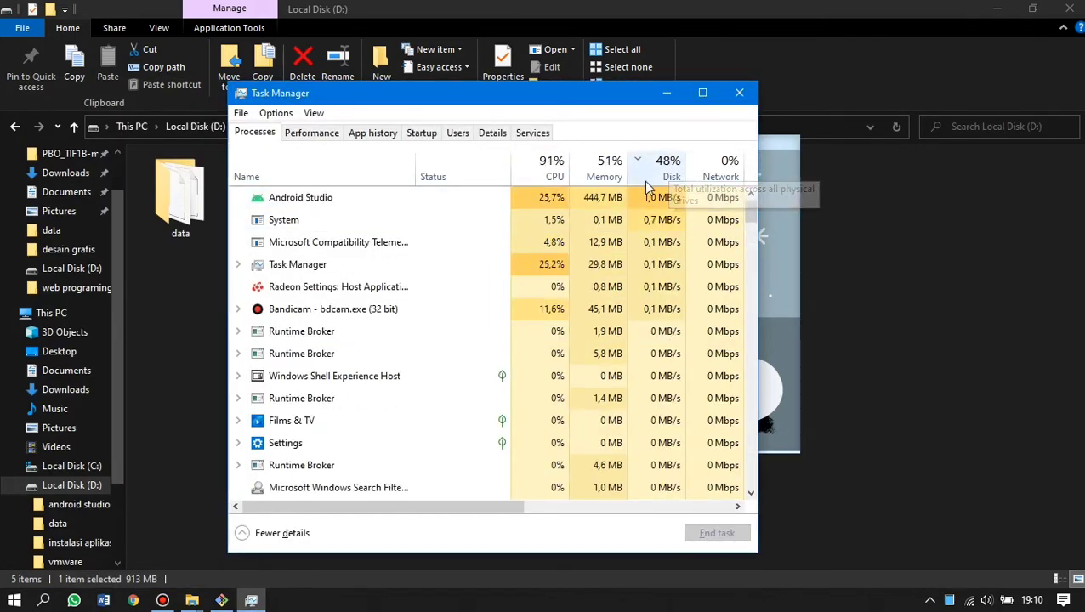
click(663, 93)
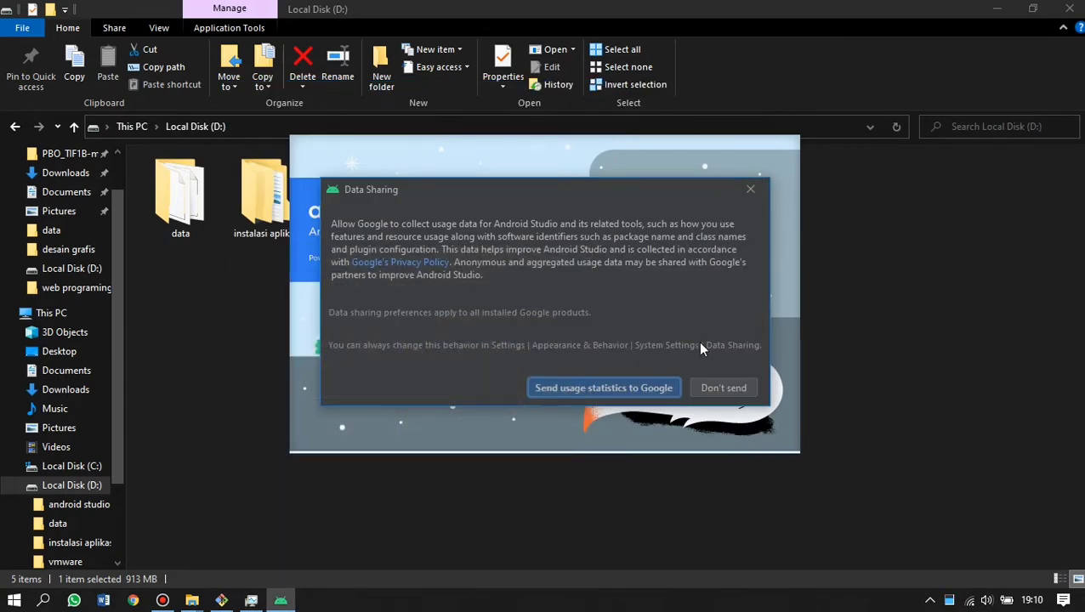
Decline sending usage statistics to Google and dismiss the Android Studio update notification.
click(714, 390)
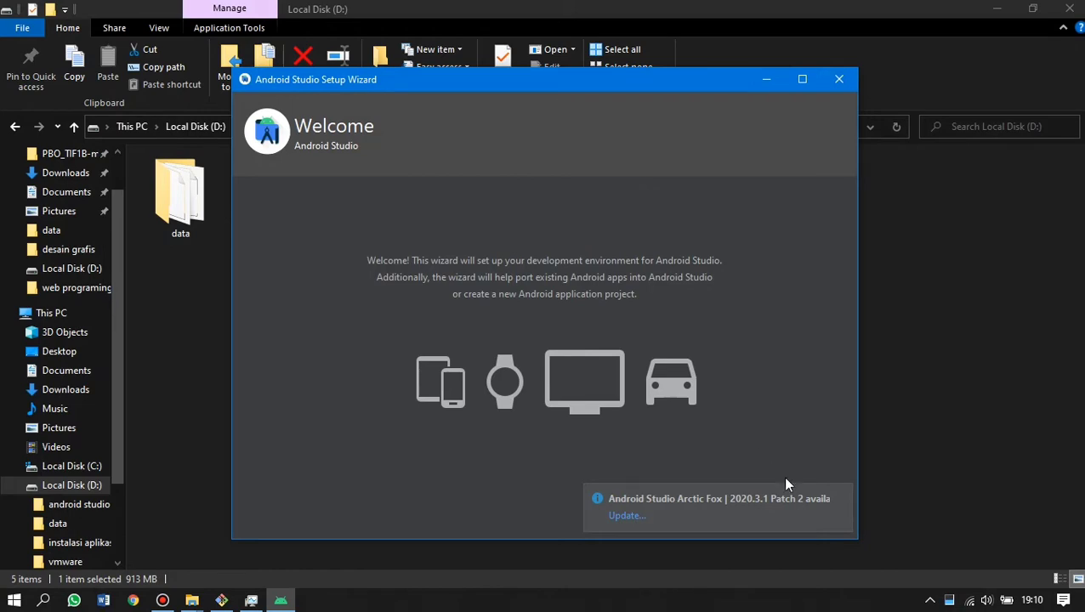
mouse_move(821, 513)
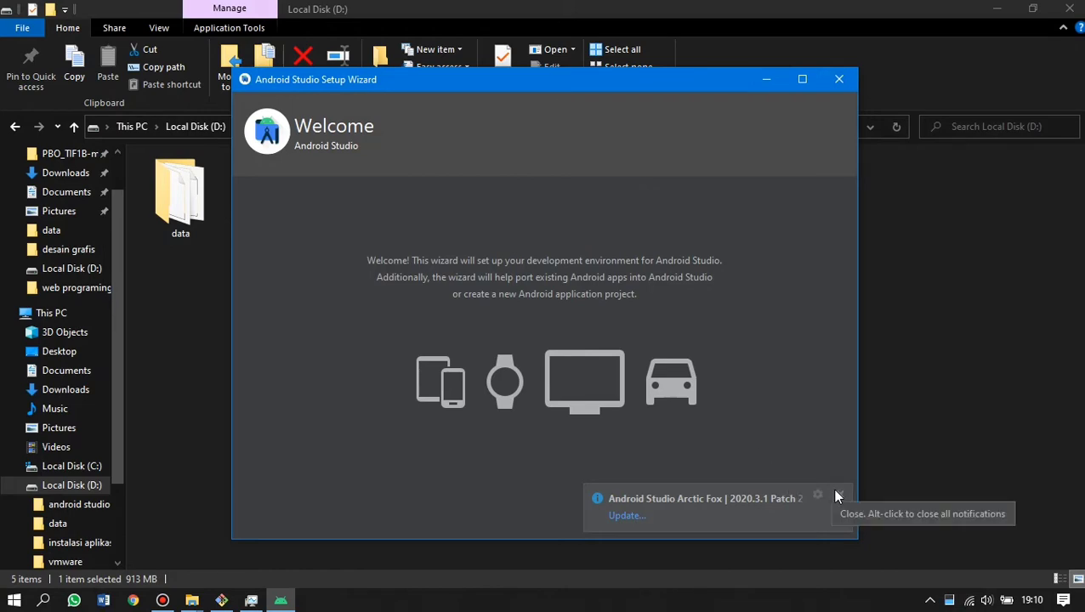
click(833, 489)
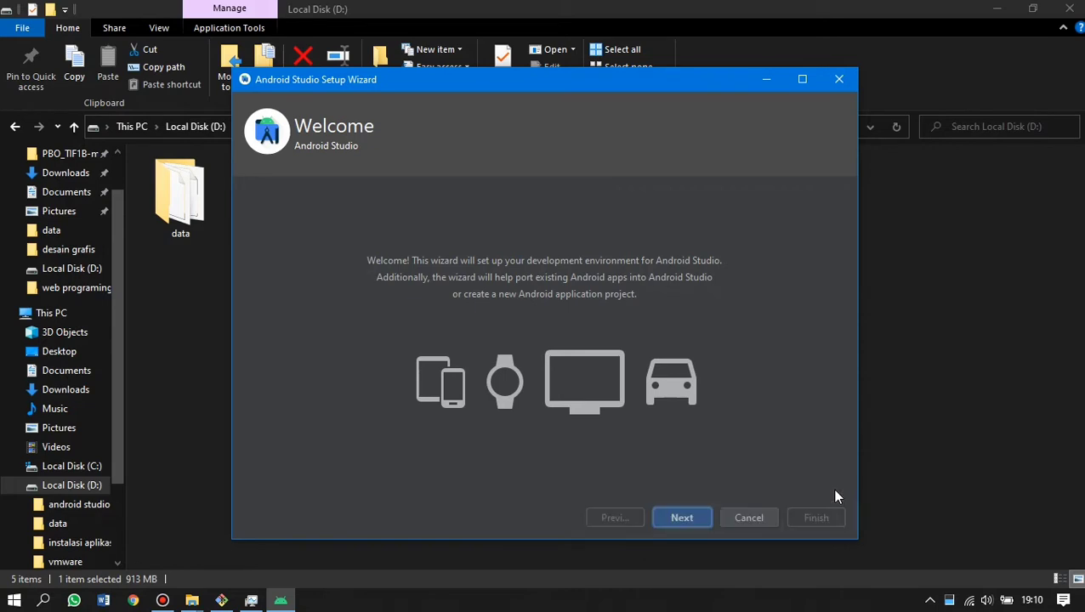
Choose the Standard install type and the Darcula UI theme in the Android Studio Setup Wizard.
click(683, 518)
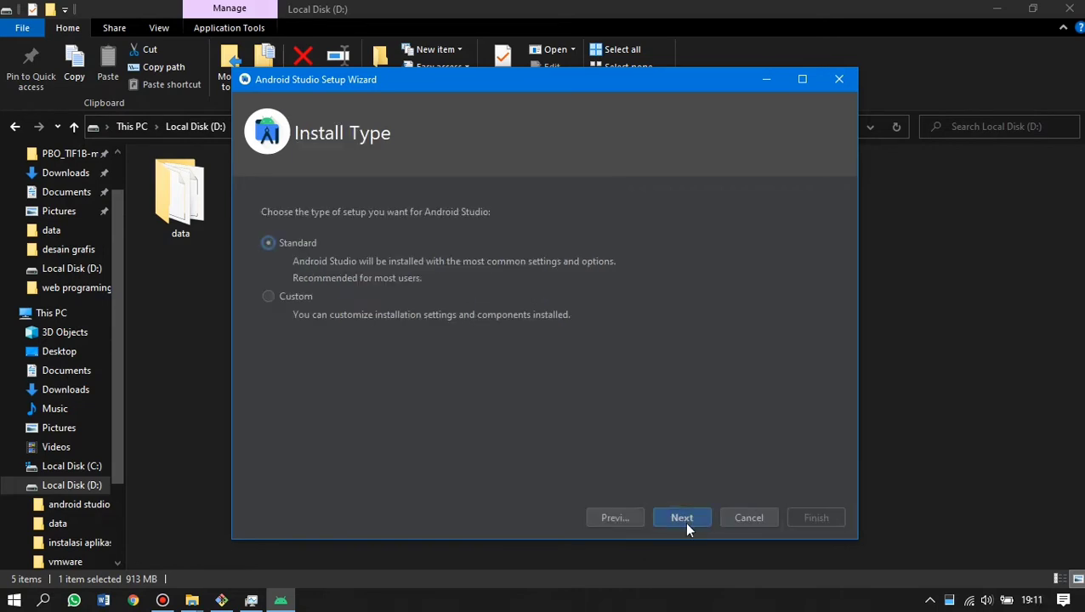
click(683, 521)
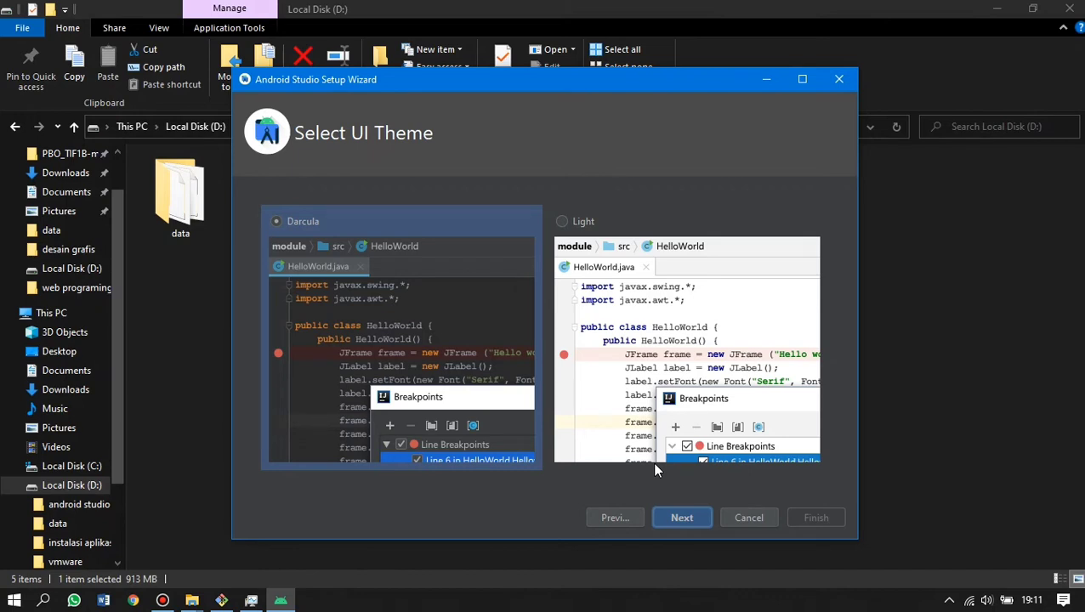
click(681, 519)
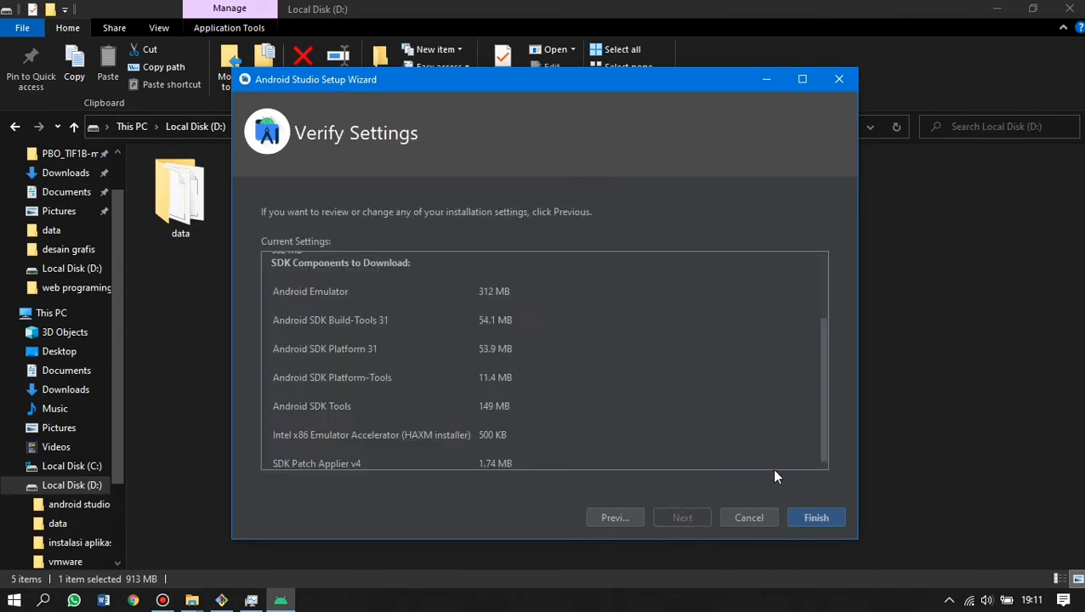
Review the SDK components listed under the current settings and start downloading them.
click(809, 521)
scroll(765, 390, down, 1)
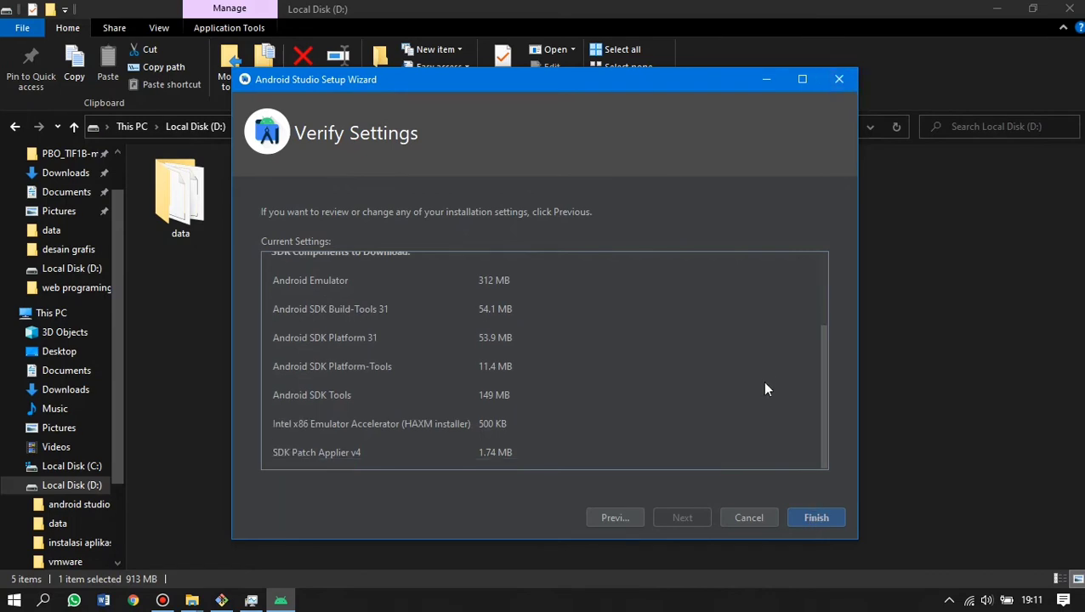
click(832, 515)
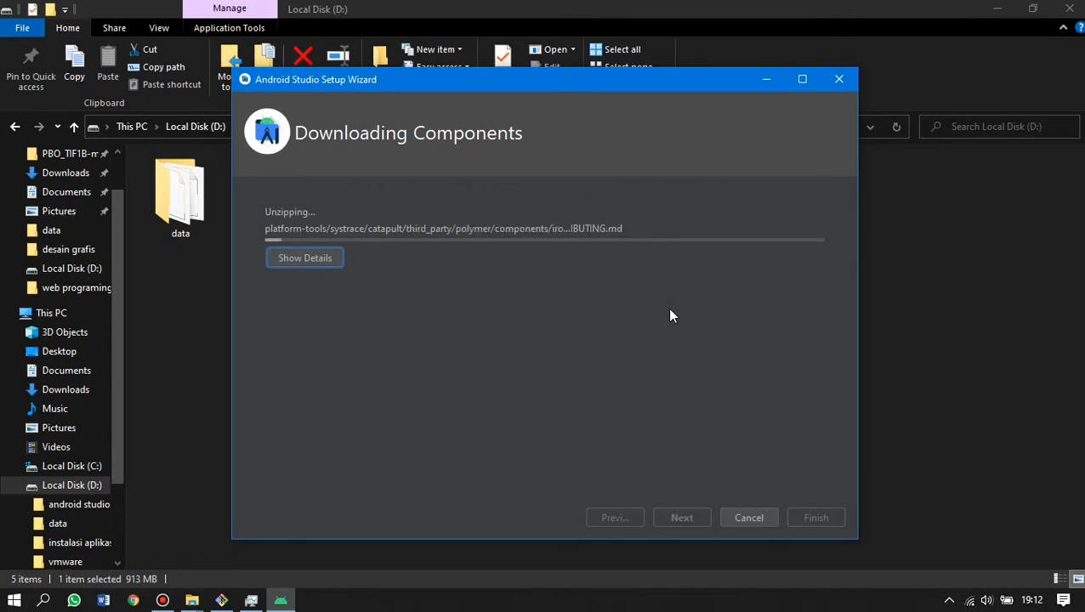
key(alt+Tab)
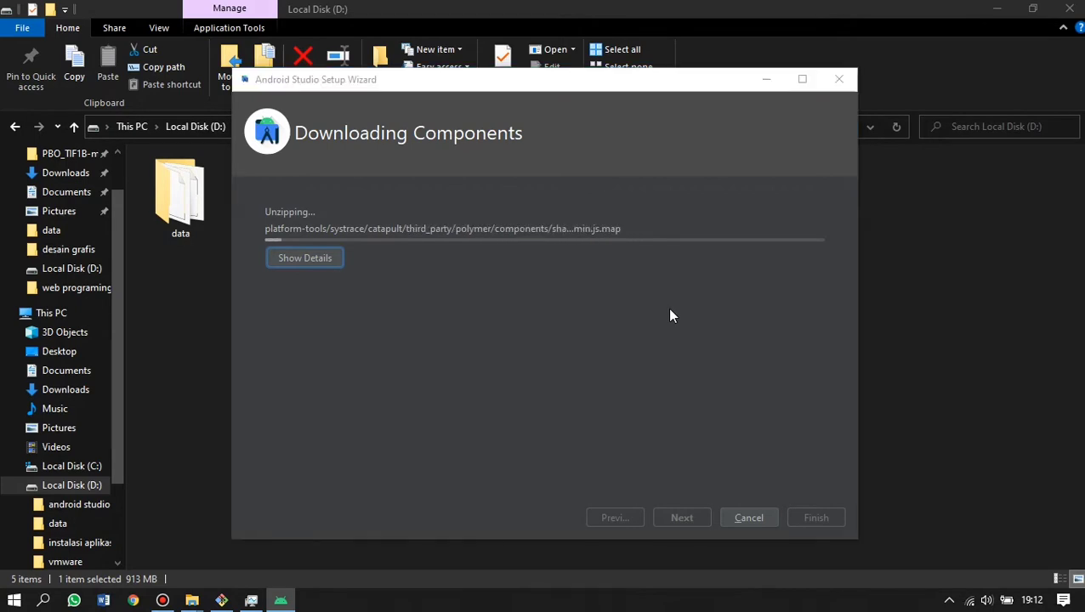
Run android-studio-2020.3.1.22-windows.exe from Local Disk (D:) as administrator and keep the Android Studio and Android Virtual Device components.
key(alt+Tab)
key(alt+Tab)
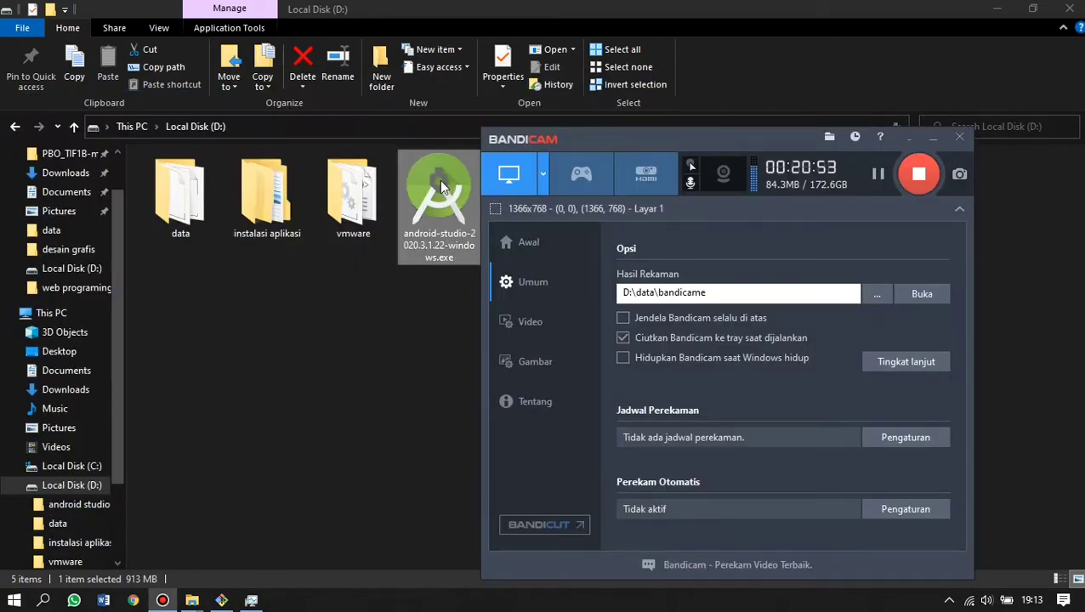
click(438, 180)
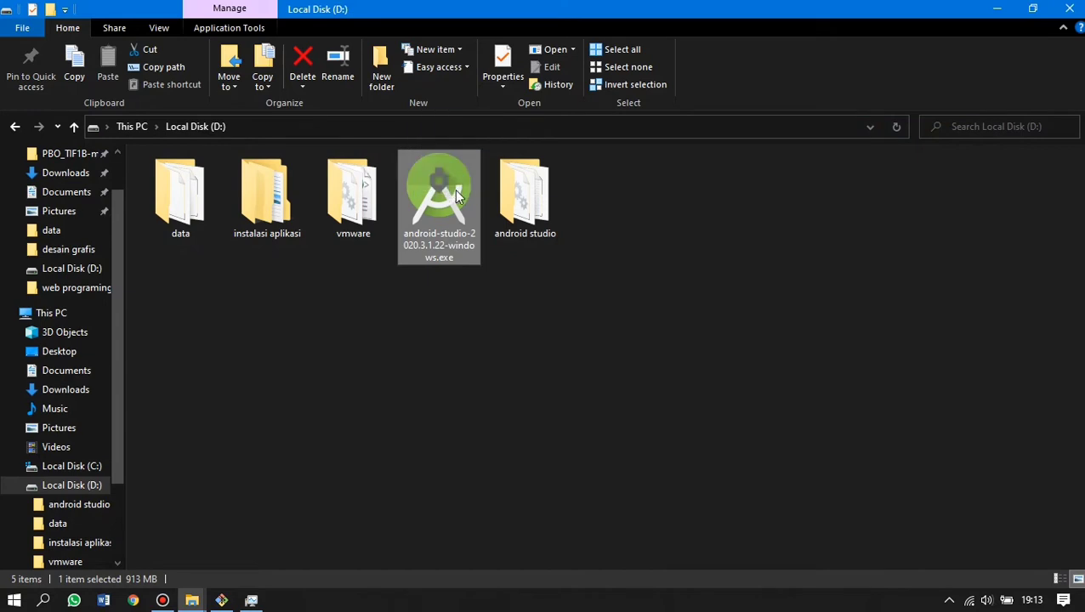
right_click(456, 196)
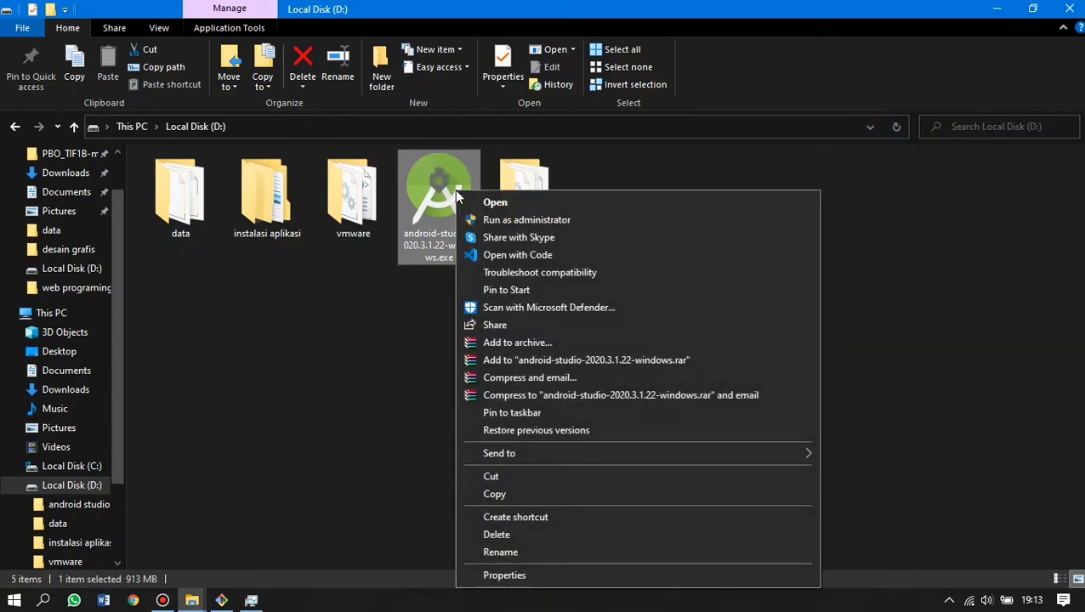
click(485, 220)
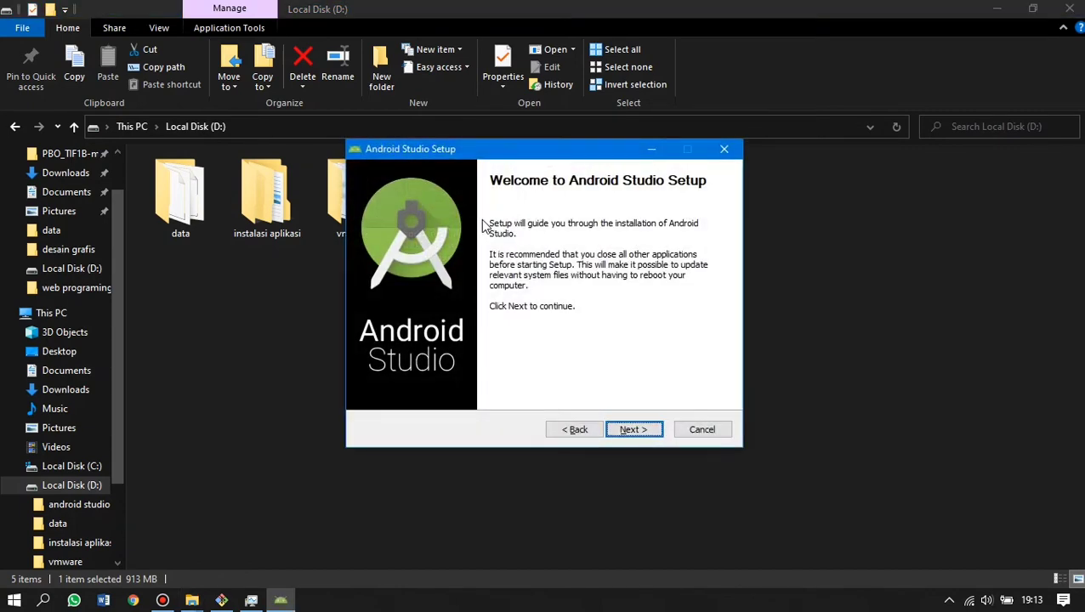
click(630, 430)
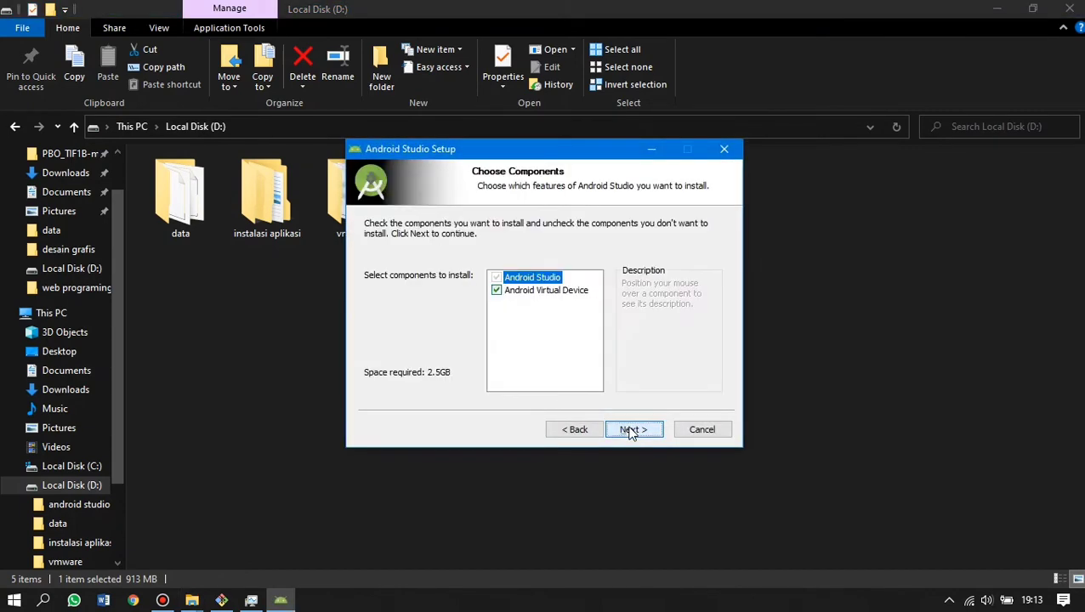
click(630, 430)
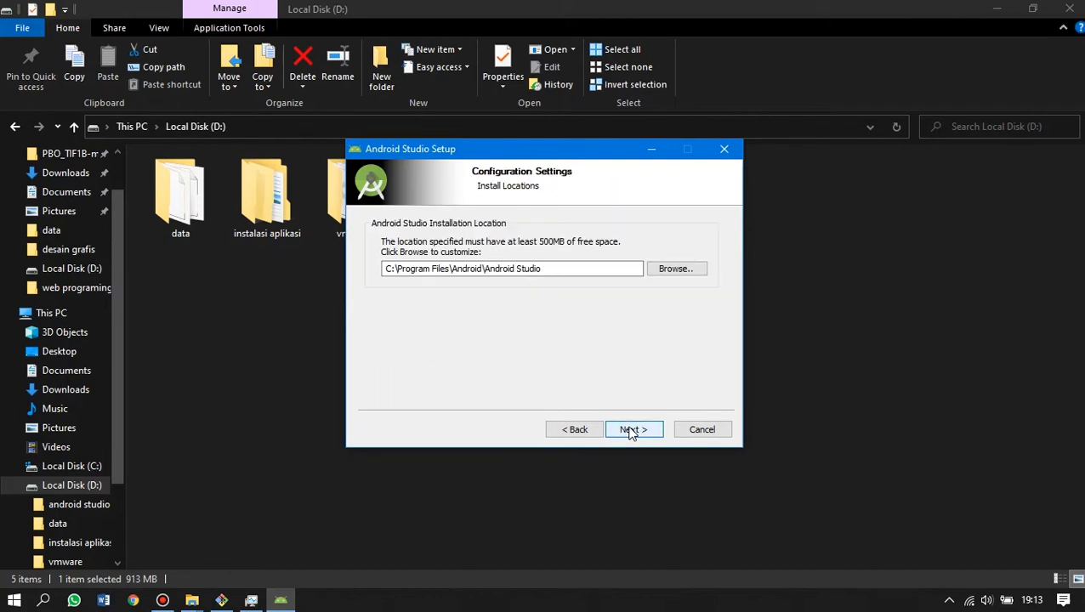
Browse for the installation location and select the outer flutter folder under D:\instalasi aplikasi\Andorid.
click(673, 270)
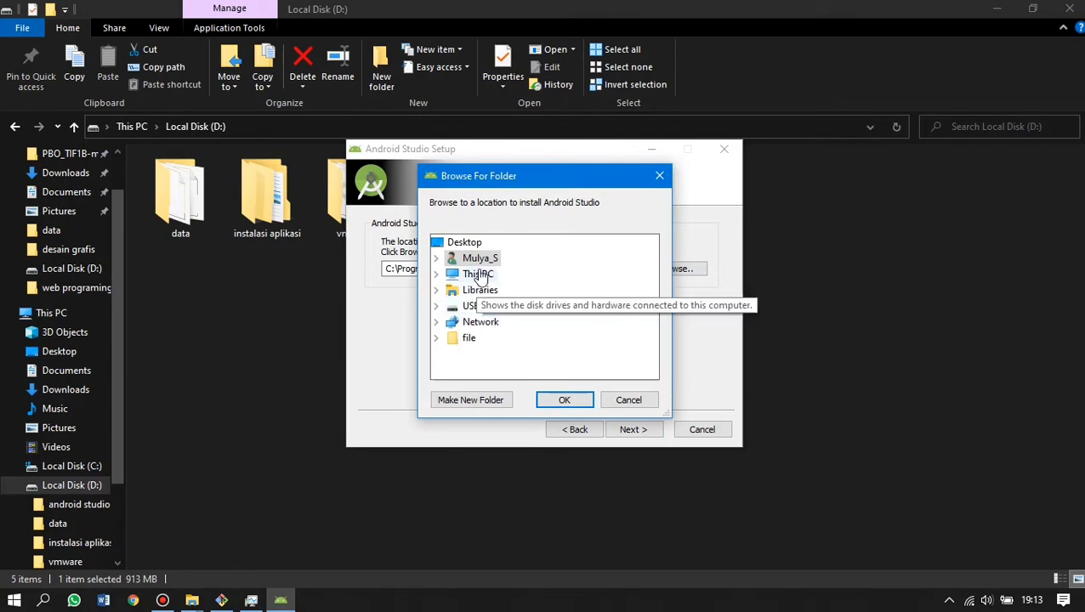
double_click(478, 274)
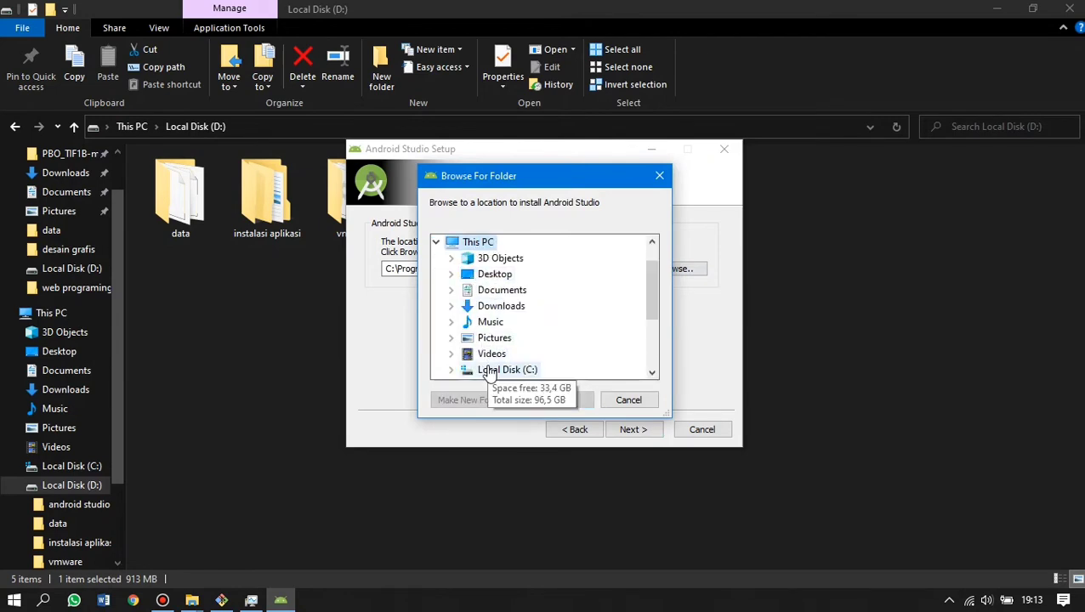
scroll(489, 374, down, 1)
double_click(503, 338)
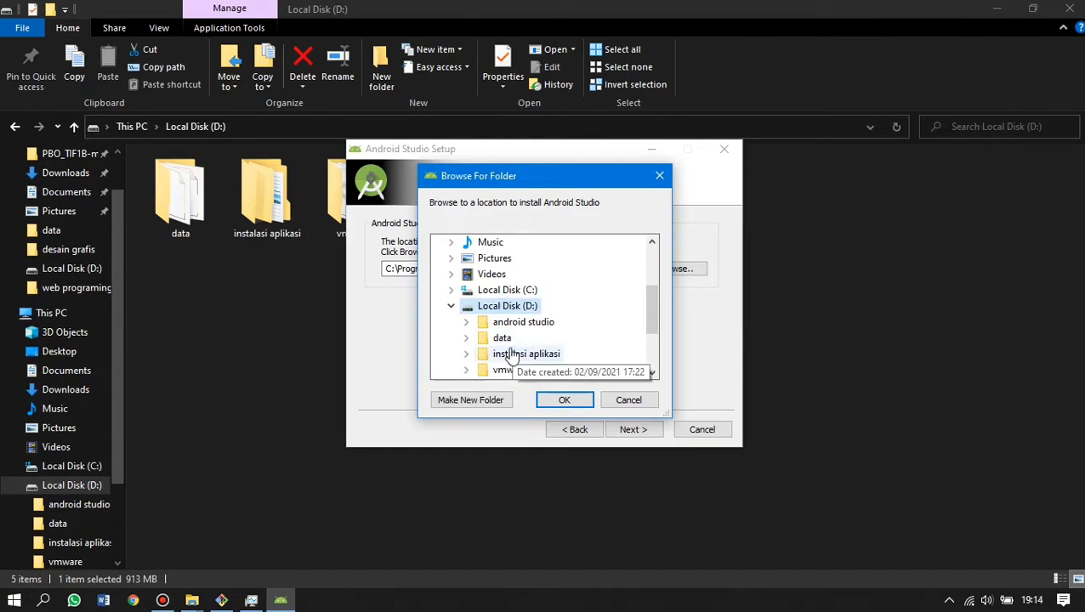
double_click(510, 354)
scroll(535, 368, down, 2)
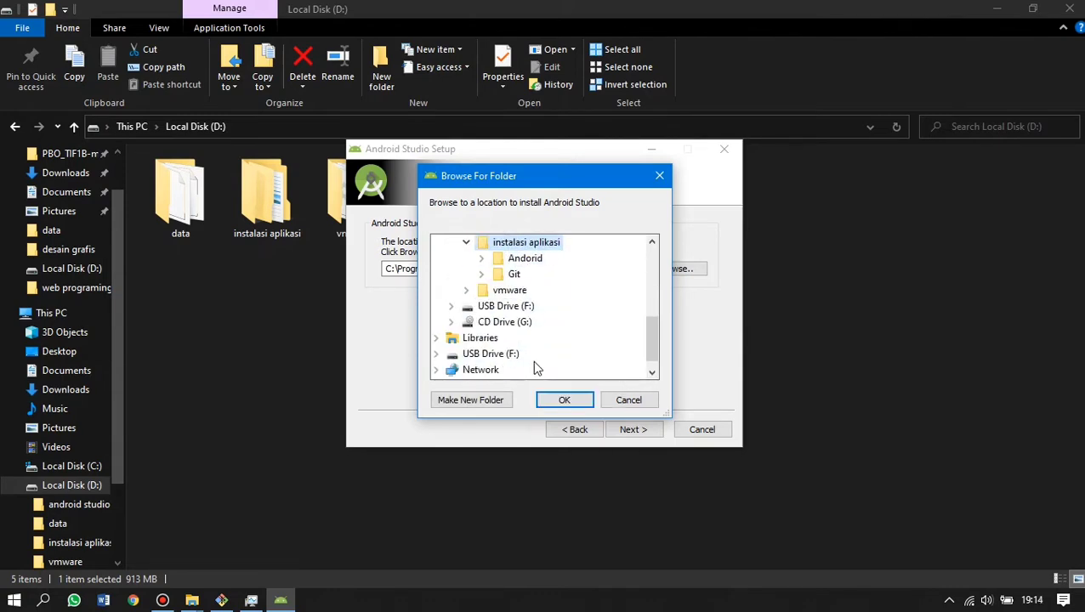
double_click(522, 258)
scroll(522, 267, up, 3)
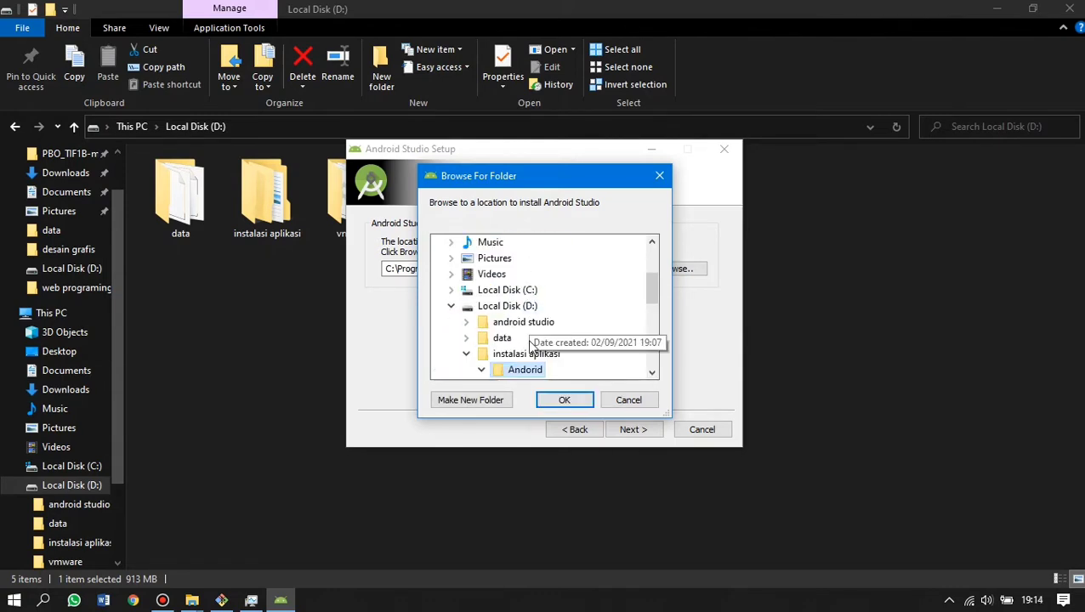
scroll(528, 369, down, 3)
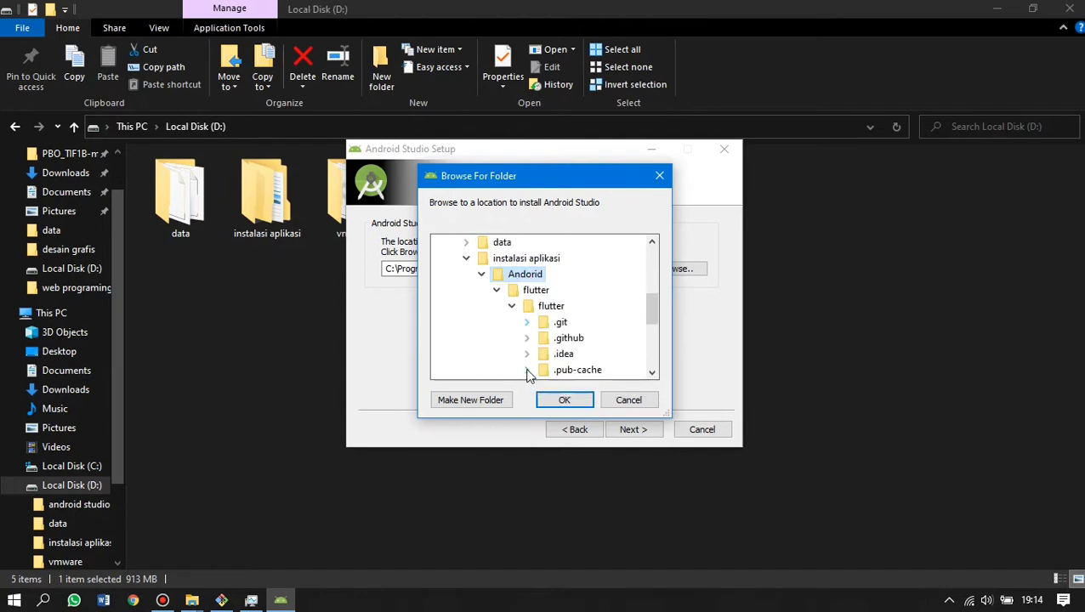
click(537, 292)
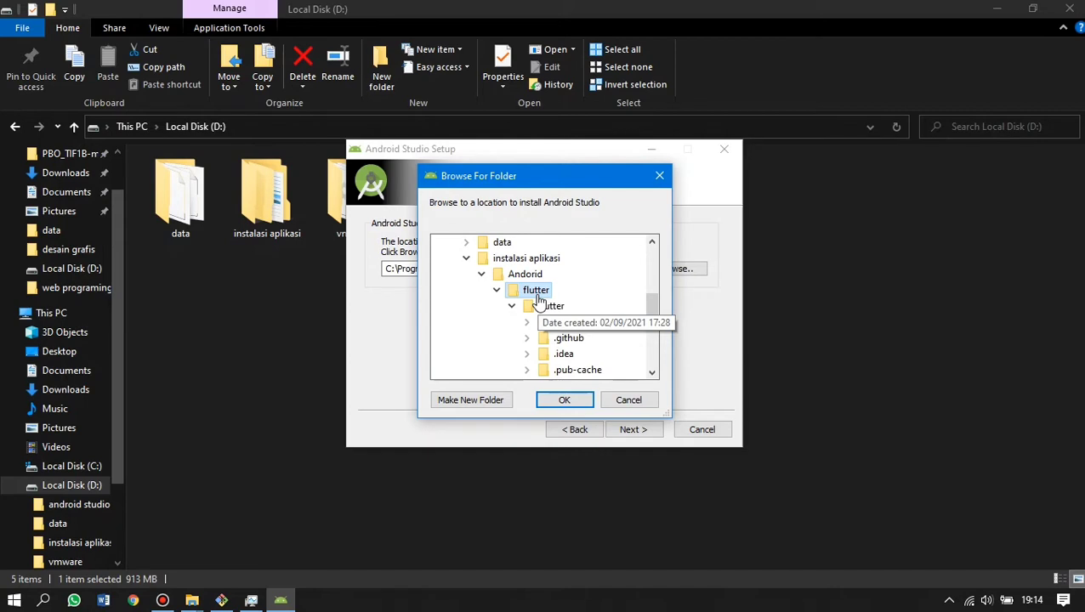
Create an androidstudio folder inside flutter as the installation location and start installing with the Android Studio Start Menu folder.
click(463, 401)
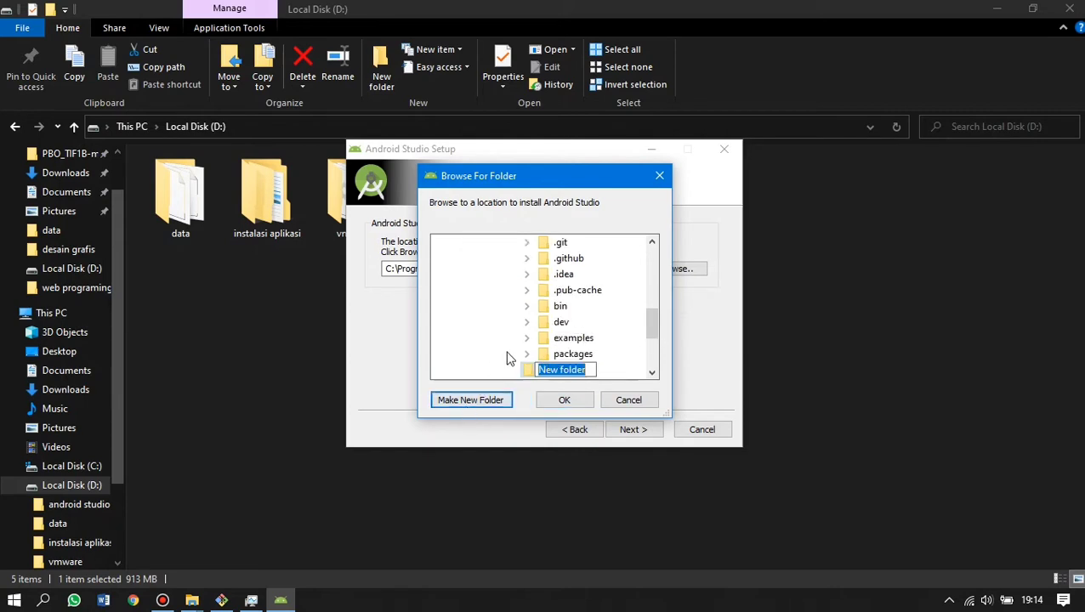
key(BackSpace)
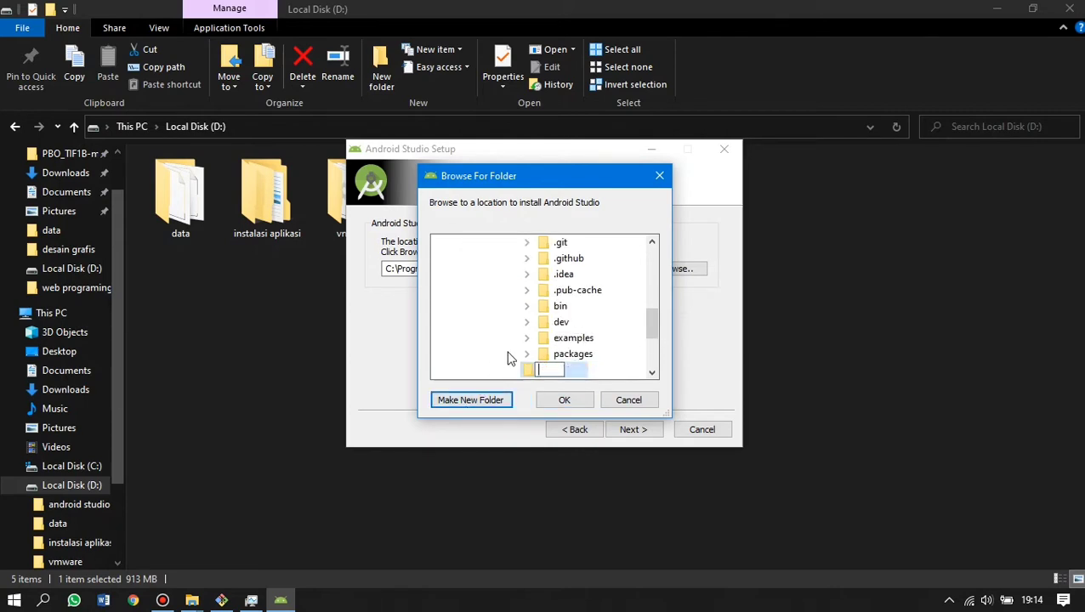
text(androidstudi)
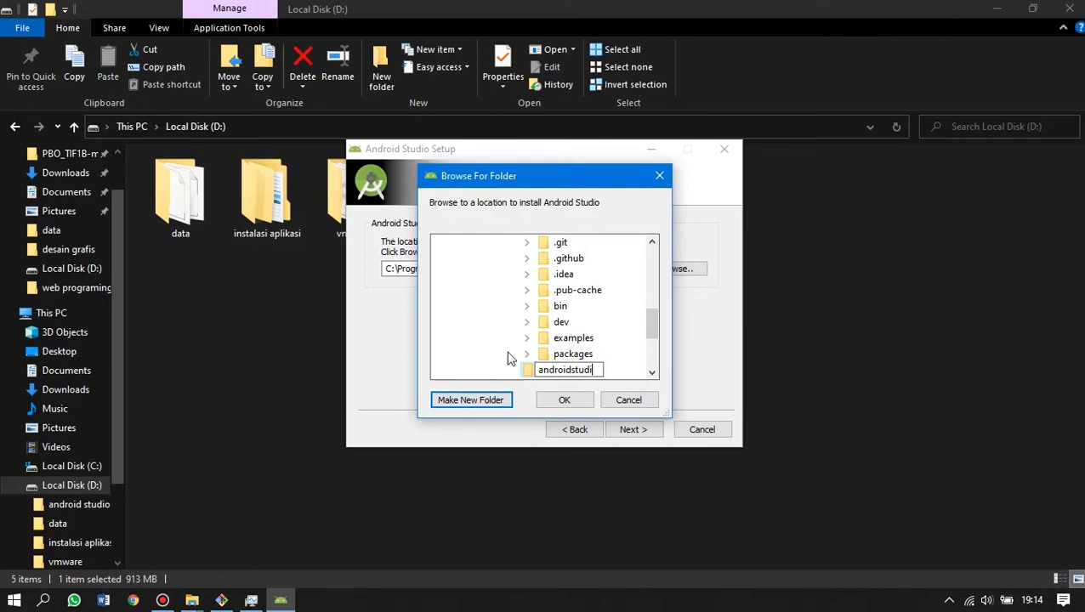
text(o)
key(Return)
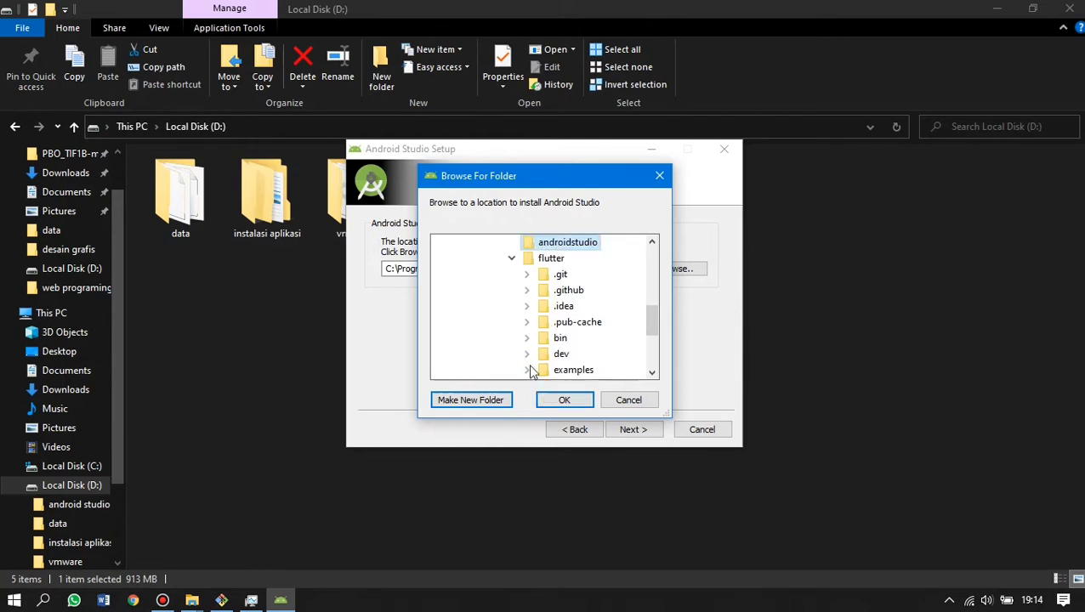
click(572, 401)
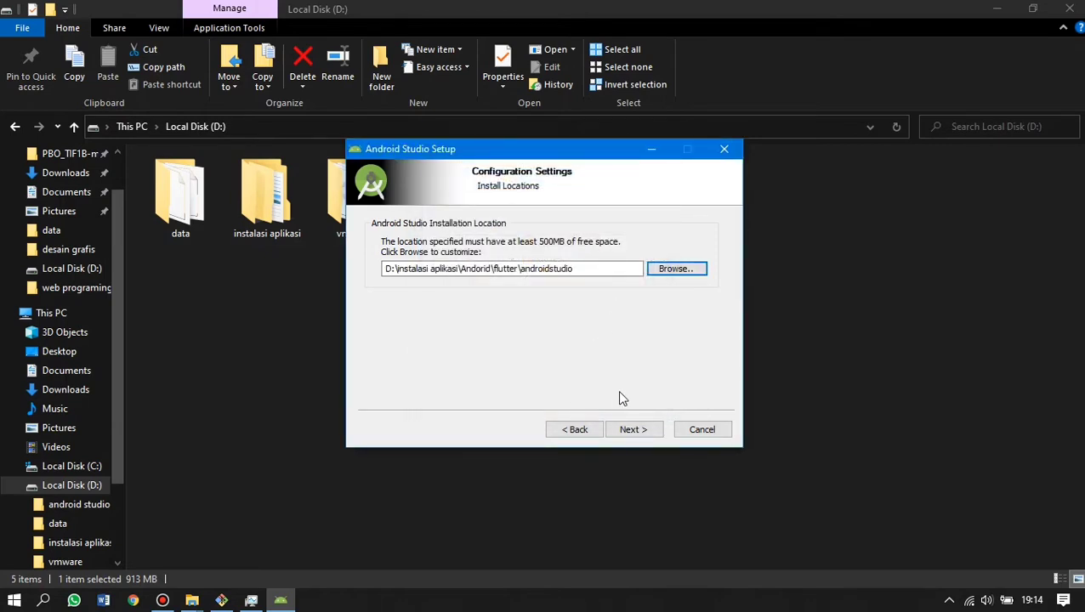
click(633, 429)
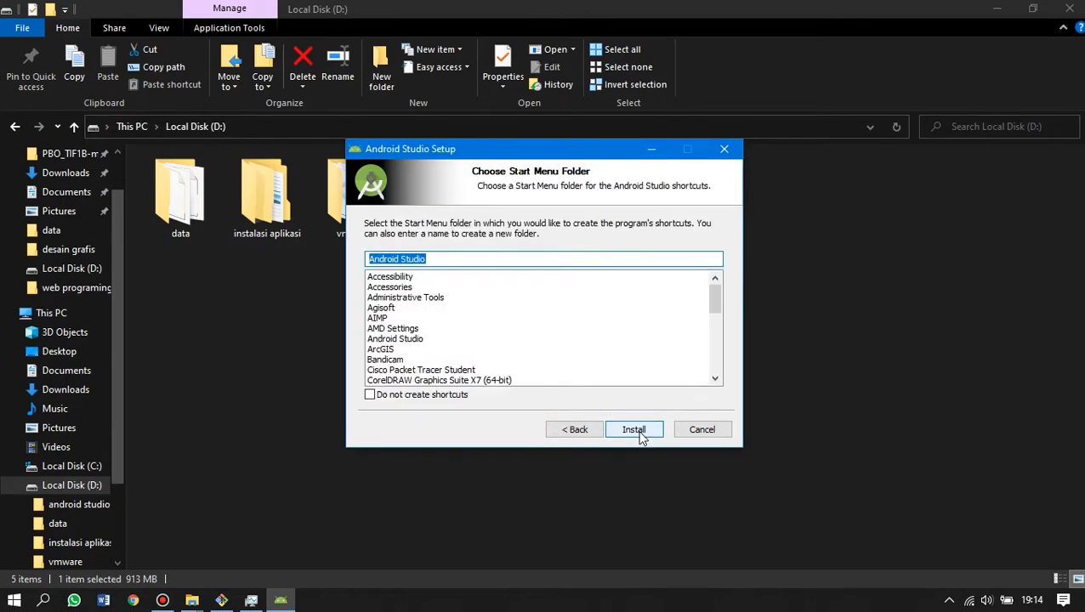
click(633, 430)
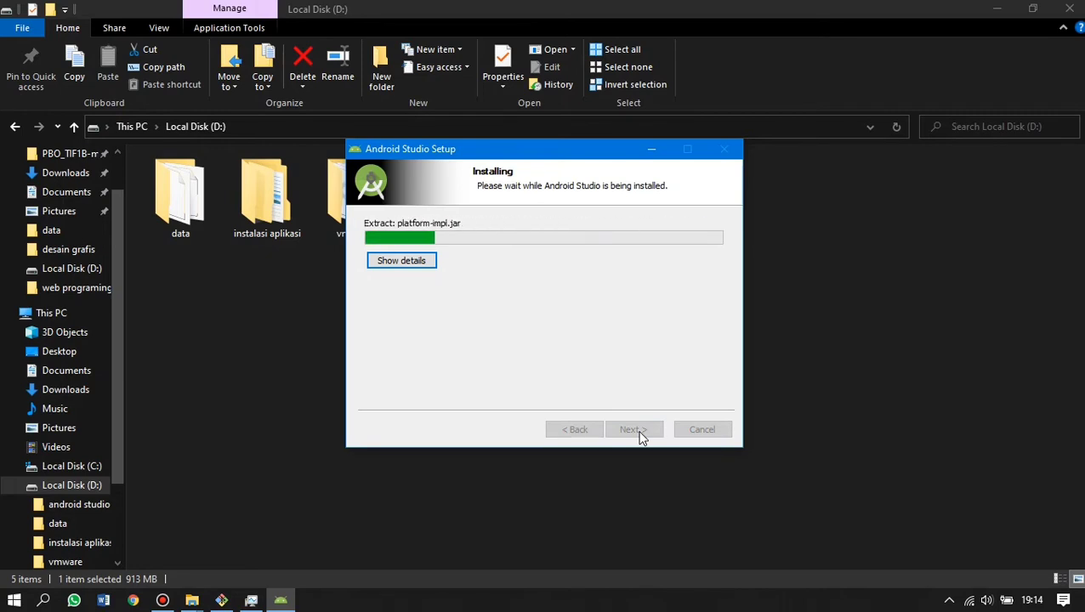
key(alt+Tab)
key(alt+Tab)
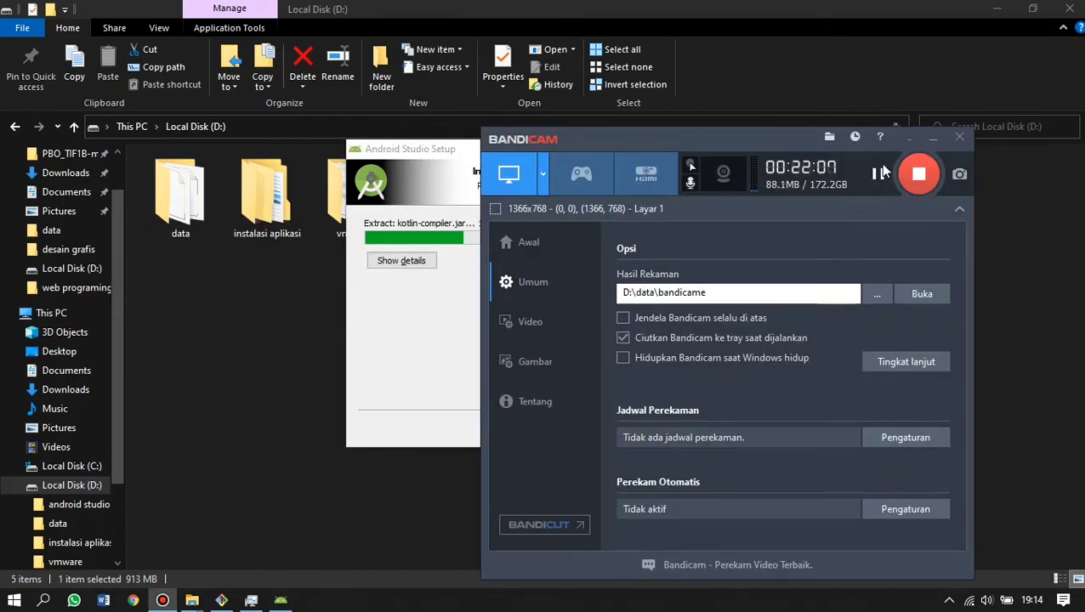
click(879, 174)
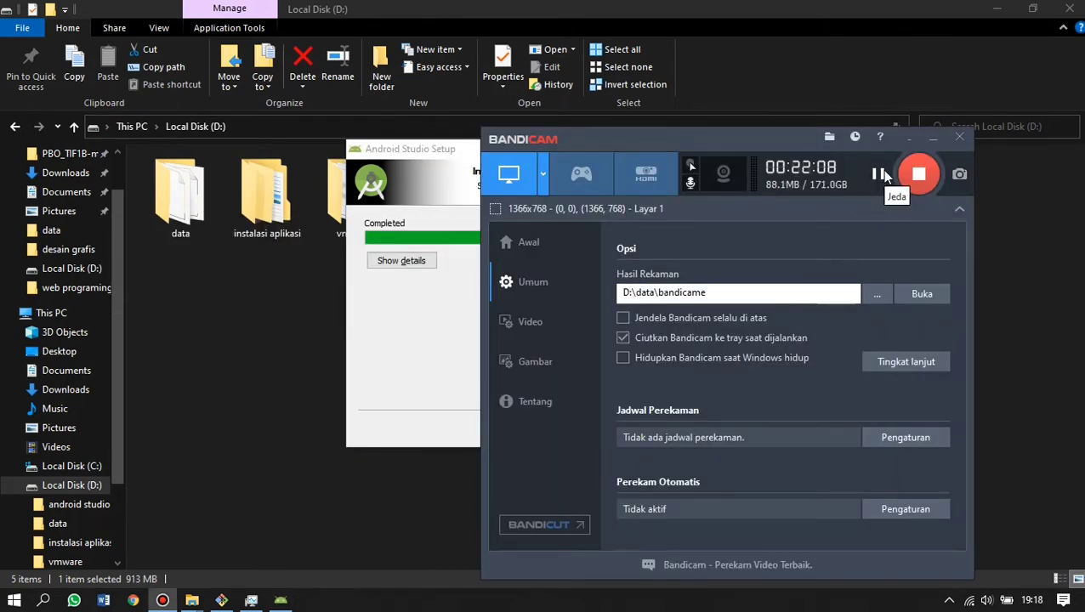
click(932, 138)
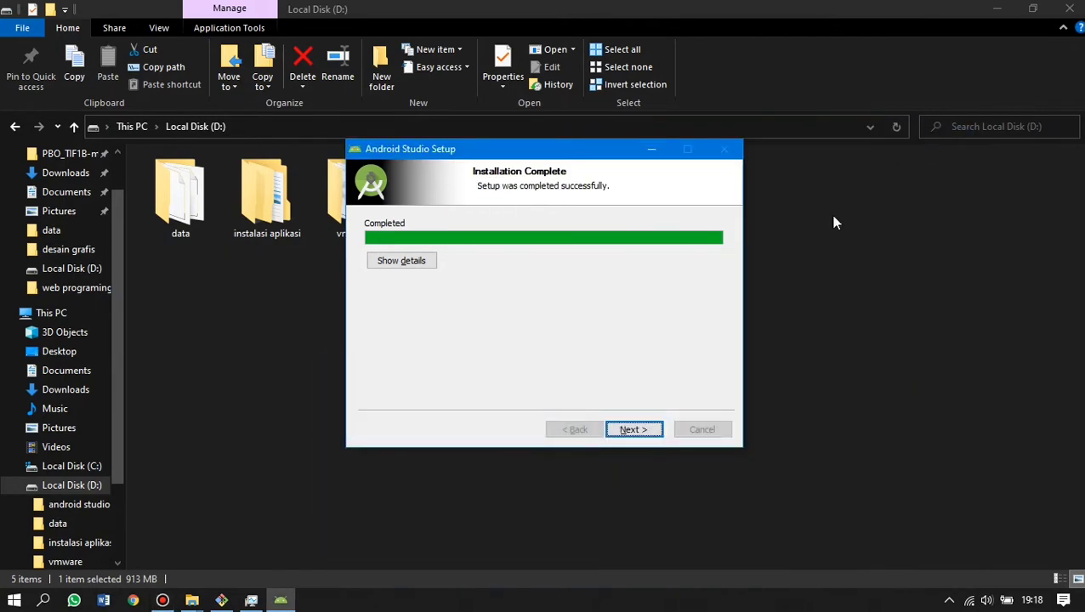
Finish the Android Studio setup with Start Android Studio enabled.
click(634, 429)
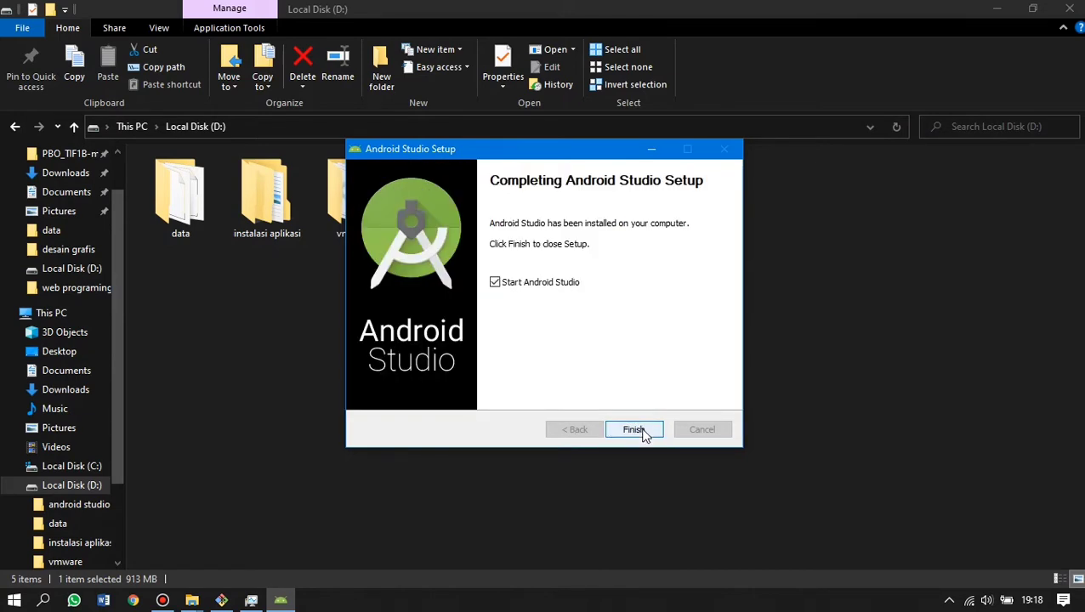
click(634, 430)
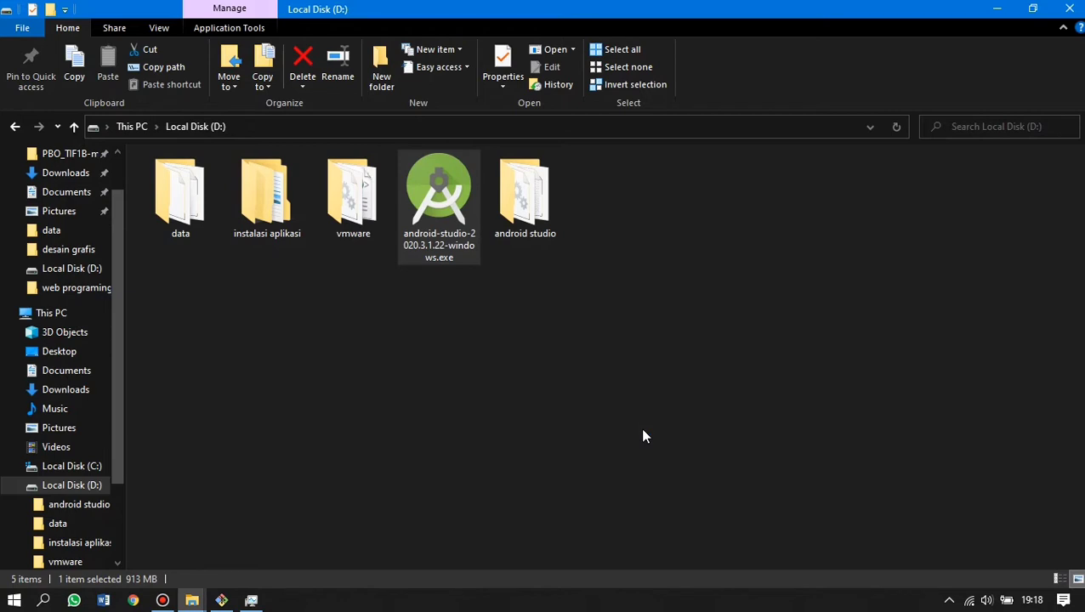
key(alt)
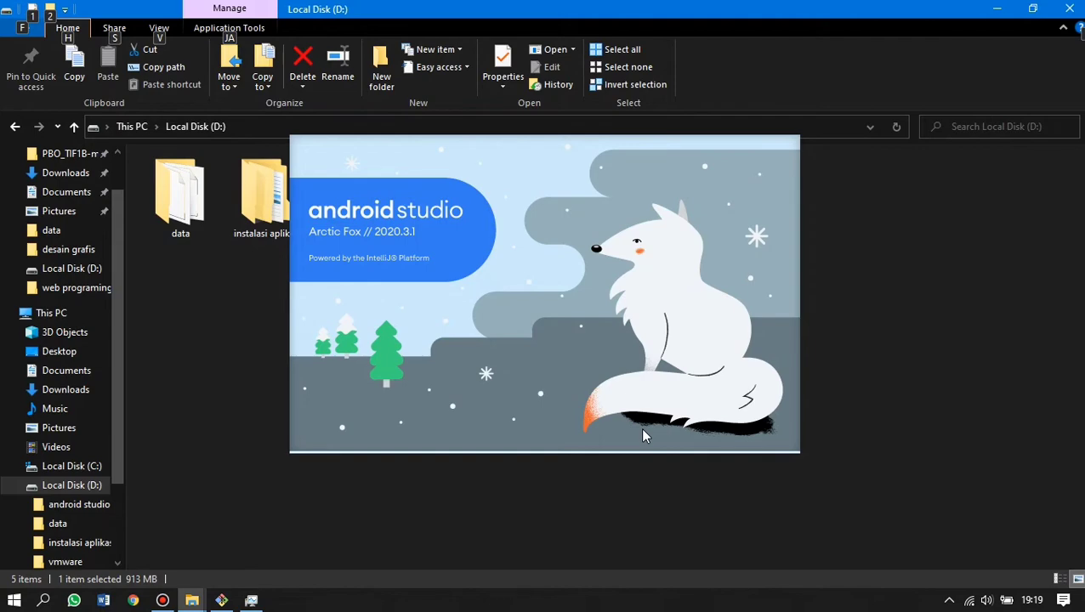
key(alt+Tab)
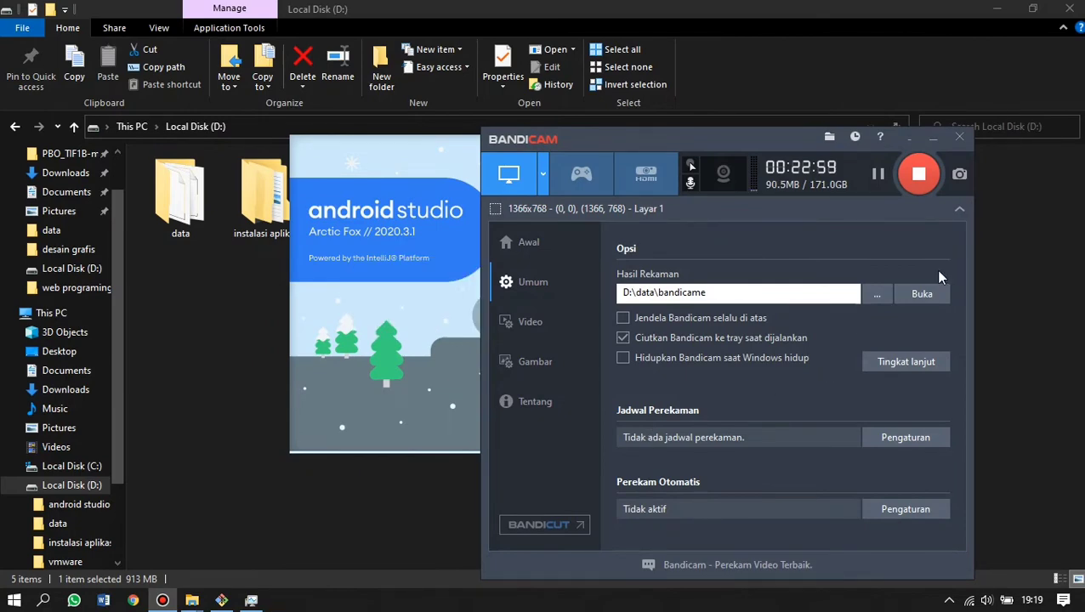
click(934, 138)
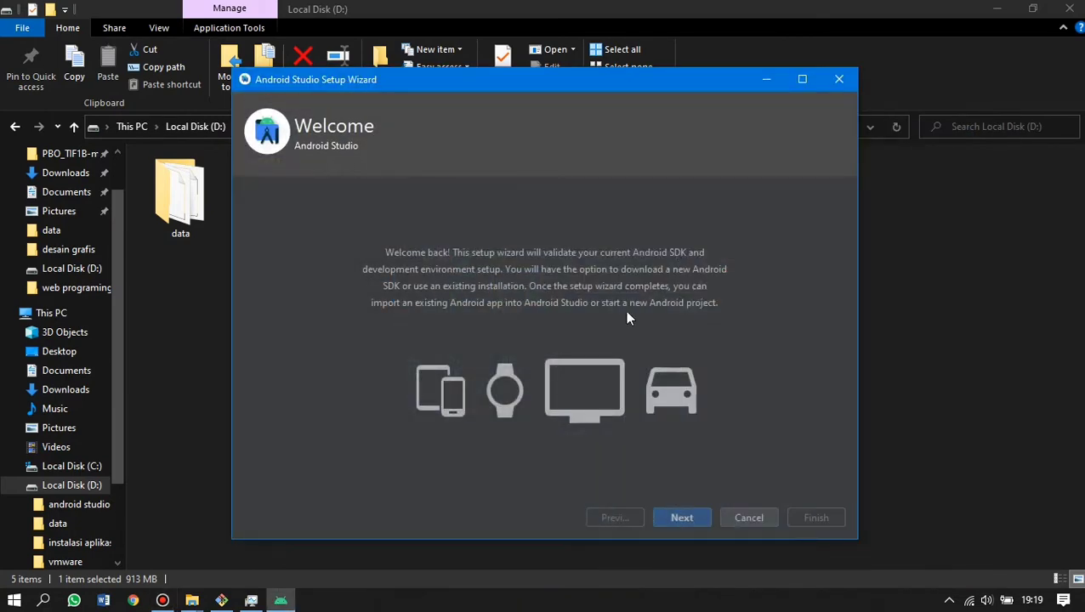
Complete the Setup Wizard with the Standard install type and Darcula theme, and start downloading the SDK components.
click(672, 516)
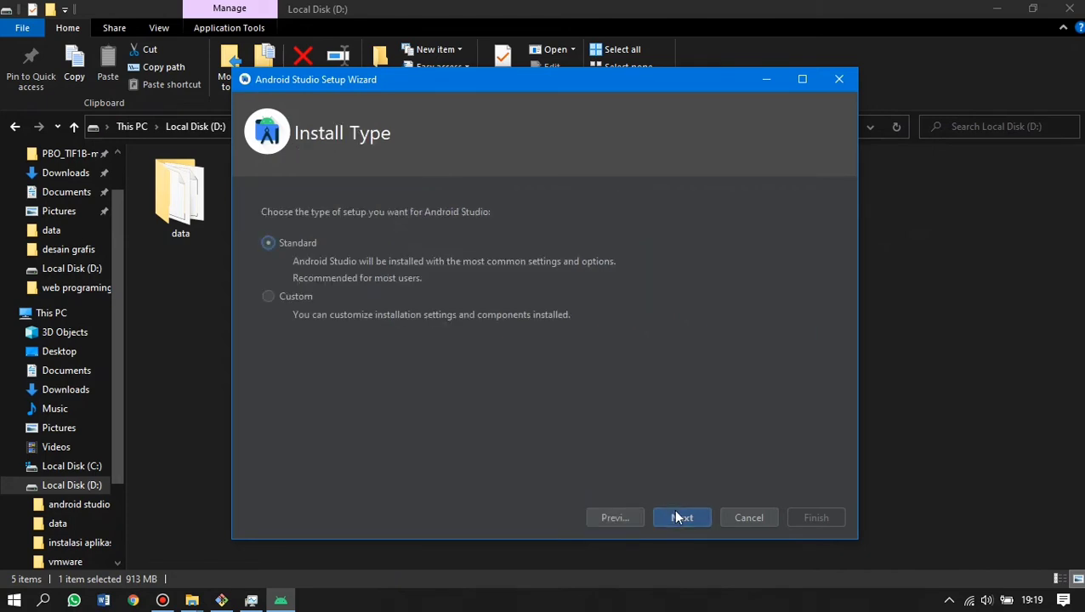
click(678, 517)
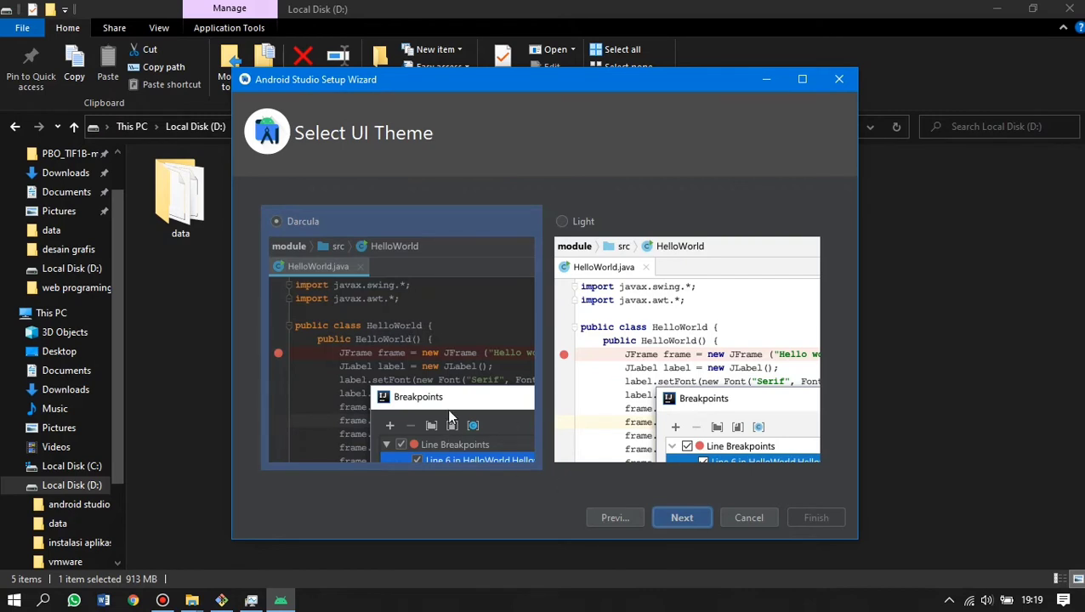
click(685, 519)
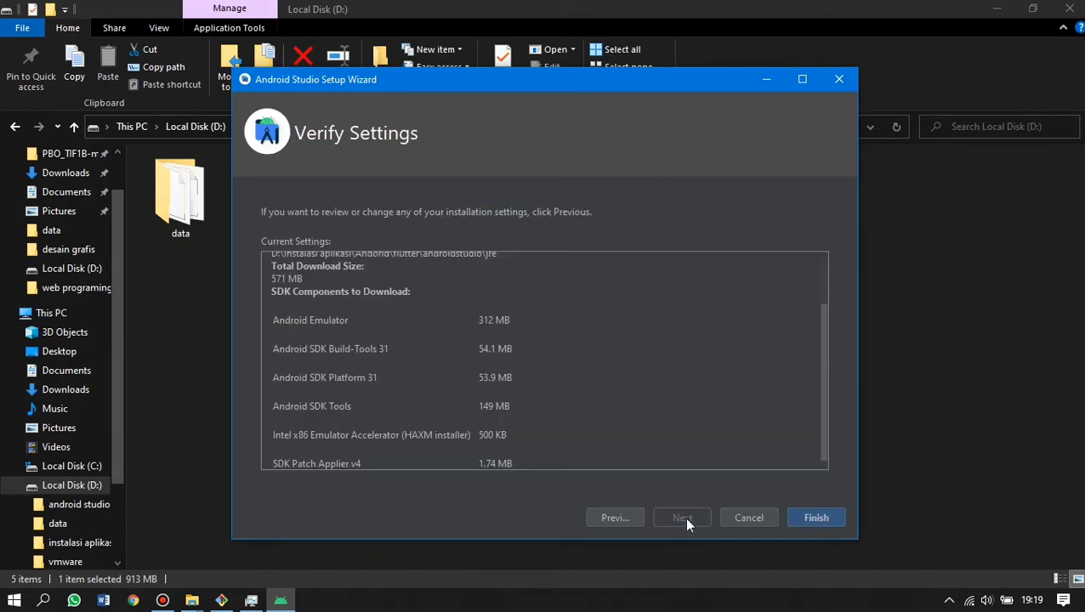
click(792, 518)
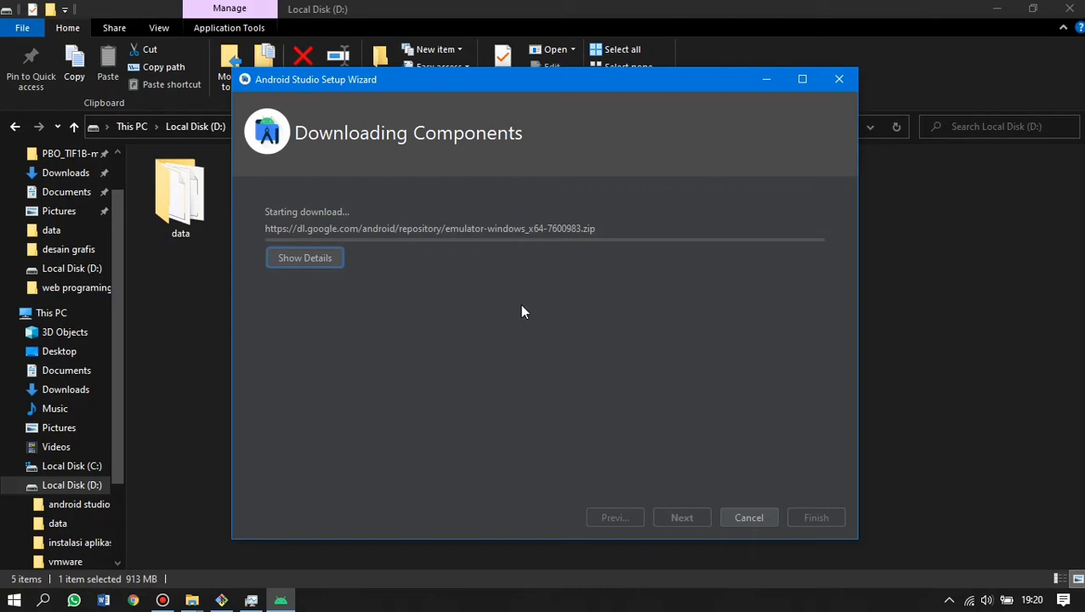
key(alt+Tab)
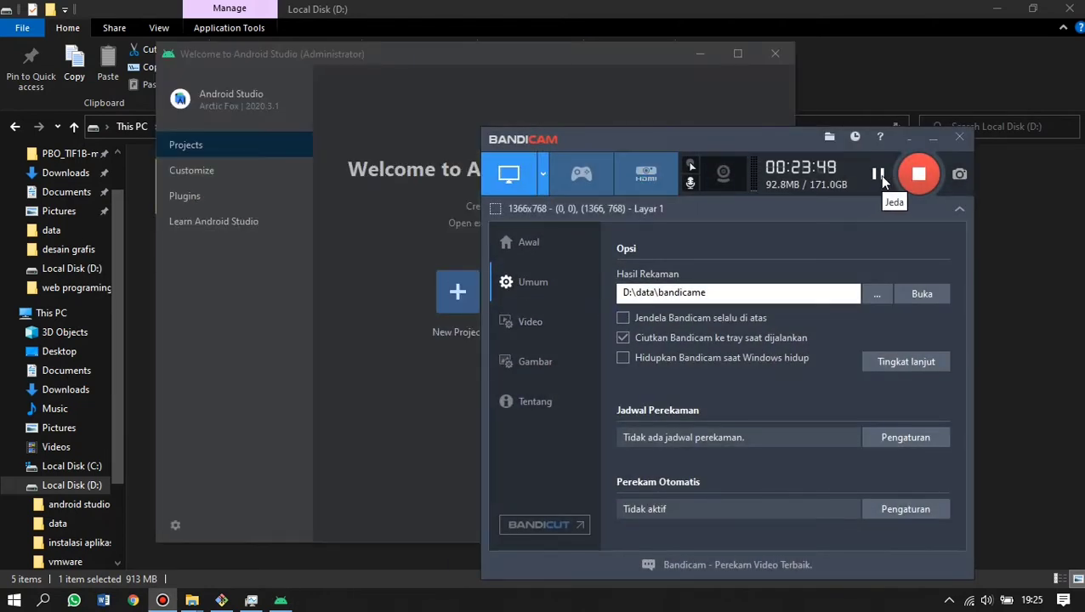
click(927, 138)
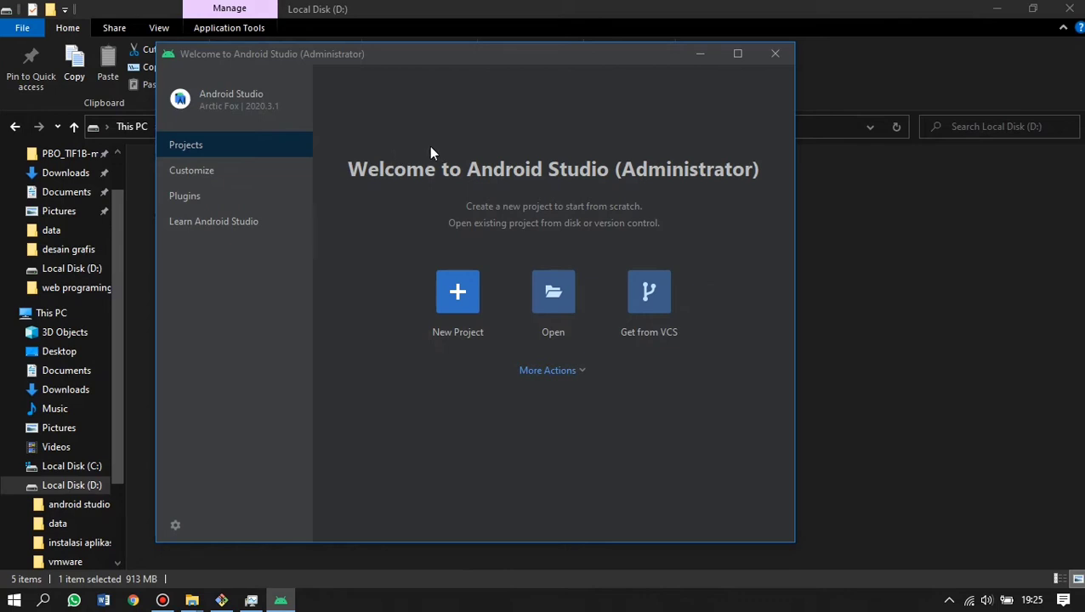
Start a new phone and tablet project from the Empty Activity template.
click(472, 304)
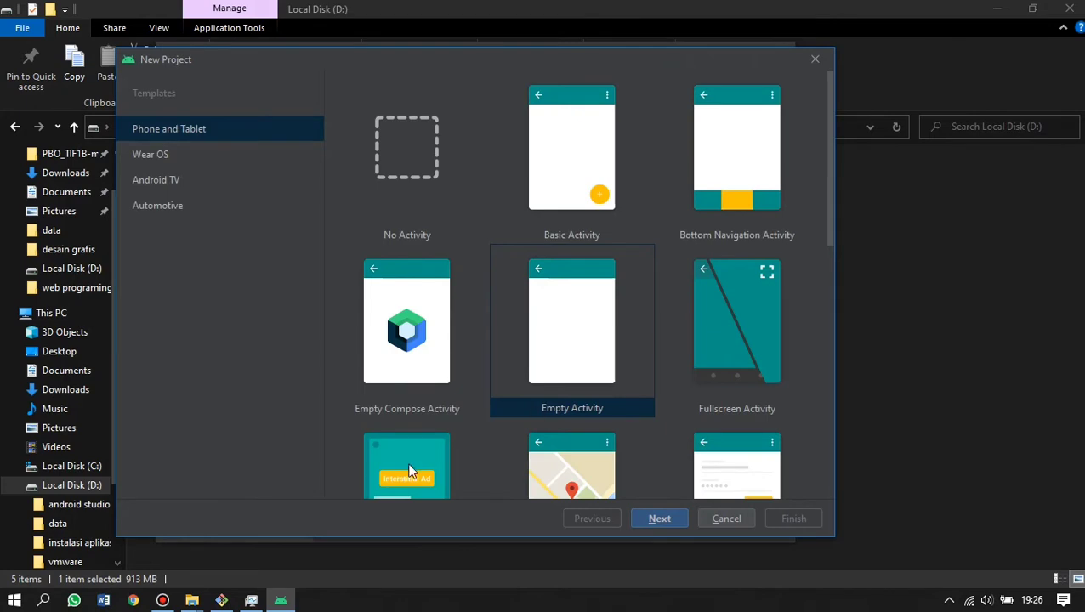
click(594, 331)
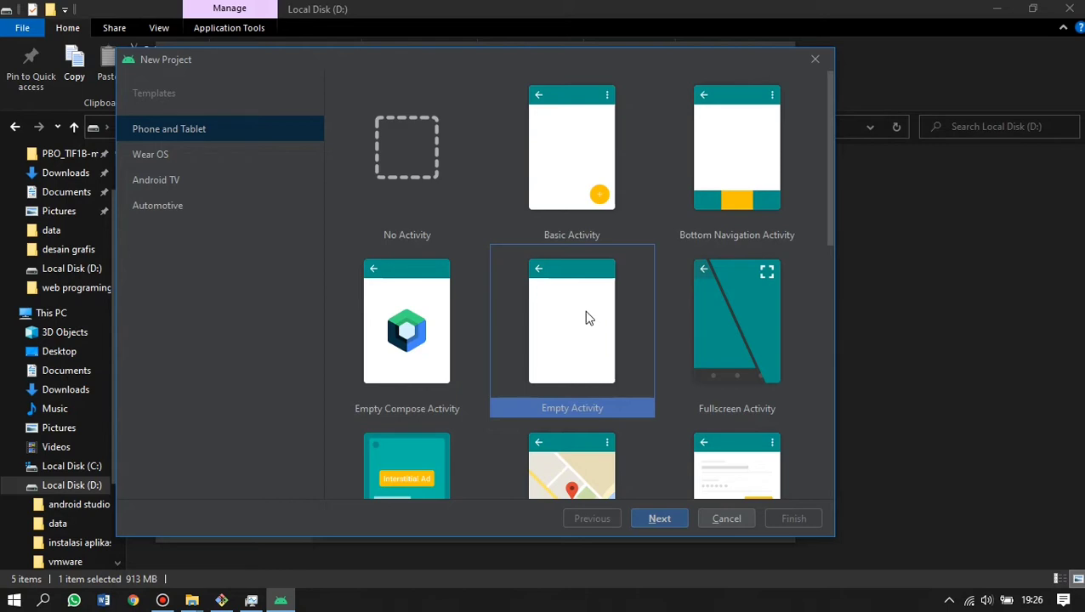
click(656, 517)
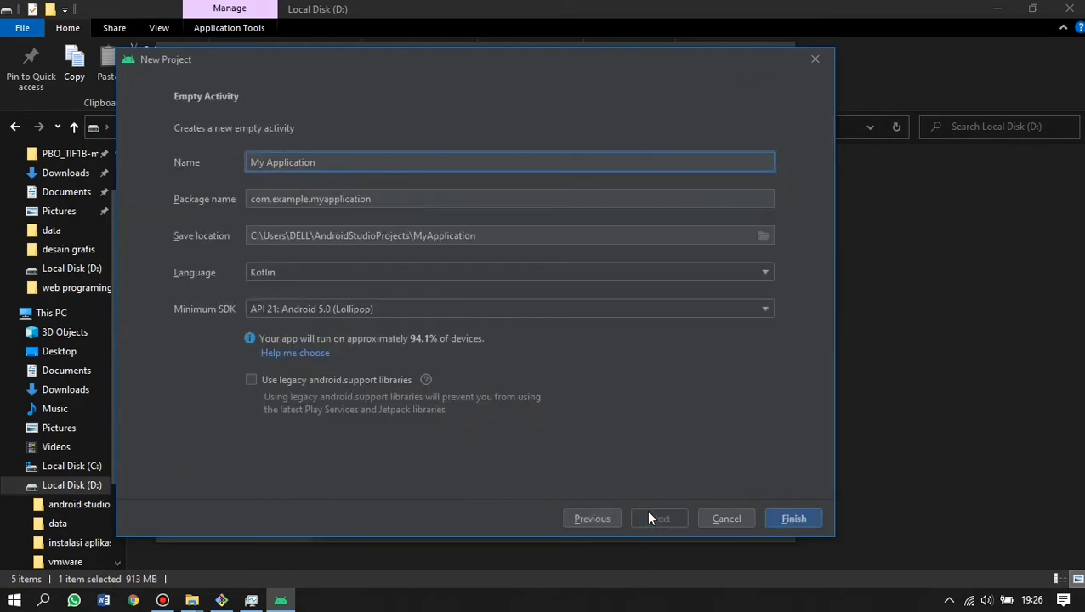
Create the project as My Application with package com.example.myapplication, the default save location, Kotlin, and minimum SDK API 21: Android 5.0 (Lollipop).
click(325, 204)
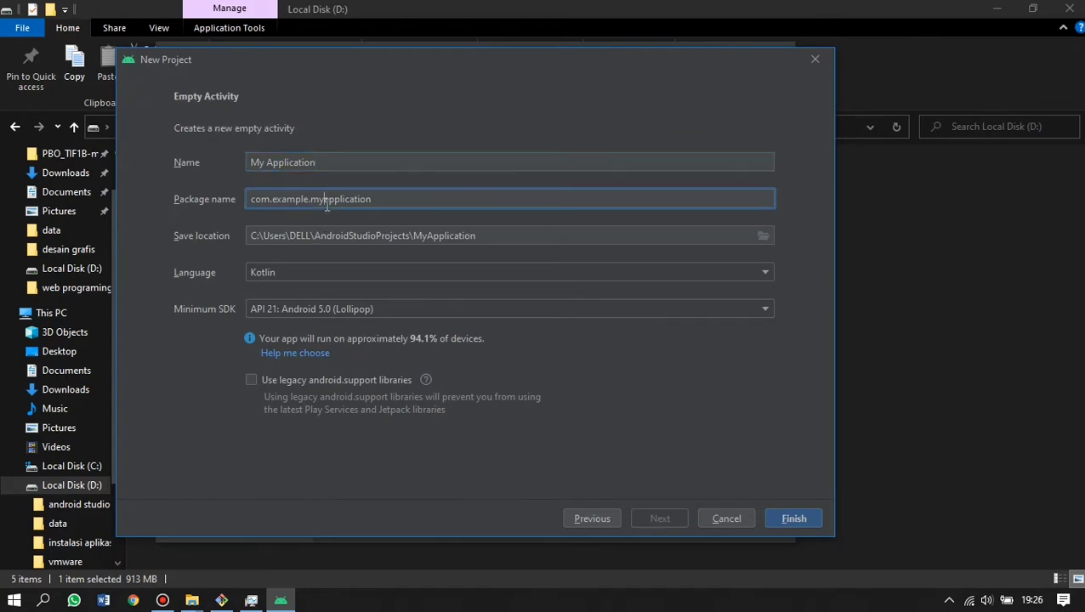
click(350, 236)
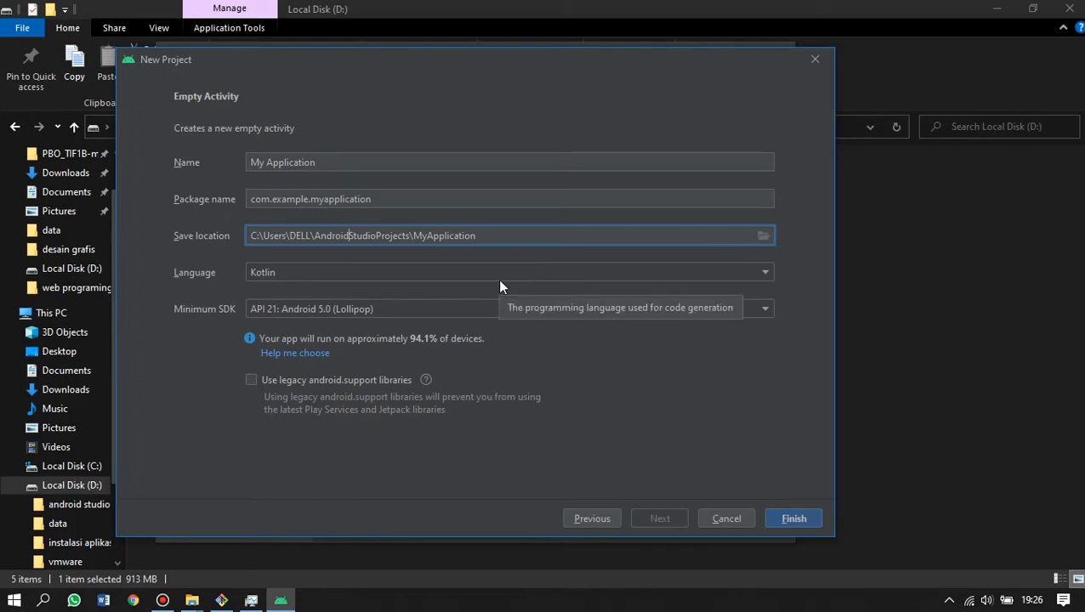
click(505, 314)
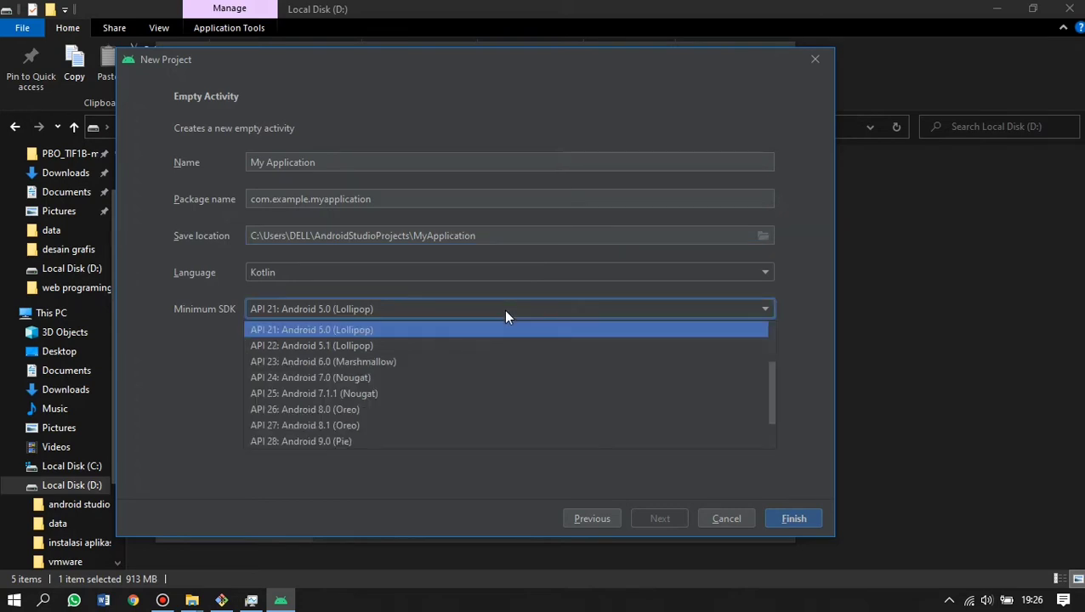
click(505, 316)
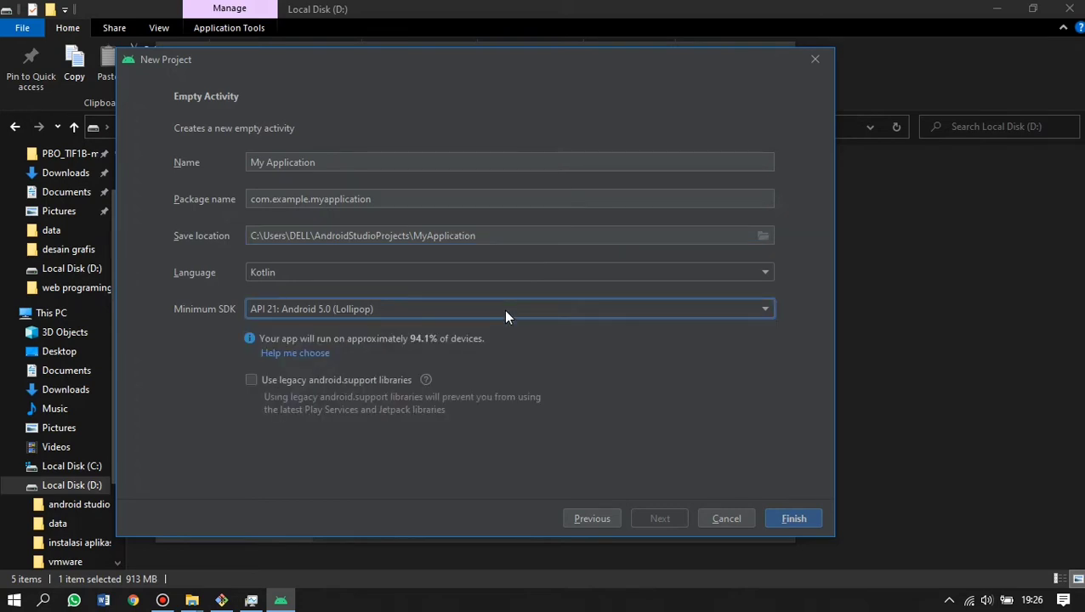
click(806, 526)
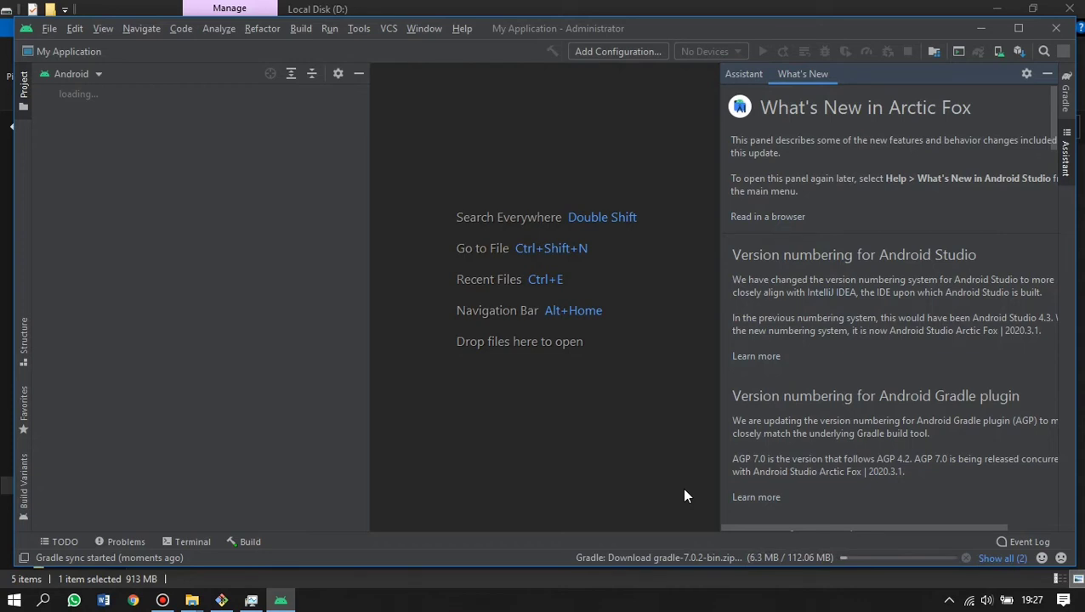
click(162, 601)
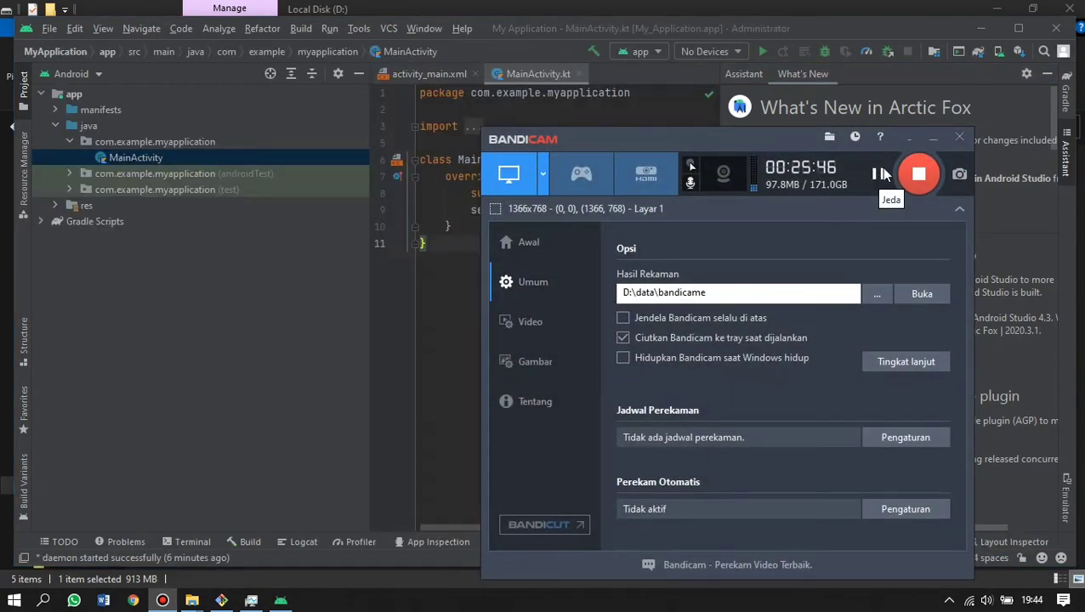
click(924, 138)
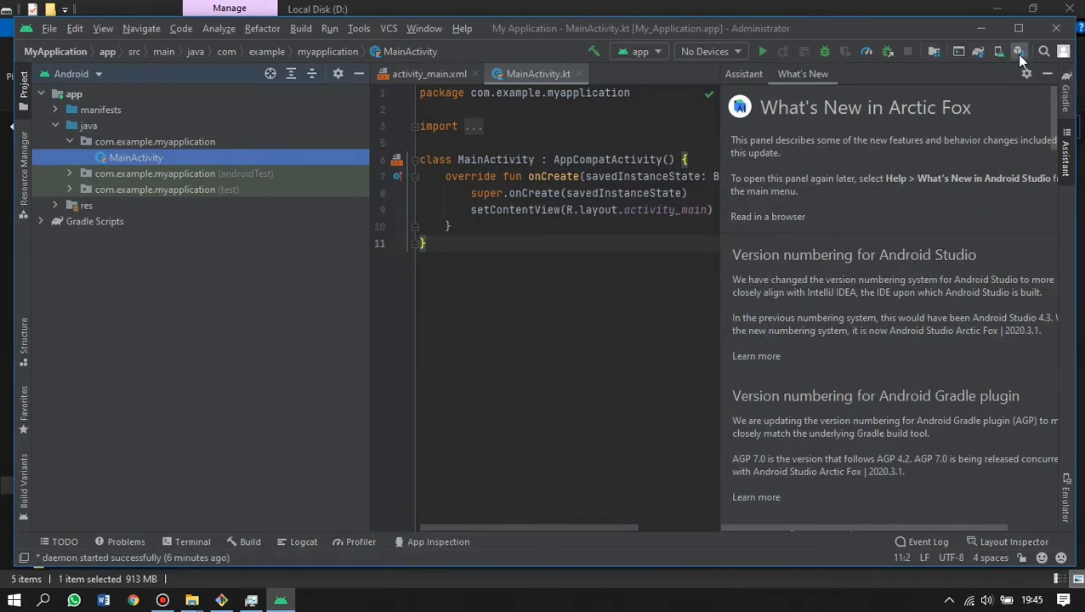
Open the SDK Manager to view the Android SDK platforms.
click(1017, 55)
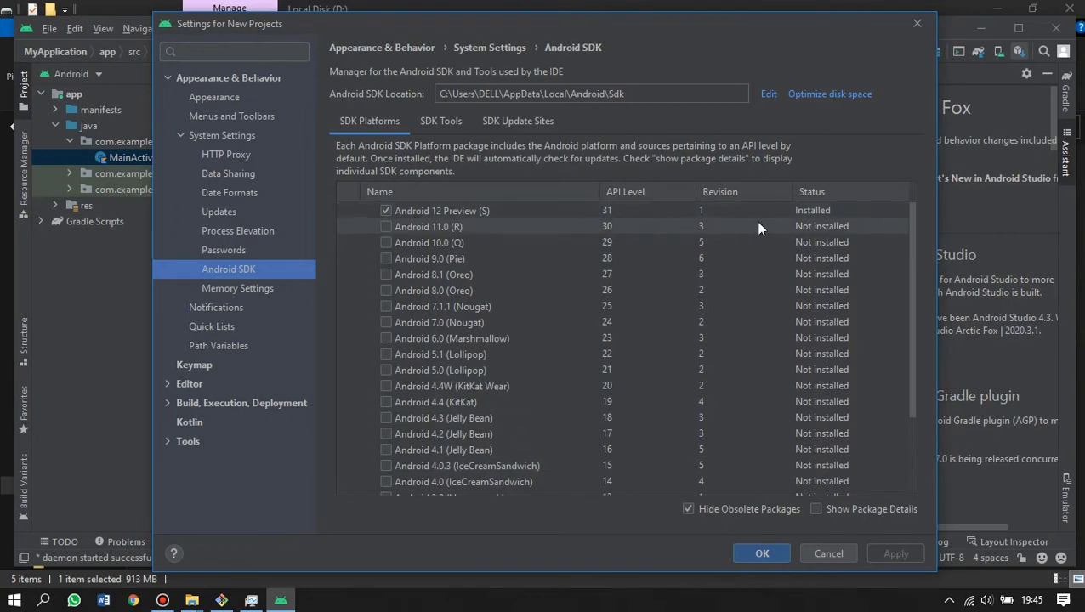
Replace the Android 12 Preview (S) SDK platform with Android 9.0 (Pie), accepting the SDK license to start the installation.
click(384, 210)
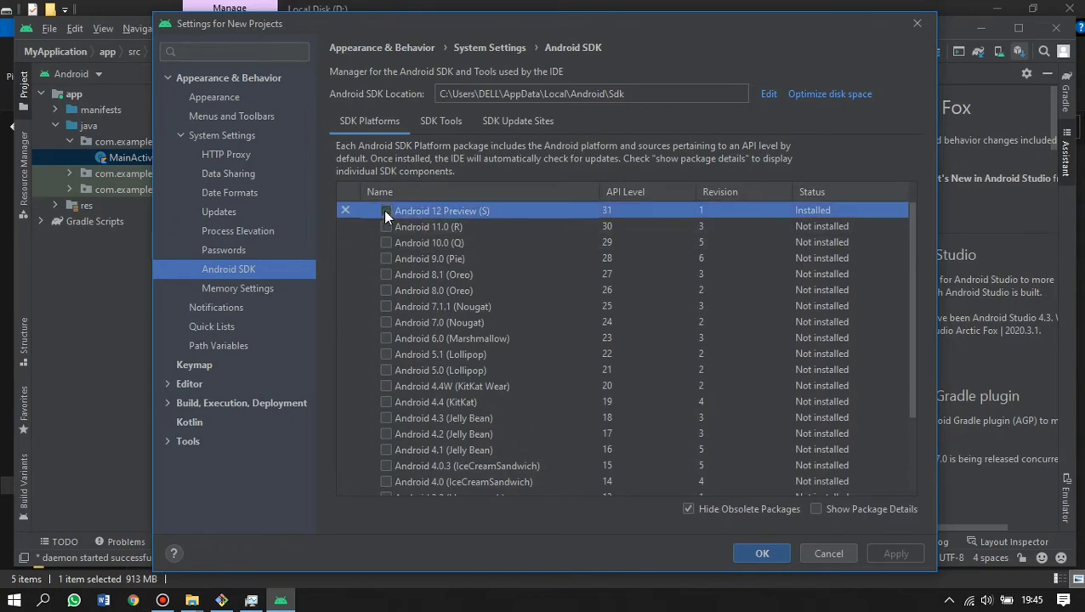
click(385, 259)
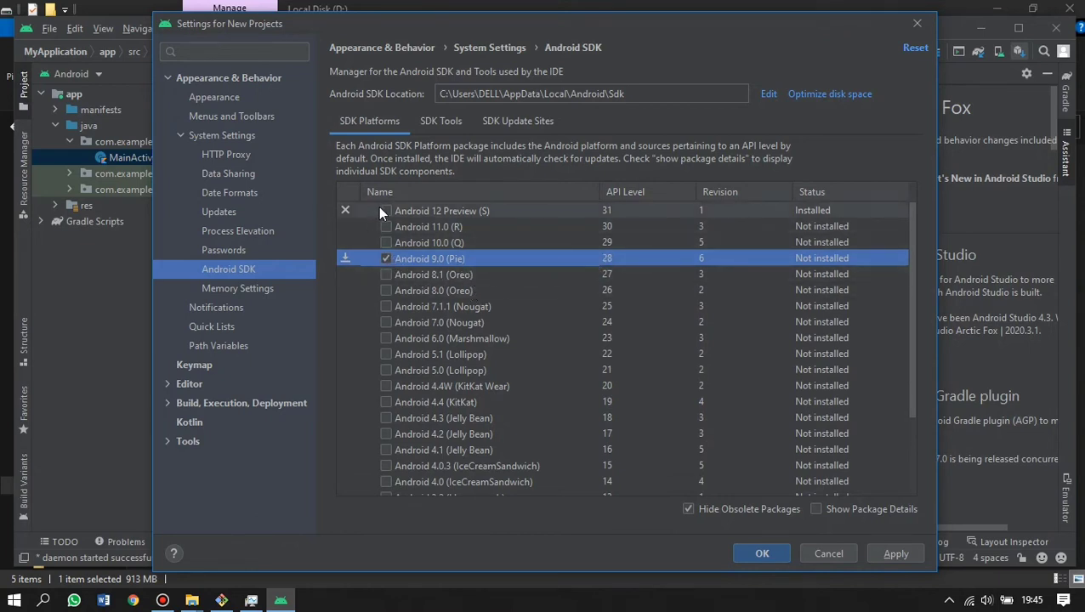
click(897, 553)
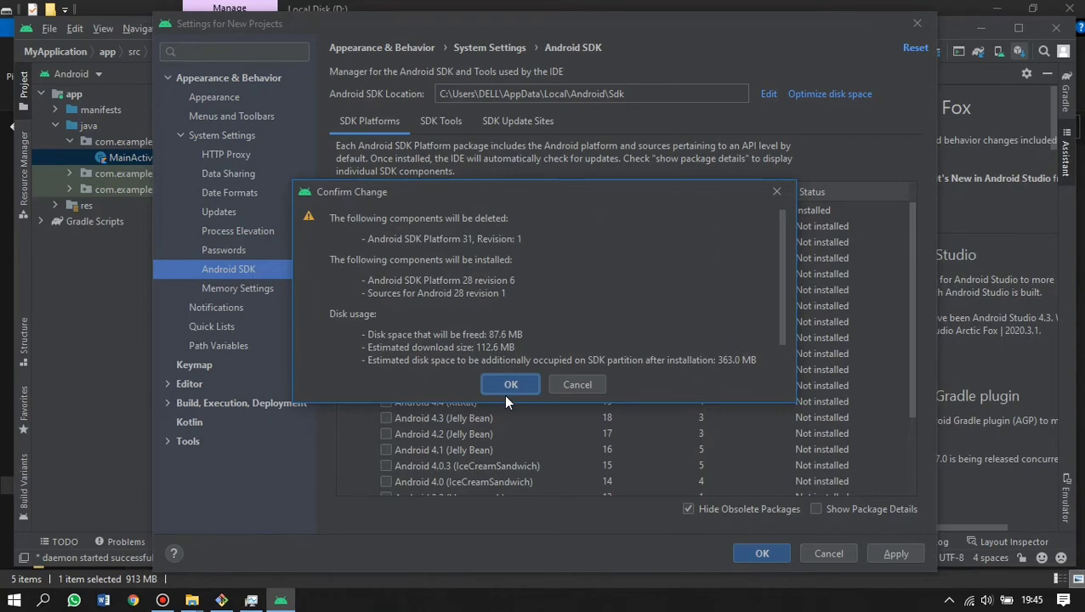
click(509, 385)
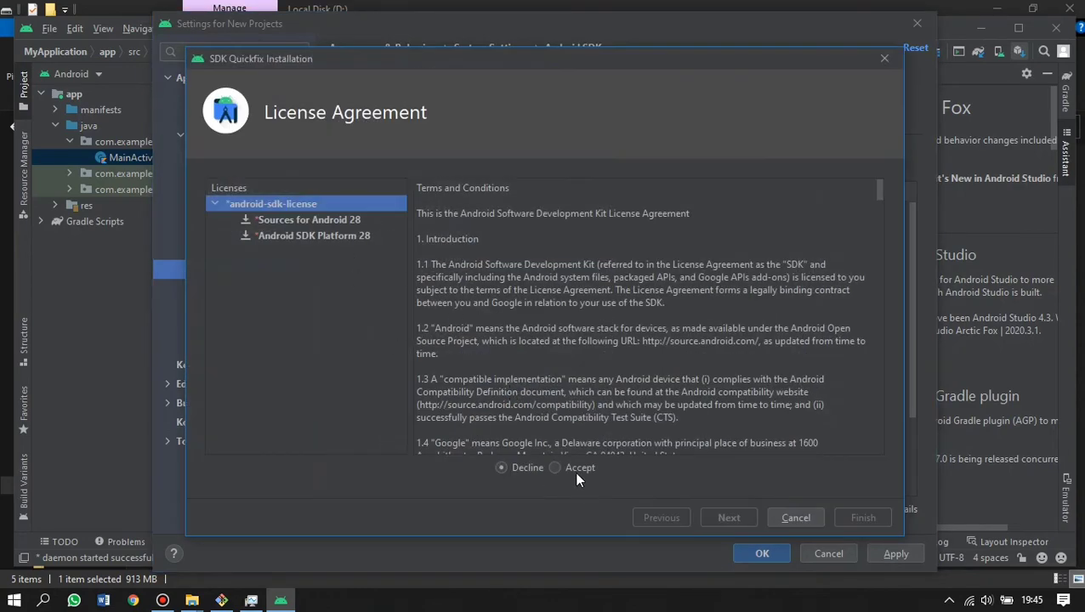
click(574, 467)
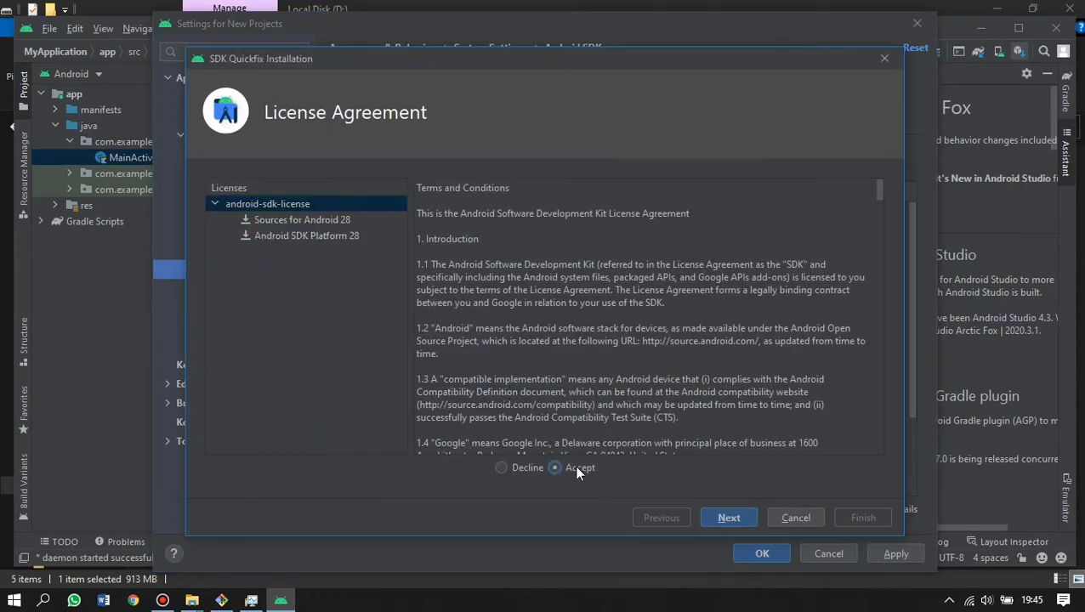
click(729, 517)
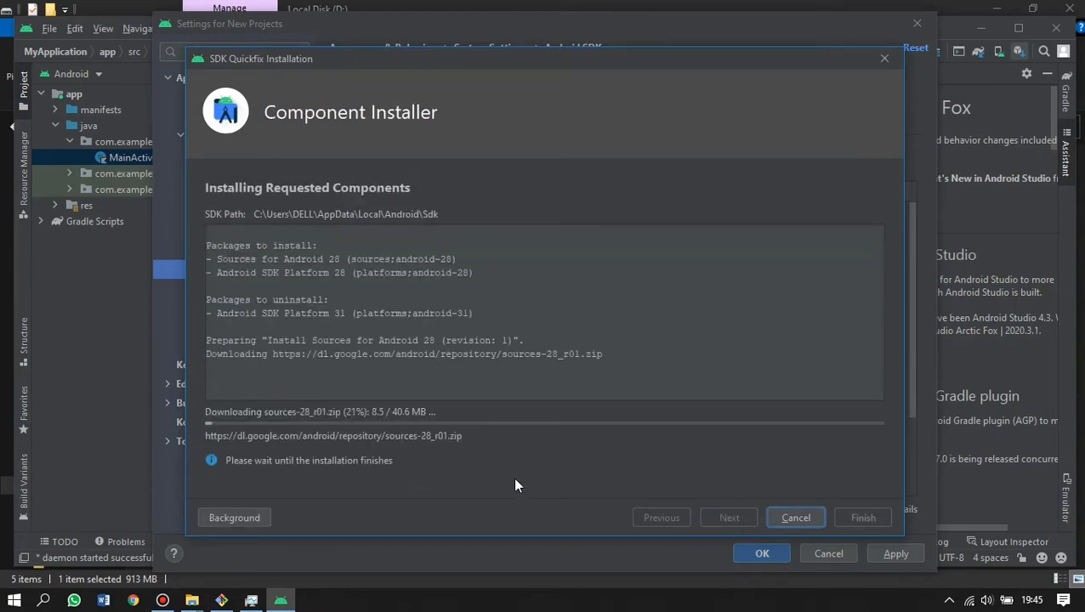
Switch to the Git Bash terminal and run flutter doctor while the SDK components install.
click(221, 600)
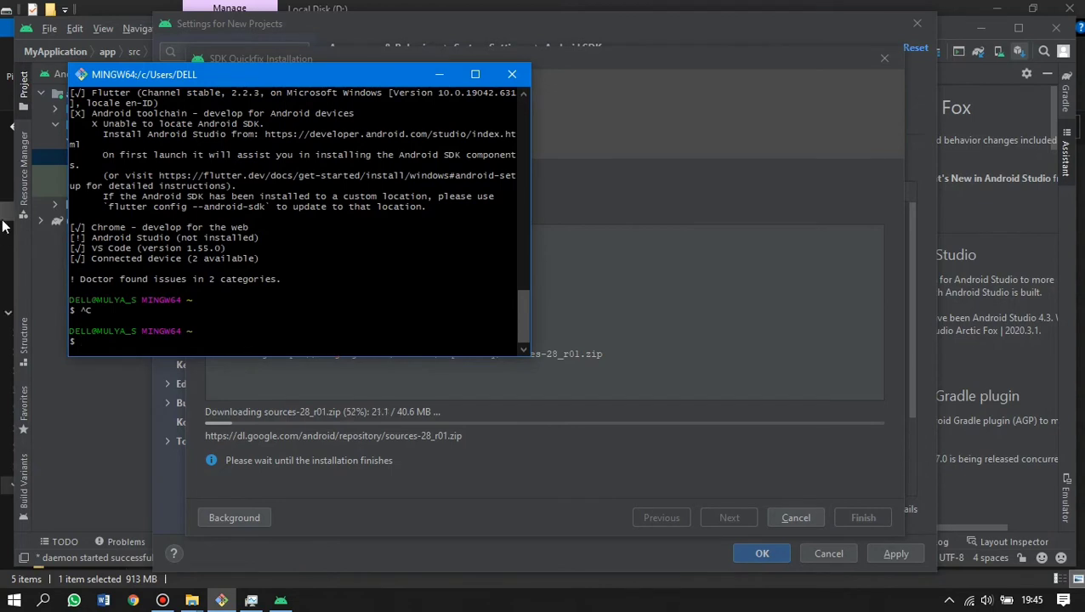
text(flutter doctor)
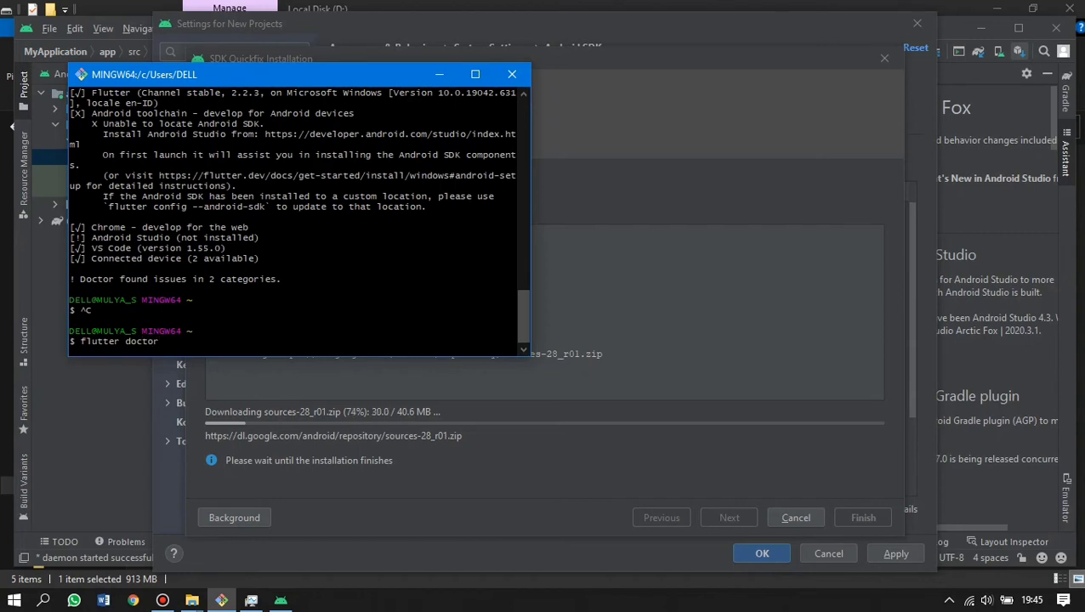
key(Return)
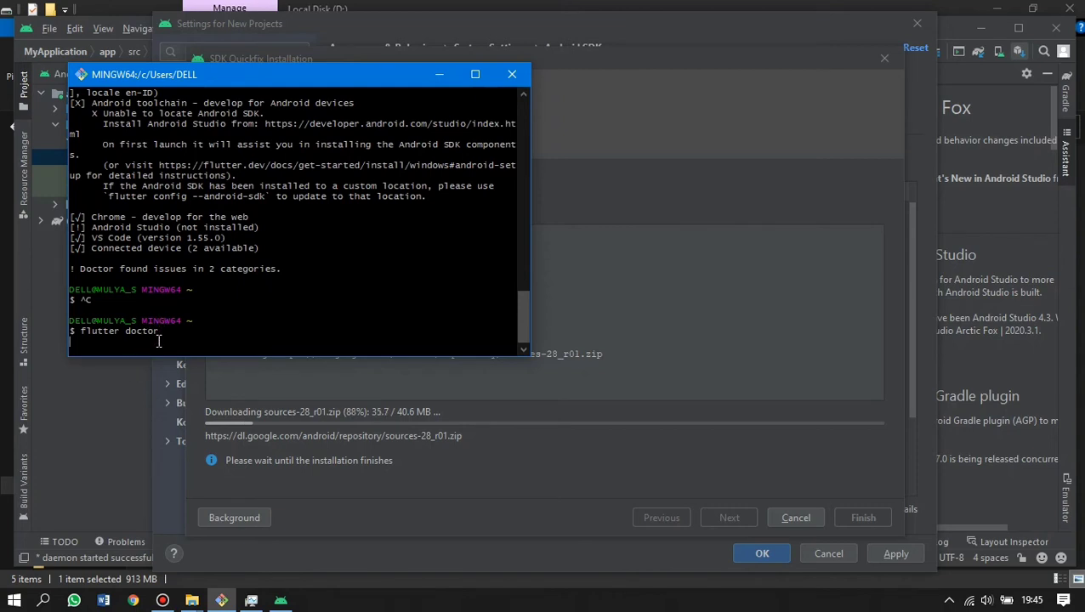
key(Return)
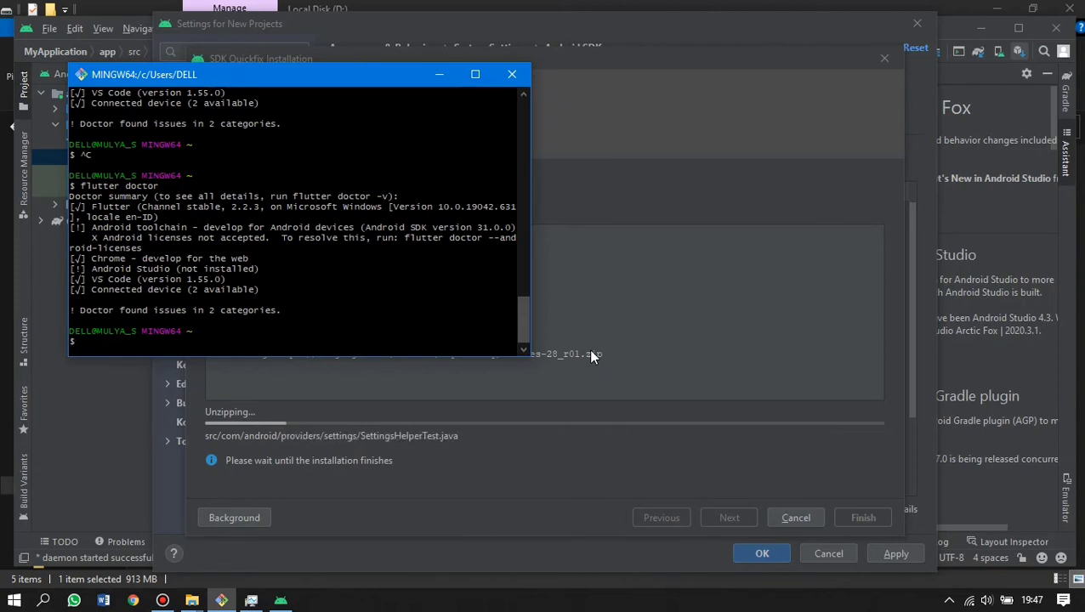
Run flutter doctor once more to recheck the Flutter setup.
text(f)
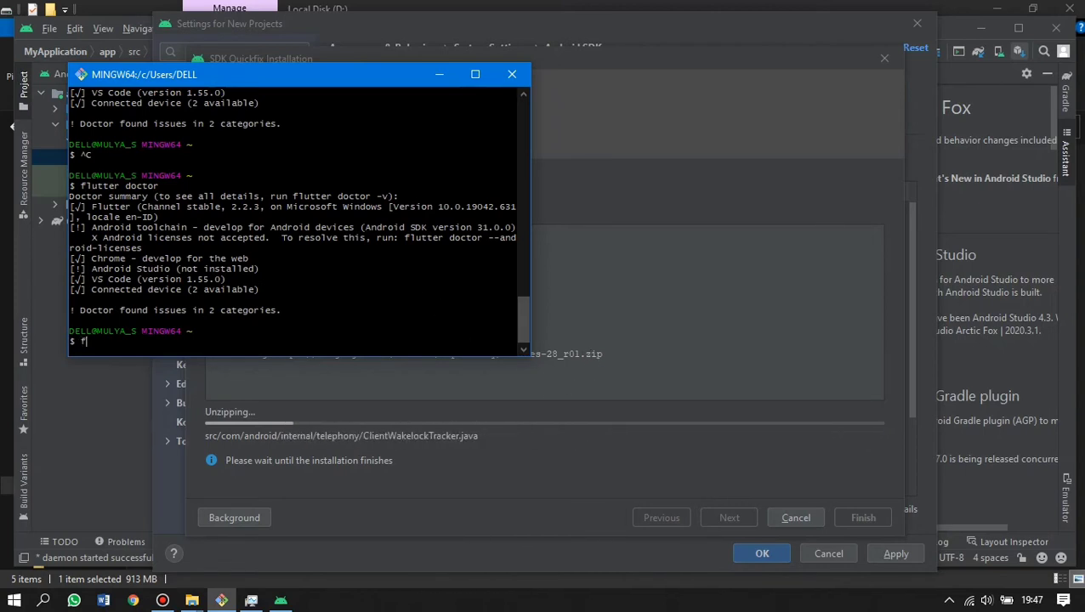
text(lutter )
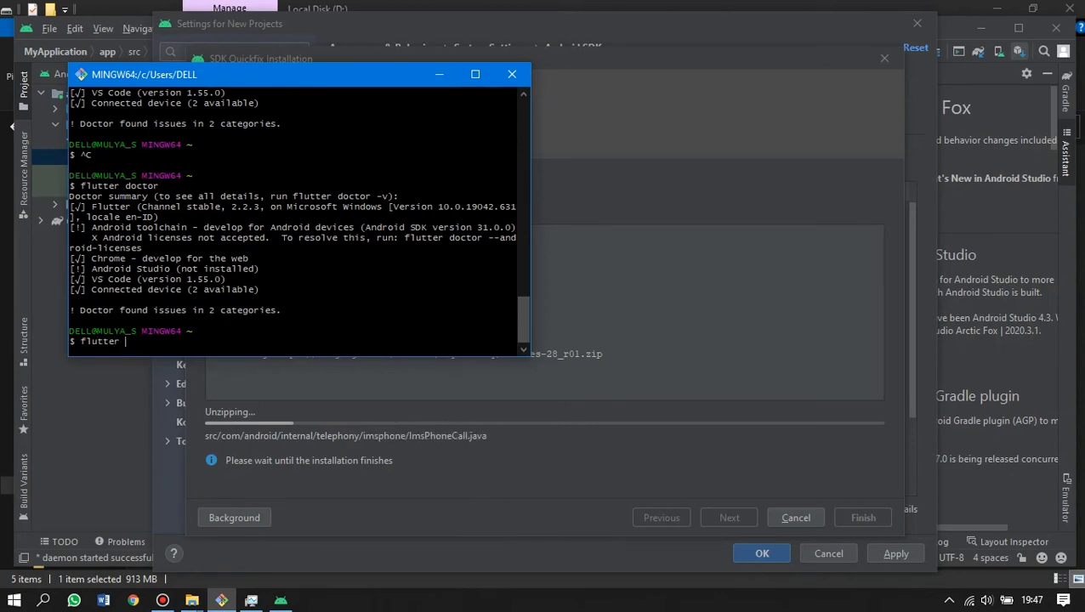
text(doc)
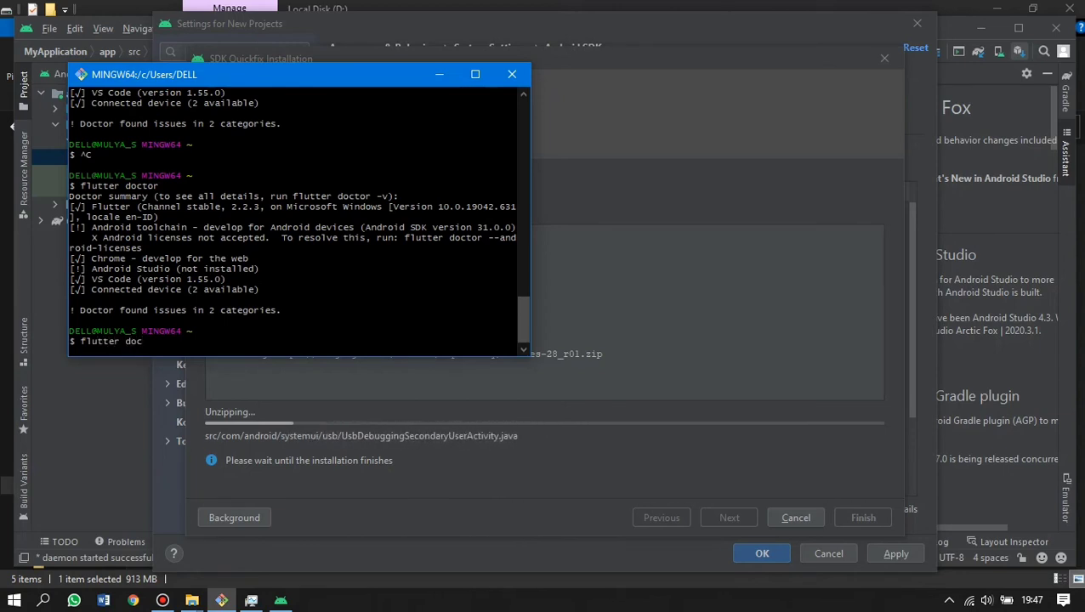
text(tor)
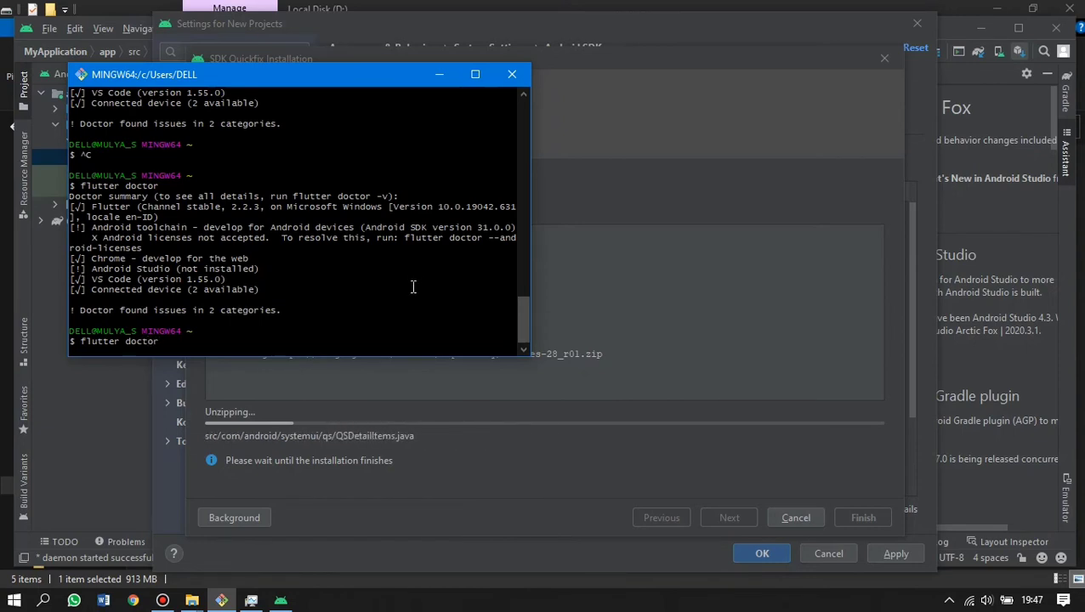
key(Return)
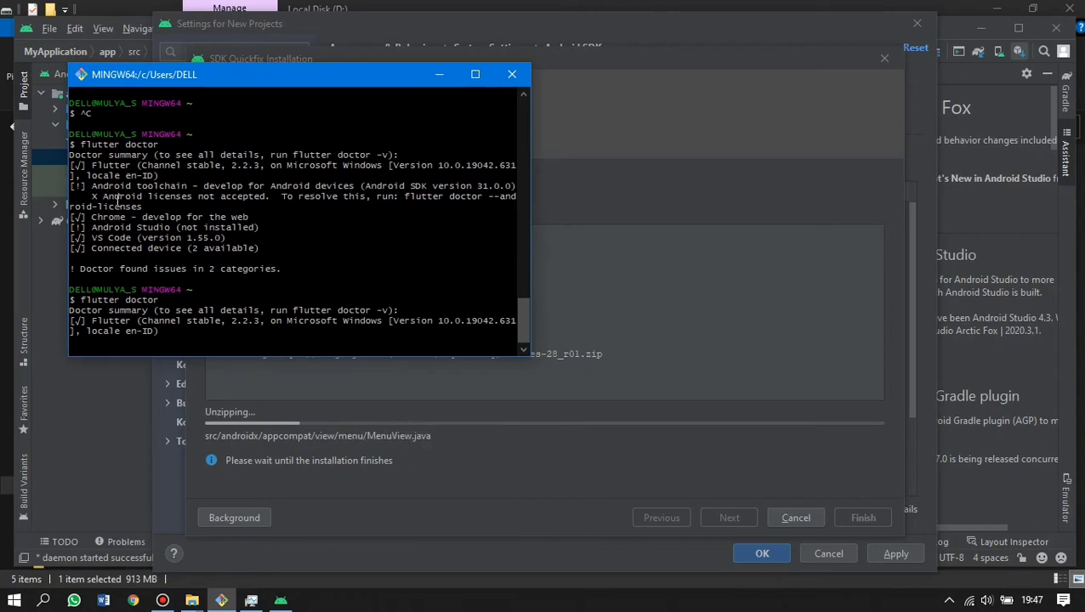
Examine the flutter doctor reports for the Android toolchain licenses and Android Studio entries, then minimize the terminal.
scroll(116, 196, up, 7)
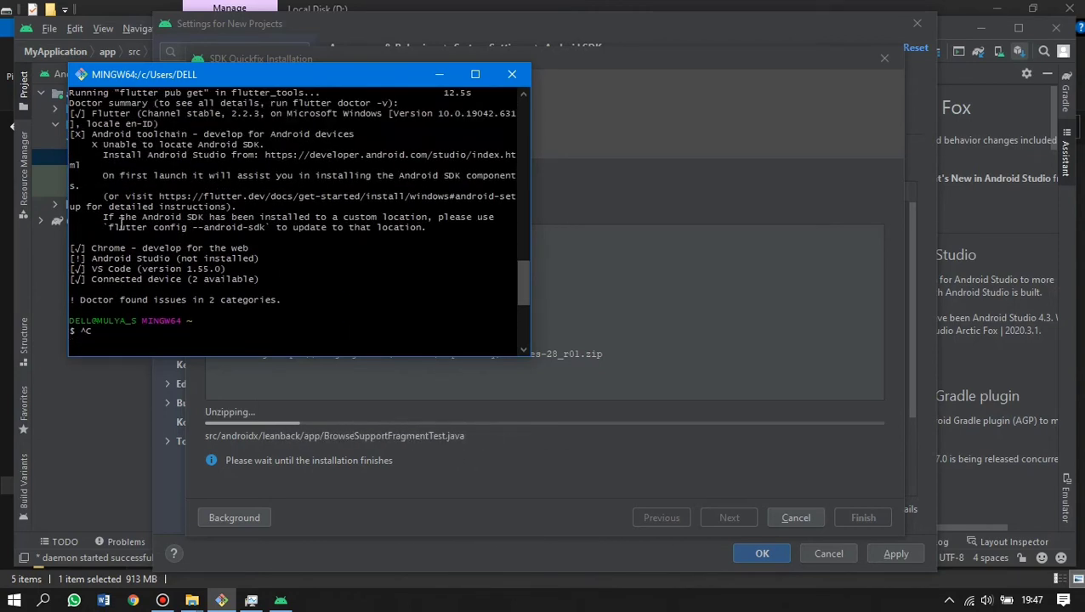
scroll(122, 225, down, 3)
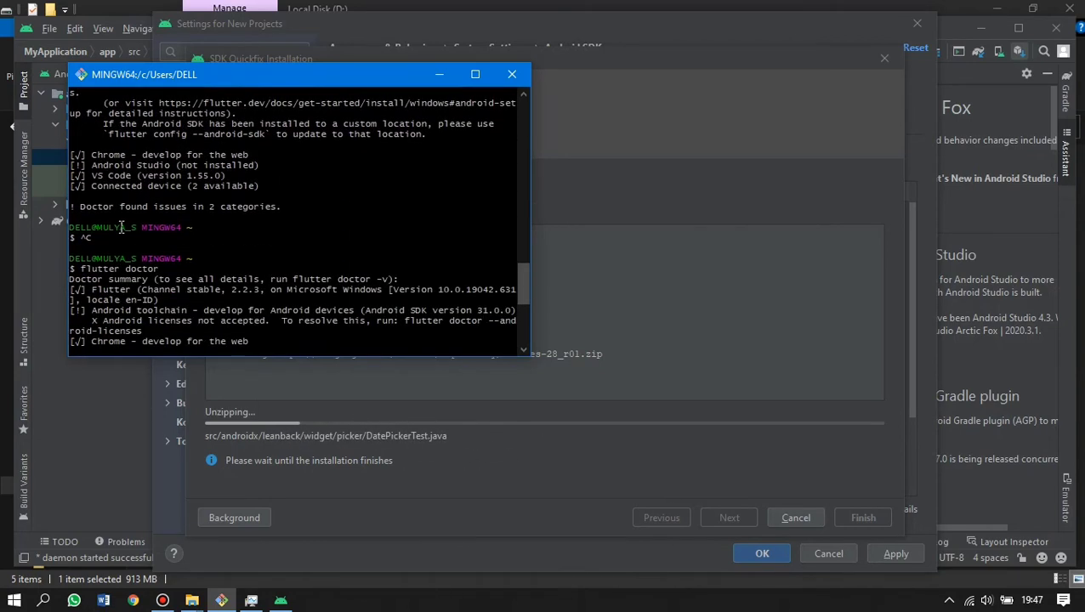
scroll(121, 227, down, 3)
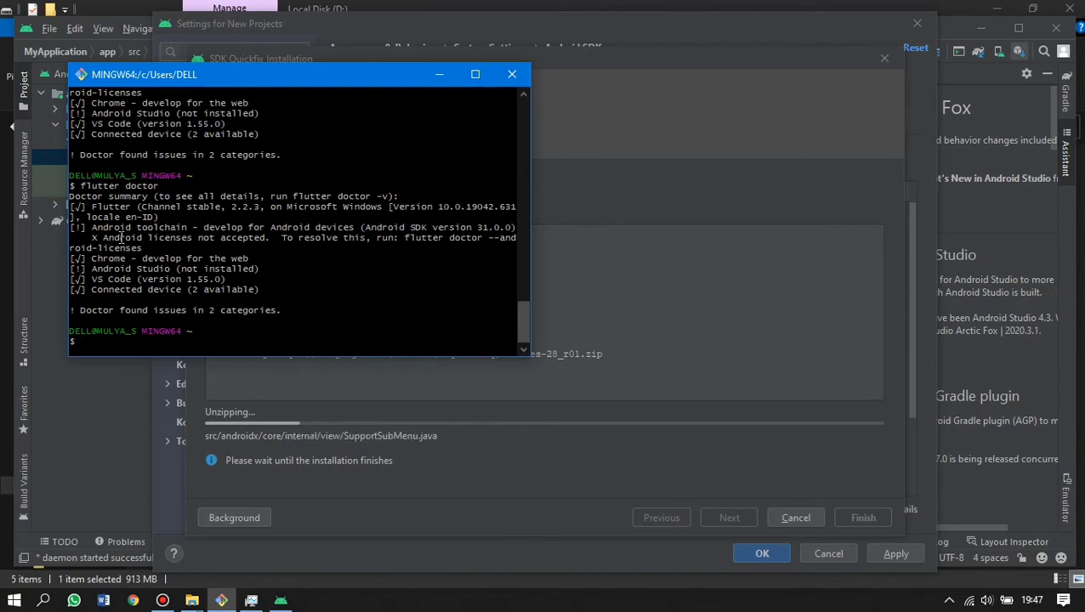
drag(191, 237, 278, 237)
drag(103, 238, 121, 239)
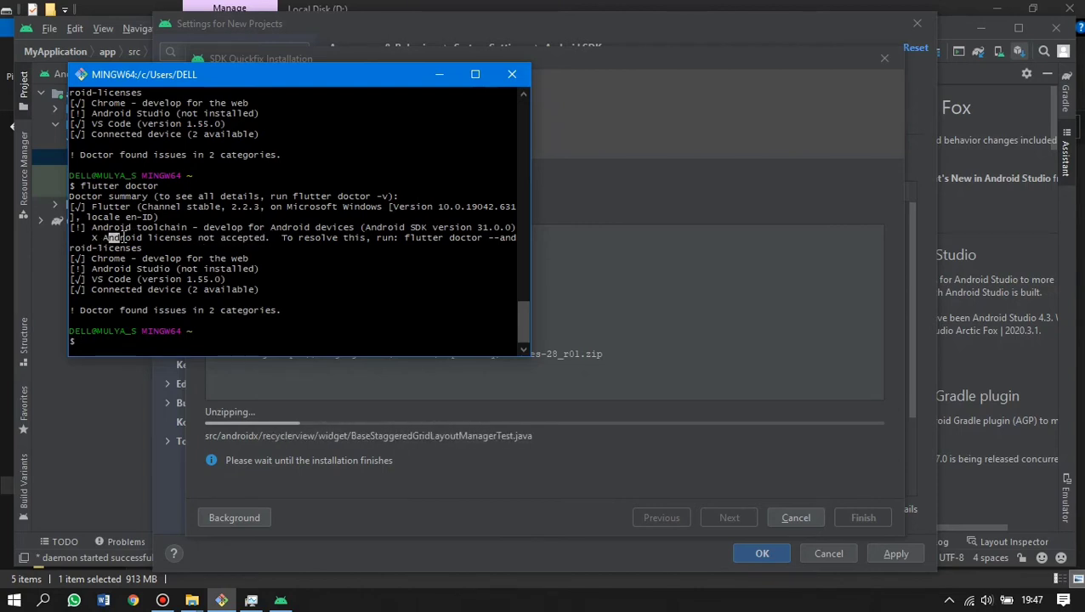
drag(71, 268, 515, 278)
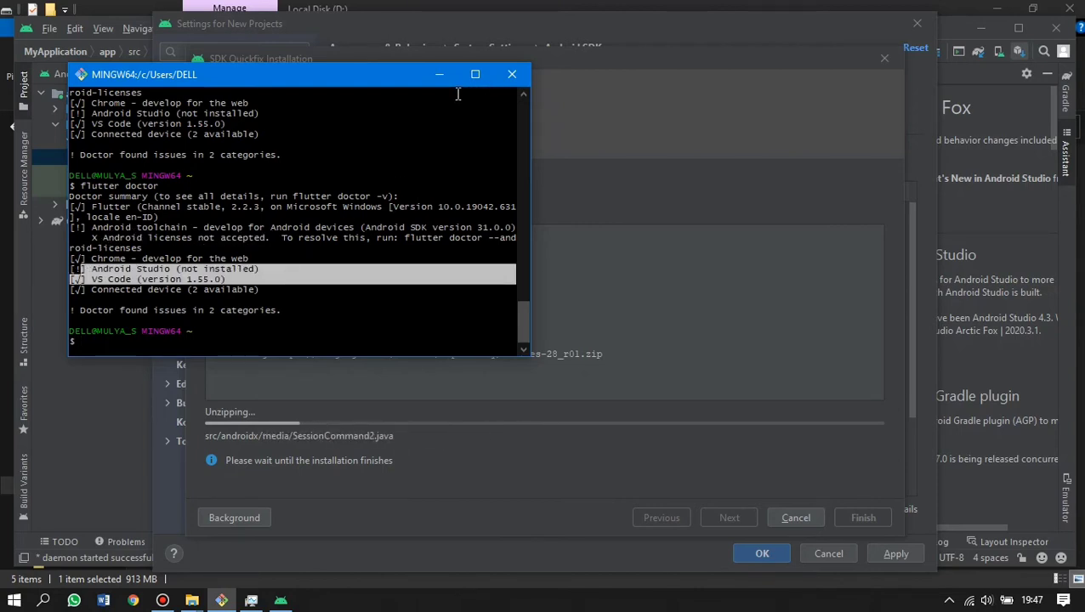
click(439, 74)
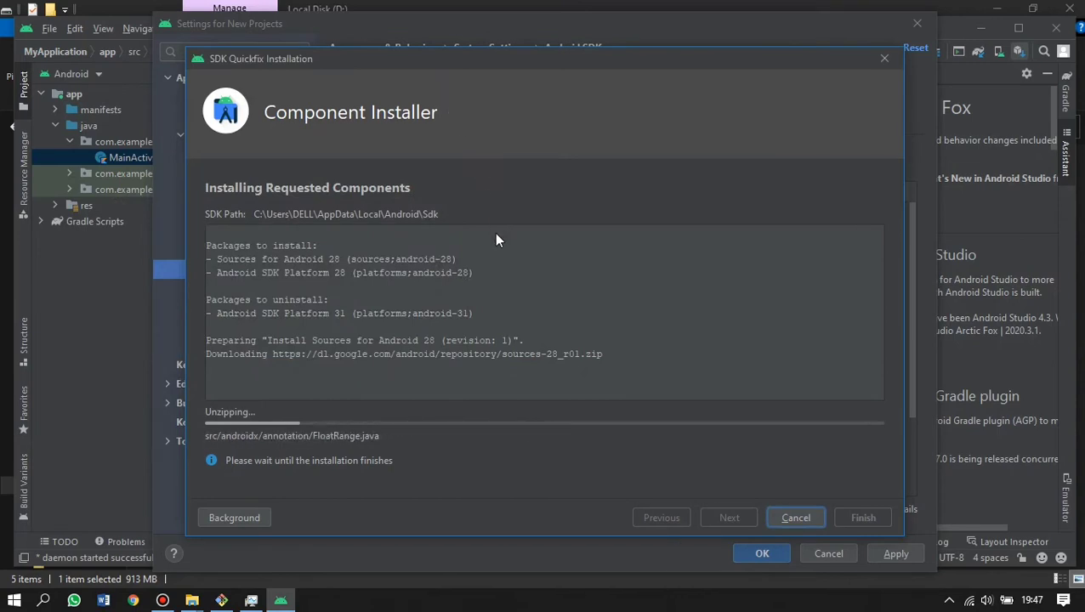
Run flutter doctor --android-licenses in the Git Bash terminal and restore its window to the smaller size.
click(162, 600)
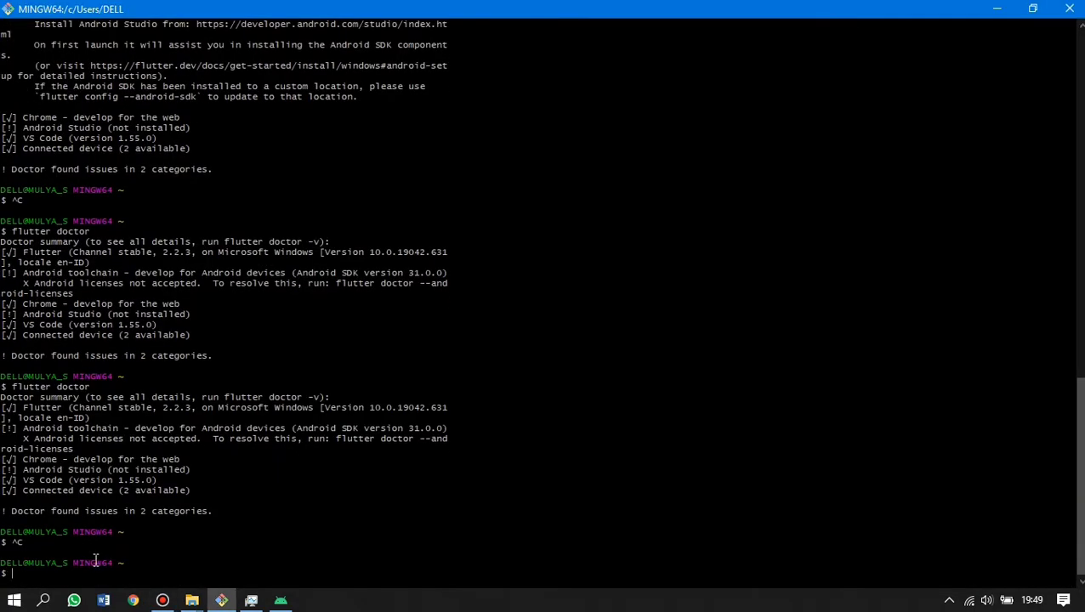
key(ctrl+v)
text(e)
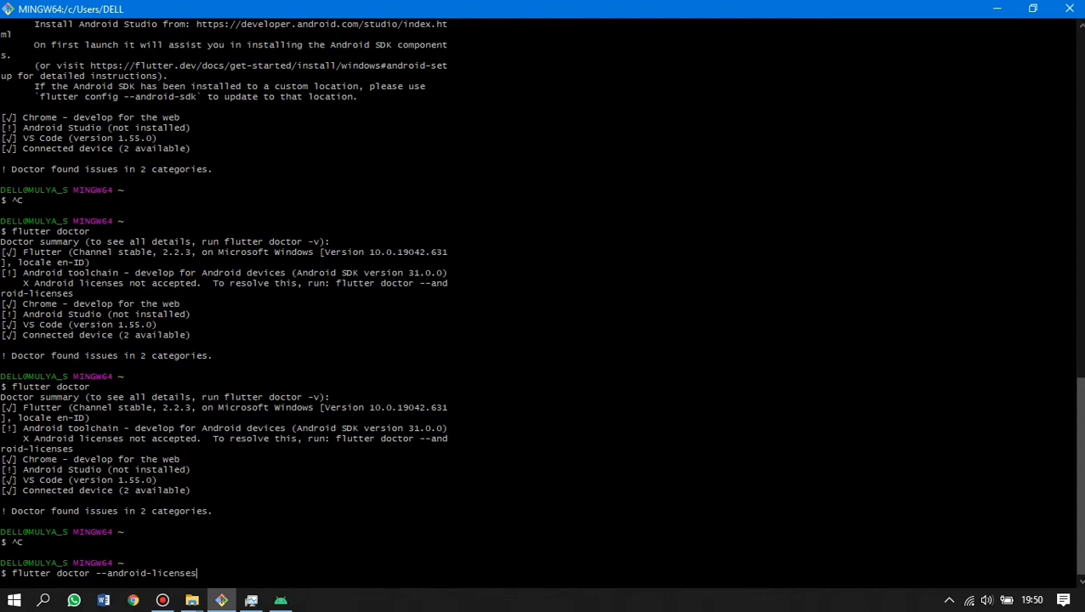
key(Return)
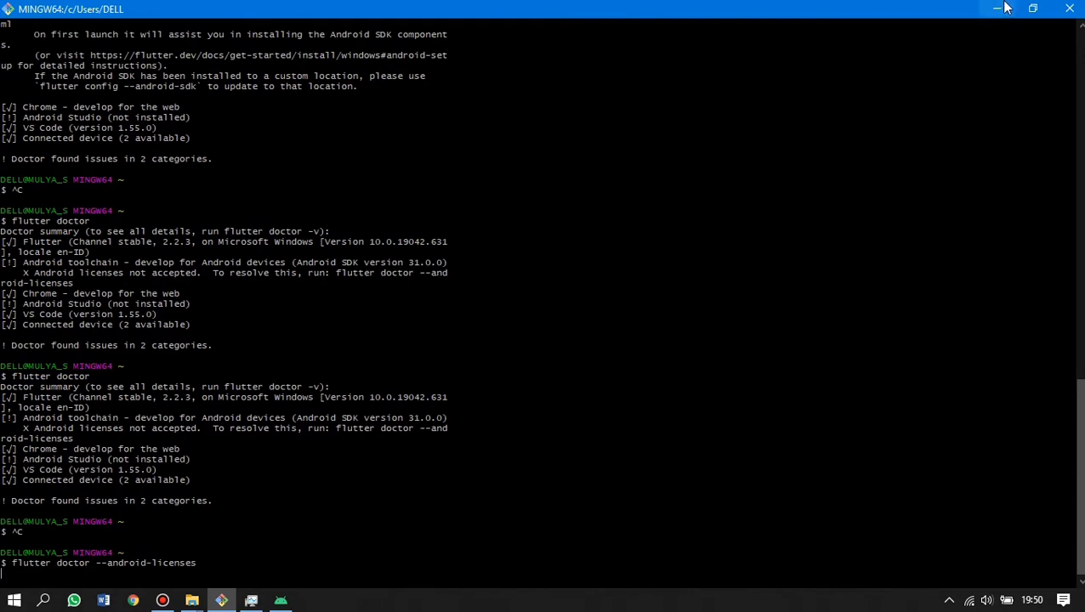
click(1032, 9)
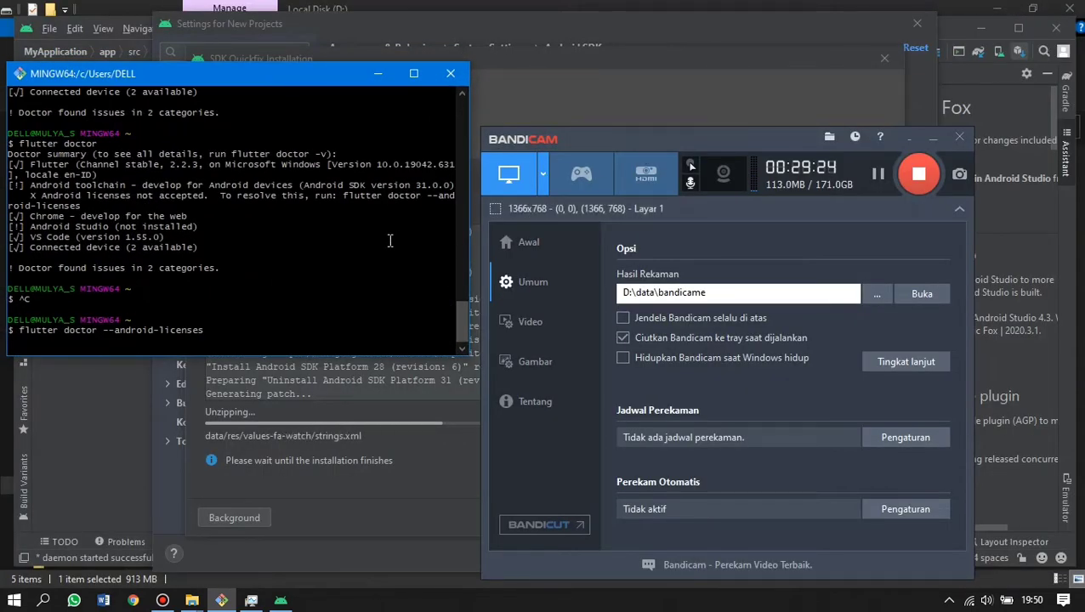
click(928, 139)
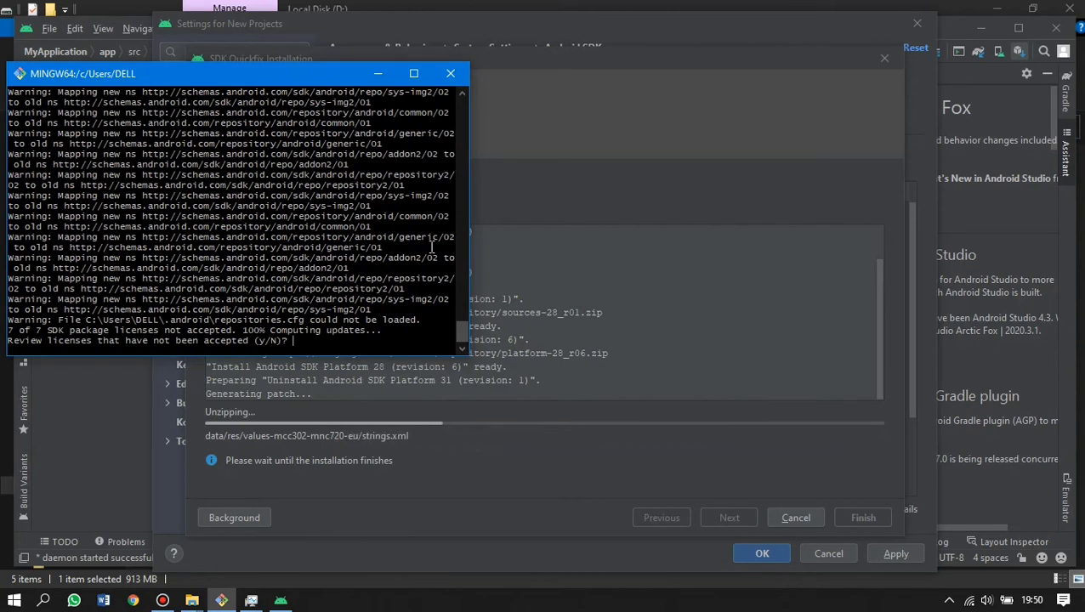
Maximize the terminal and examine the Google TV Add-on license agreement back to the start of the license review.
click(170, 601)
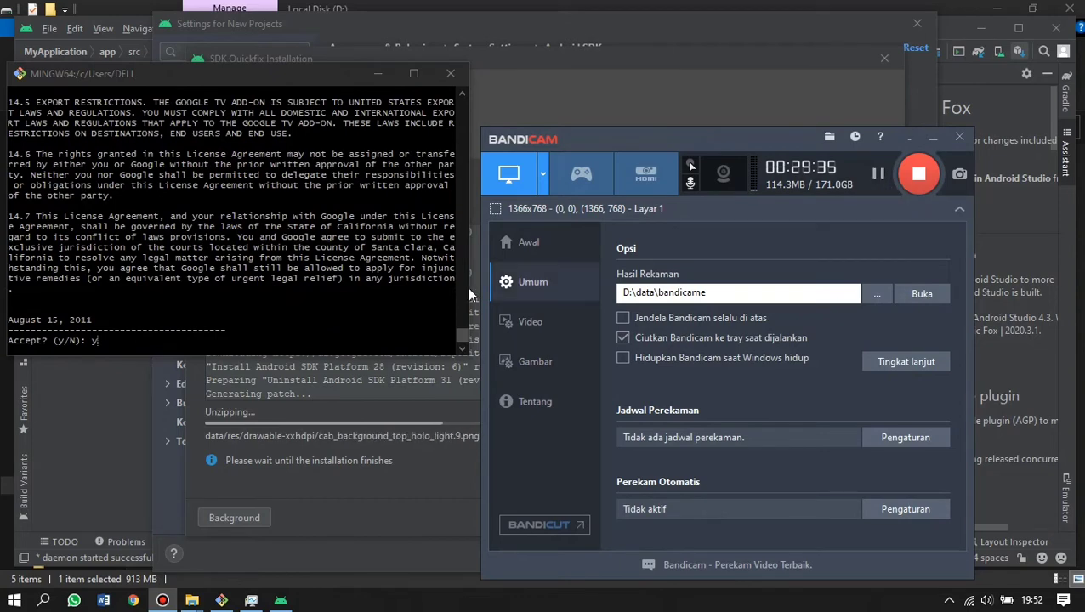
scroll(261, 250, up, 5)
scroll(262, 250, up, 10)
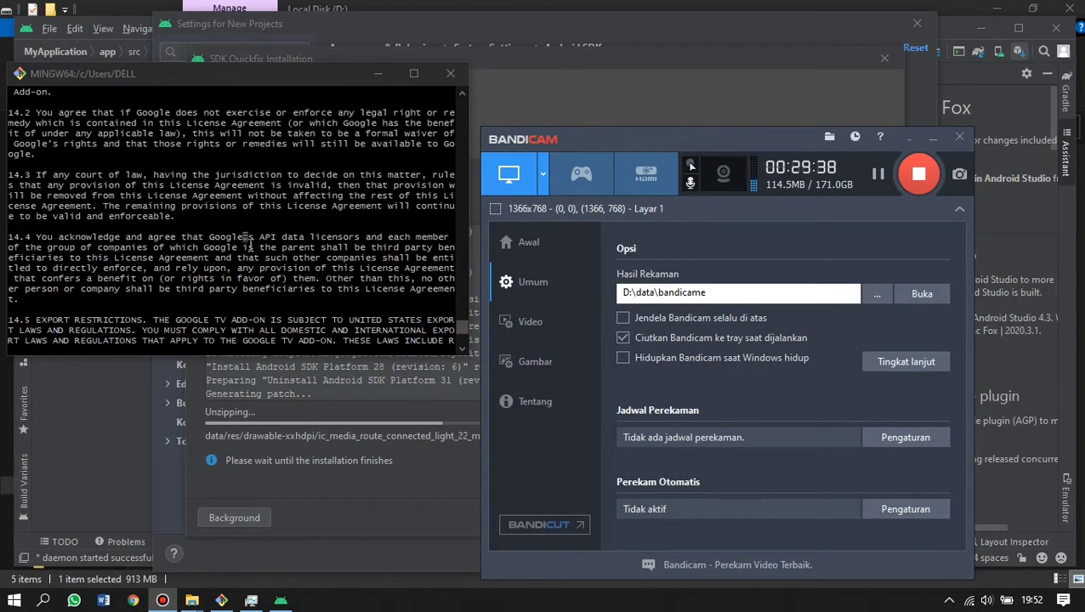
scroll(245, 272, up, 10)
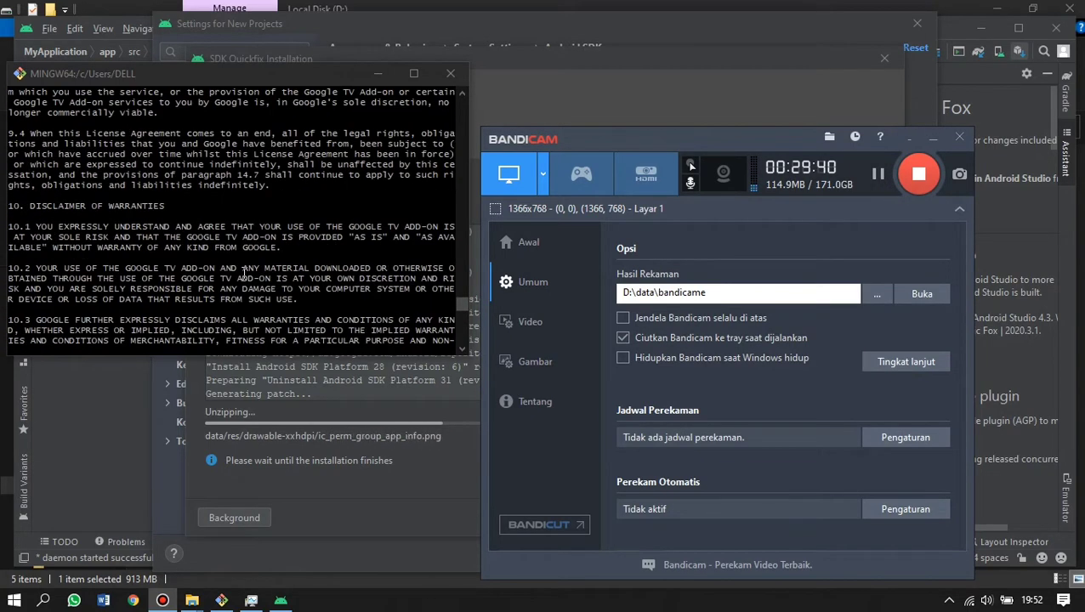
scroll(246, 280, up, 15)
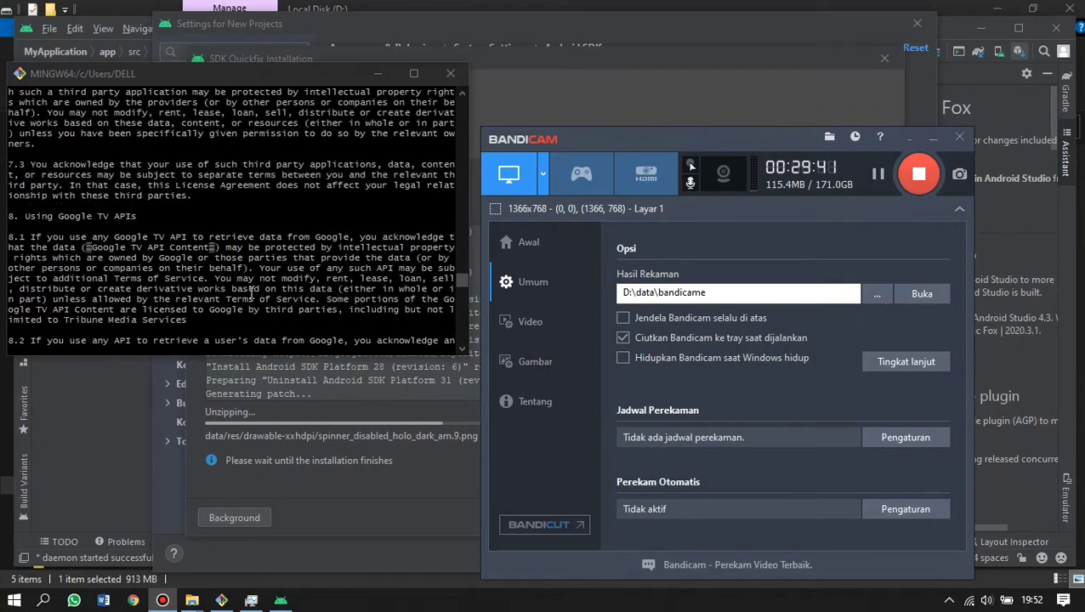
scroll(251, 295, down, 10)
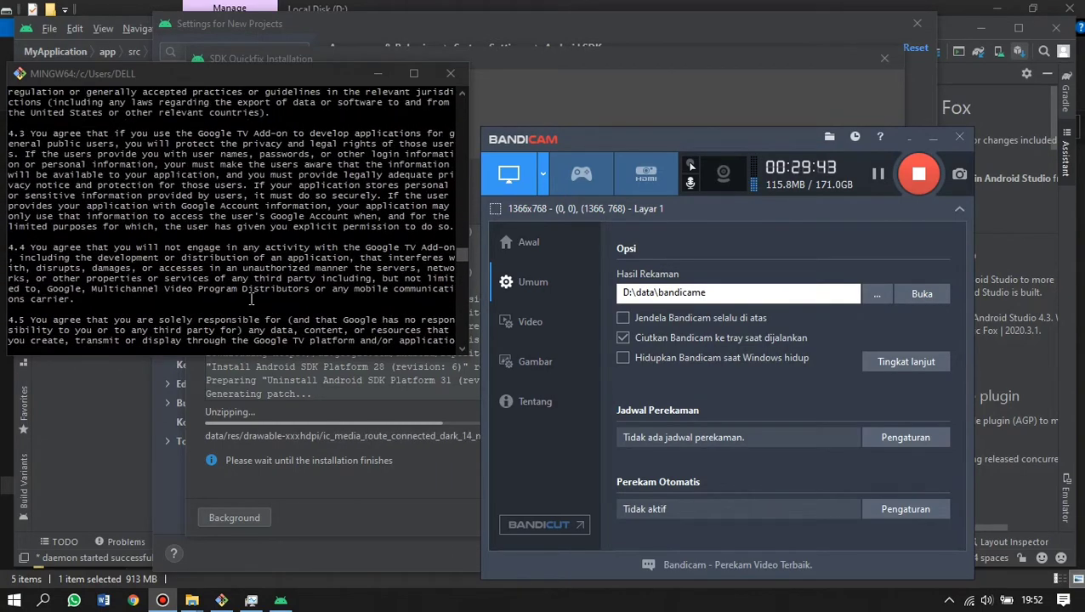
click(413, 73)
scroll(365, 221, up, 10)
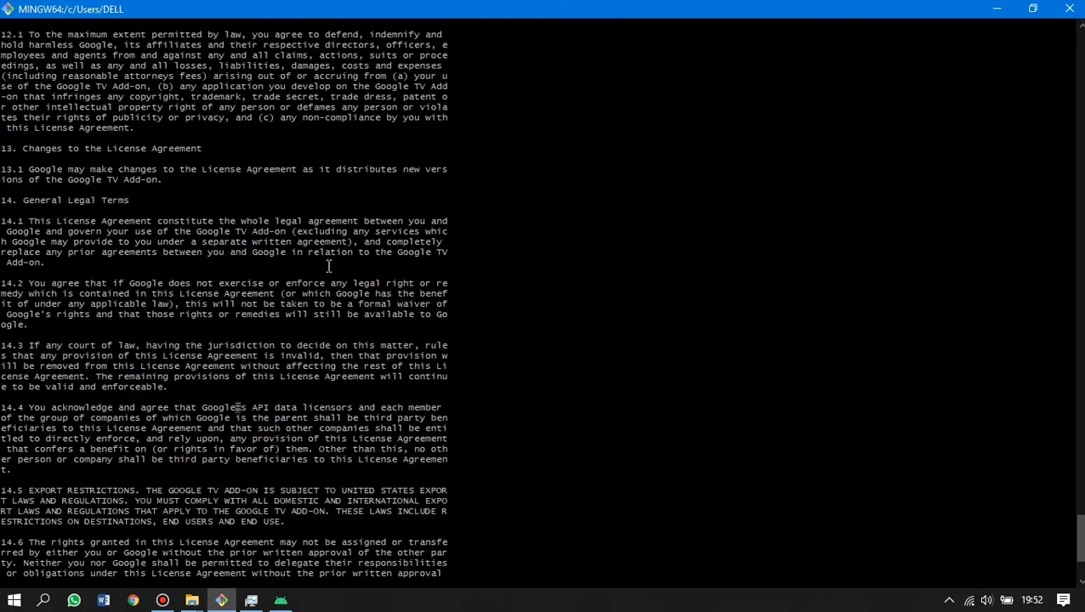
scroll(328, 270, up, 20)
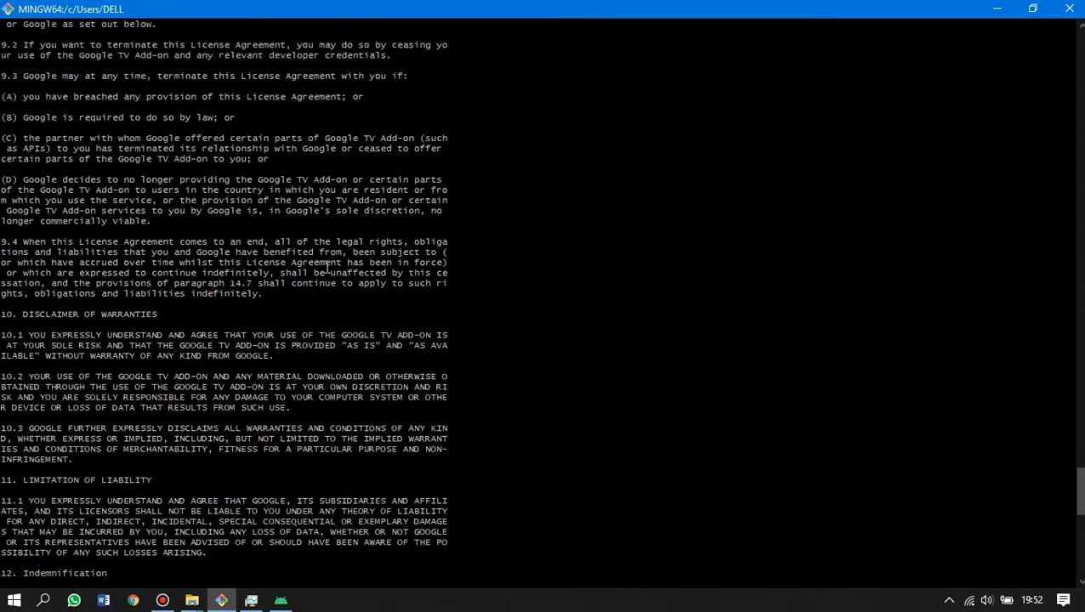
scroll(327, 267, up, 20)
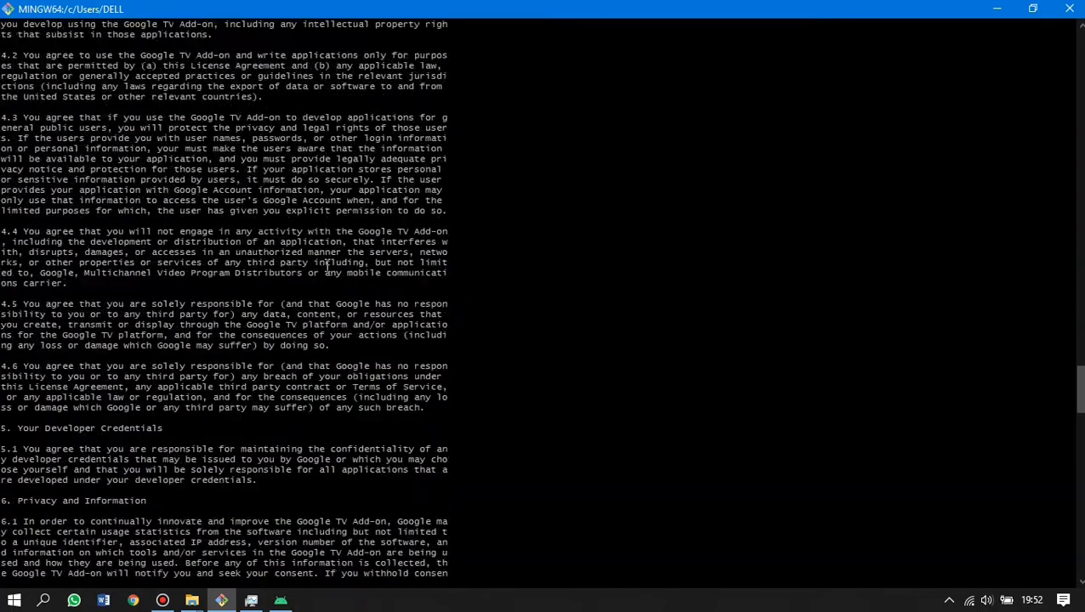
scroll(327, 265, up, 20)
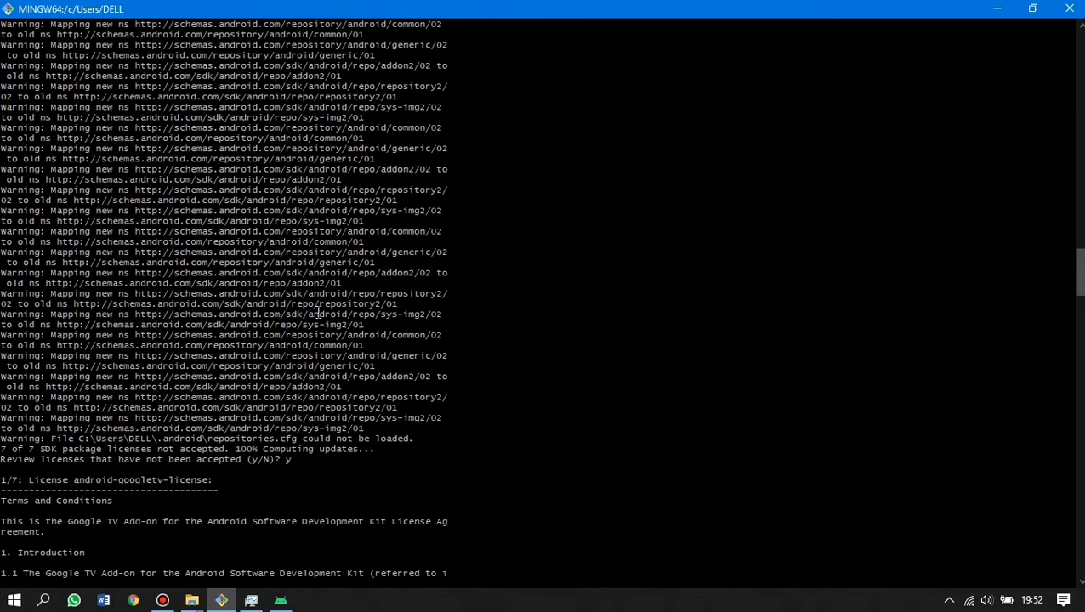
Check the license review prompt and accept the Google TV Add-on license by answering y.
scroll(318, 314, down, 2)
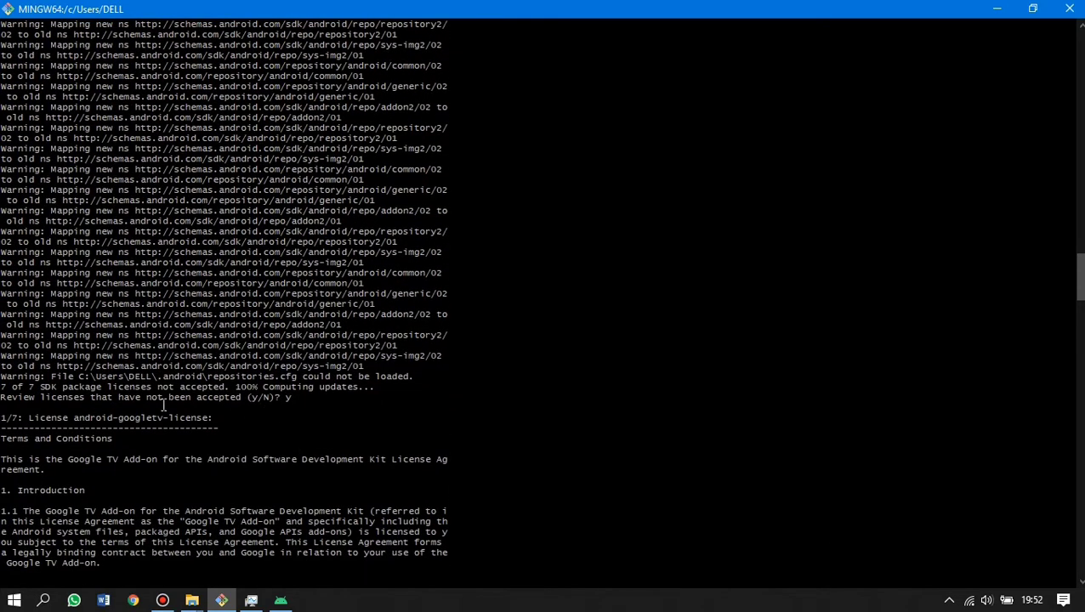
drag(90, 400, 206, 401)
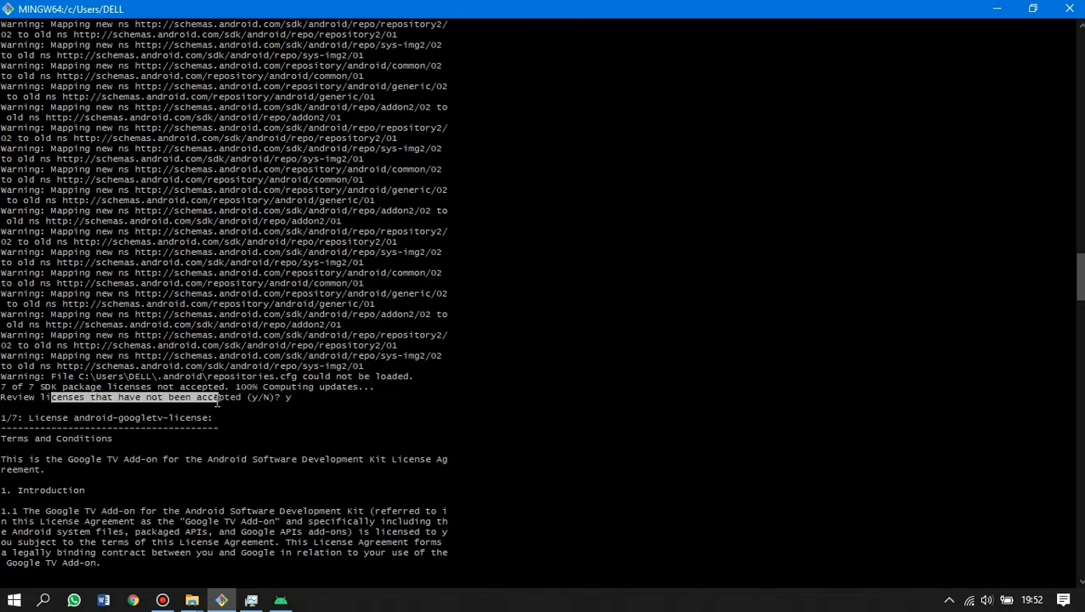
click(289, 399)
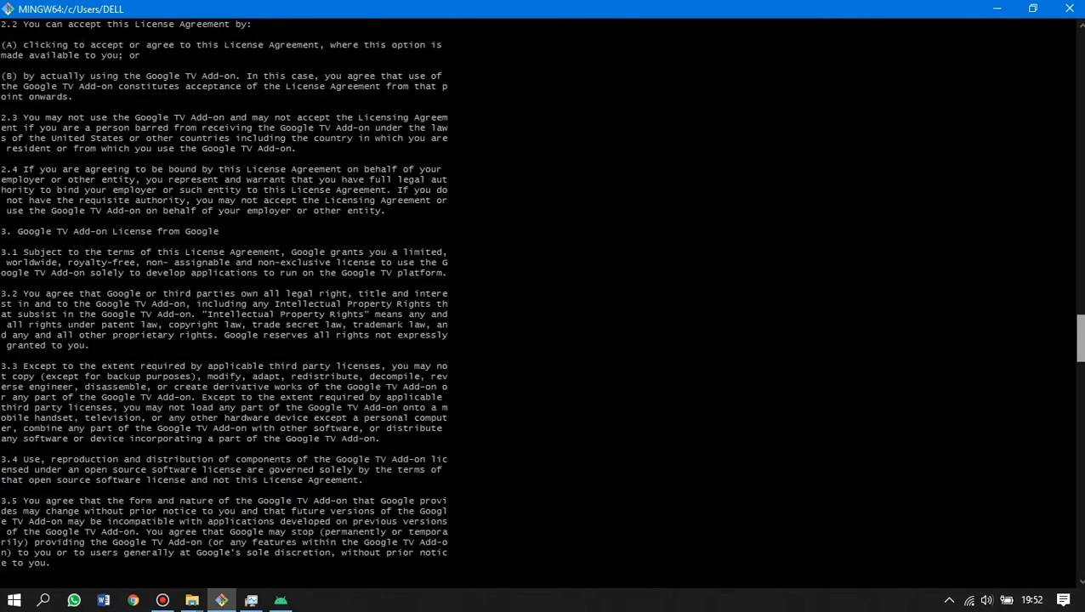
text(y)
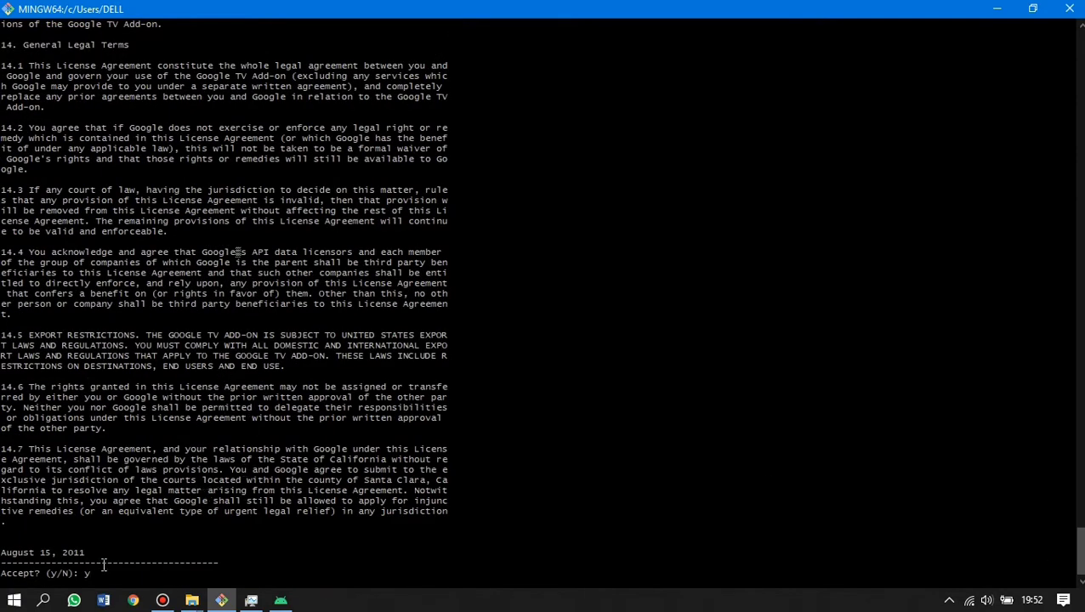
key(Return)
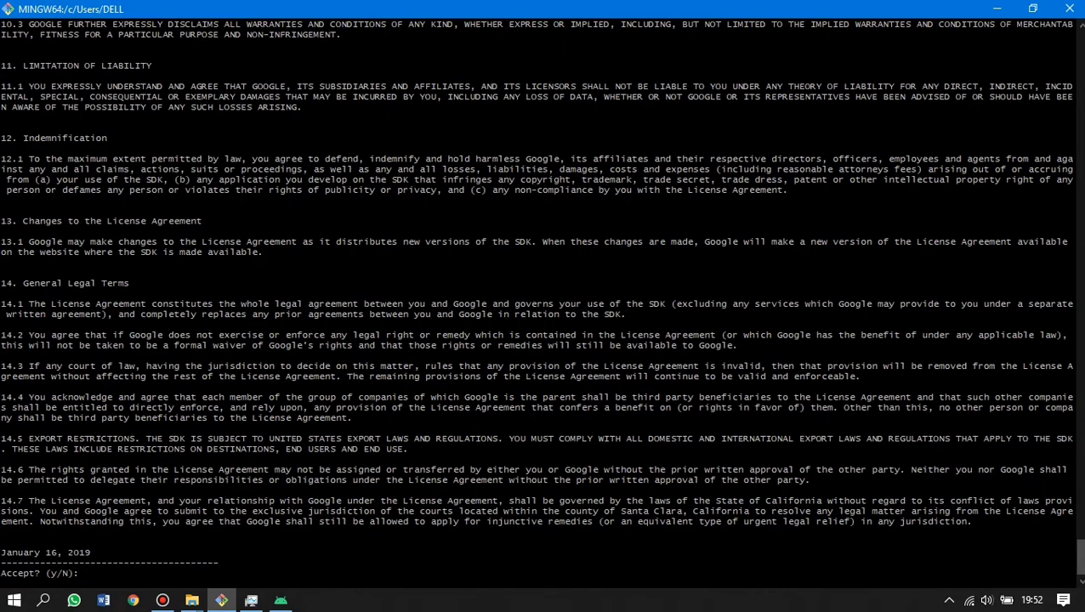
Accept the remaining Android SDK package licenses, including the SDK, GDK and MIPS agreements, by answering y to each.
key(Return)
text(y)
key(Return)
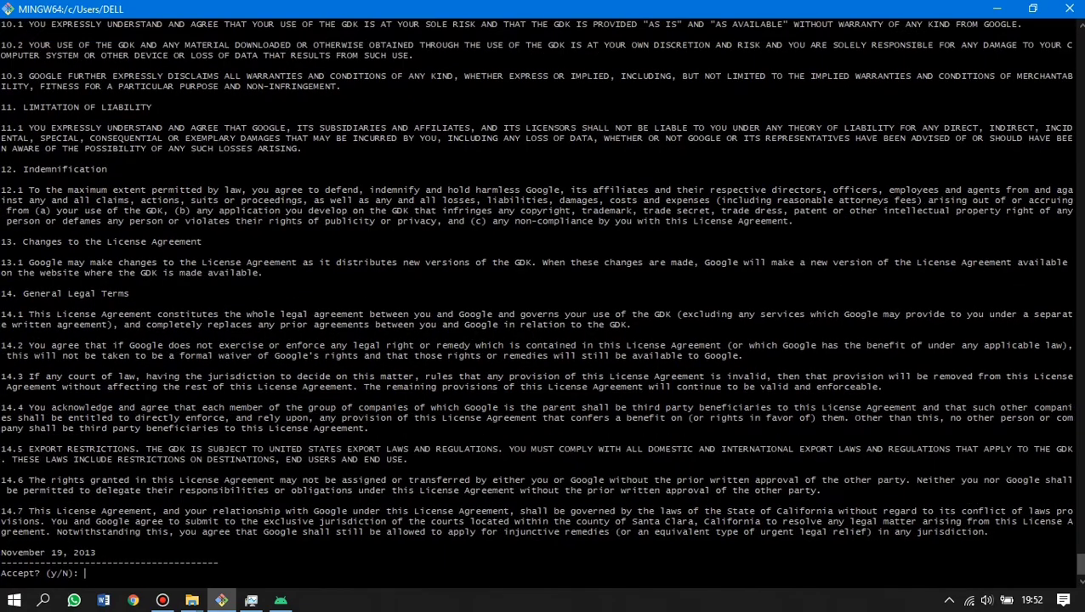
text(y)
key(Return)
text(y)
key(Return)
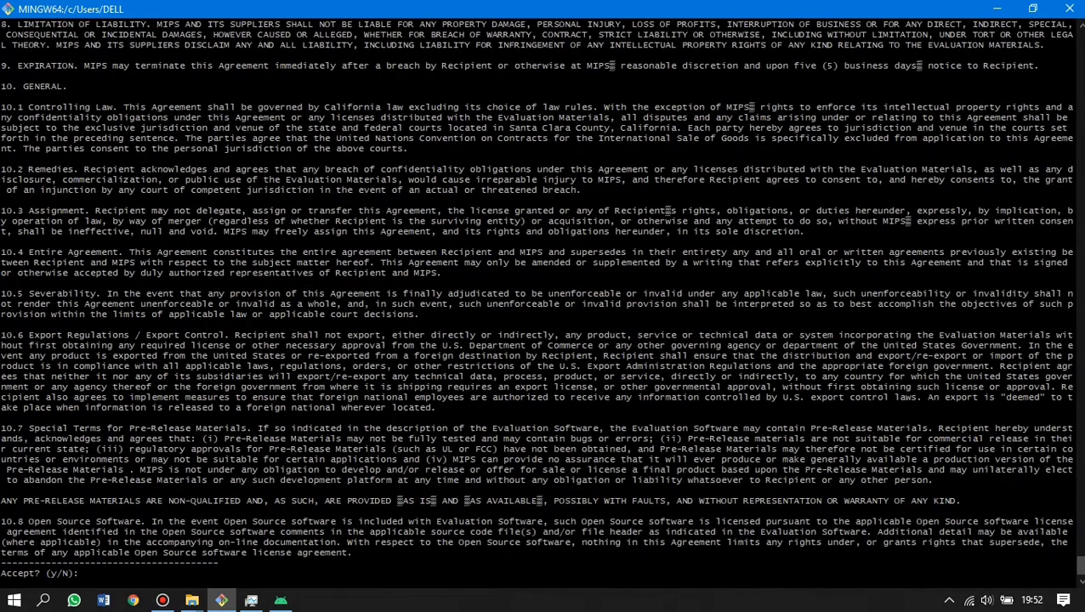
text(y)
key(Return)
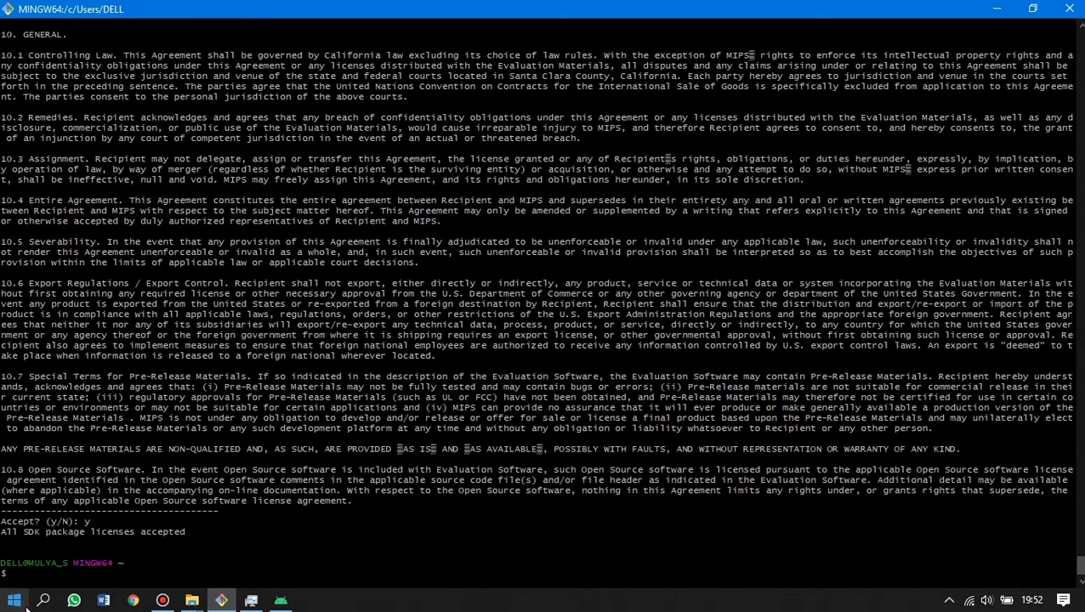
Run flutter doctor in the terminal, restore its window to the smaller size and minimize the Bandicam window.
click(162, 600)
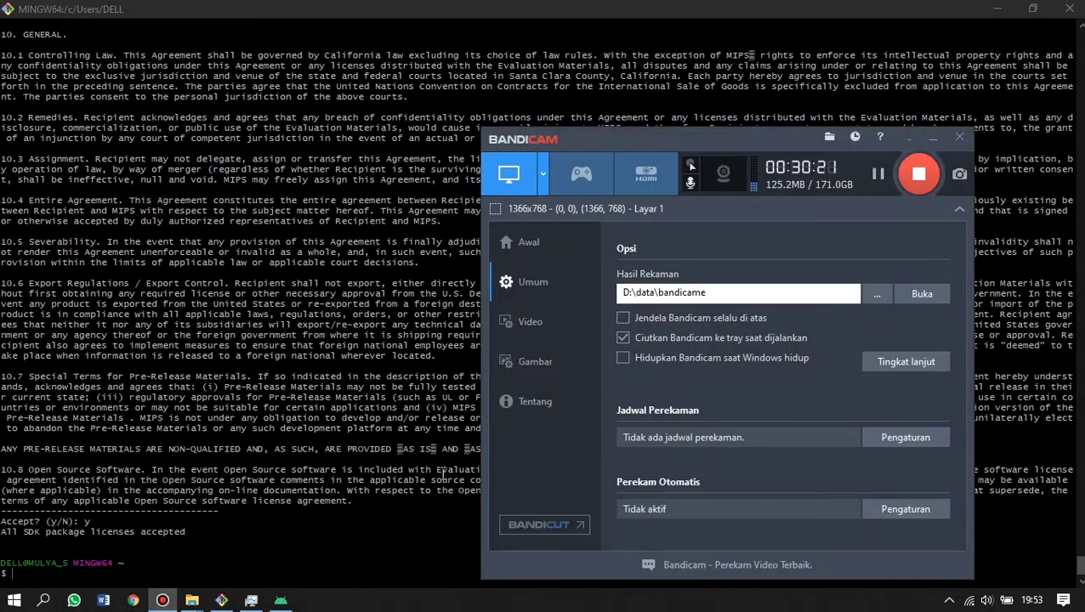
click(352, 542)
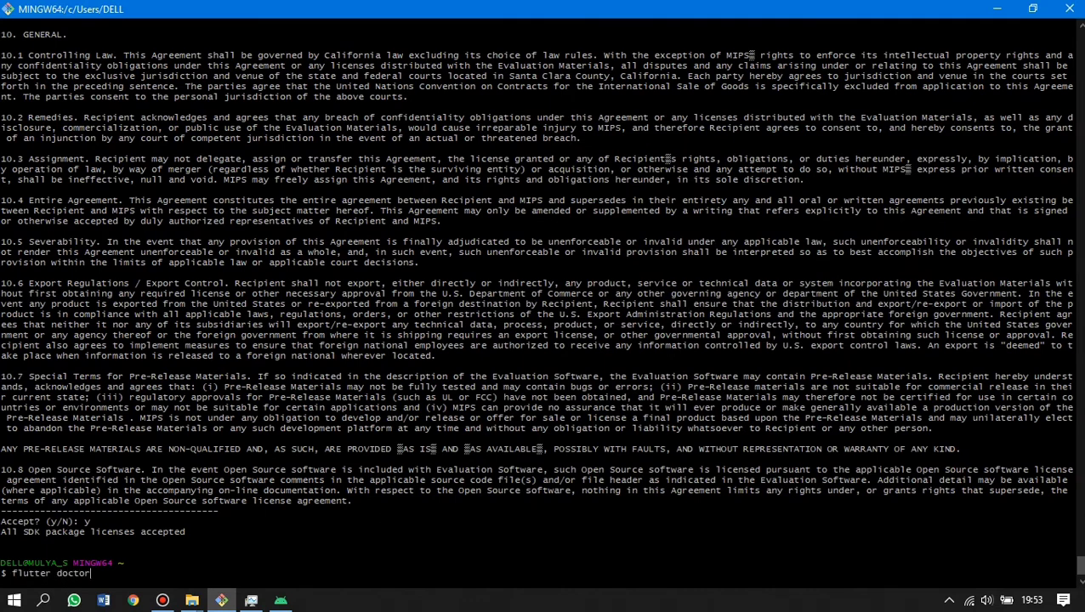
key(Return)
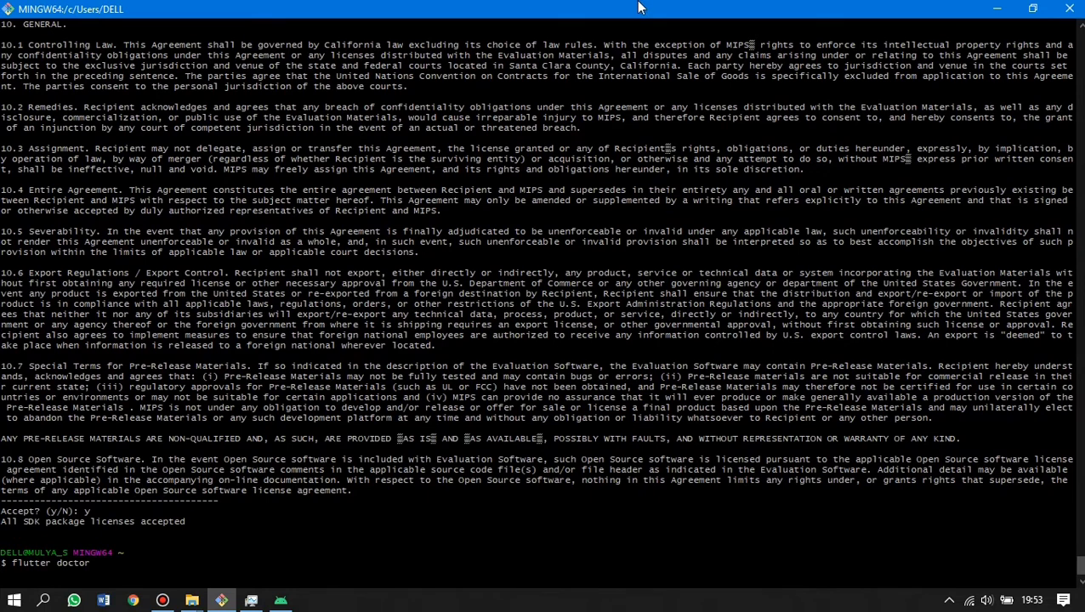
mouse_move(635, 12)
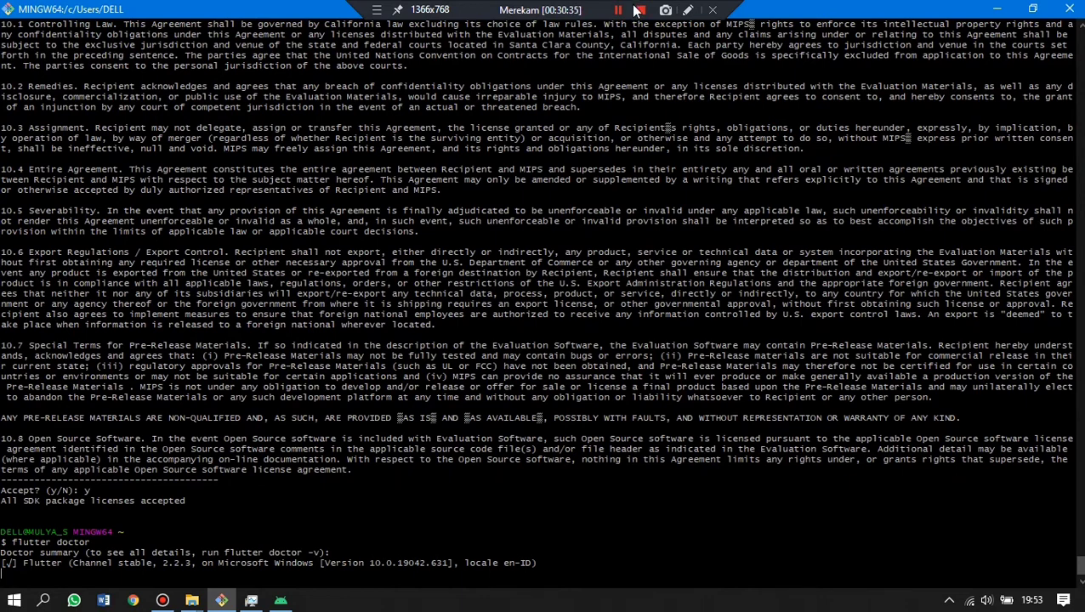
key(alt+Tab)
click(209, 247)
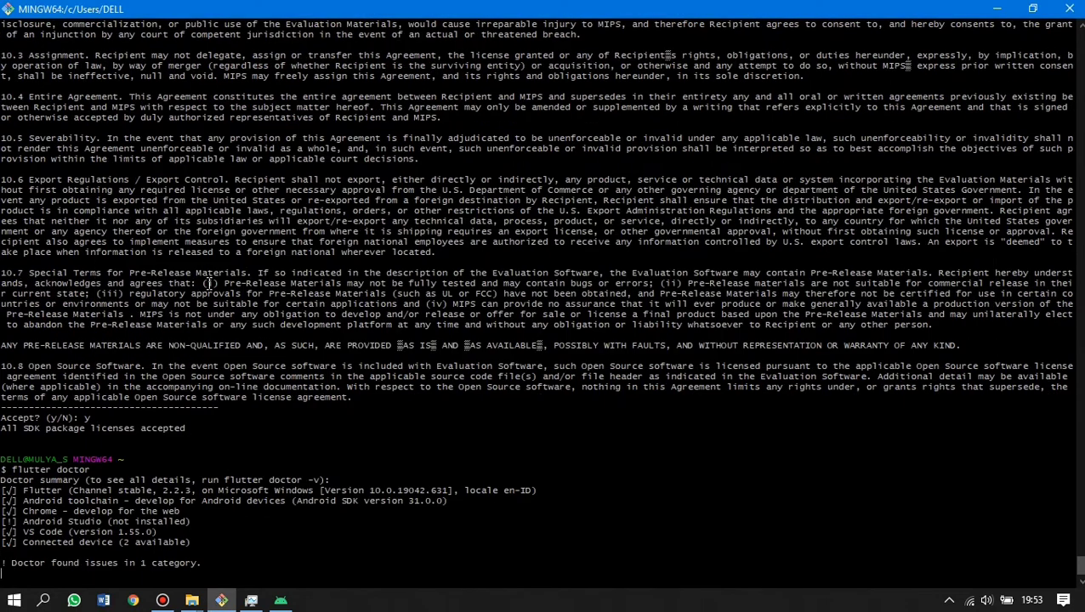
click(1031, 8)
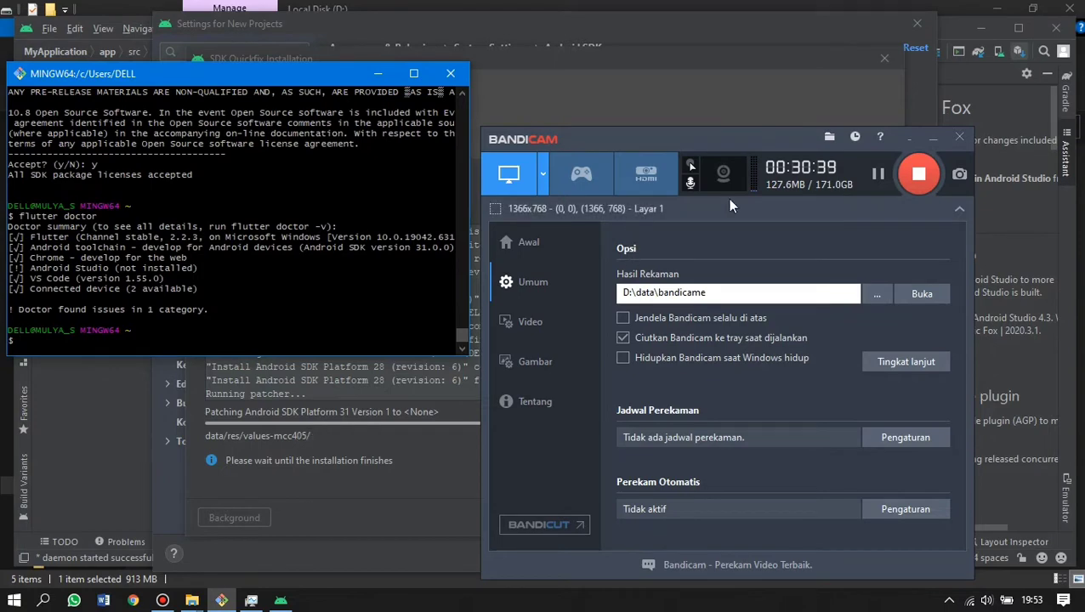
click(934, 137)
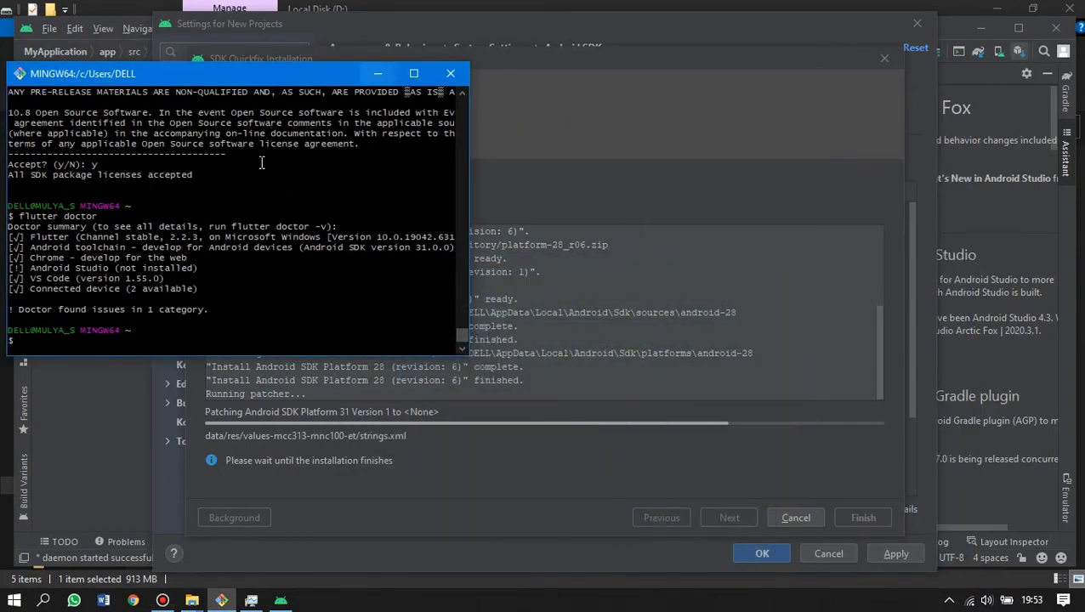
Examine the VS Code and Android Studio entries in the flutter doctor summary.
drag(25, 268, 191, 281)
click(39, 278)
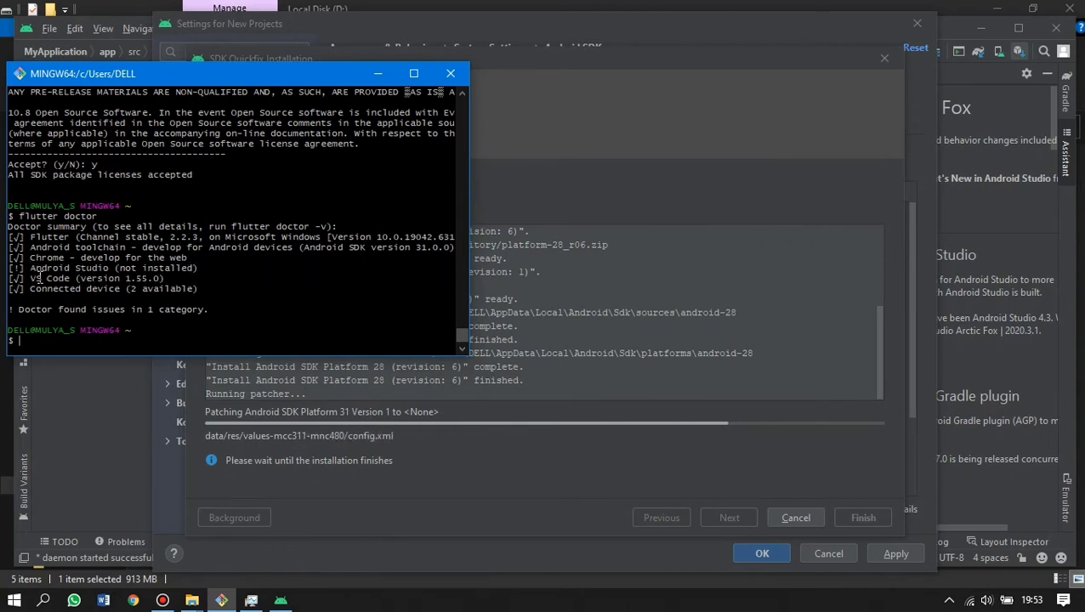
drag(31, 278, 181, 278)
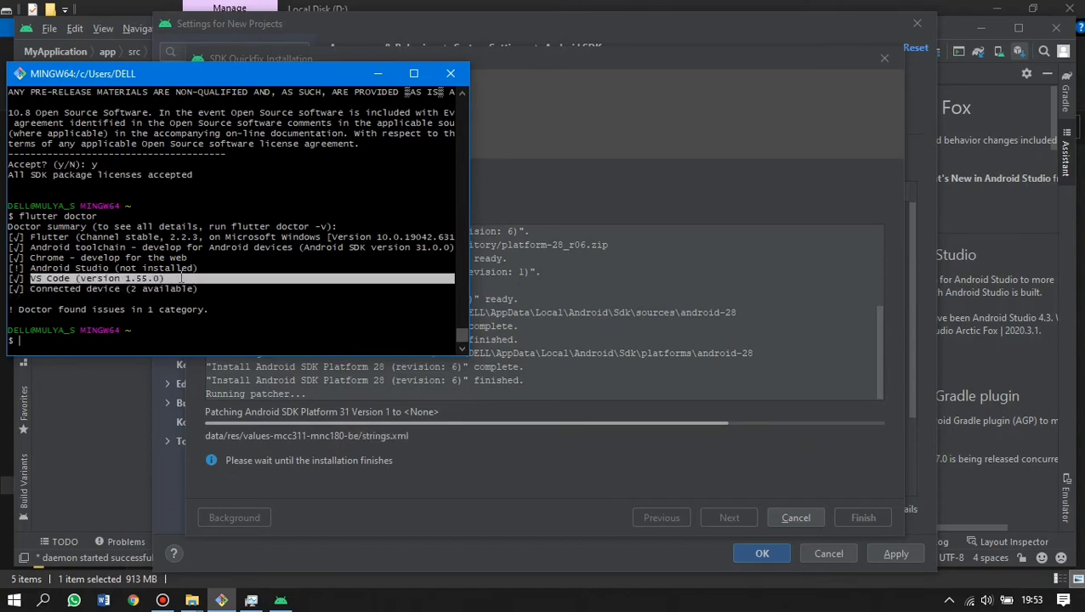
click(183, 273)
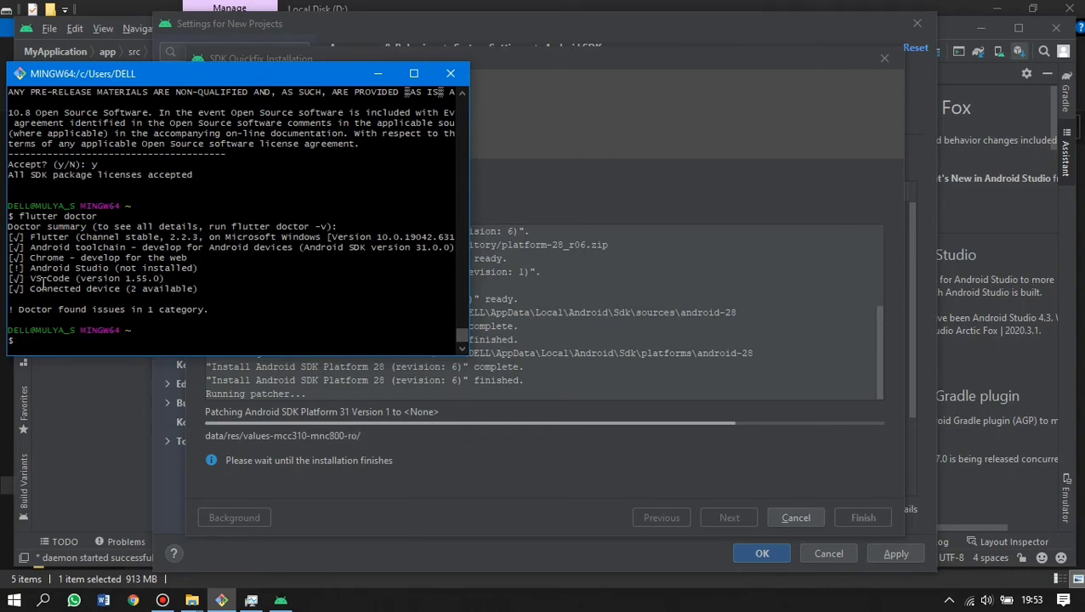
drag(40, 279, 198, 286)
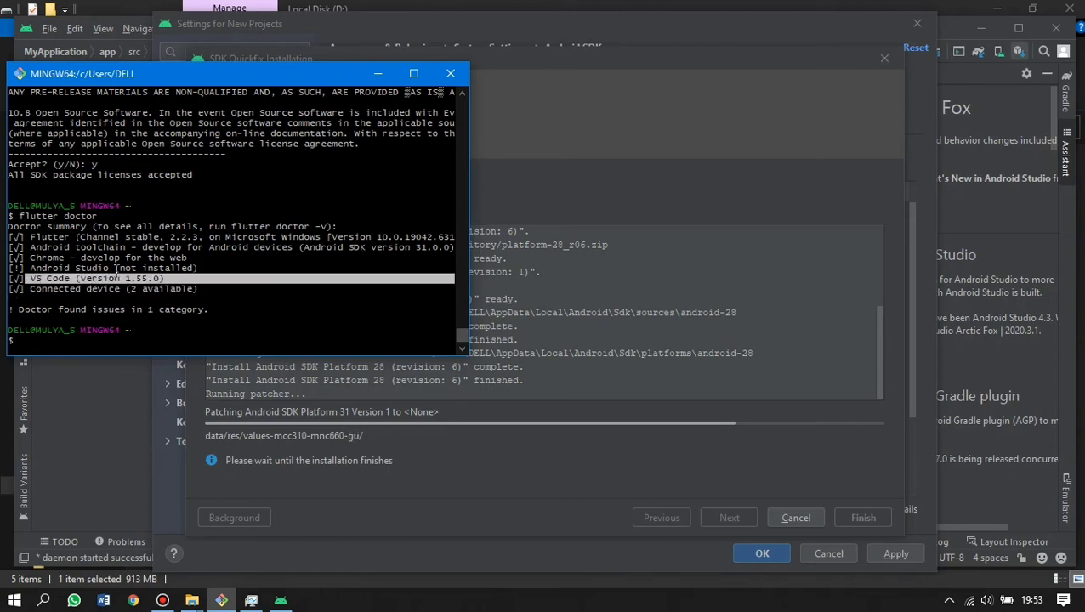
drag(24, 279, 116, 278)
click(147, 273)
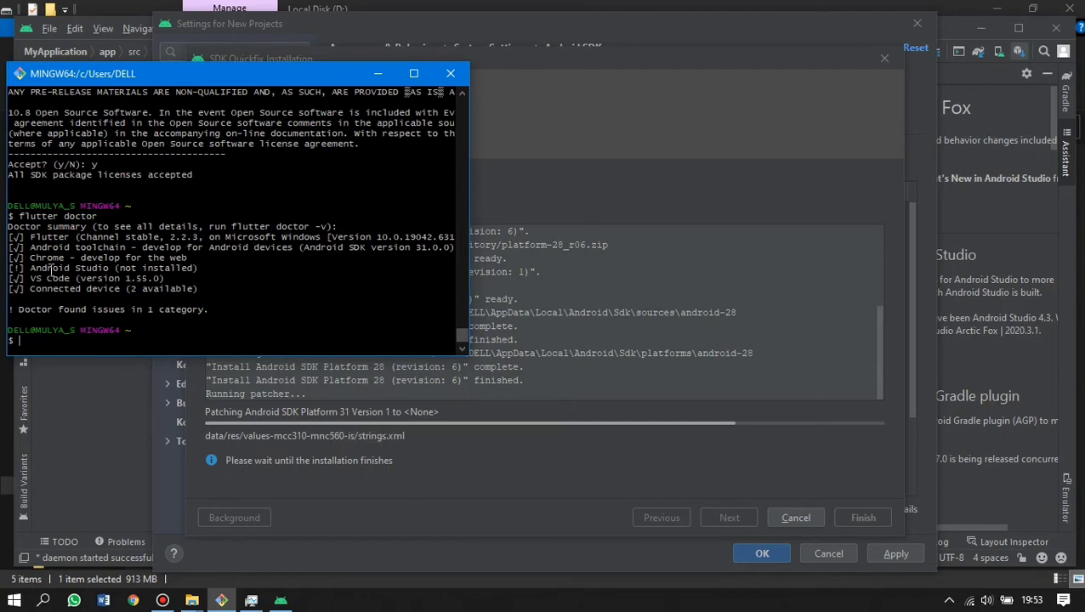
drag(46, 269, 182, 269)
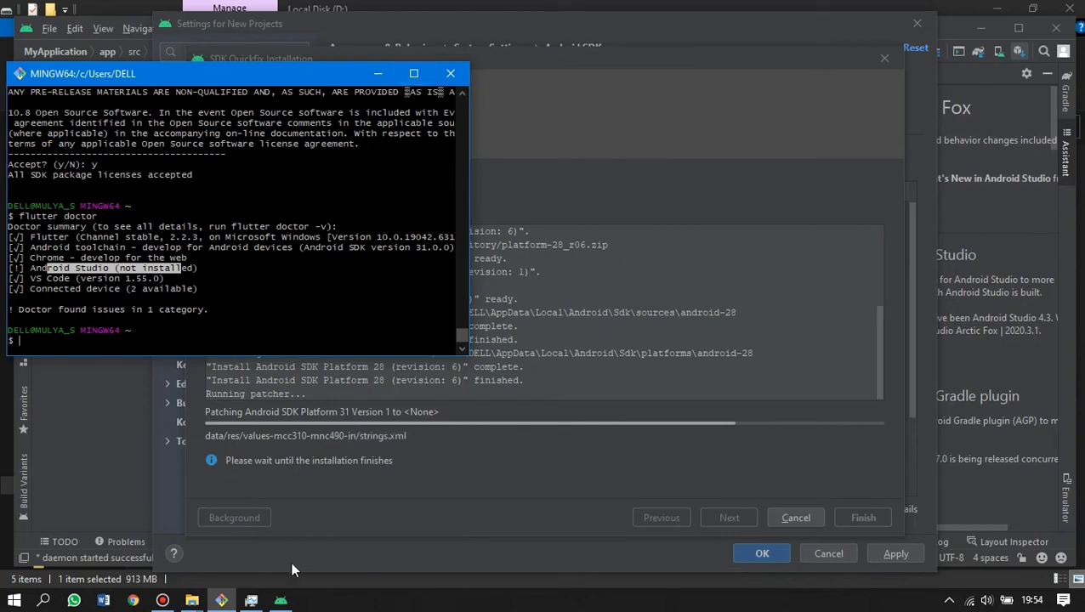
click(164, 601)
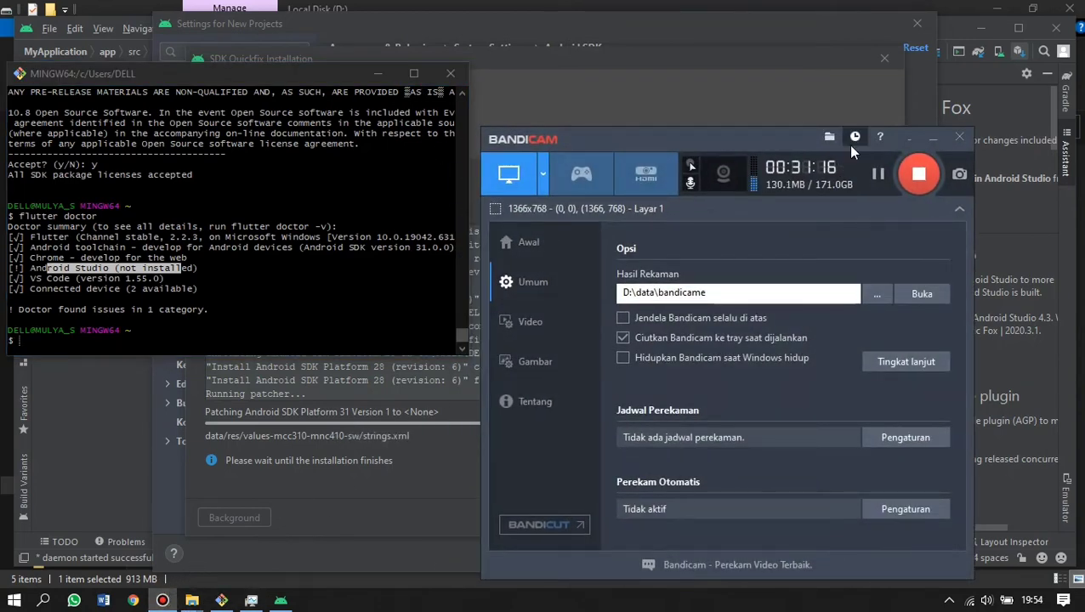
click(877, 175)
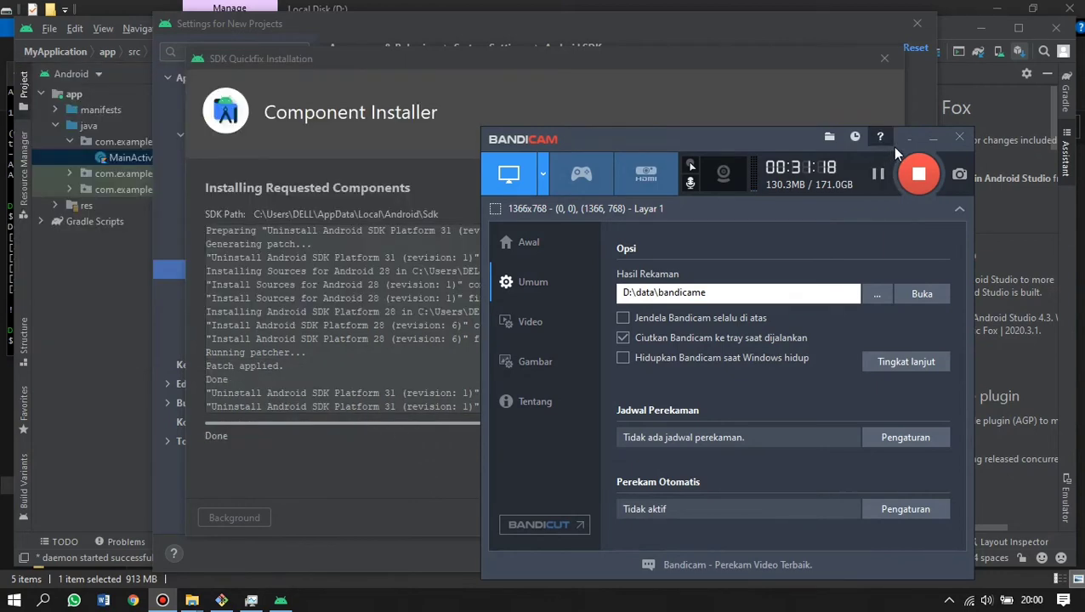
click(929, 138)
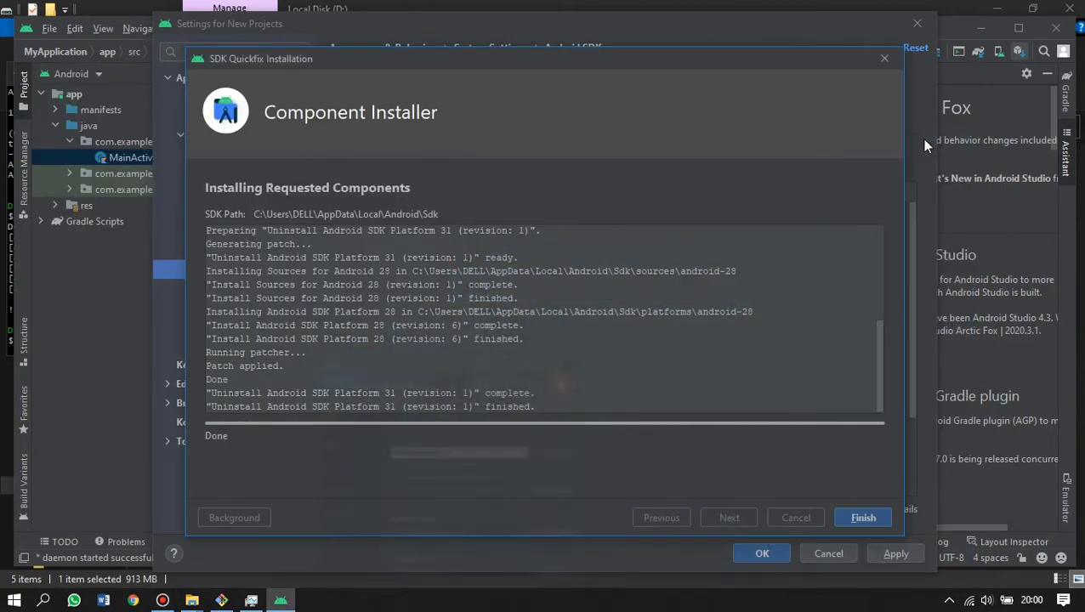
Finish the SDK platform installation and install Google USB Driver version 13 from the SDK tools, closing the Android SDK settings.
click(861, 518)
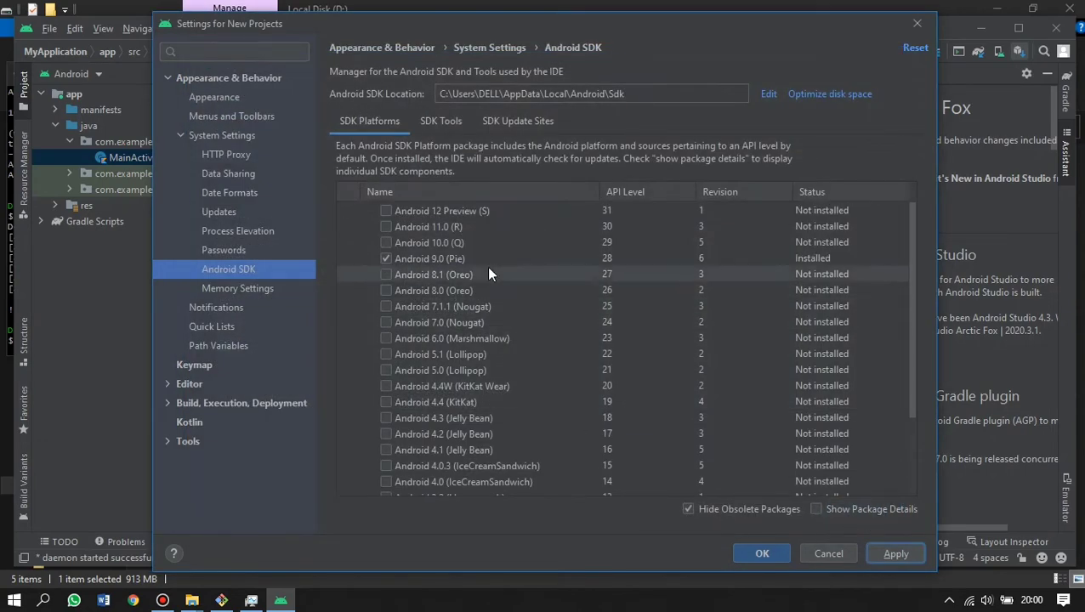
click(440, 120)
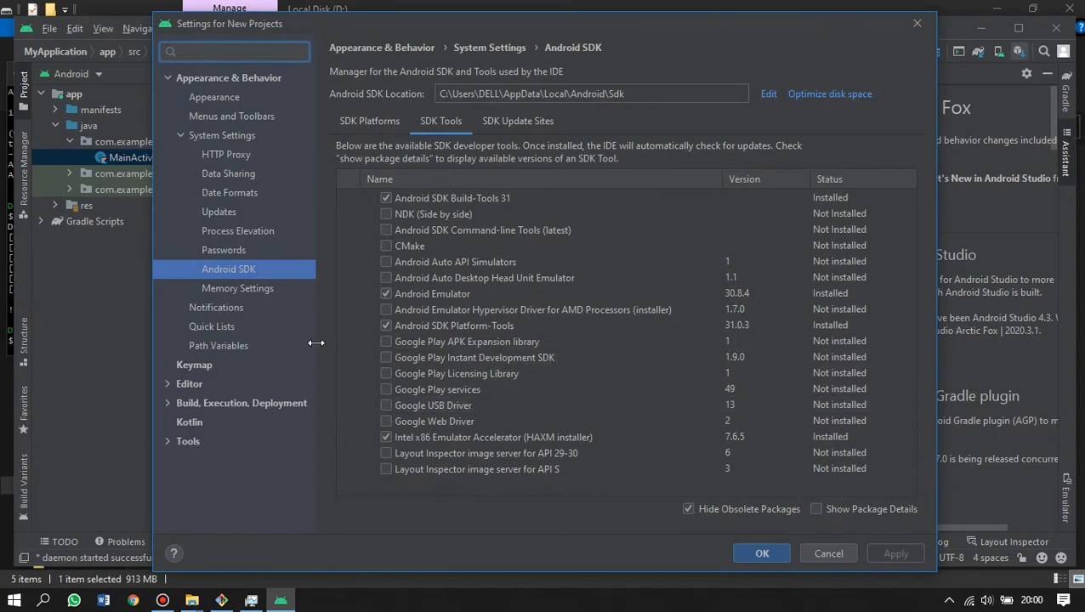
click(386, 405)
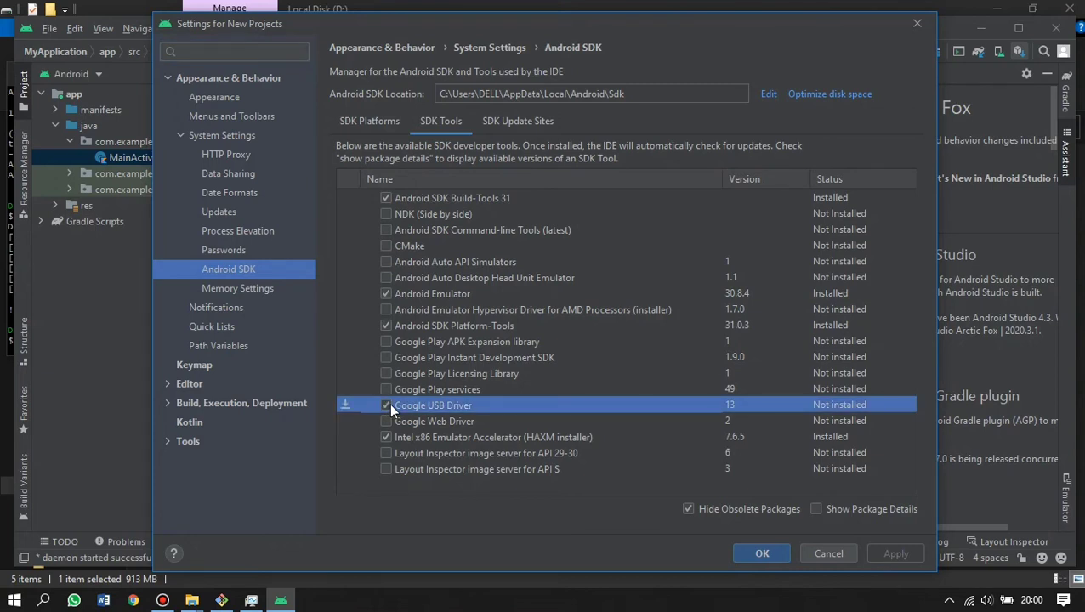
click(883, 554)
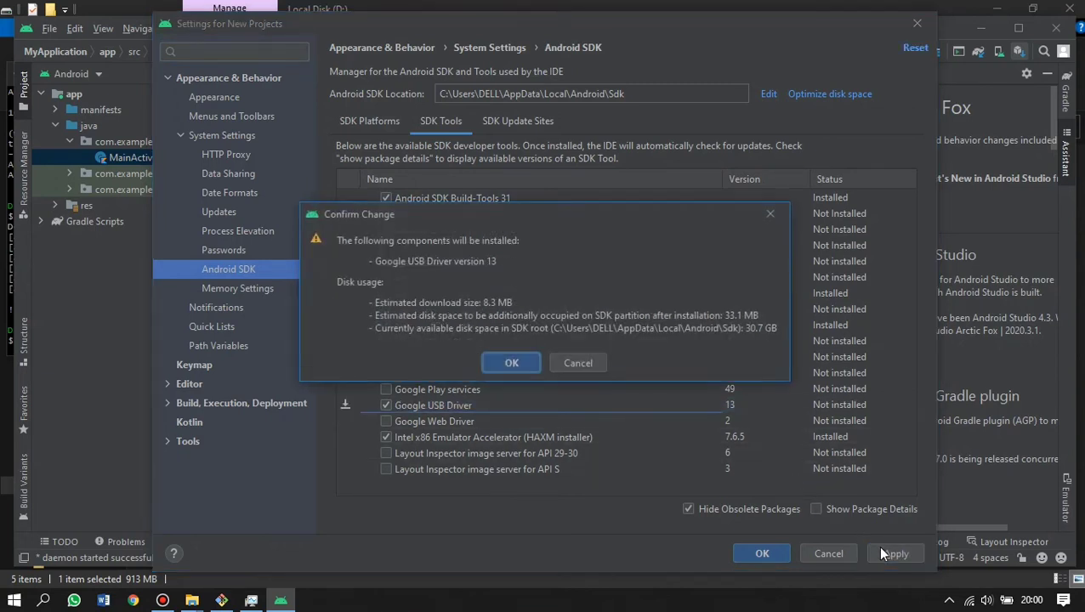
click(513, 364)
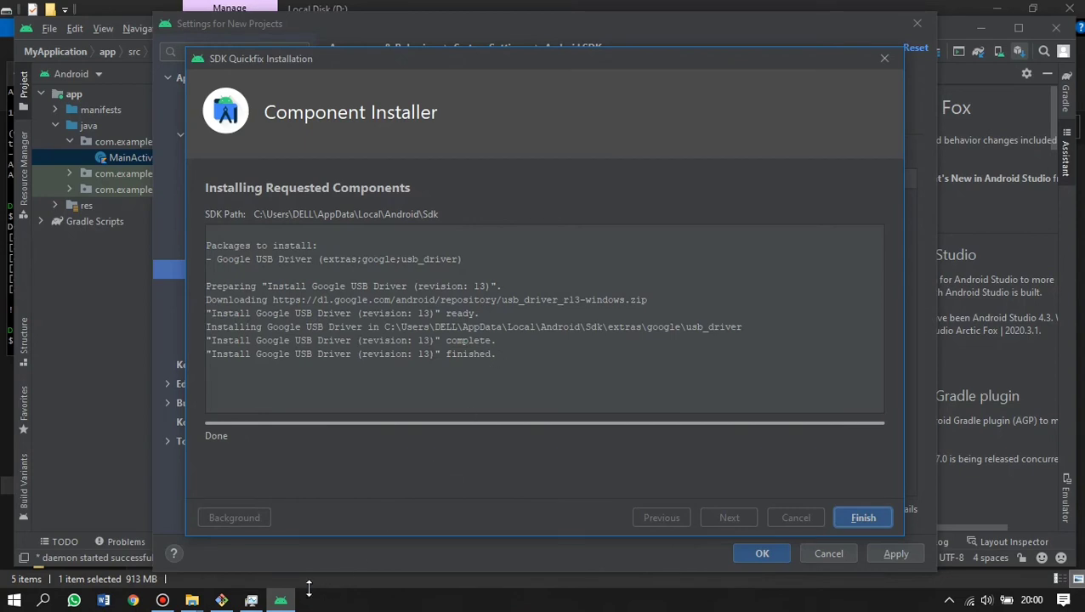
mouse_move(241, 601)
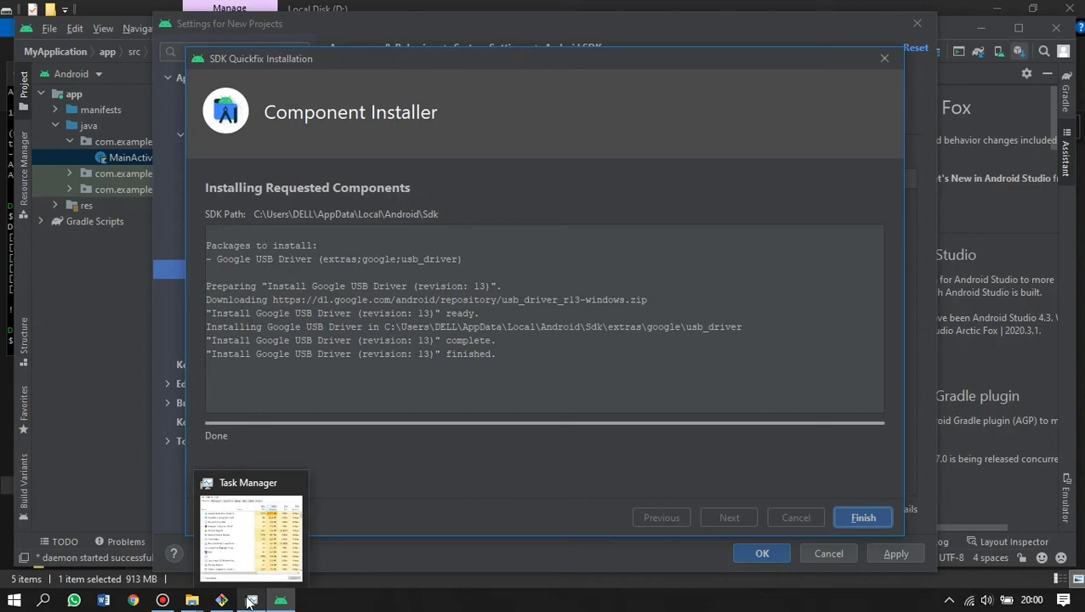
click(848, 519)
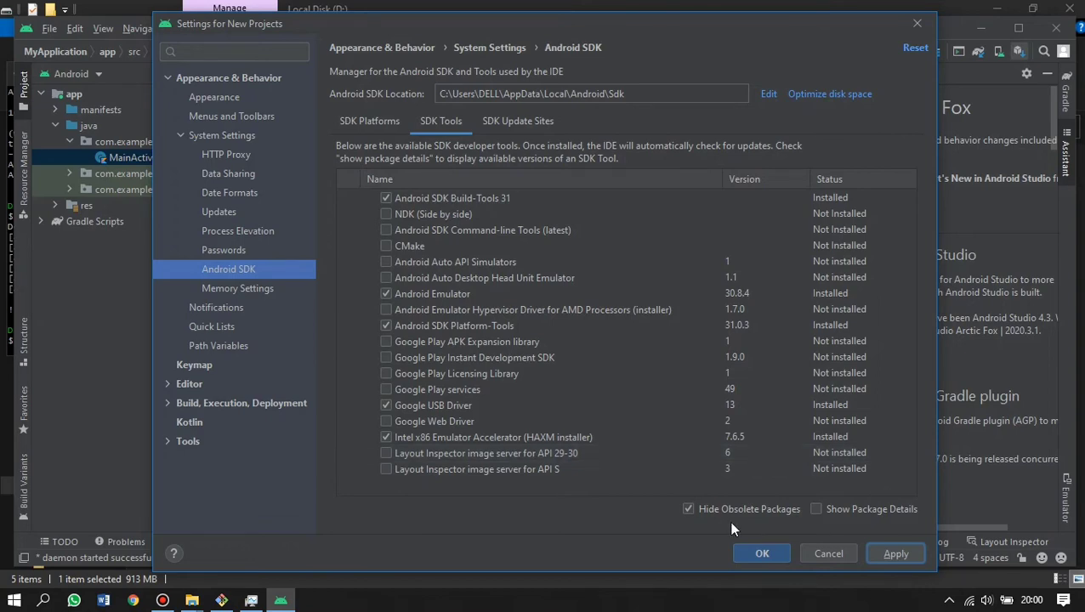
click(757, 553)
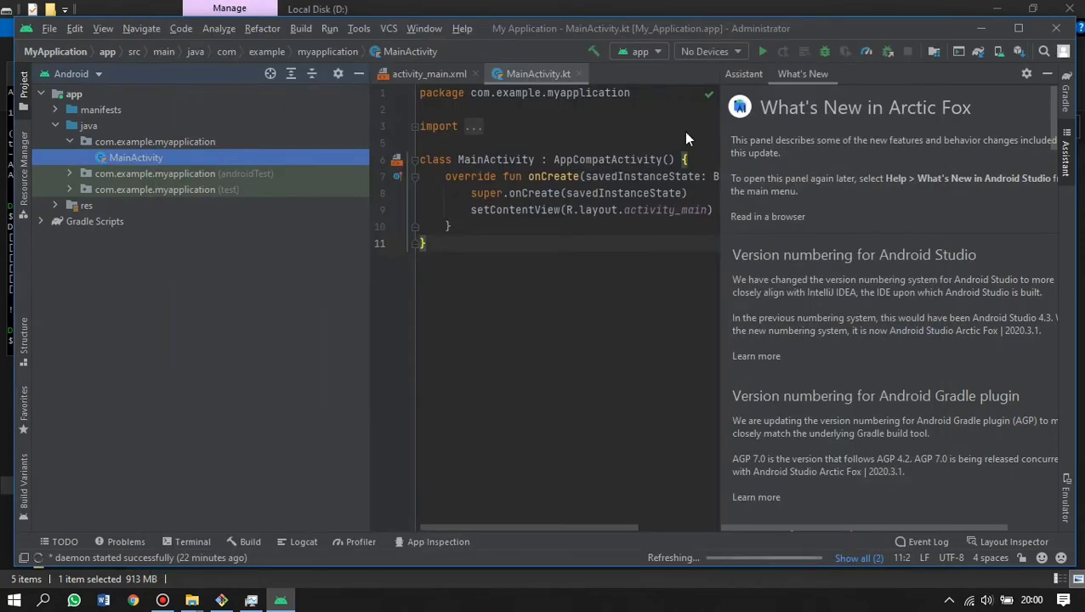
Start creating a virtual device in the AVD Manager using the Pixel 2 phone hardware definition.
click(998, 52)
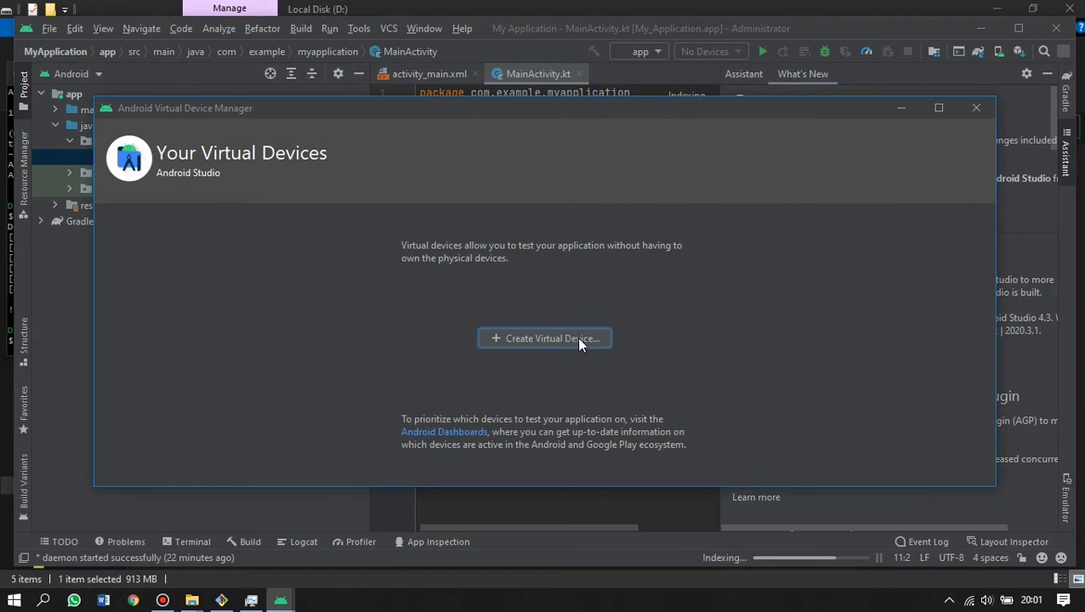
click(585, 340)
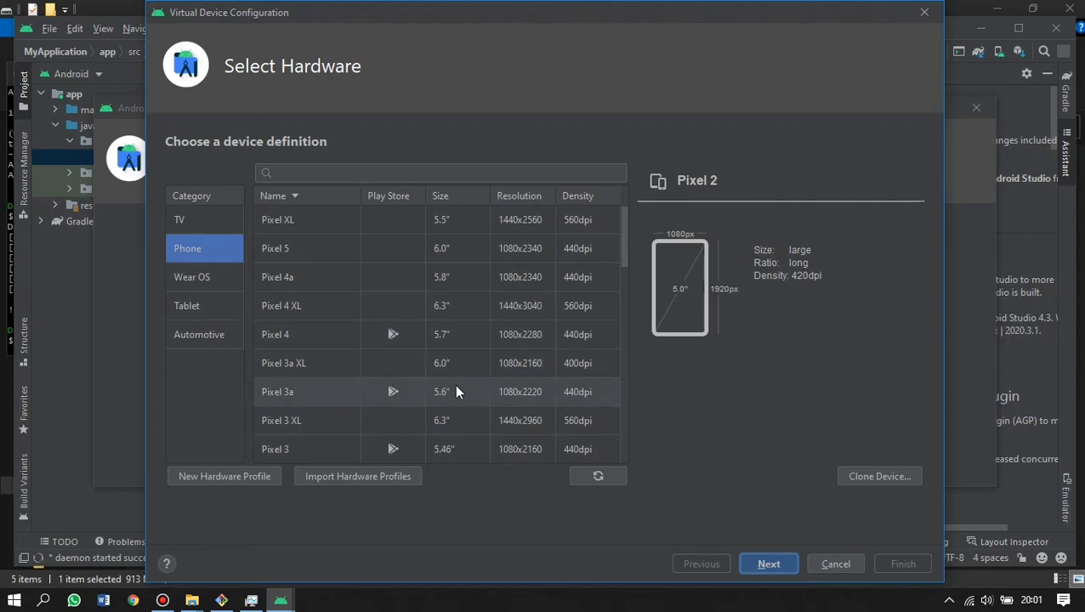
scroll(456, 387, down, 3)
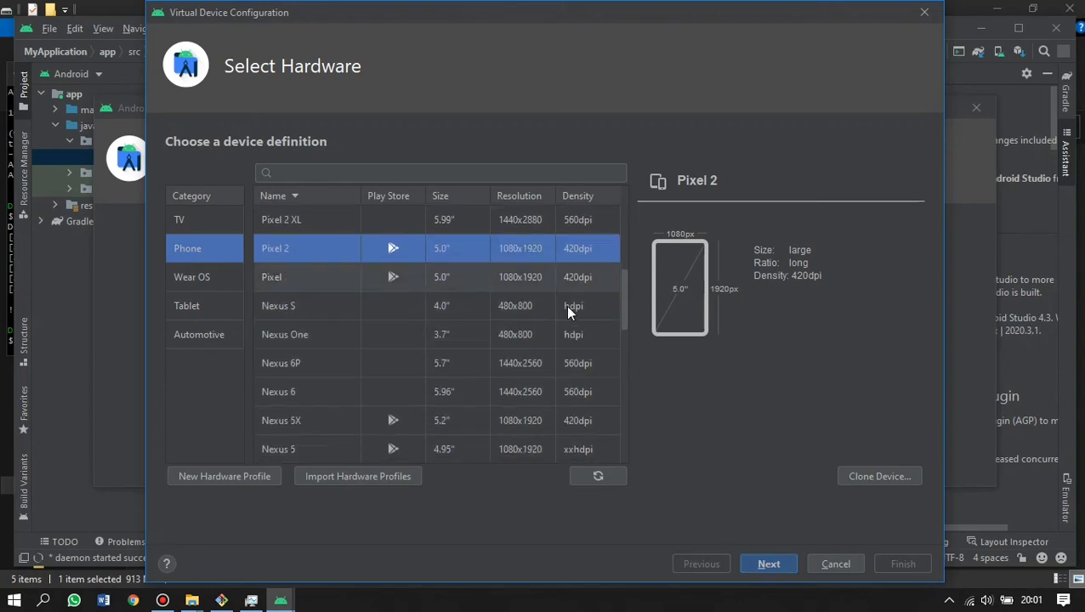
click(767, 567)
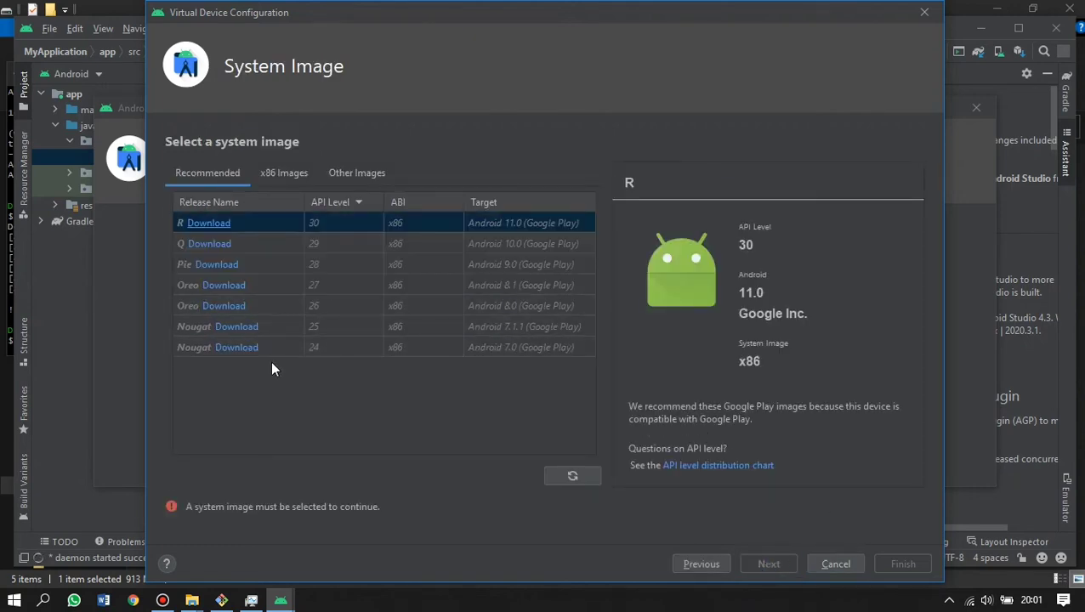
Download and install the Pie x86 system image, API level 28 with Google Play, and minimize the Bandicam window.
click(218, 266)
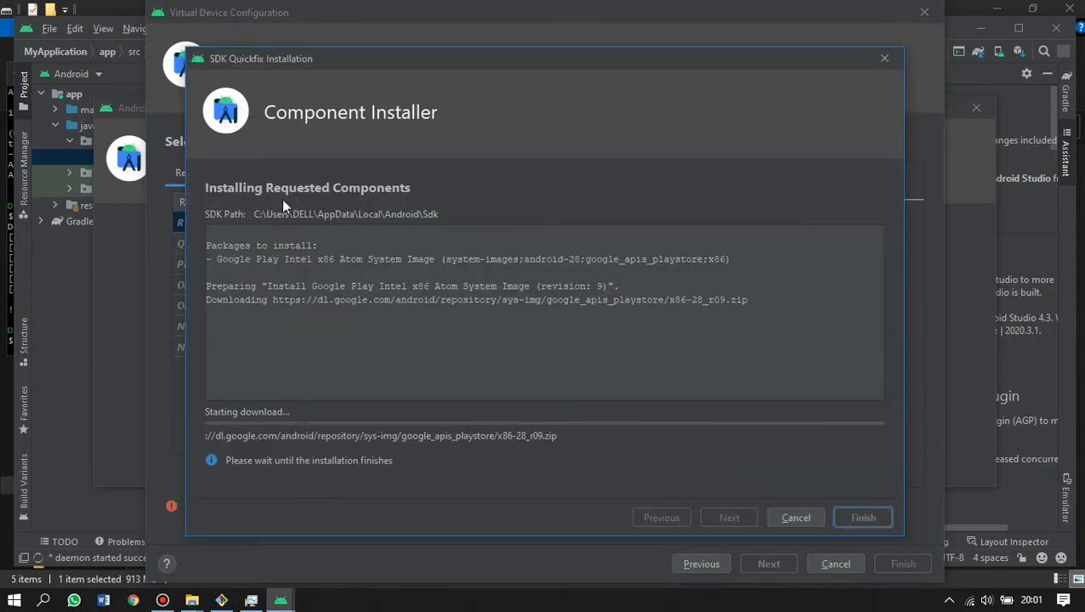
drag(400, 57, 558, 58)
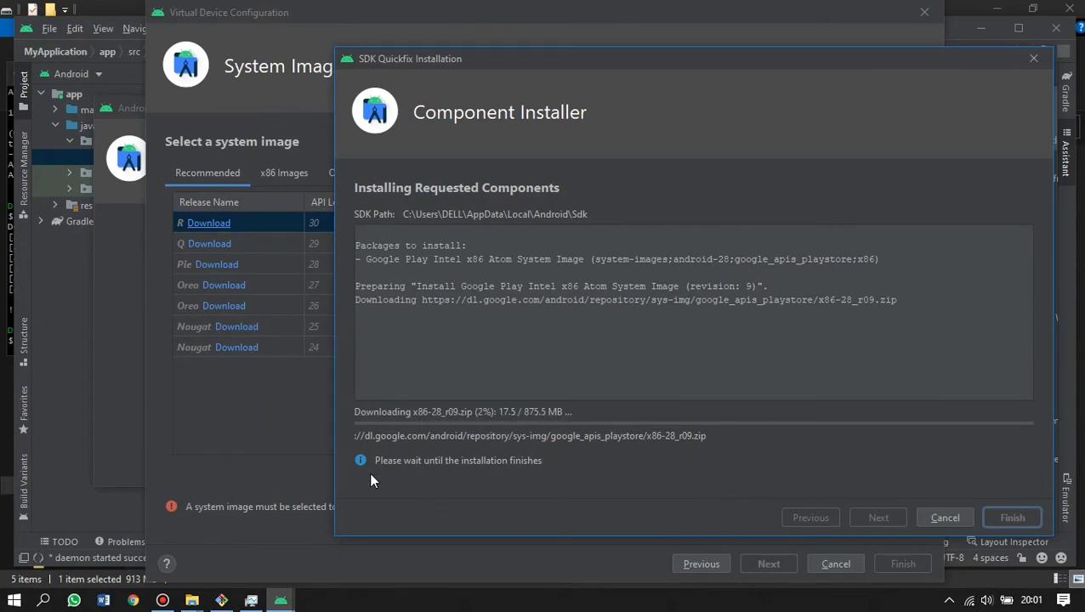
click(162, 600)
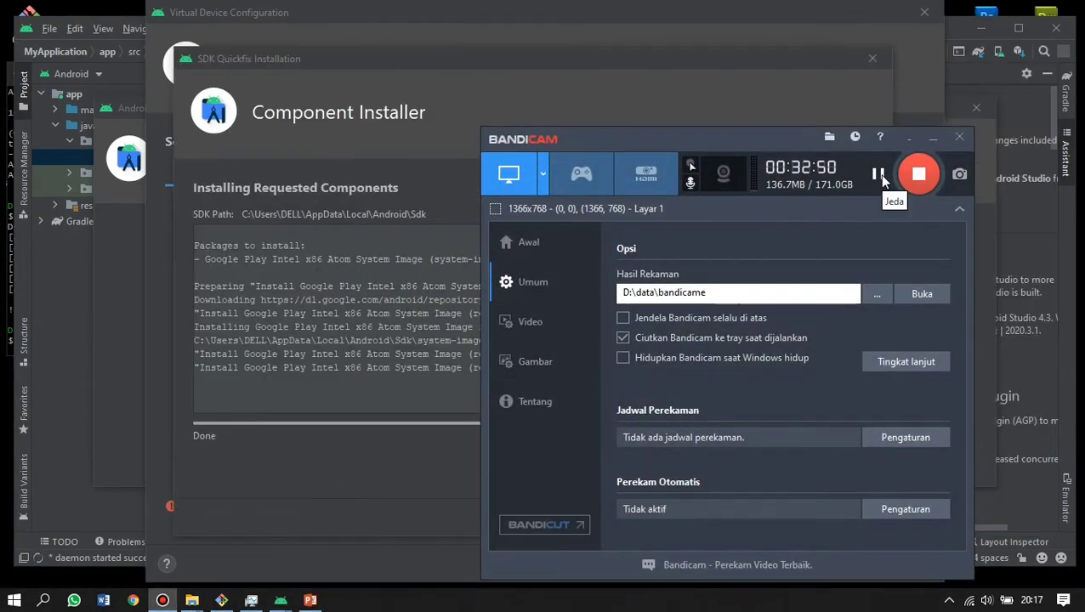
click(932, 137)
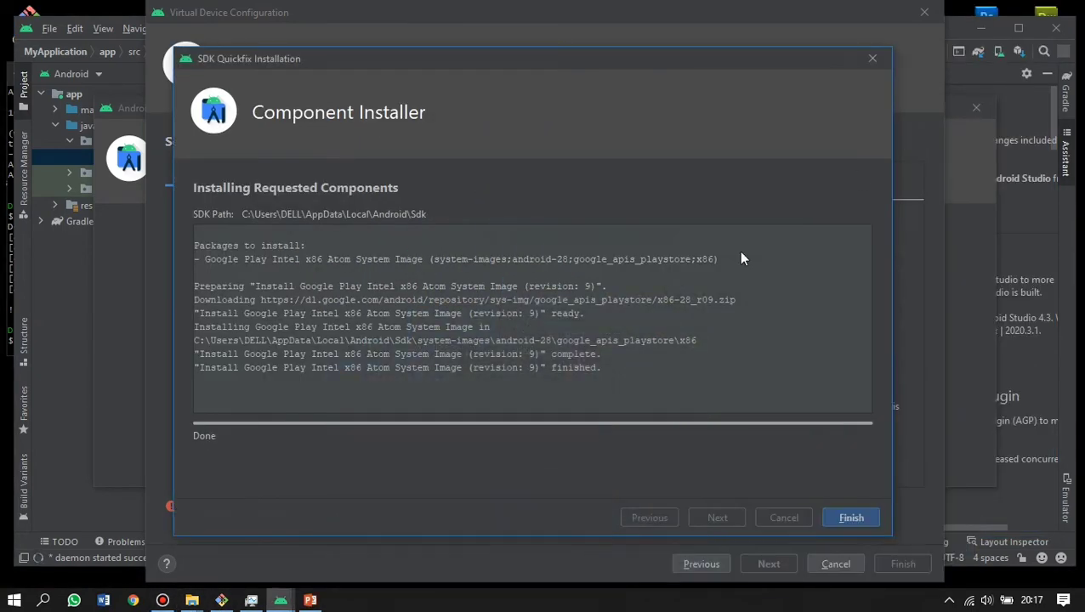
click(850, 518)
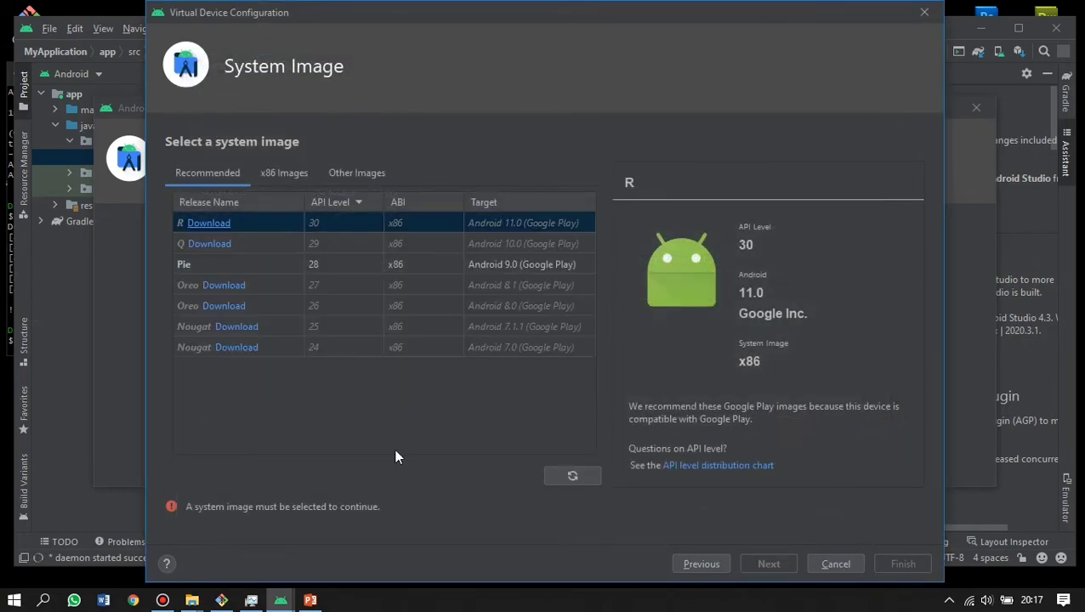
Create the Pixel 2 API 28 virtual device with the Pie system image and close the Android Virtual Device Manager.
click(211, 259)
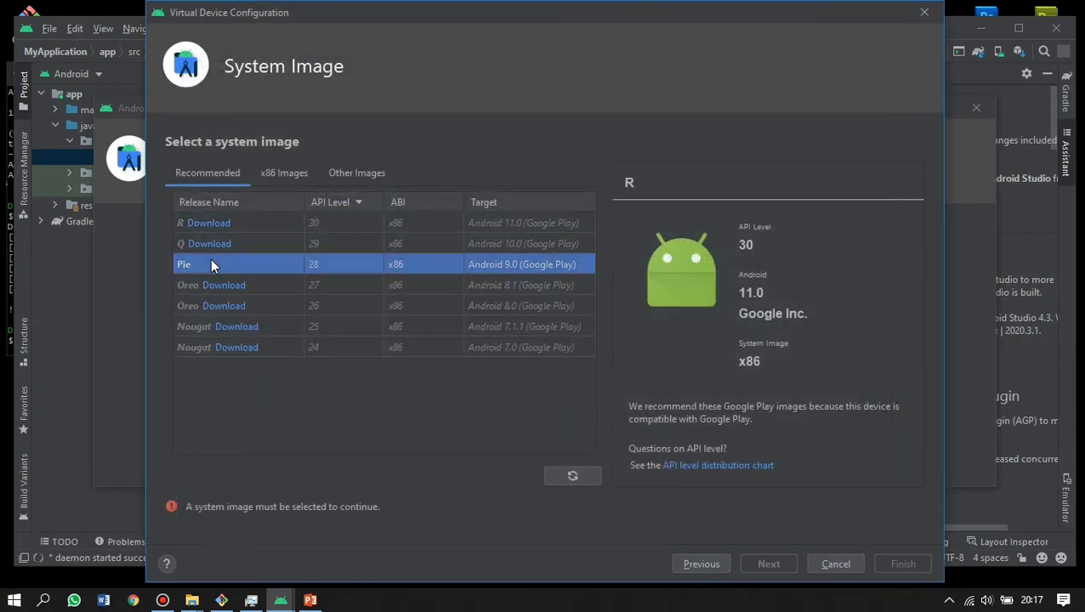
click(781, 564)
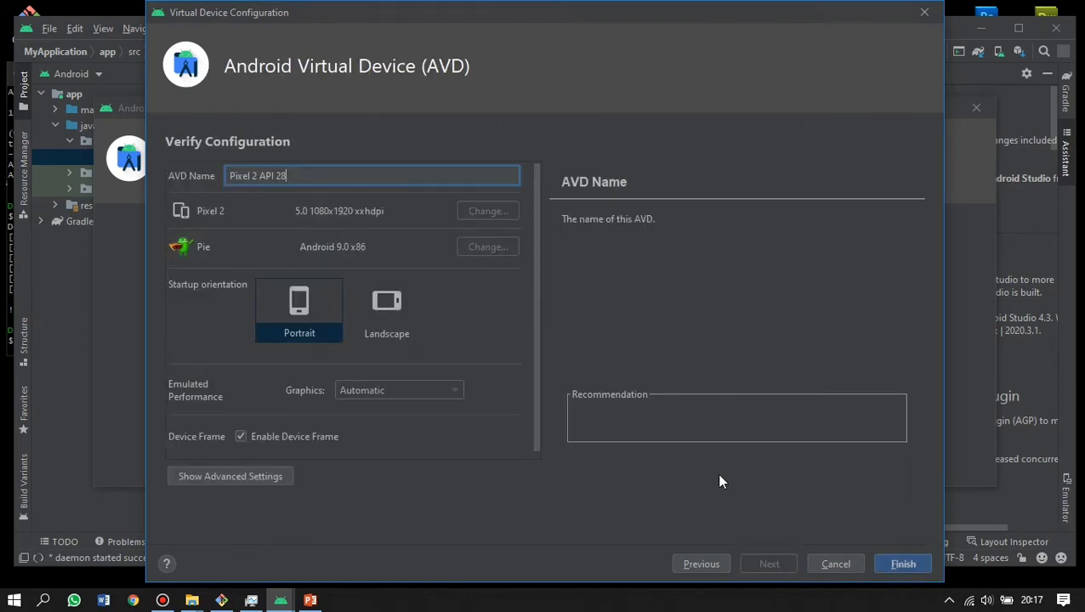
click(897, 566)
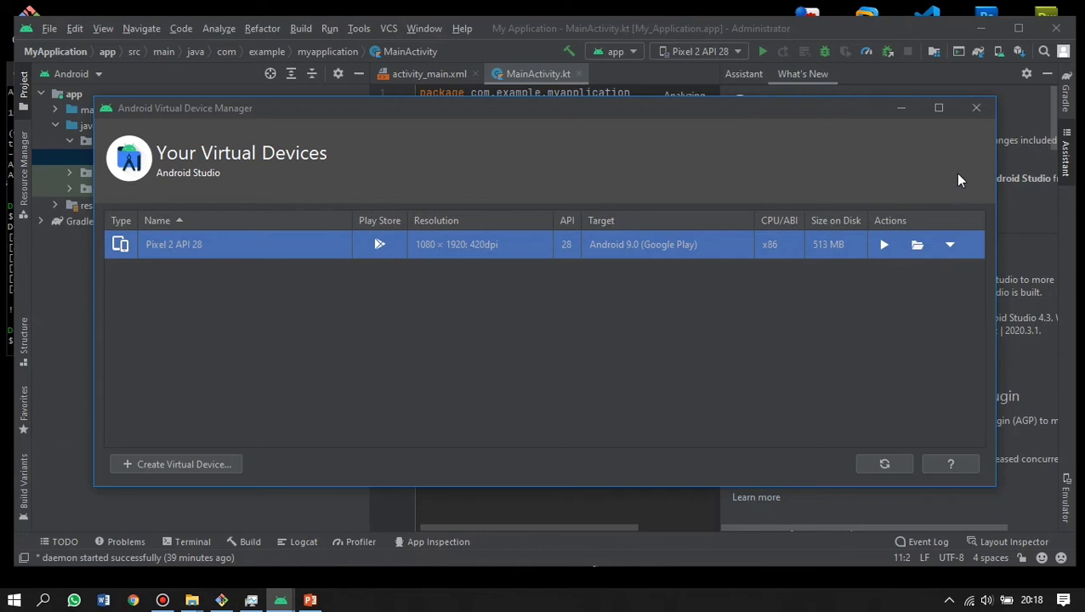
click(975, 109)
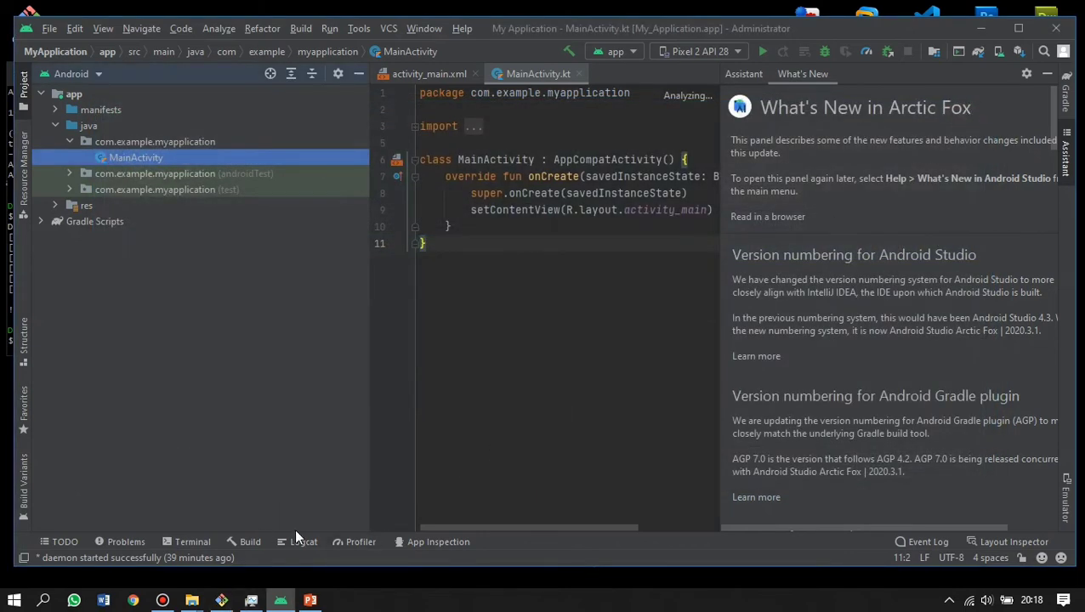
Run flutter doctor again in the MINGW64 terminal and maximize its window.
click(221, 600)
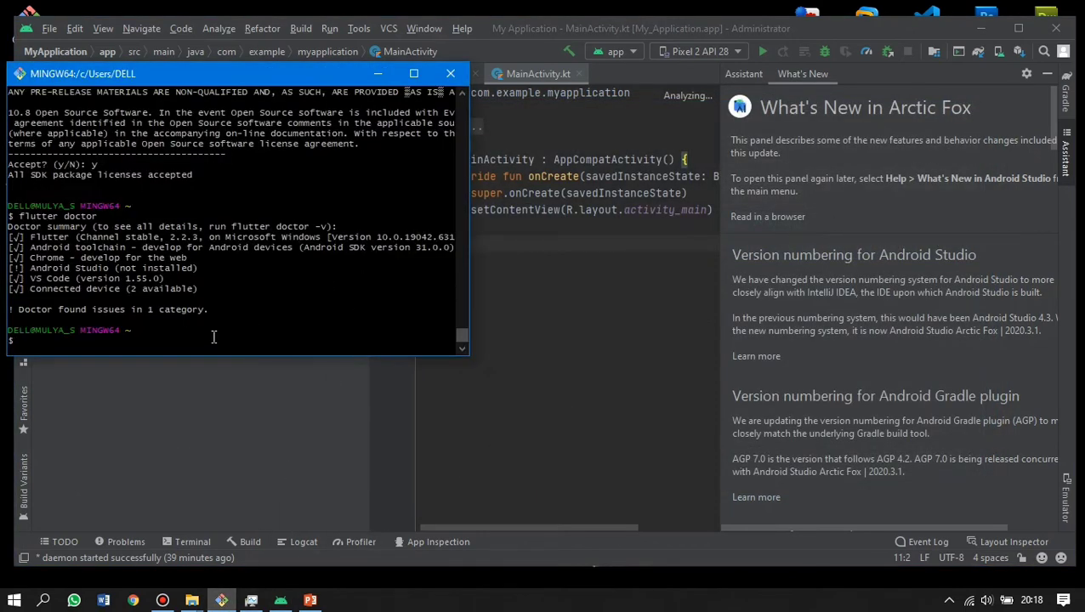
text(flutter doctor)
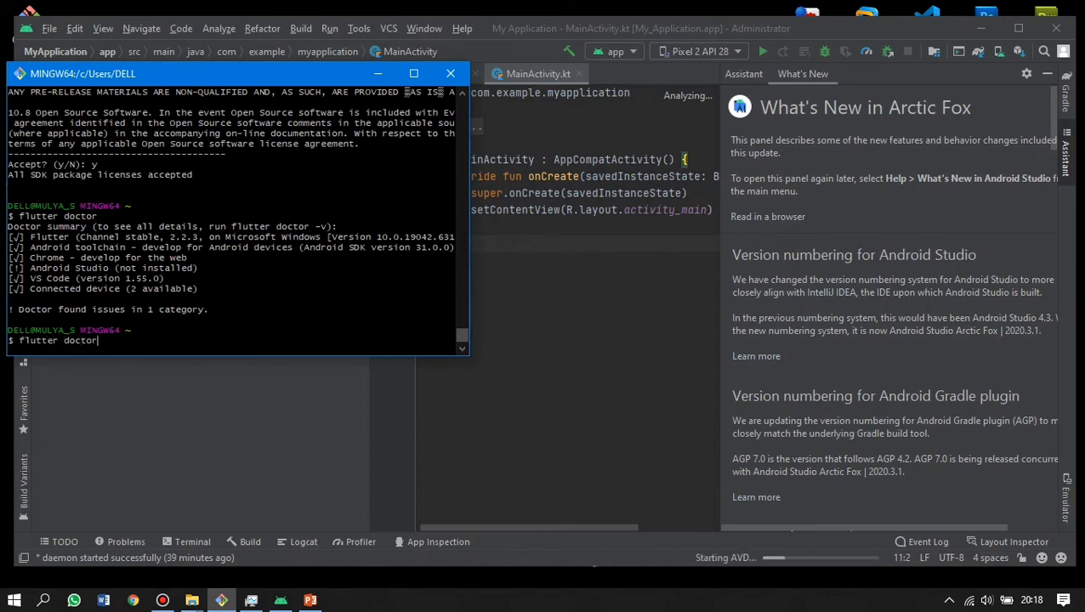
key(Return)
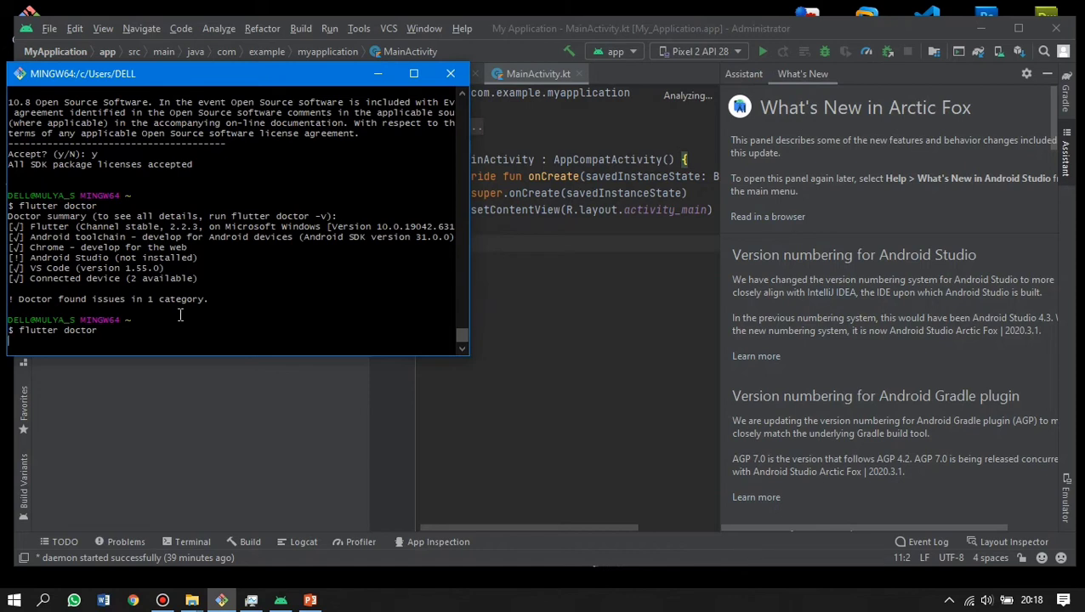
click(413, 75)
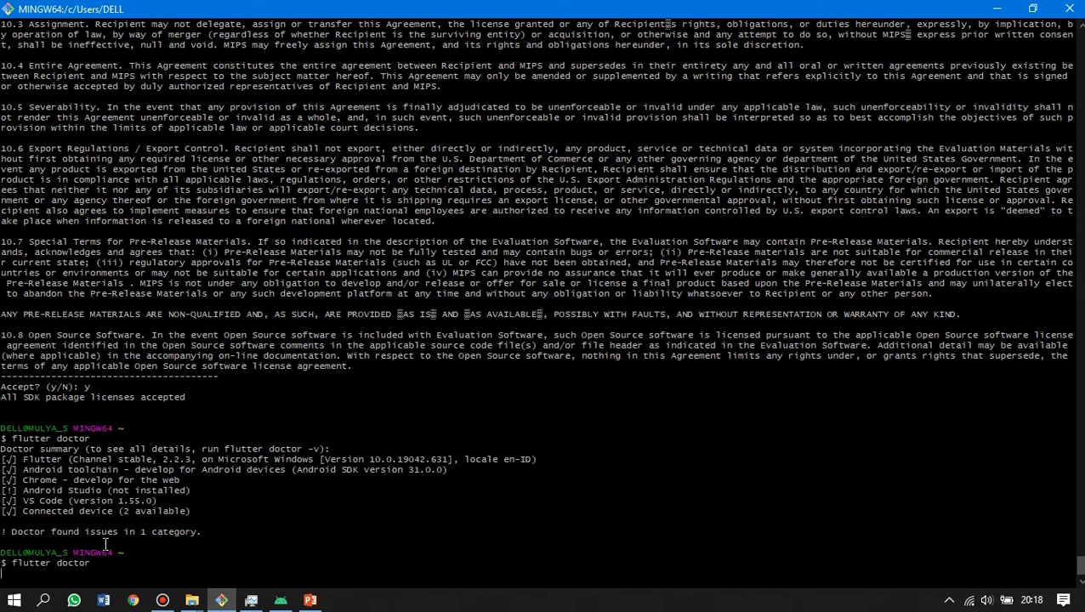
key(Return)
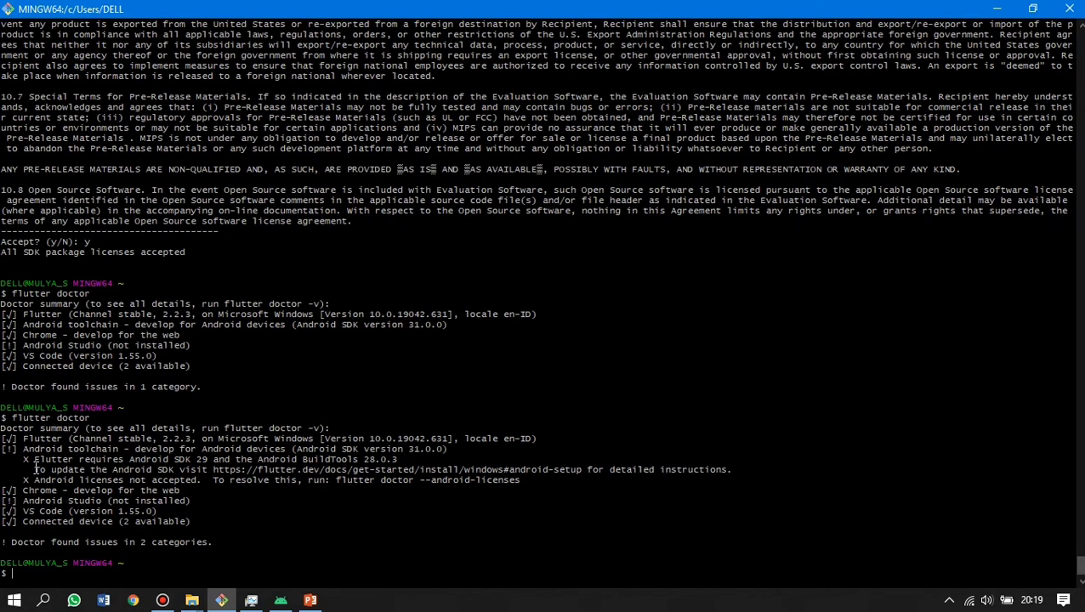
Examine the Android SDK version requirement listed under the Android toolchain entry of the flutter doctor summary.
drag(34, 463, 207, 466)
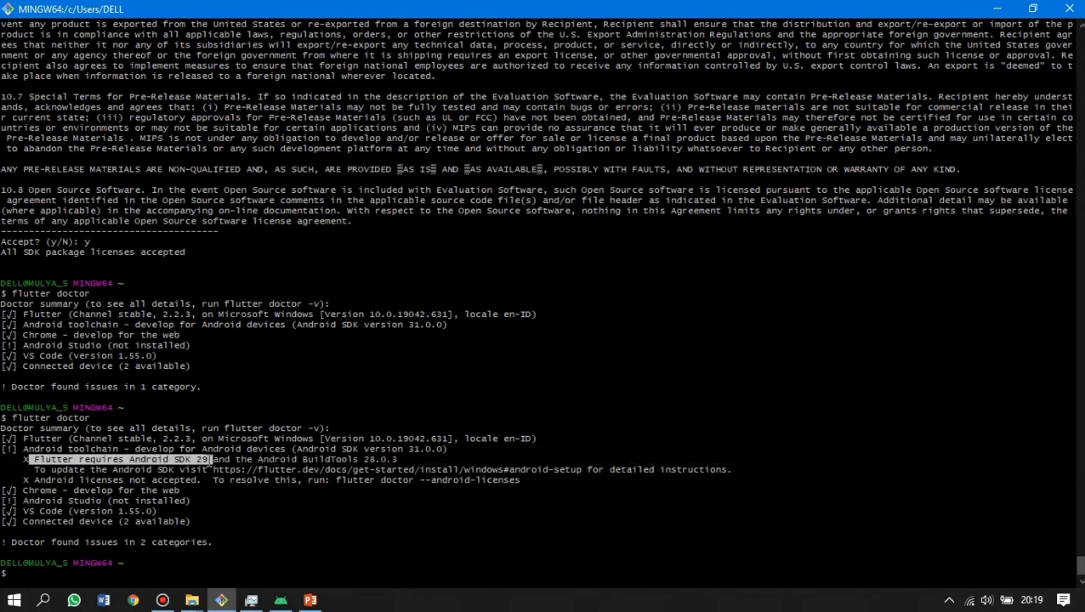
click(207, 465)
double_click(201, 459)
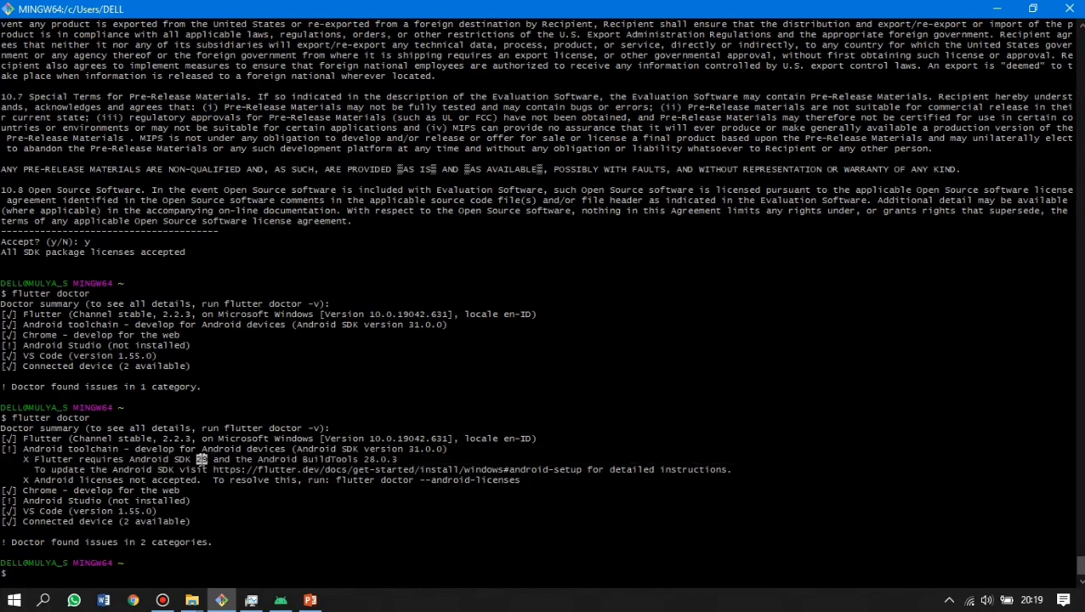
drag(170, 460, 228, 464)
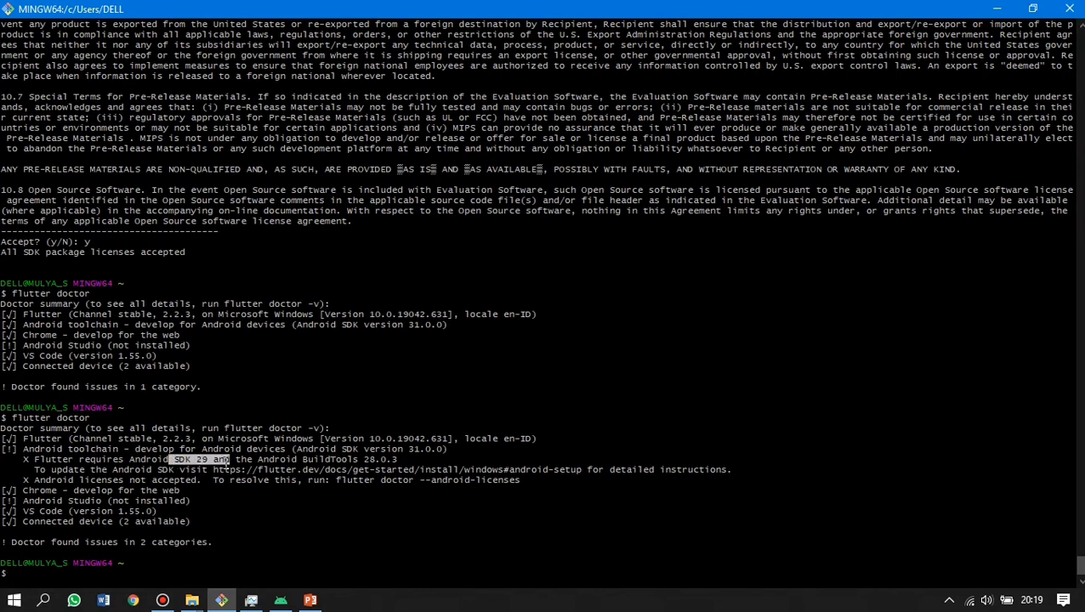
Install the Android 10.0 (Q) SDK platform, API level 29, from Android Studio's SDK settings and close the settings.
click(279, 600)
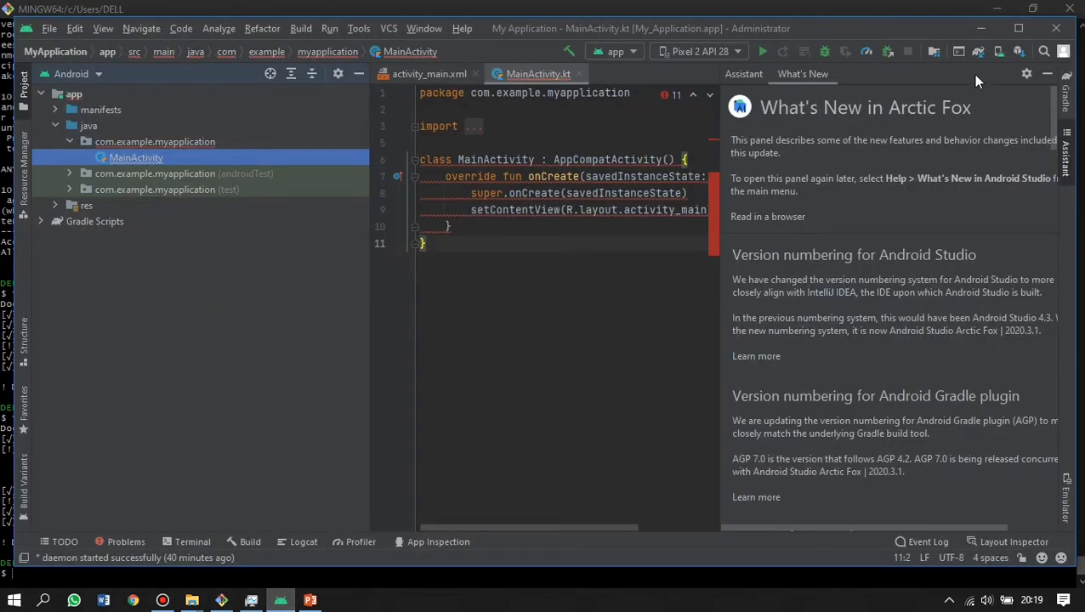
click(1015, 52)
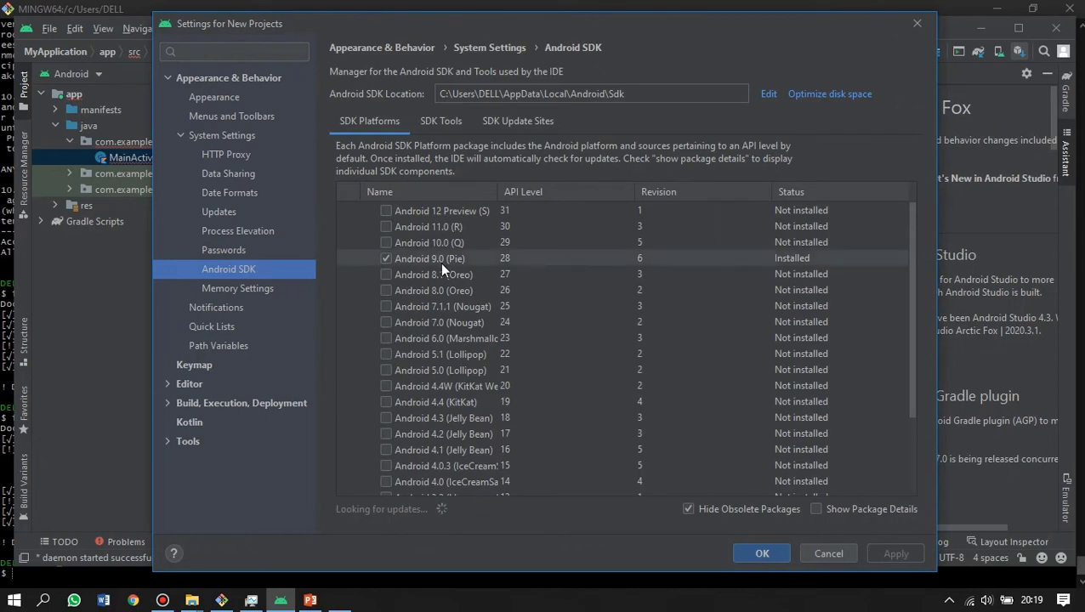
click(483, 244)
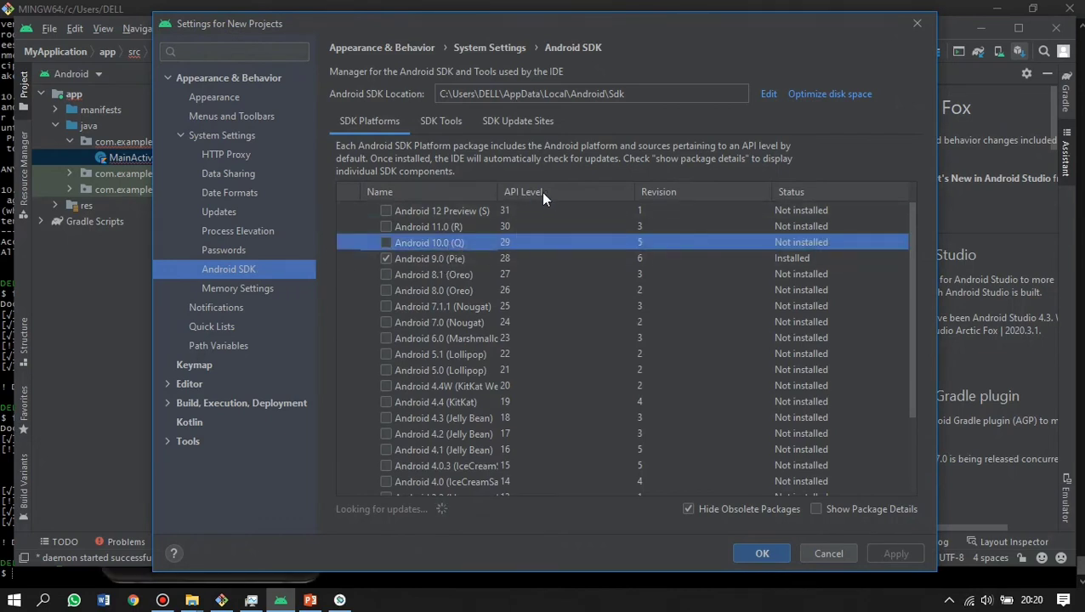
click(387, 242)
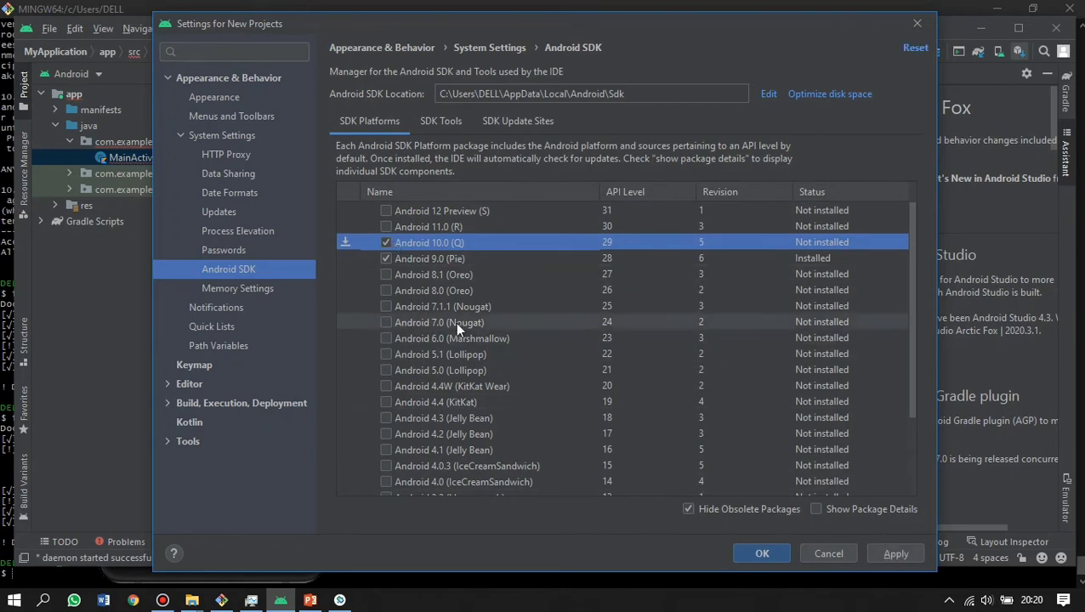
click(906, 553)
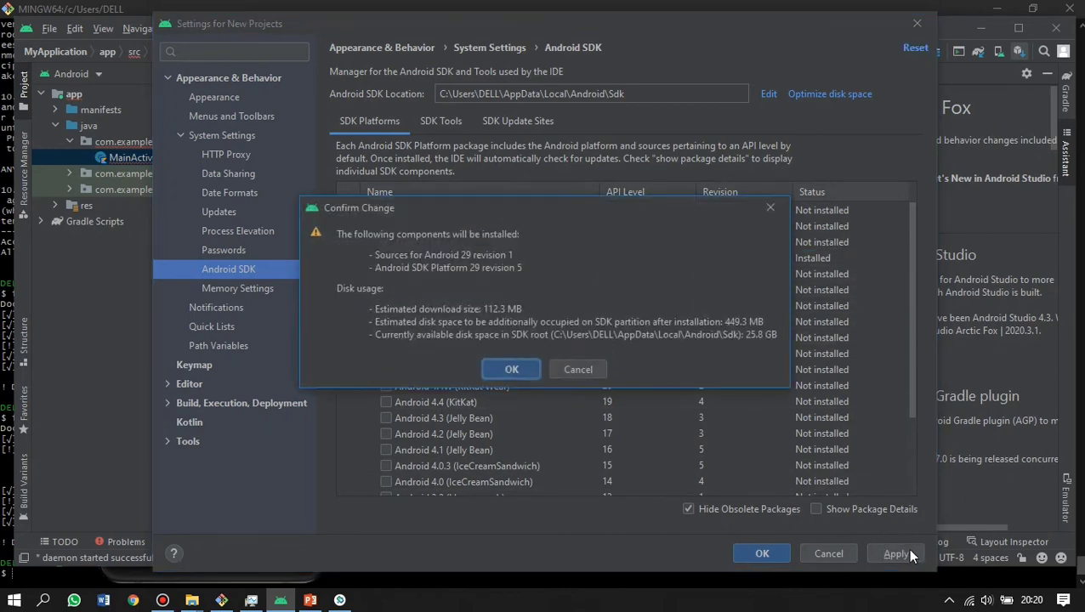
click(511, 369)
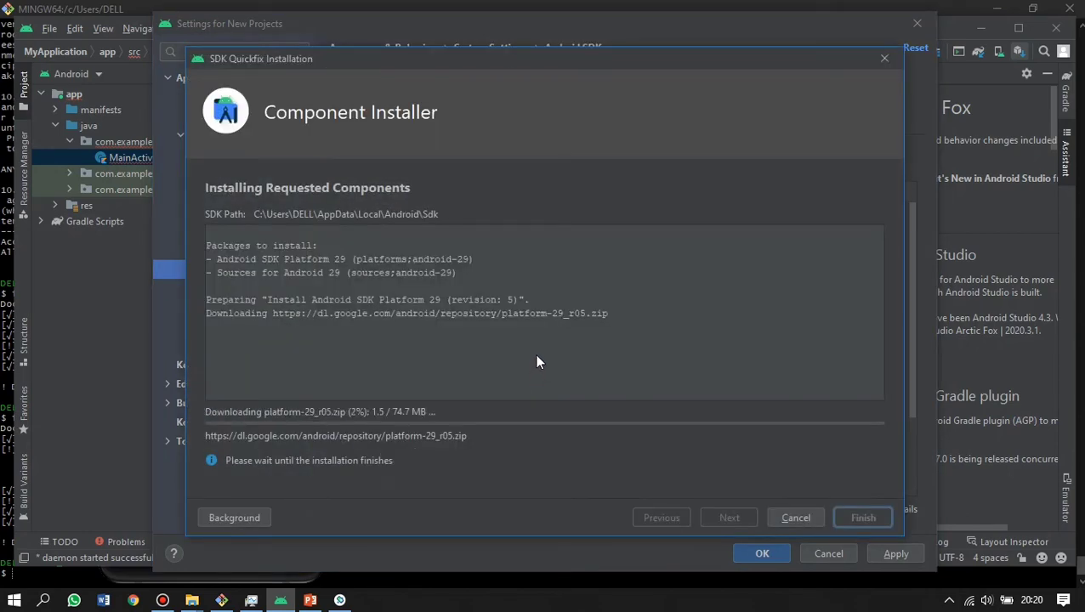
click(163, 600)
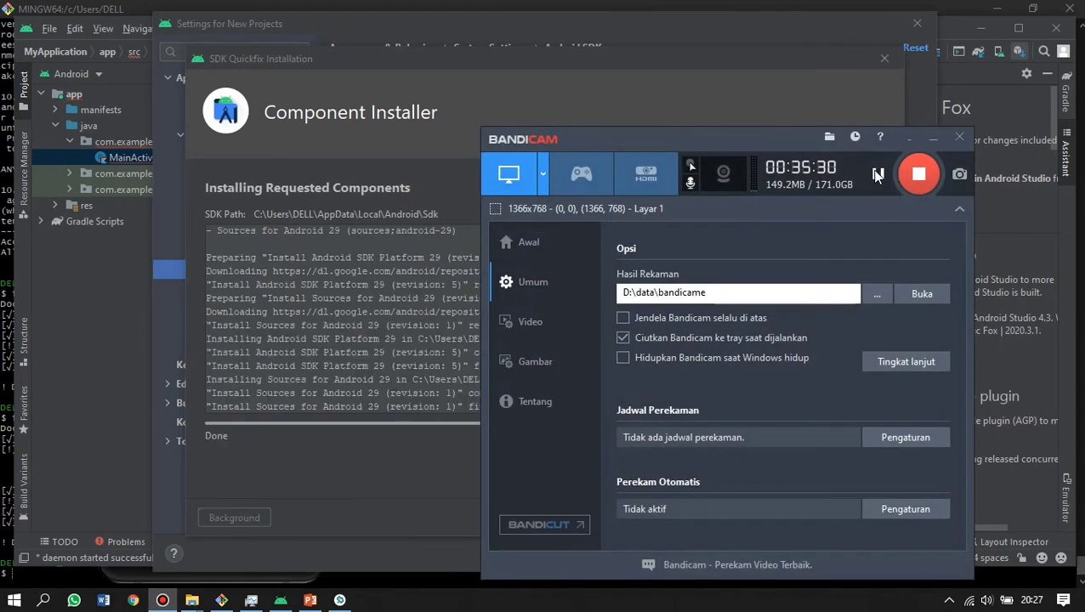
click(931, 136)
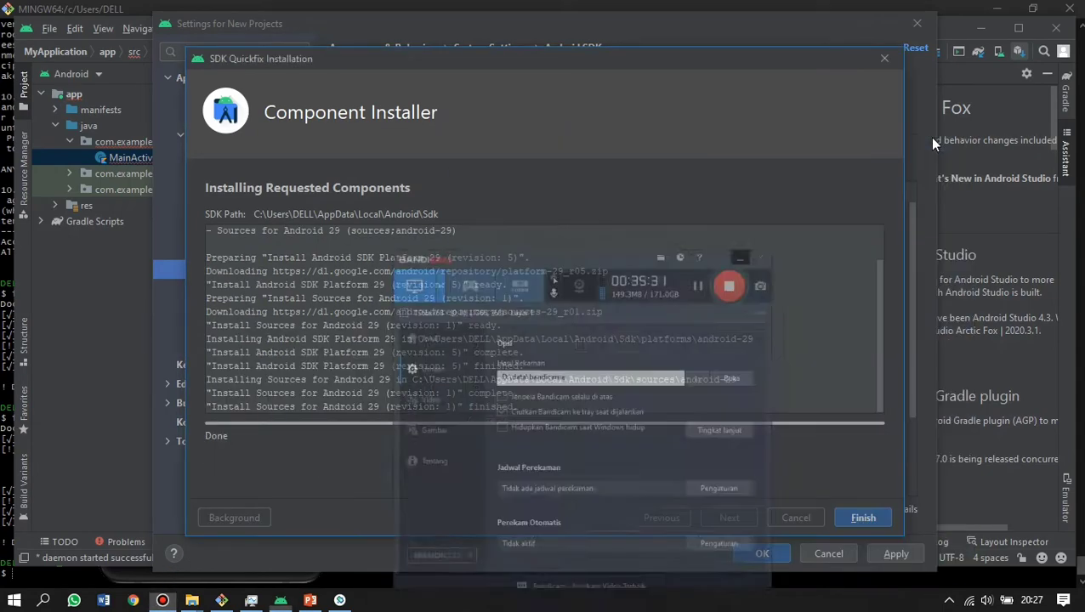
click(861, 518)
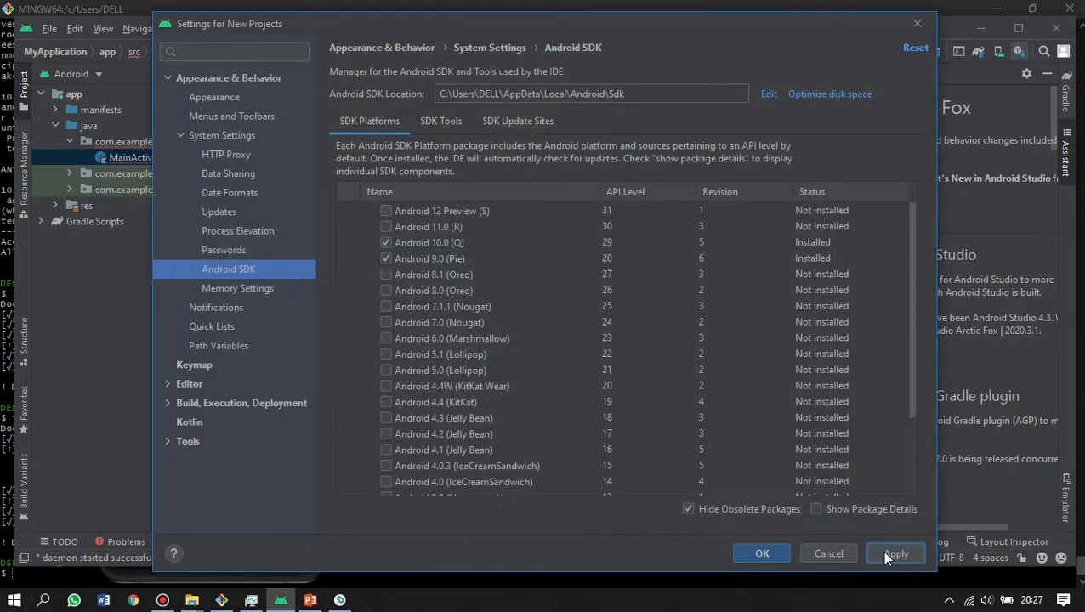
click(760, 555)
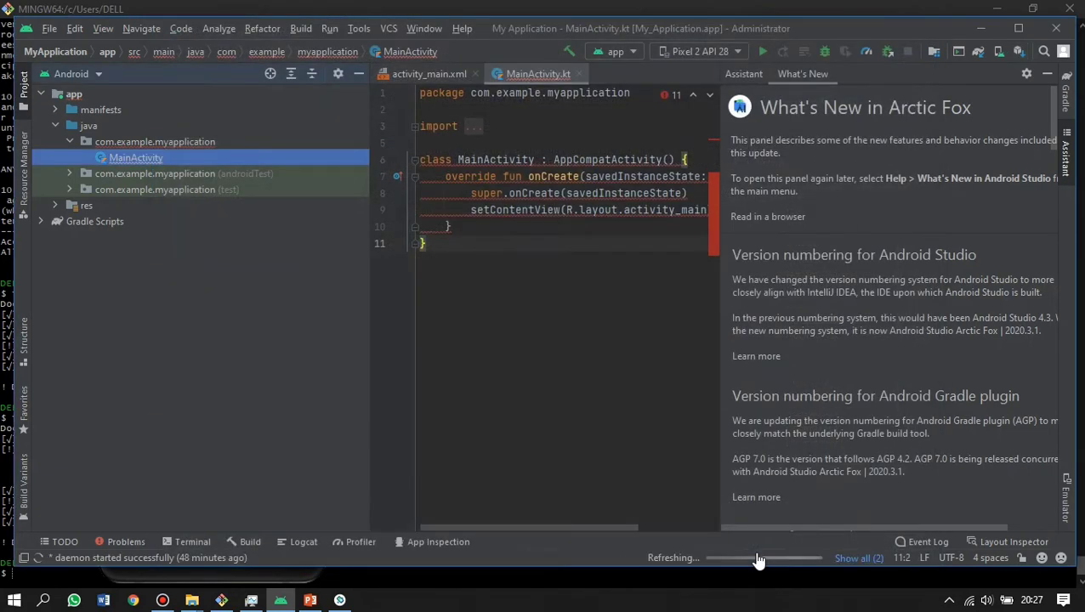
Bring up the Android emulator window and try to close the unresponsive Pixel Launcher.
click(352, 601)
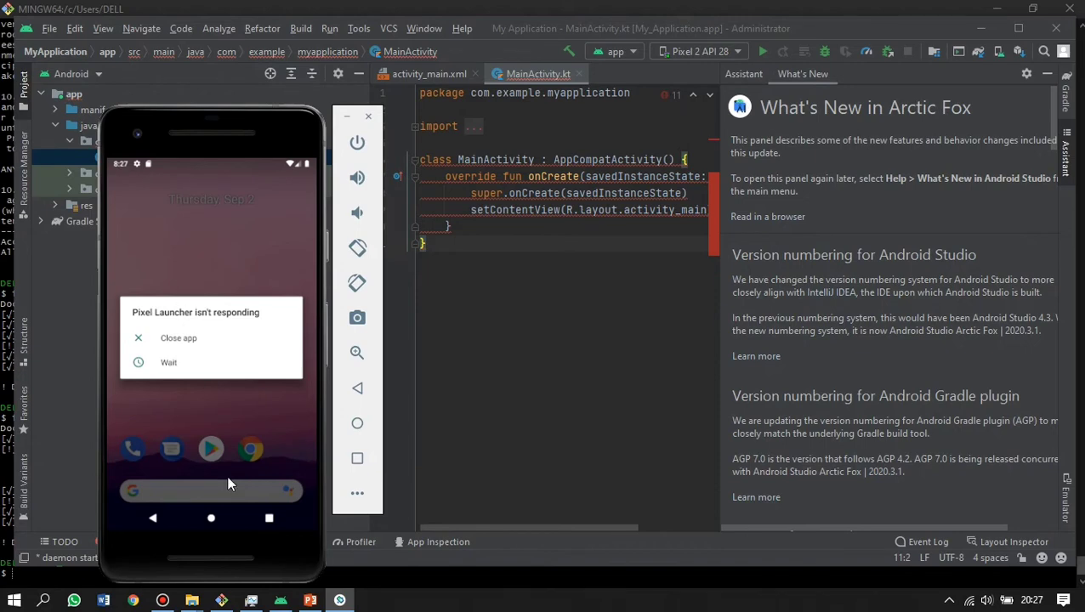
mouse_move(355, 603)
click(150, 340)
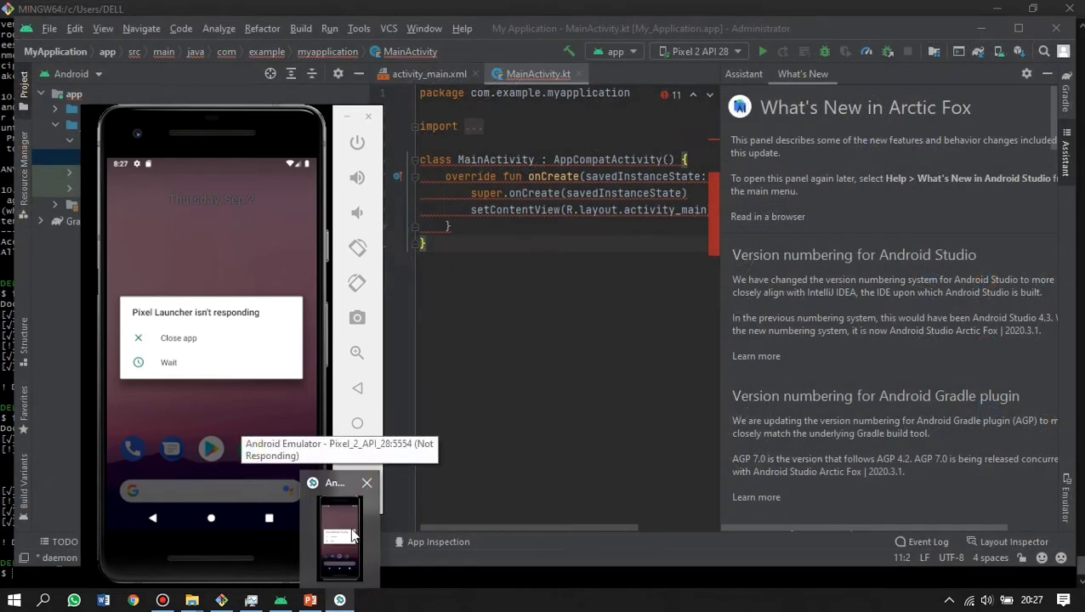
Switch from the emulator to the MINGW64 terminal and rerun flutter doctor.
mouse_move(249, 602)
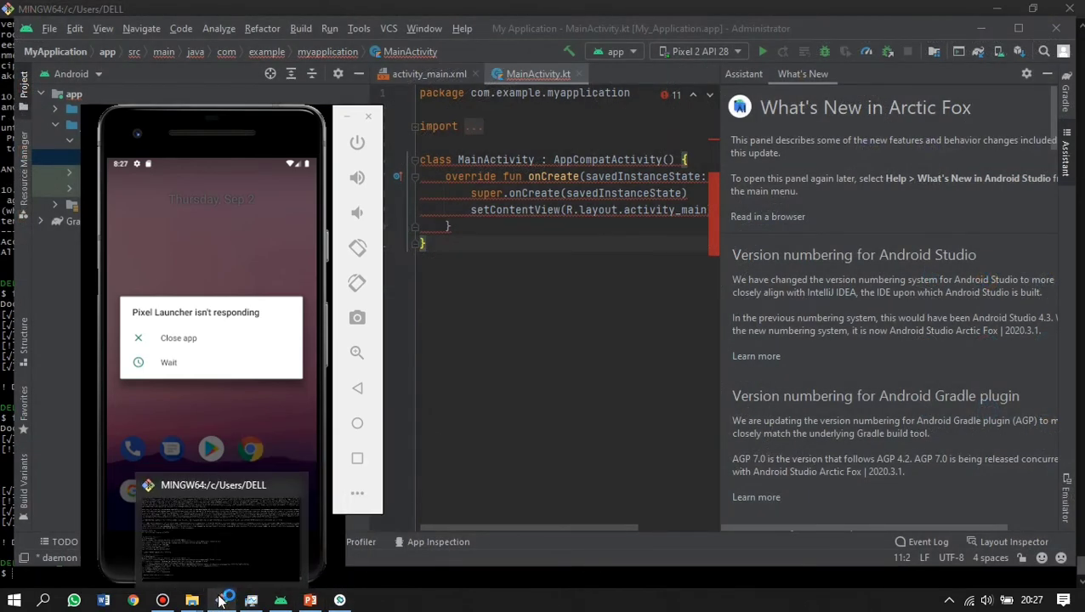
click(221, 601)
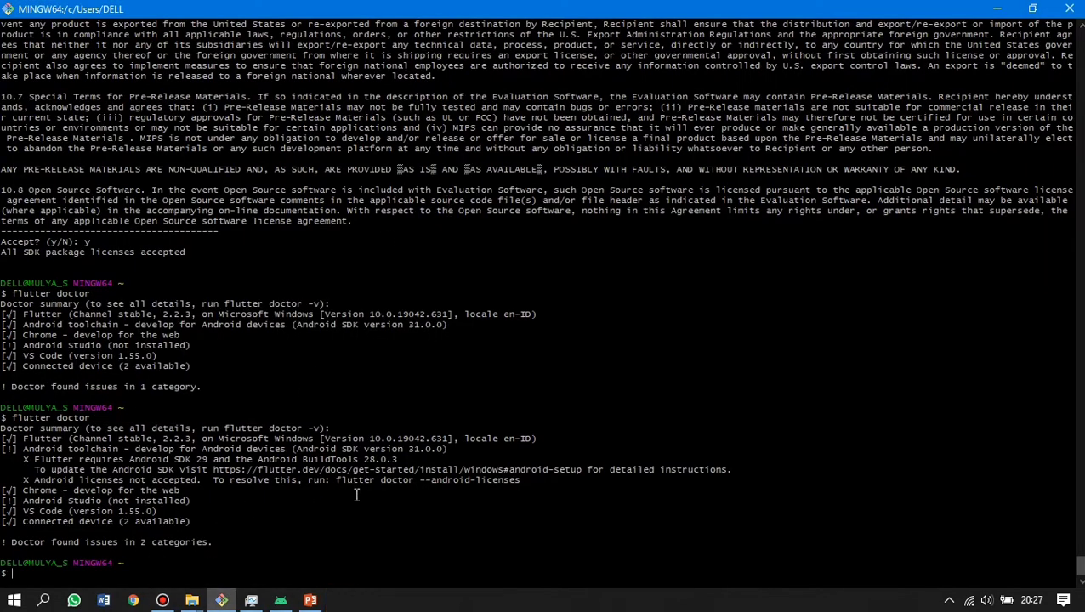
text(flutter doctor)
key(Return)
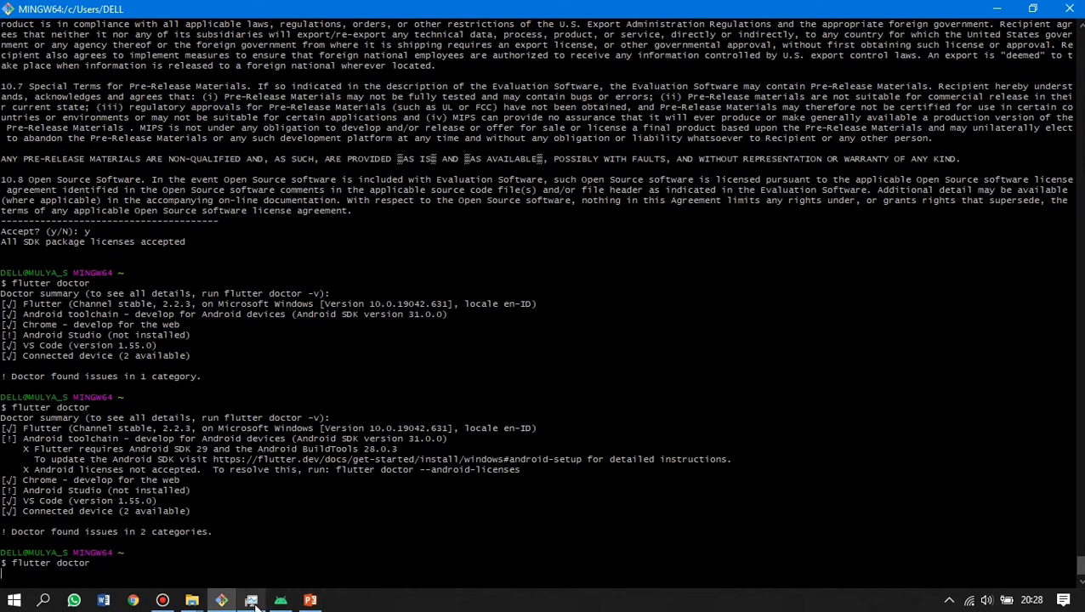
Examine the Android Studio entry in the newest flutter doctor summary and compare the Android toolchain issues with the previous run.
mouse_move(255, 603)
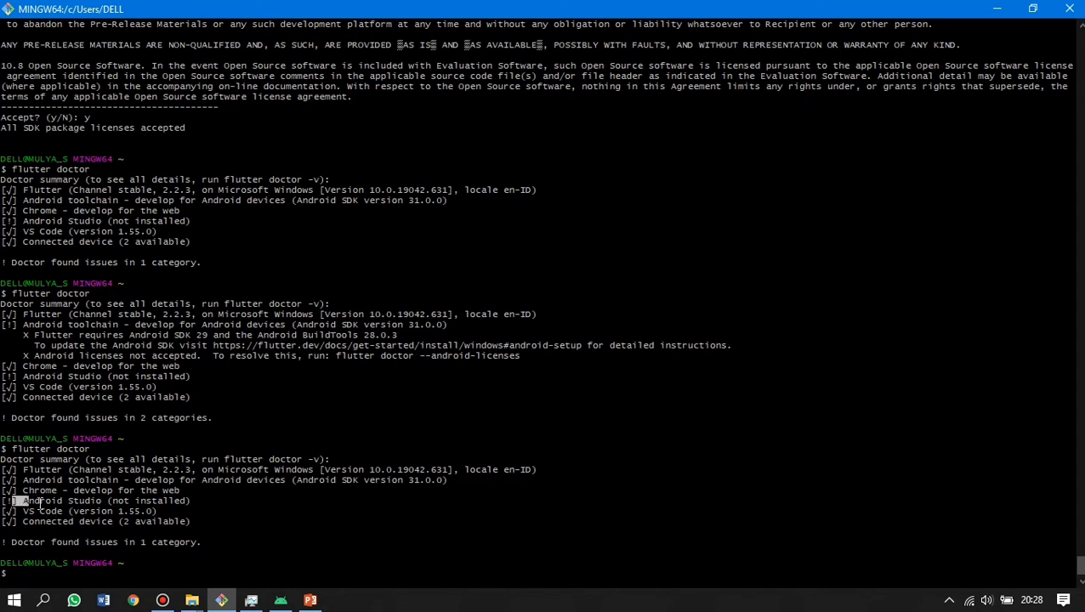
drag(4, 500, 179, 525)
click(204, 524)
drag(25, 500, 191, 501)
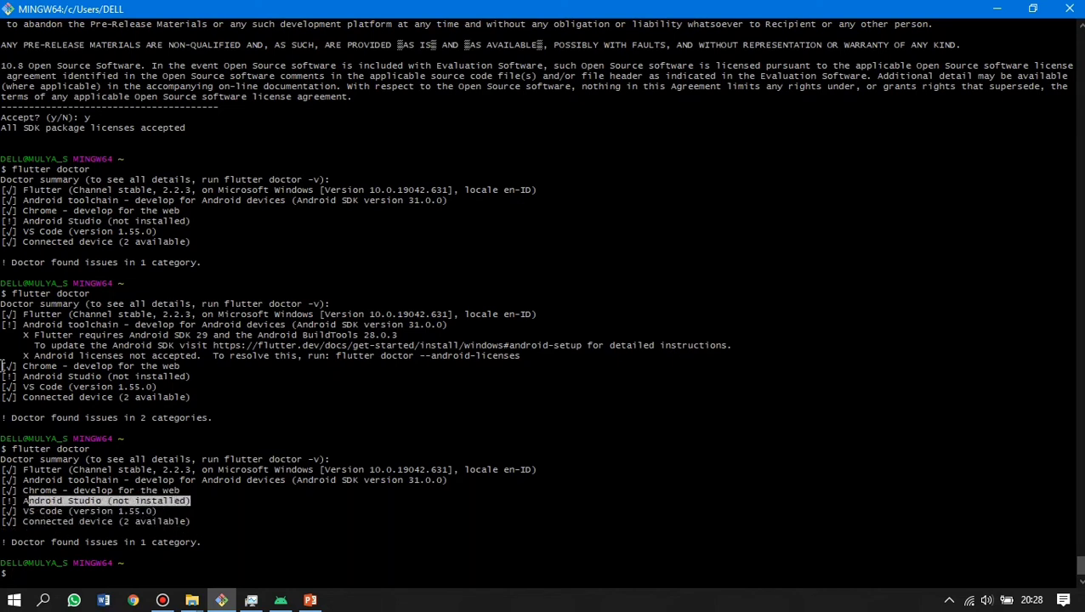
drag(34, 335, 544, 357)
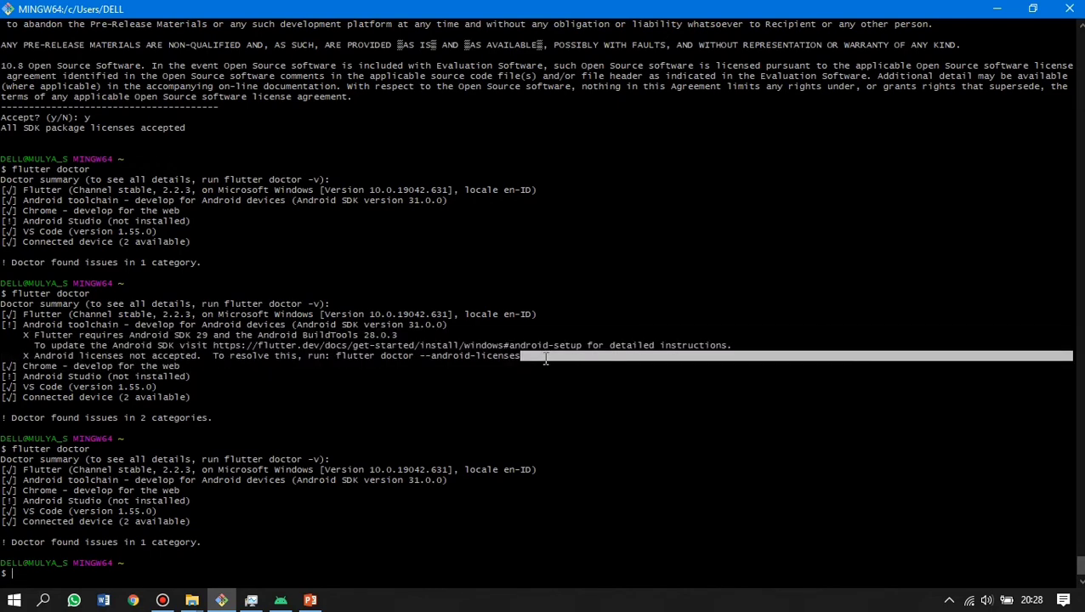
drag(3, 480, 189, 501)
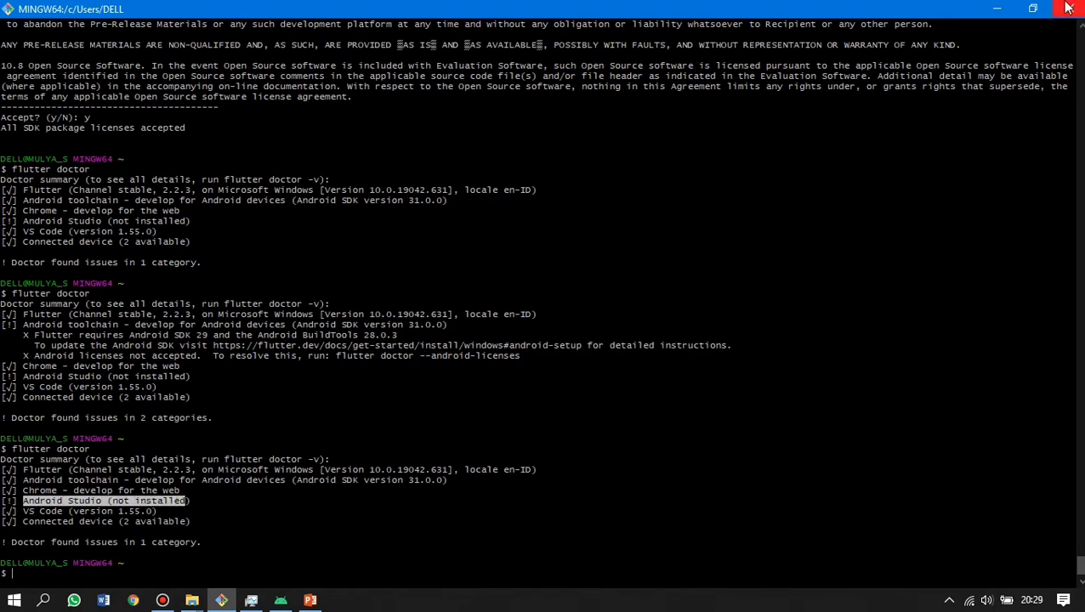
click(160, 494)
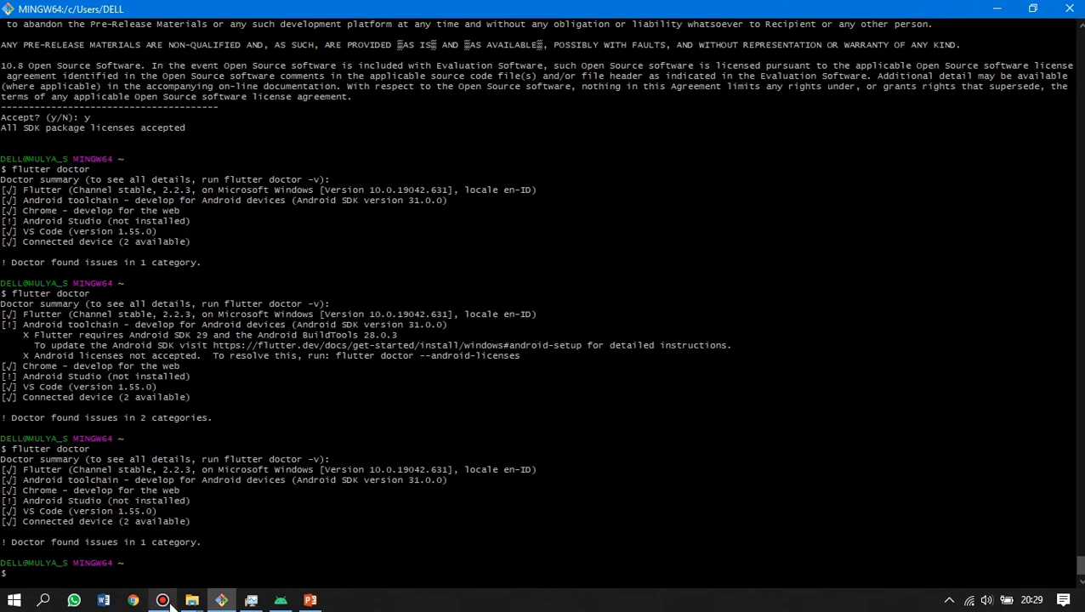
click(162, 600)
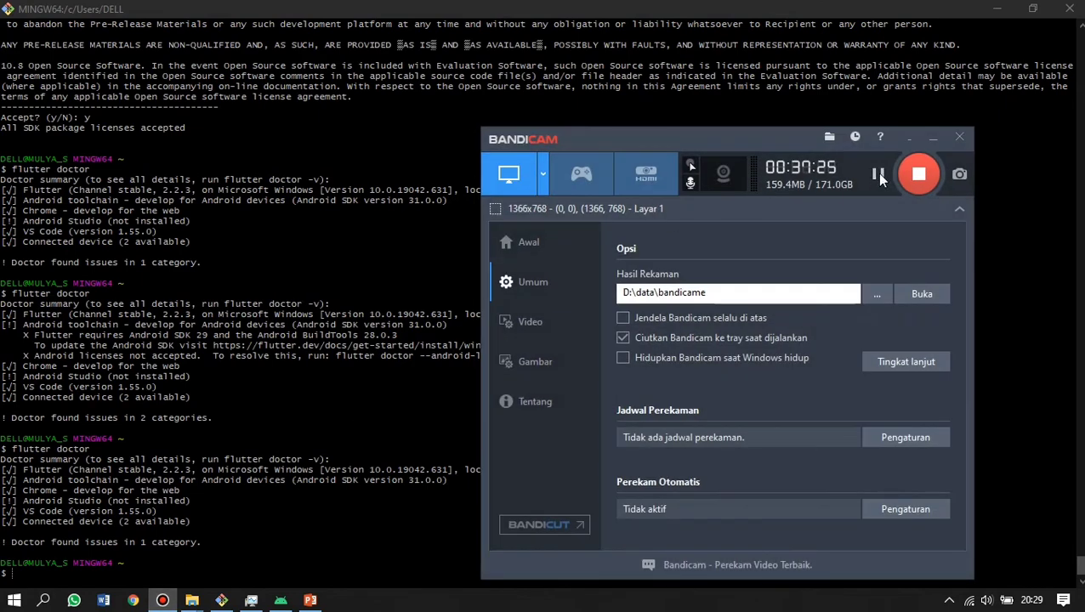
click(933, 142)
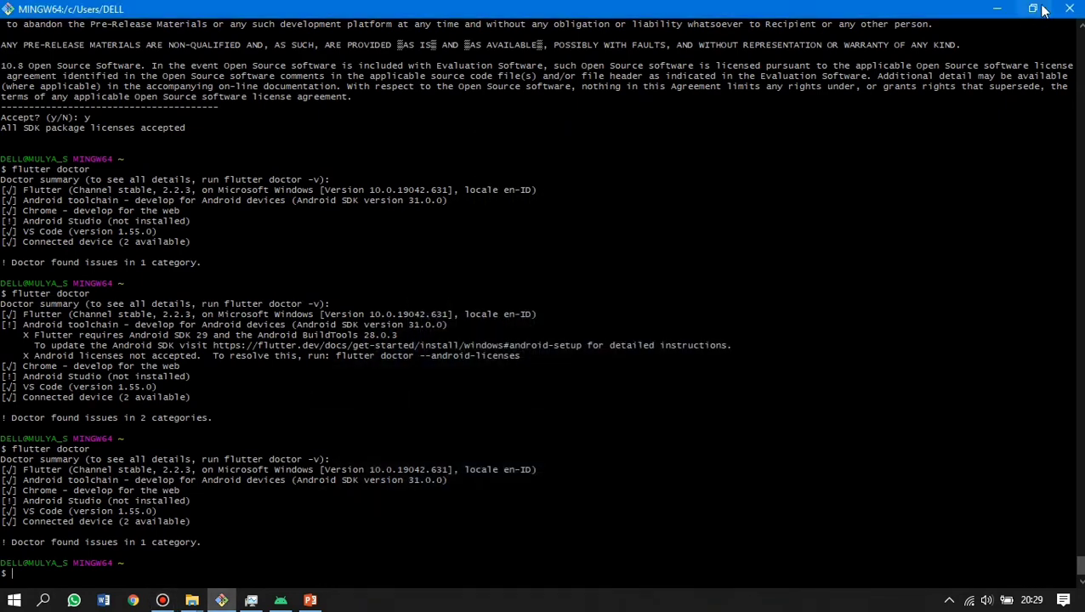
Minimize the terminal, search Google in Chrome for visual studio code and open the code.visualstudio.com site.
click(994, 8)
click(979, 29)
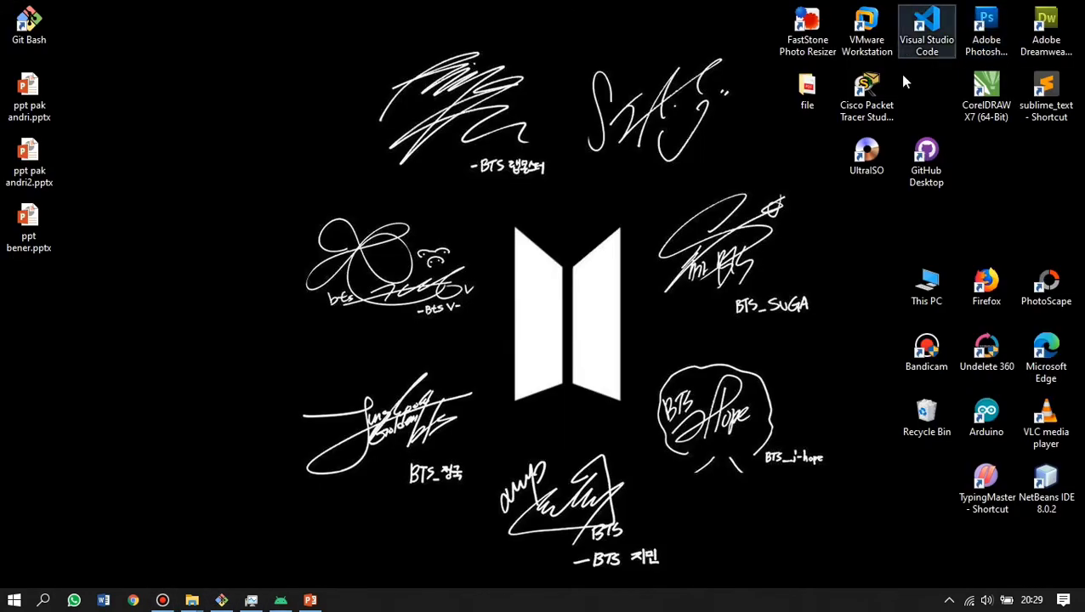
click(132, 600)
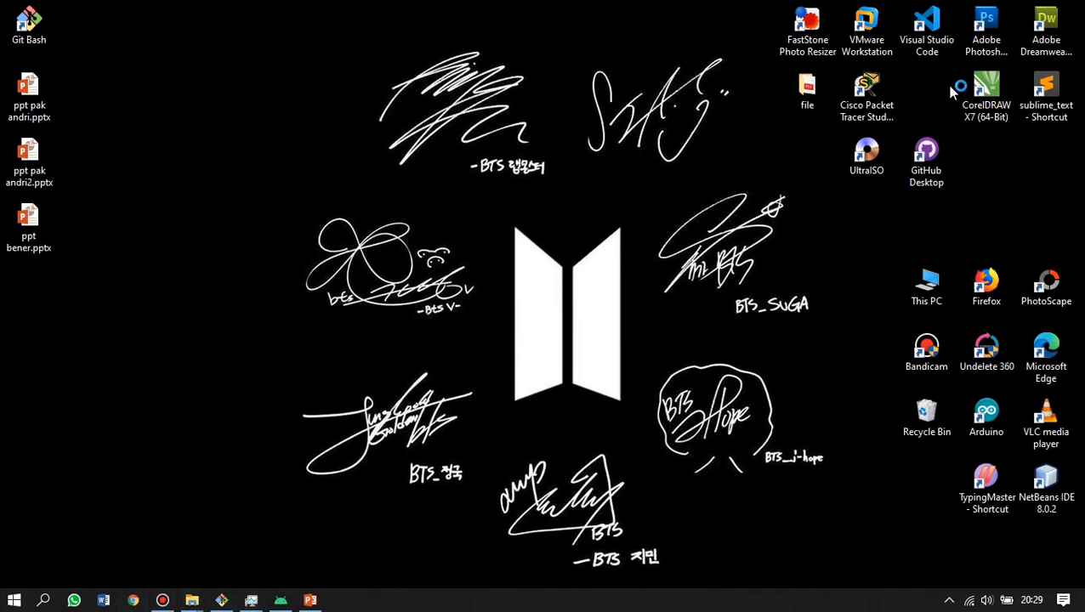
click(946, 52)
double_click(908, 54)
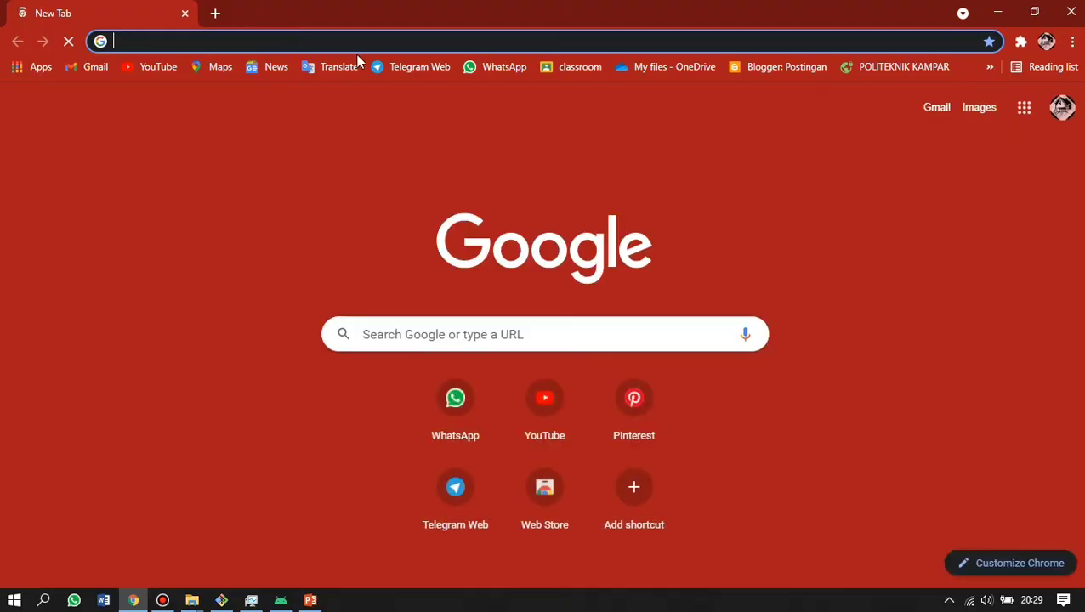
text(visua)
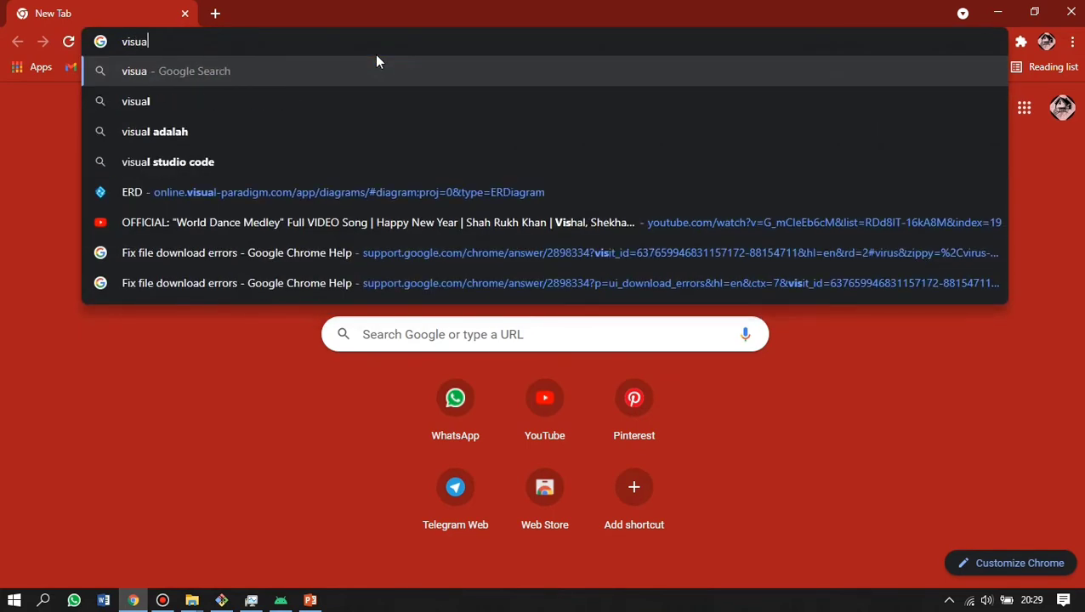
text(l)
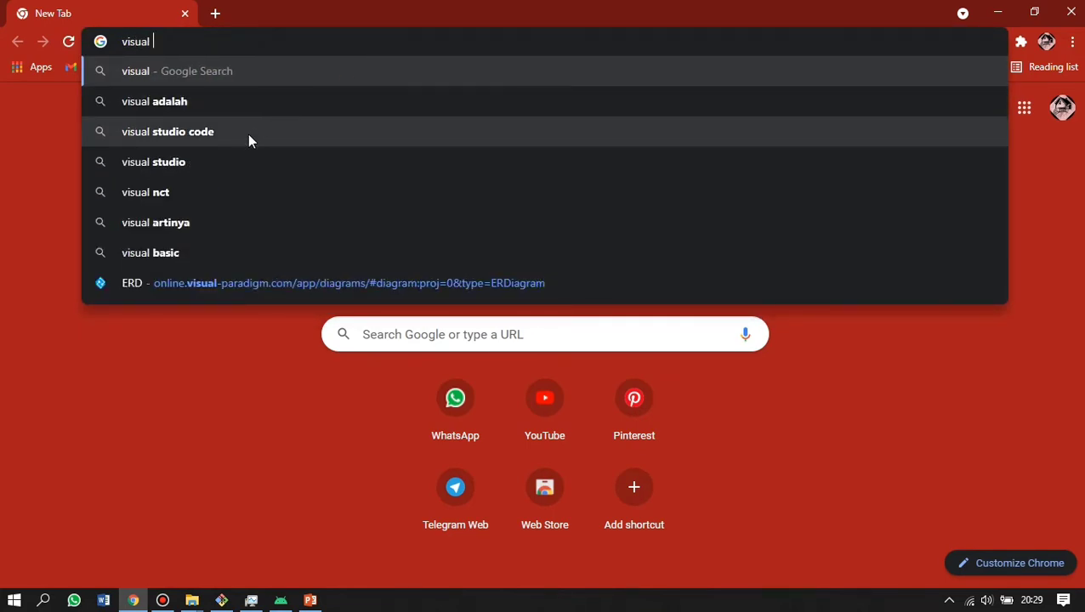
click(248, 134)
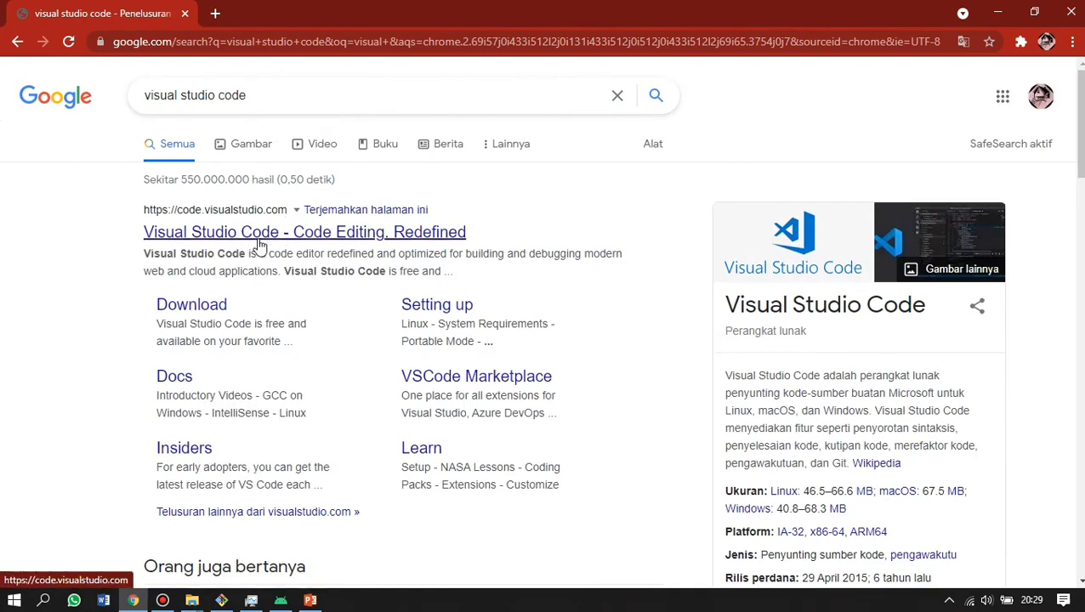
click(258, 244)
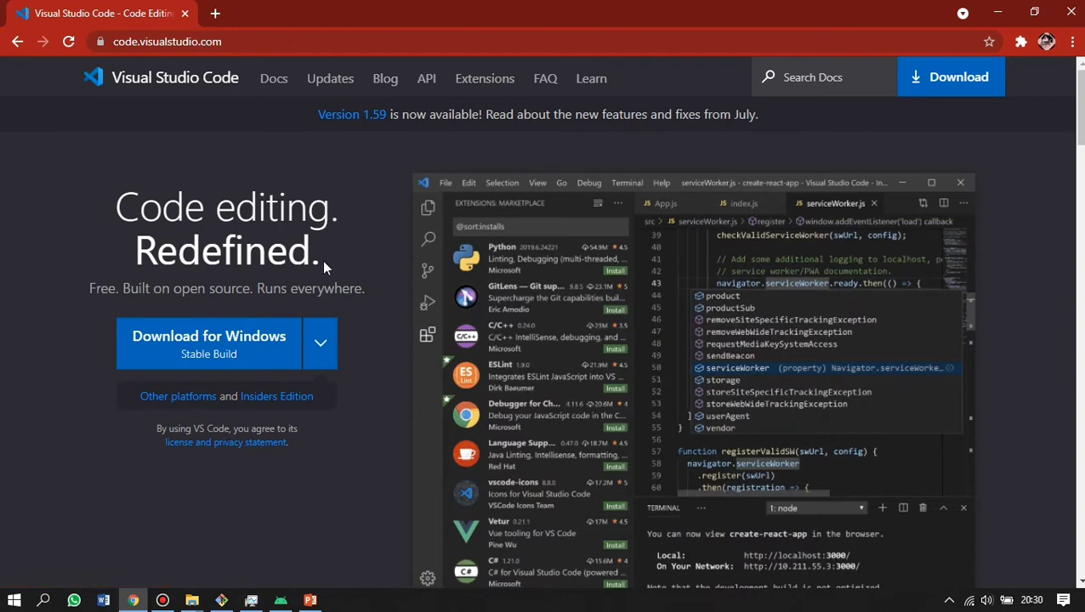
Check the platform download options and start downloading the stable Visual Studio Code build for Windows.
scroll(322, 266, down, 1)
click(318, 293)
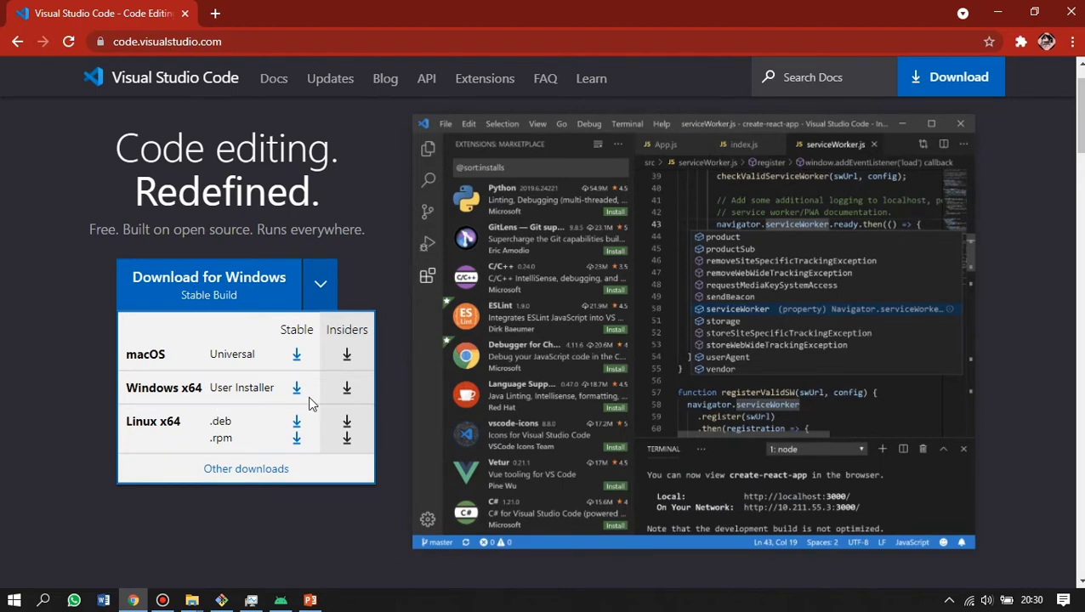
click(212, 299)
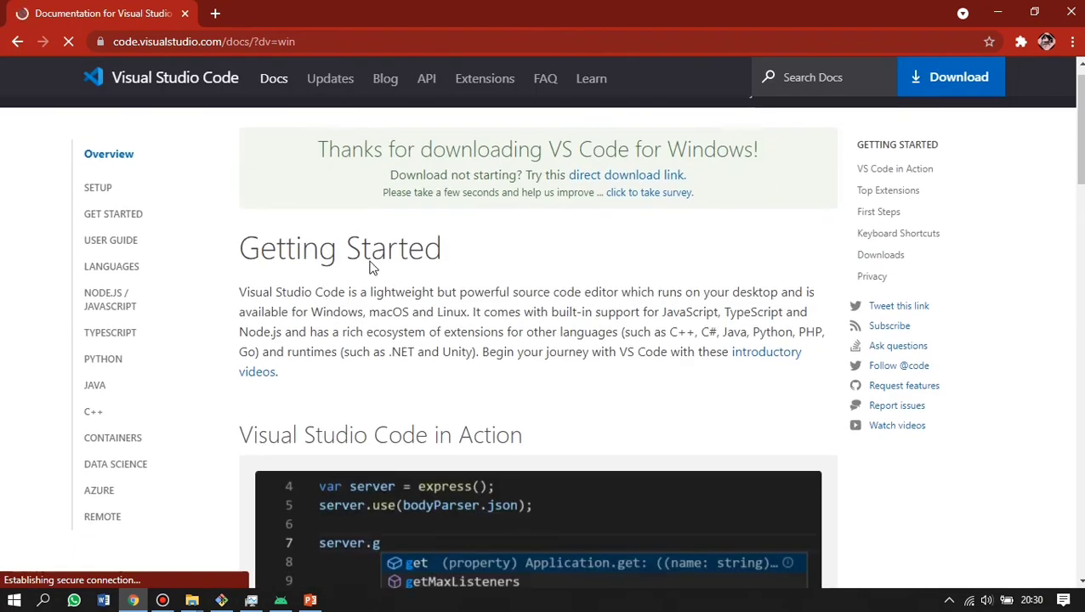
click(620, 175)
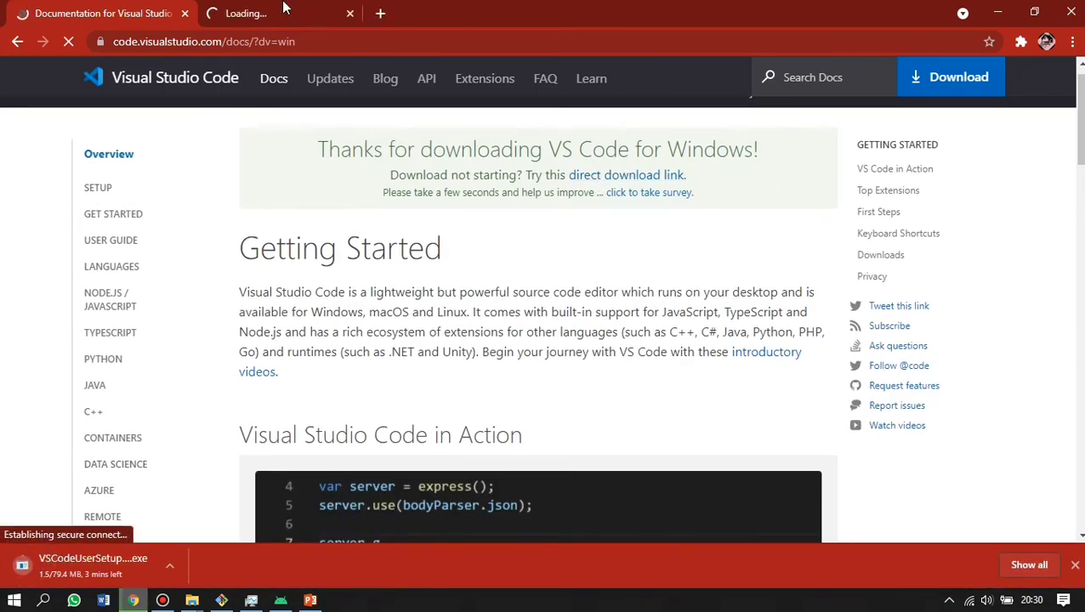
Cancel the download of VSCodeUserSetup-x64-1.59.1.exe from Chrome's download list and minimize the browser.
key(ctrl+j)
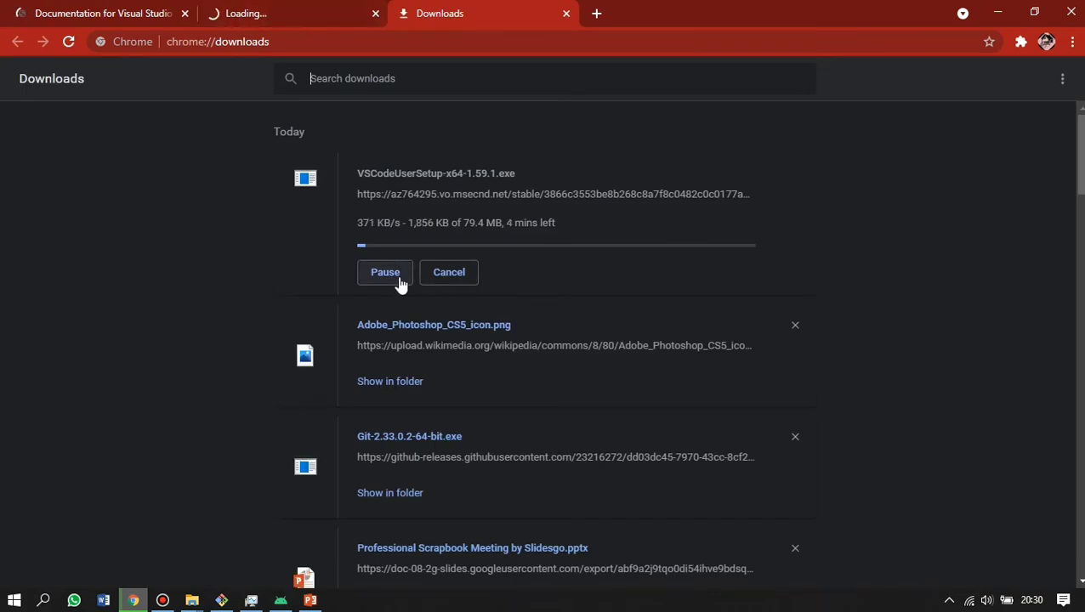
click(385, 272)
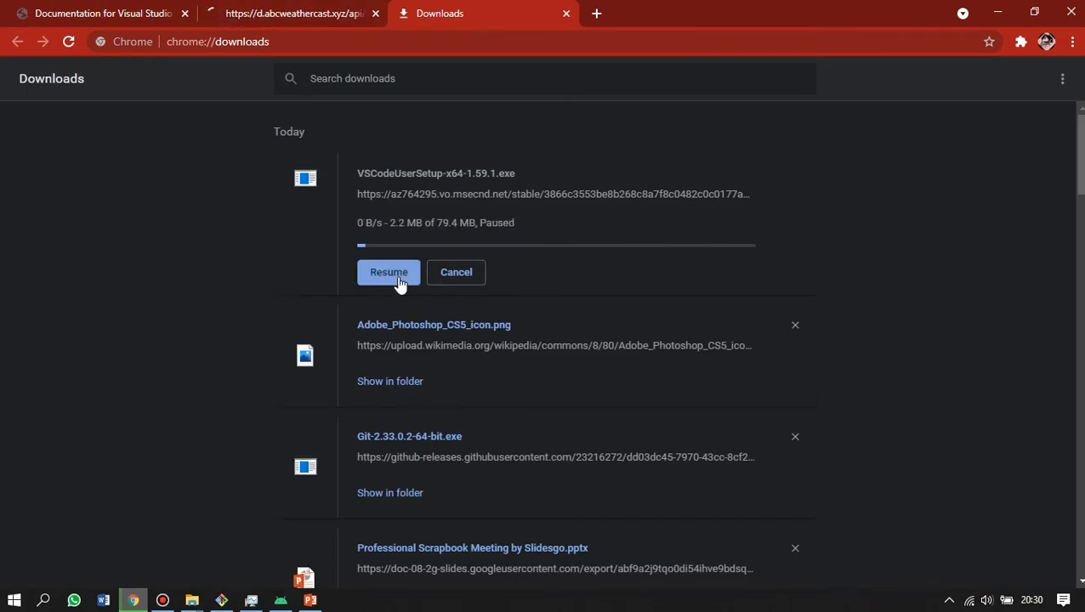
click(459, 272)
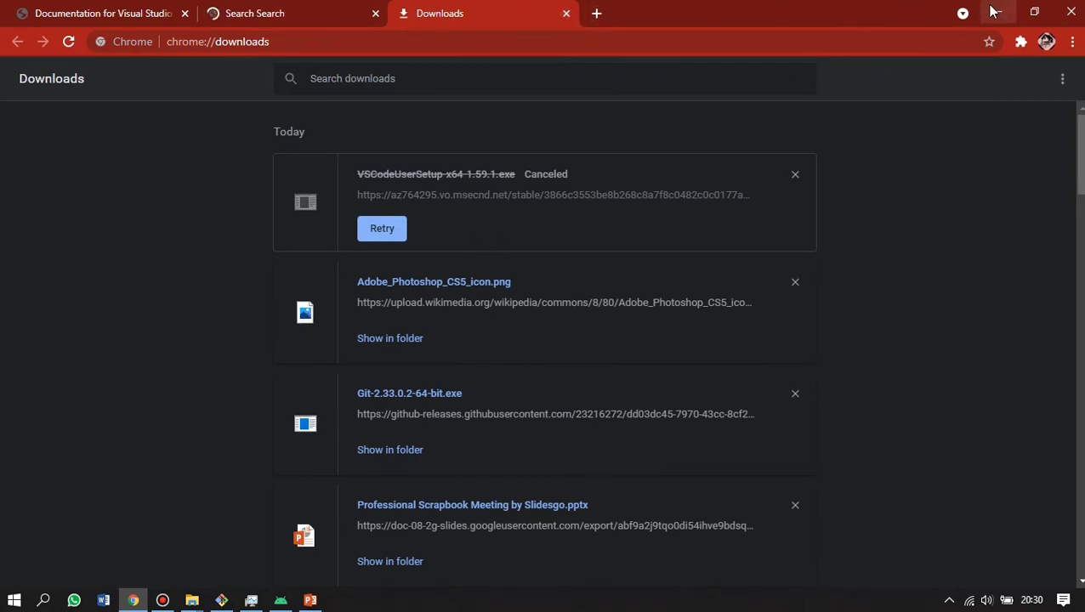
click(997, 12)
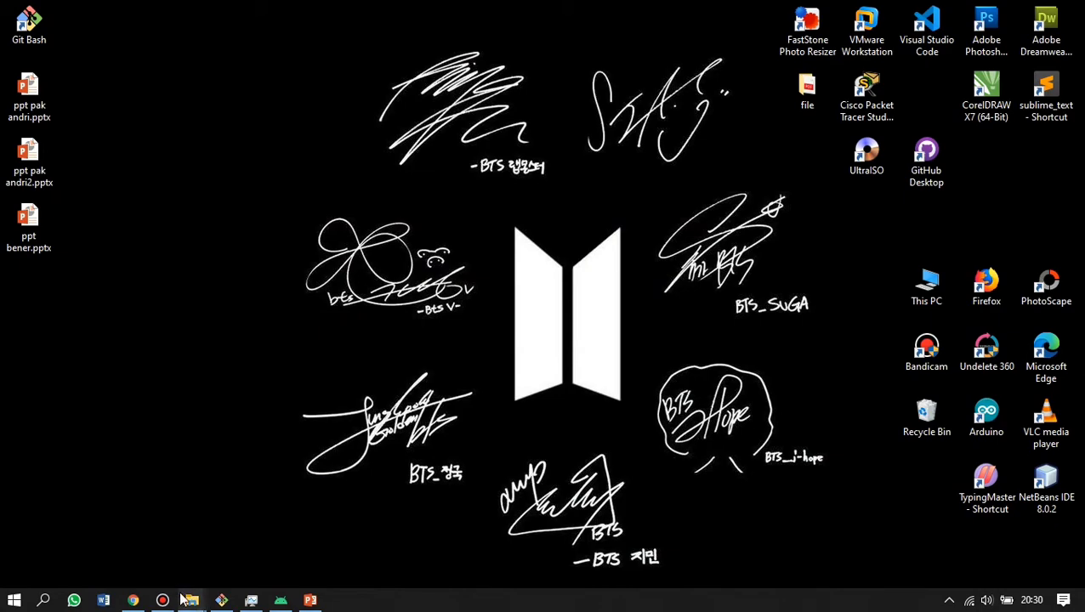
mouse_move(183, 595)
key(alt+Tab)
key(alt+Tab)
key(alt+Tab)
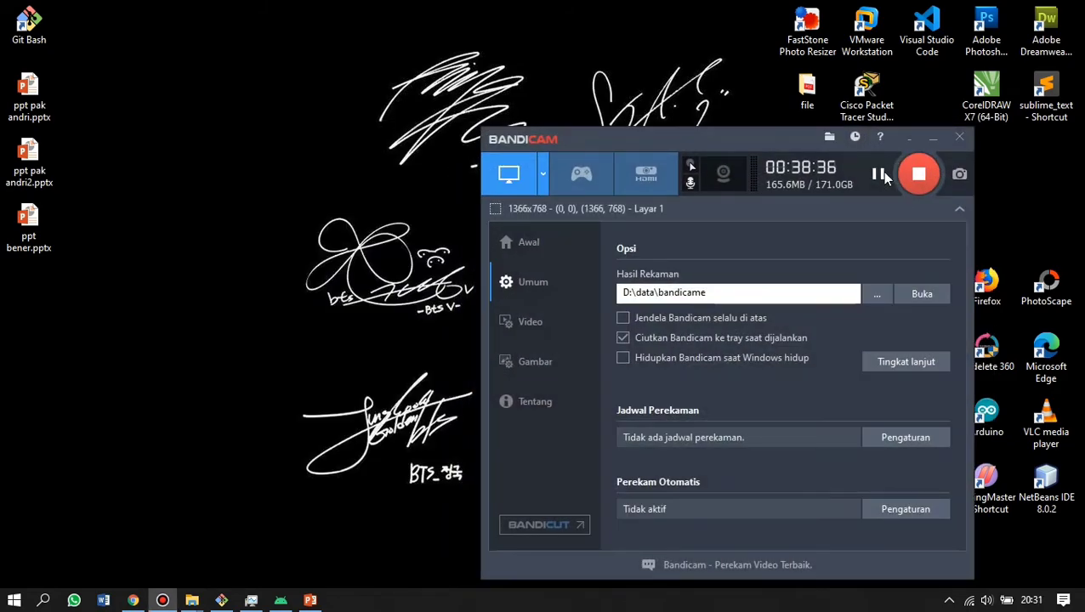
click(920, 134)
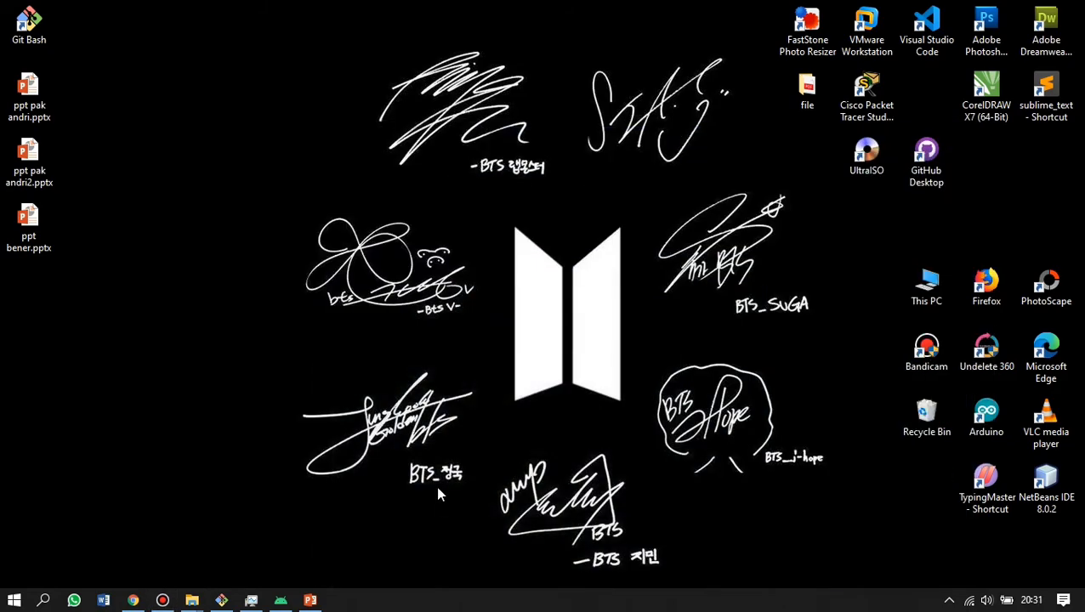
click(132, 601)
click(166, 8)
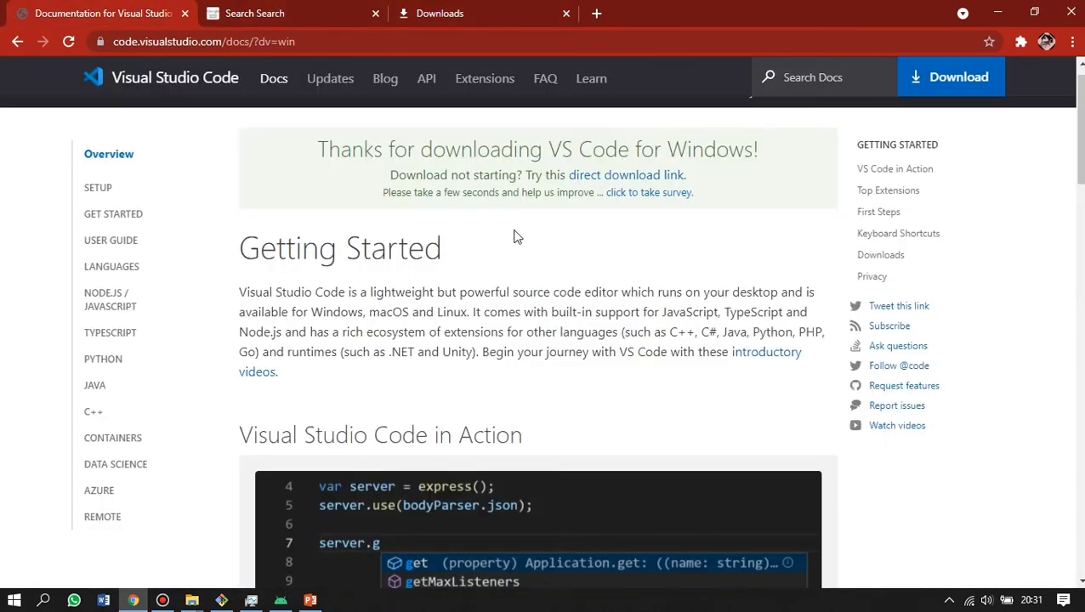
click(998, 12)
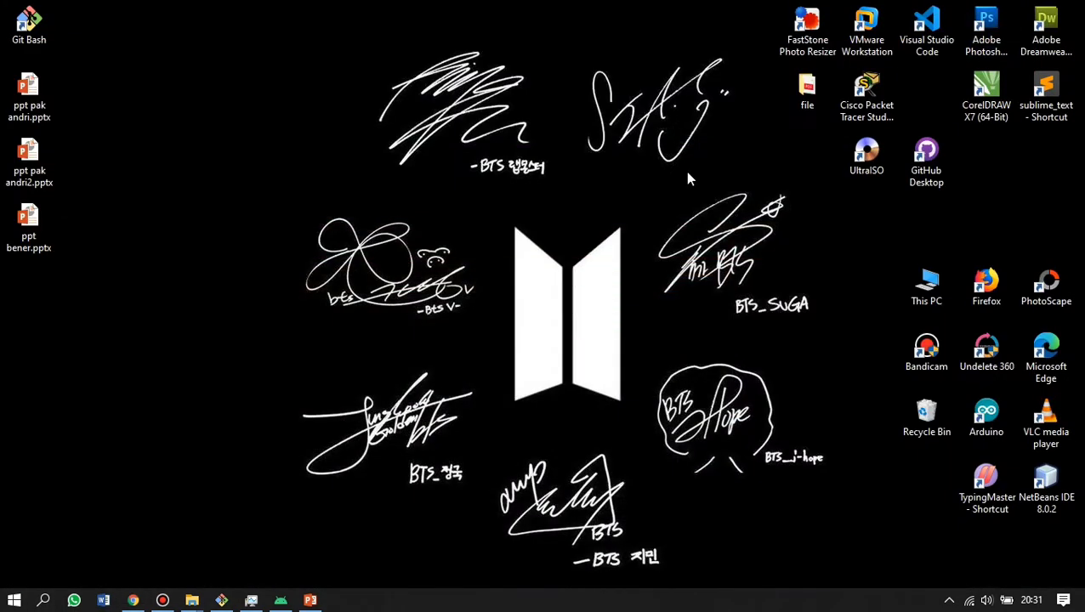
right_click(346, 193)
click(431, 237)
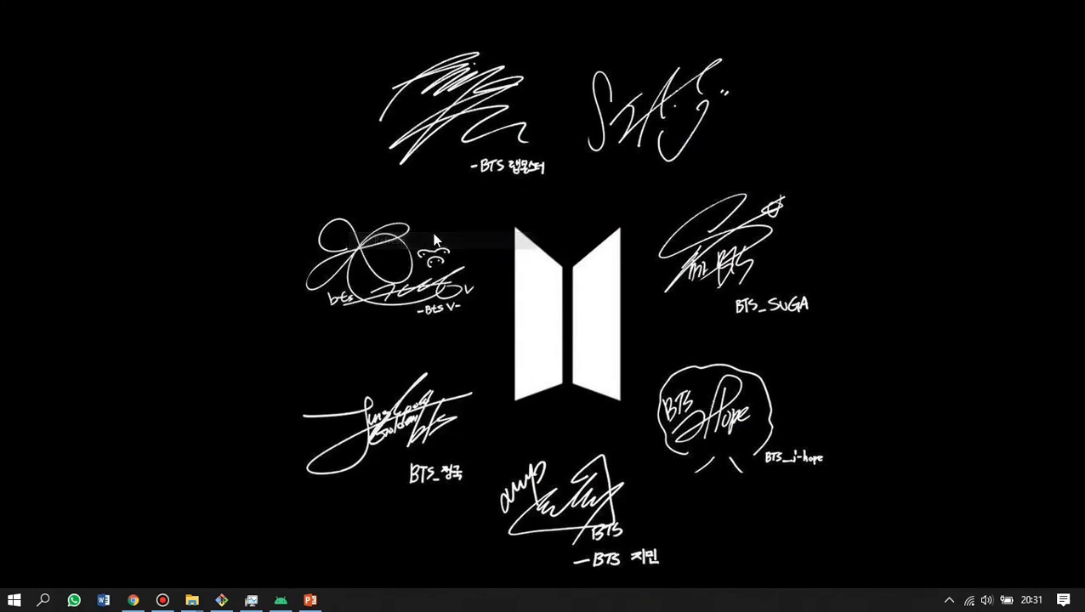
right_click(434, 241)
click(463, 282)
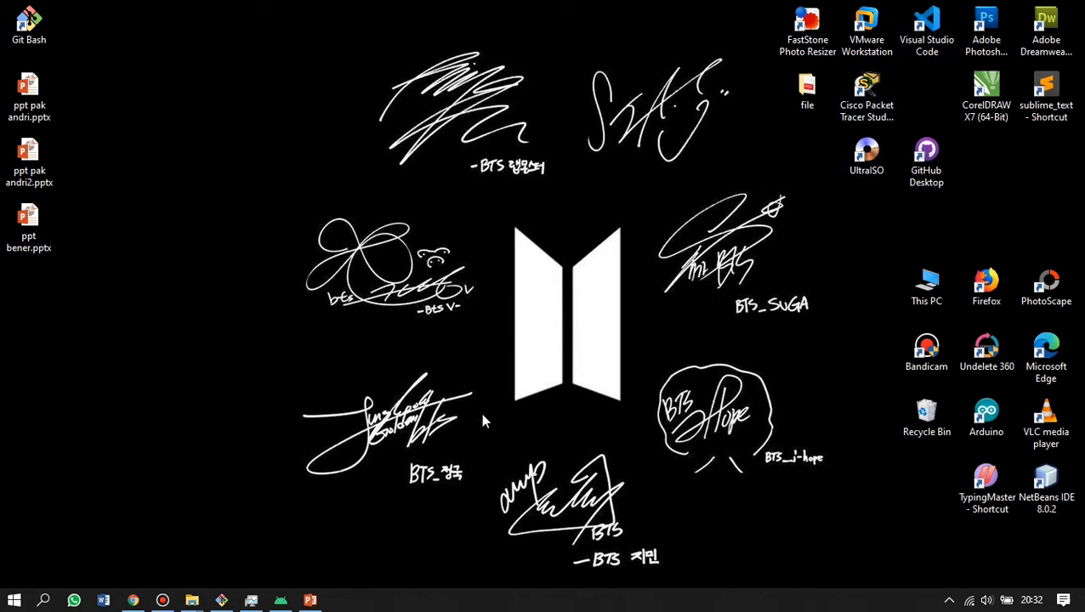
Bring back the MINGW64 terminal and examine the Android Studio and VS Code entries of the last flutter doctor summary.
click(221, 600)
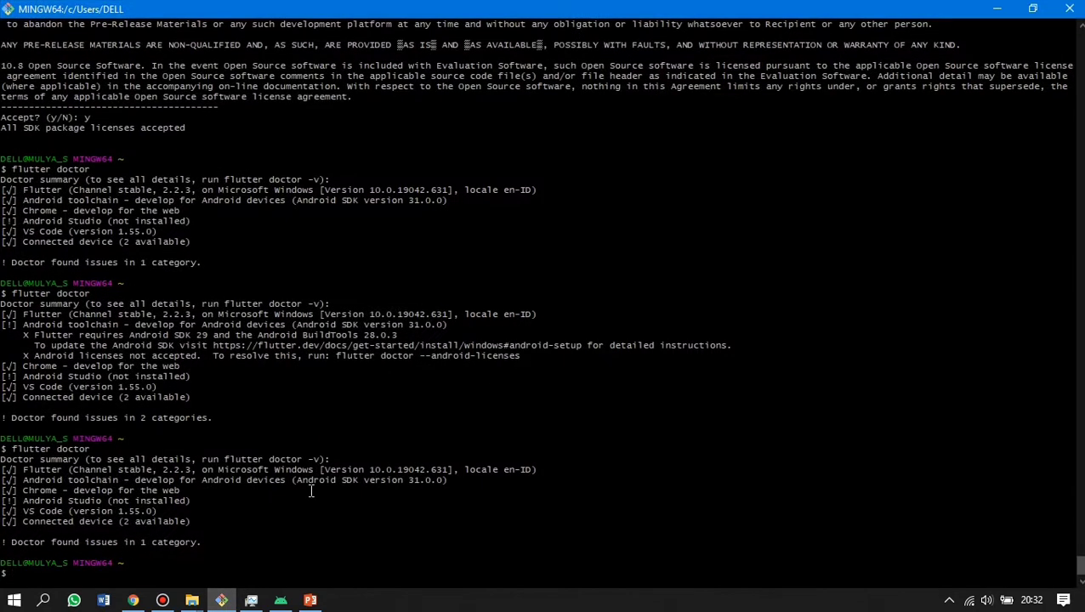
drag(102, 511, 132, 502)
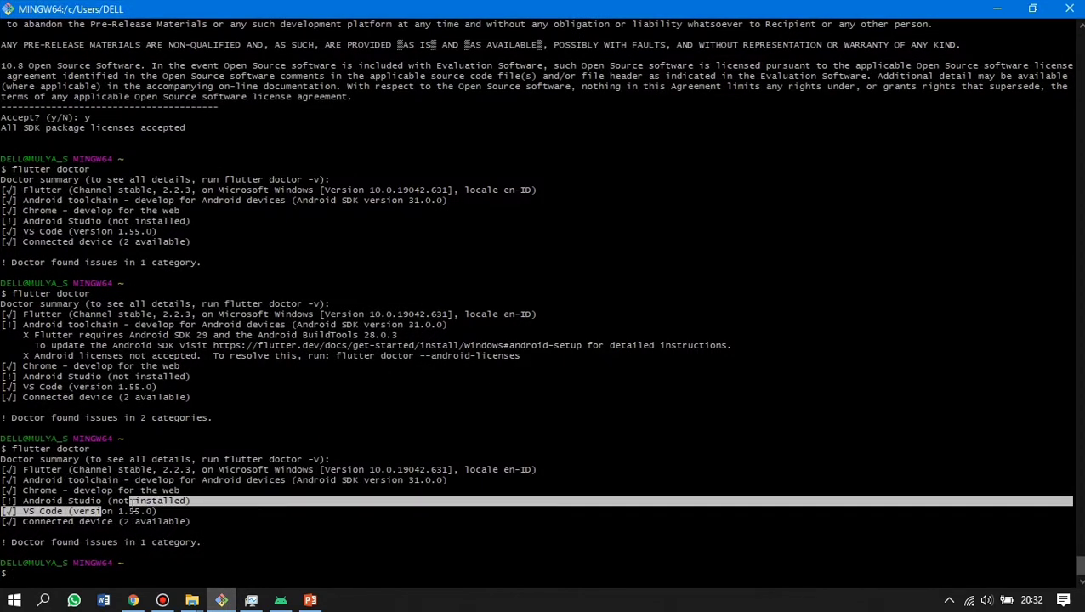
click(76, 448)
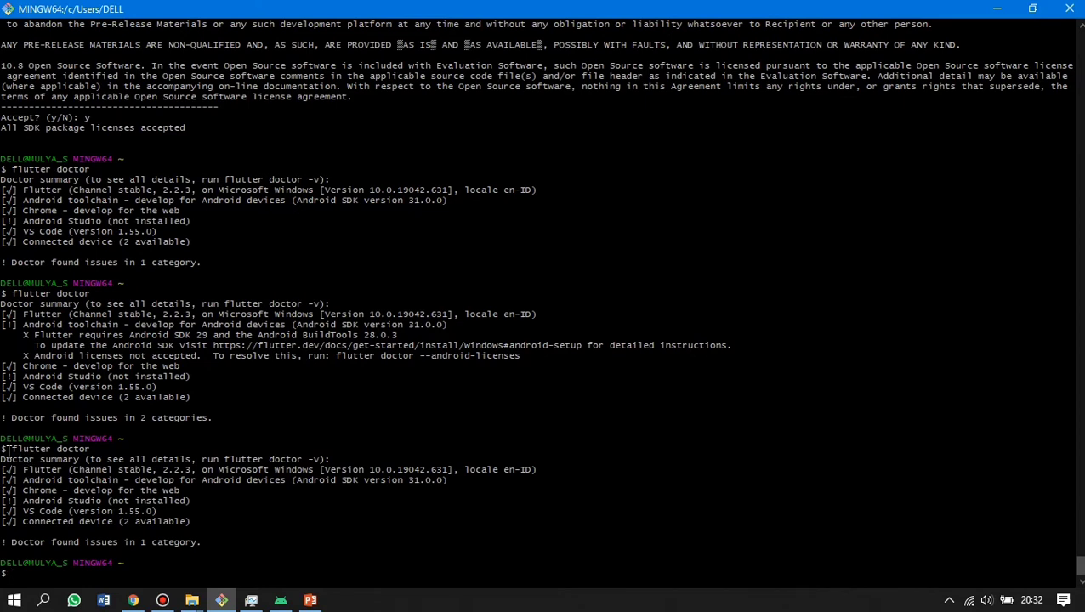
triple_click(12, 448)
shift+click(102, 447)
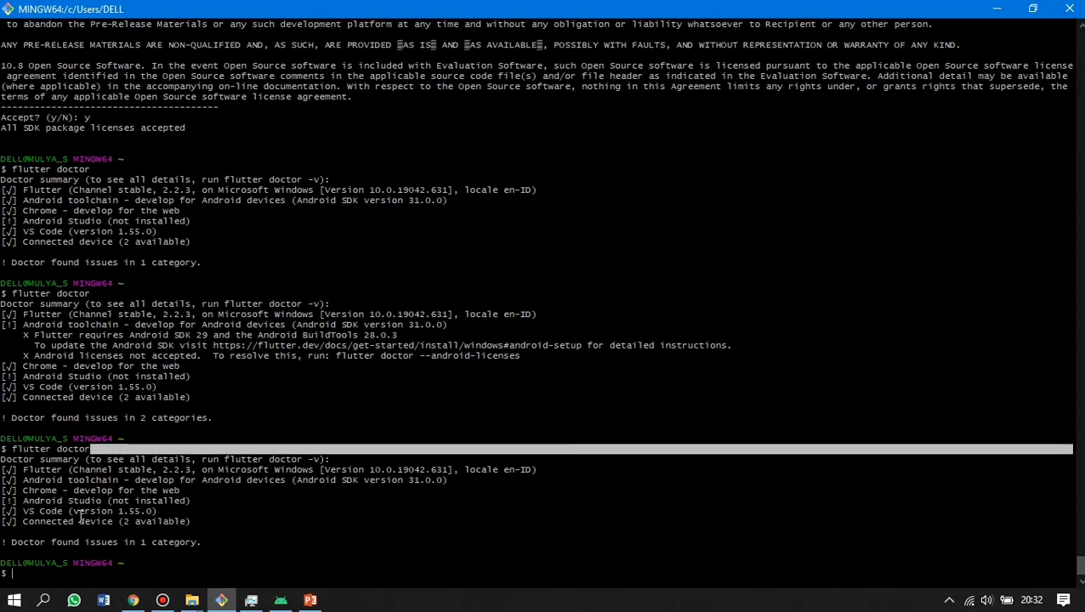
drag(21, 511, 52, 511)
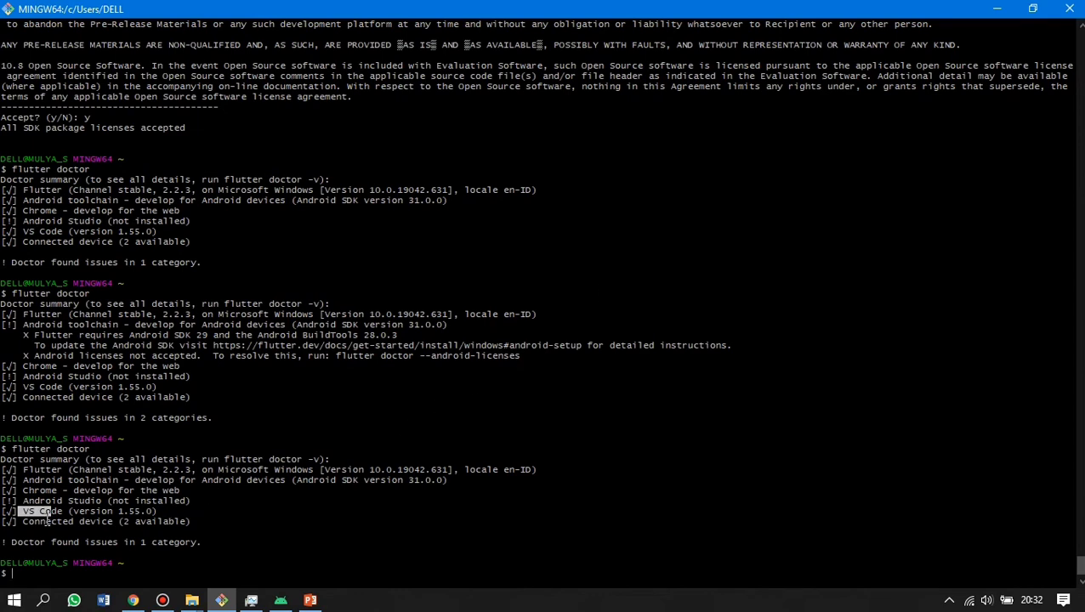
Examine the VS Code entry in the last flutter doctor summary and minimize the terminal.
click(48, 515)
drag(22, 511, 153, 511)
click(168, 510)
click(991, 8)
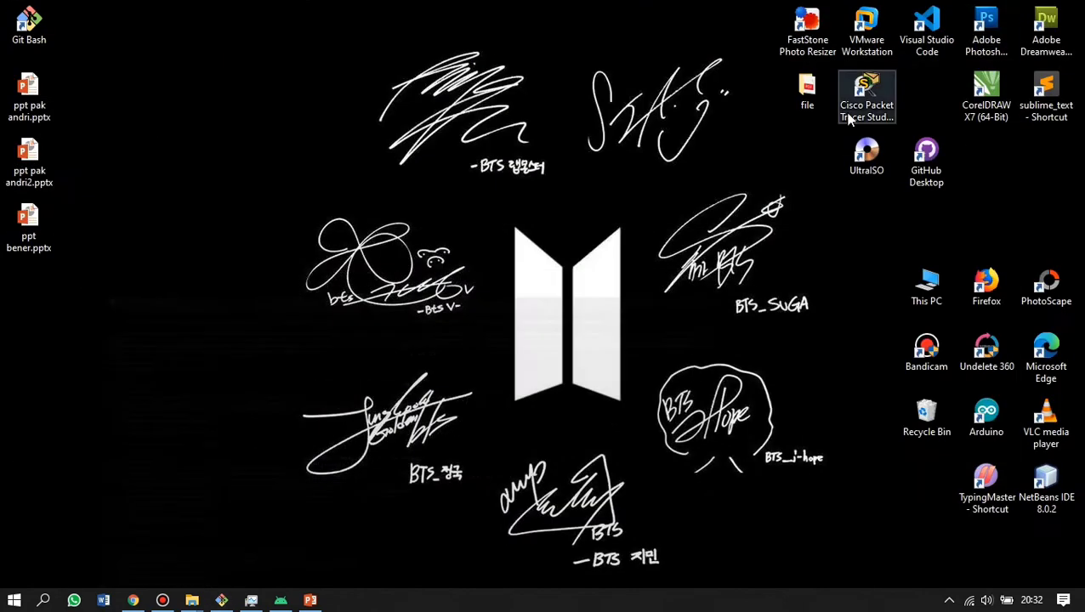
Bring back the MINGW64 terminal and examine the Chrome, Android Studio, VS Code and Connected device entries of the last summary.
key(alt+Tab)
key(alt+Tab)
key(alt+Tab)
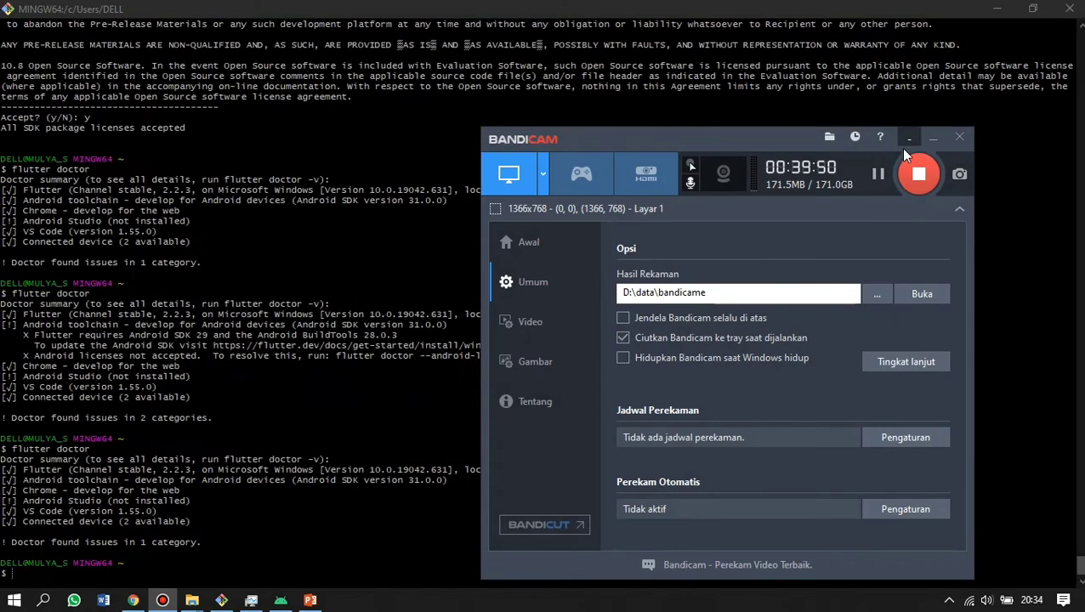
click(932, 141)
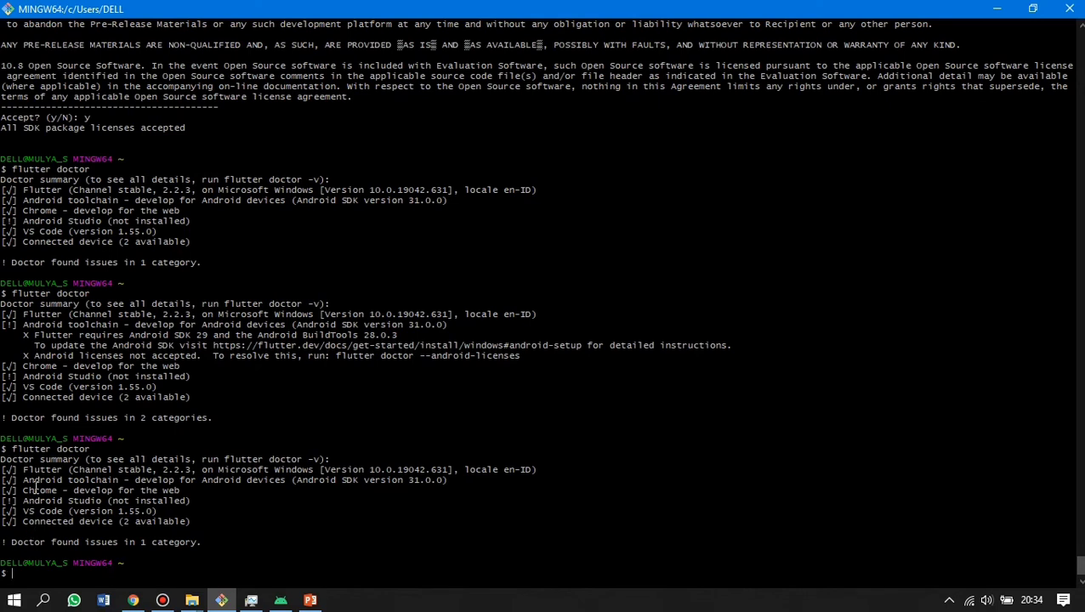
drag(34, 490, 138, 490)
drag(53, 501, 194, 526)
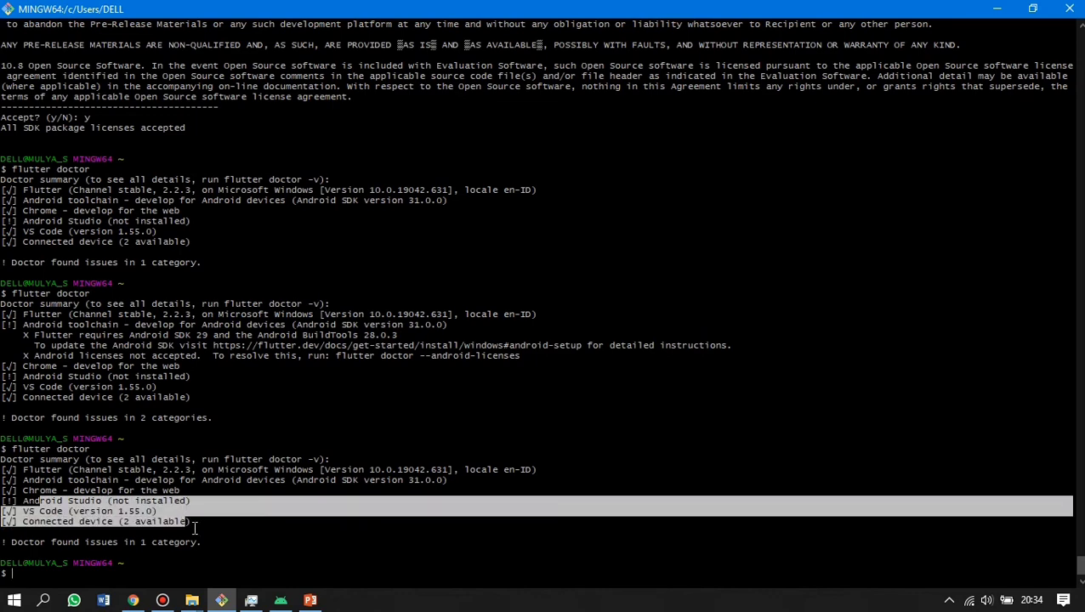
click(147, 566)
click(146, 589)
Enter flutter config --android-studio-dir followed by an opening quotation mark at the MINGW64 prompt for setting the Android Studio folder.
mouse_move(181, 602)
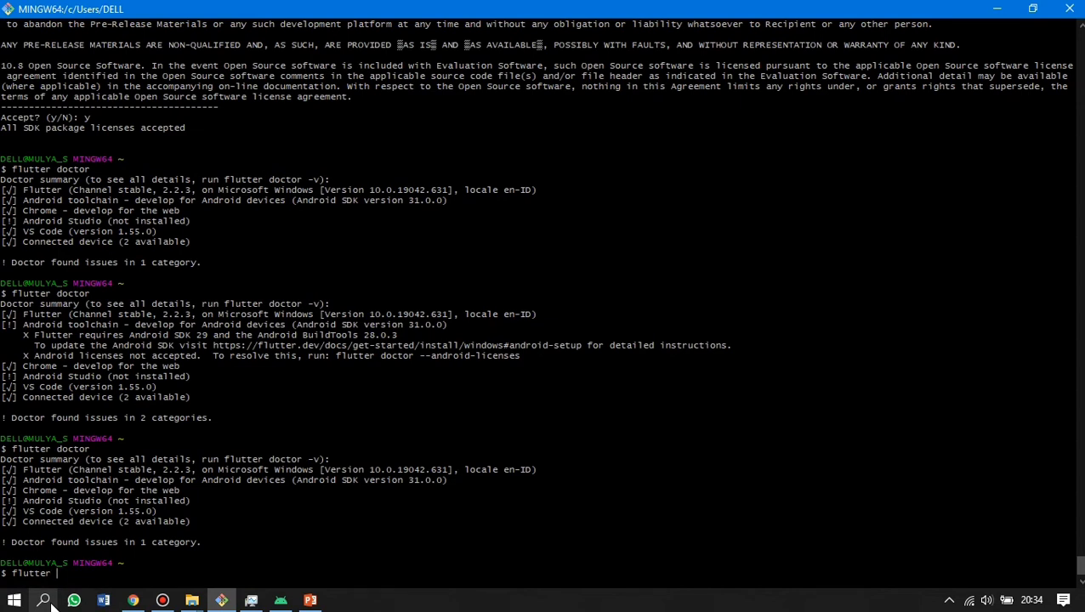
text(config --android-studio)
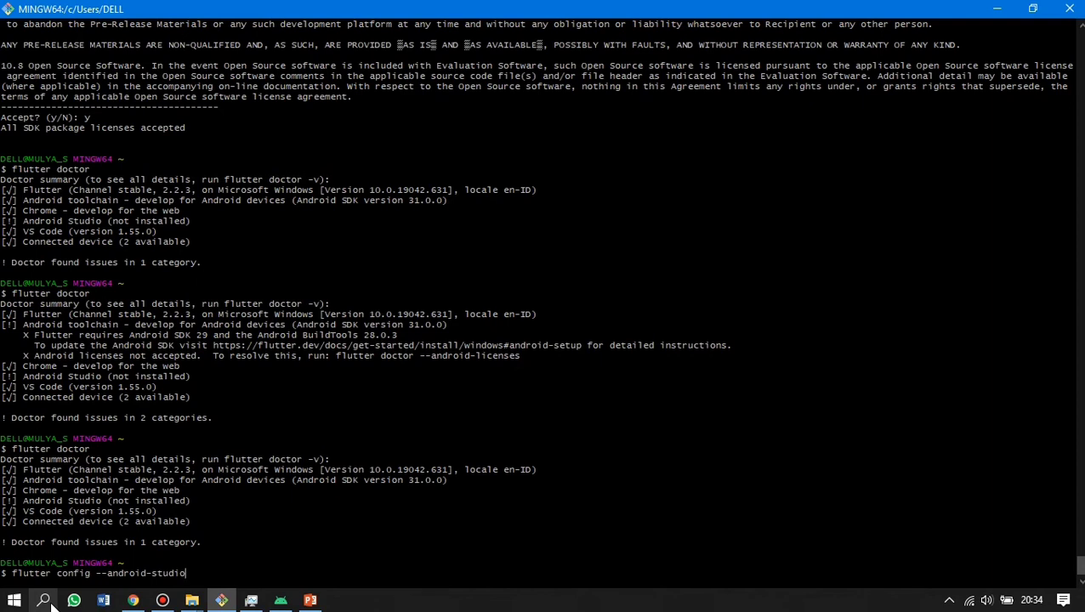
text(-dir ")
key(ctrl+v)
key(BackSpace)
key(BackSpace)
key(alt+Tab)
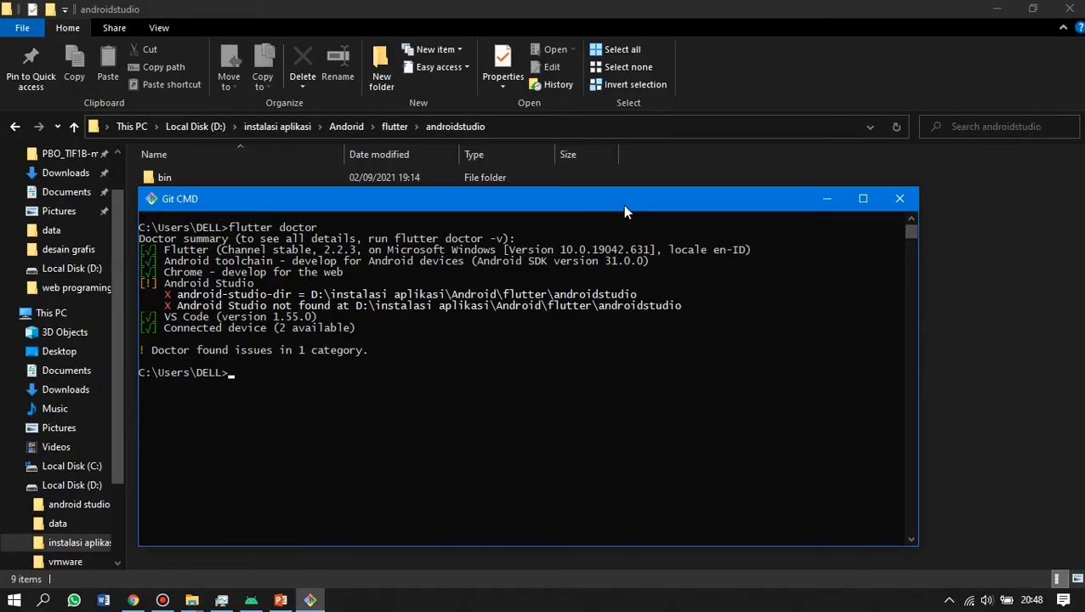
Examine the flutter doctor output in the Git CMD window, including the Android license issue and its flutter.dev setup link.
drag(624, 210, 644, 150)
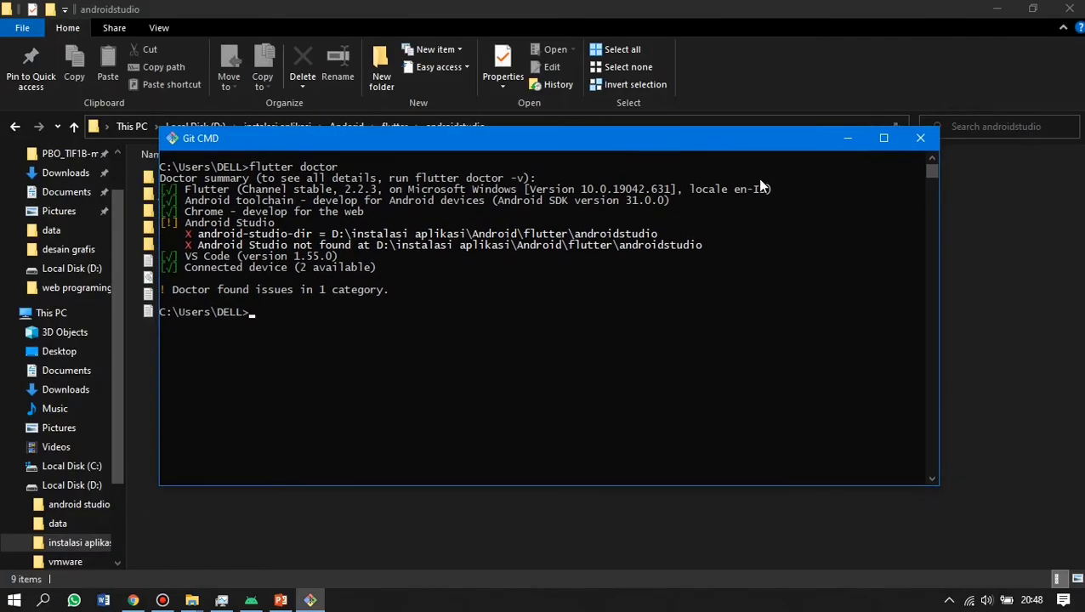
key(alt+Tab)
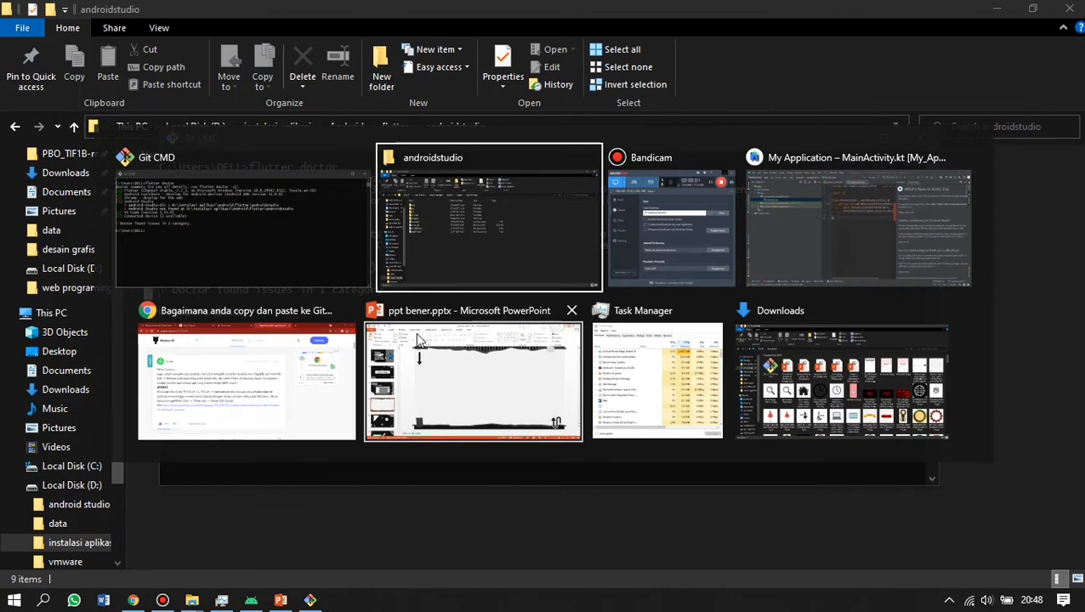
click(629, 266)
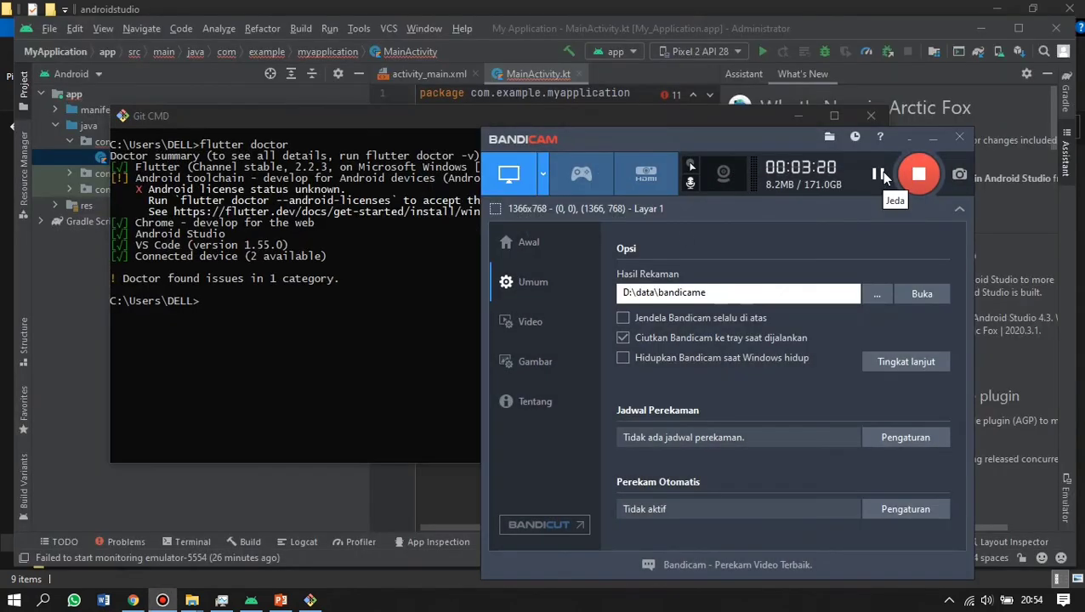
click(910, 138)
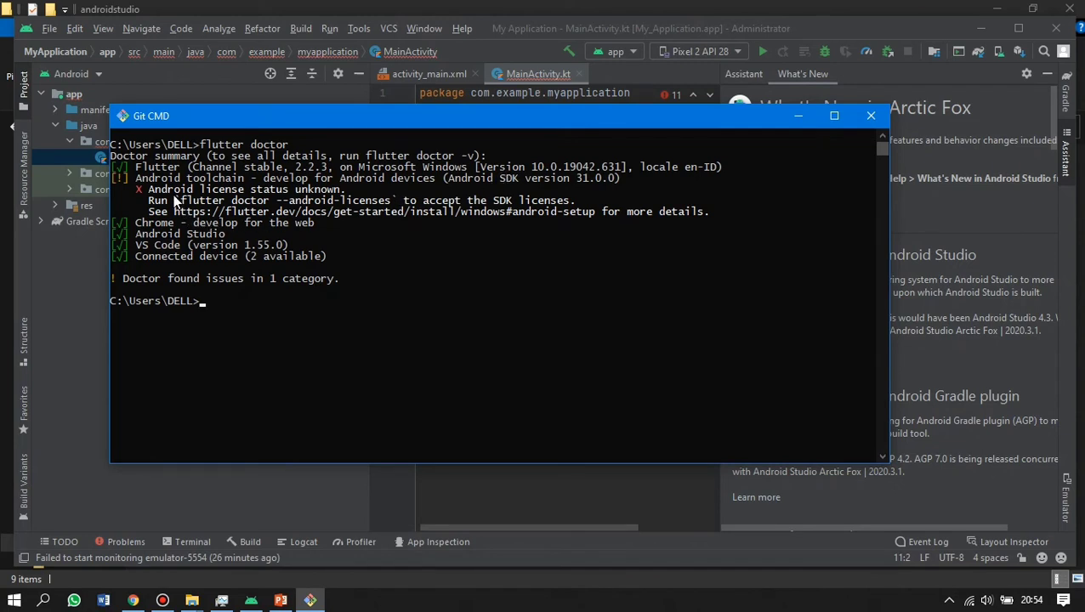
drag(301, 212, 453, 209)
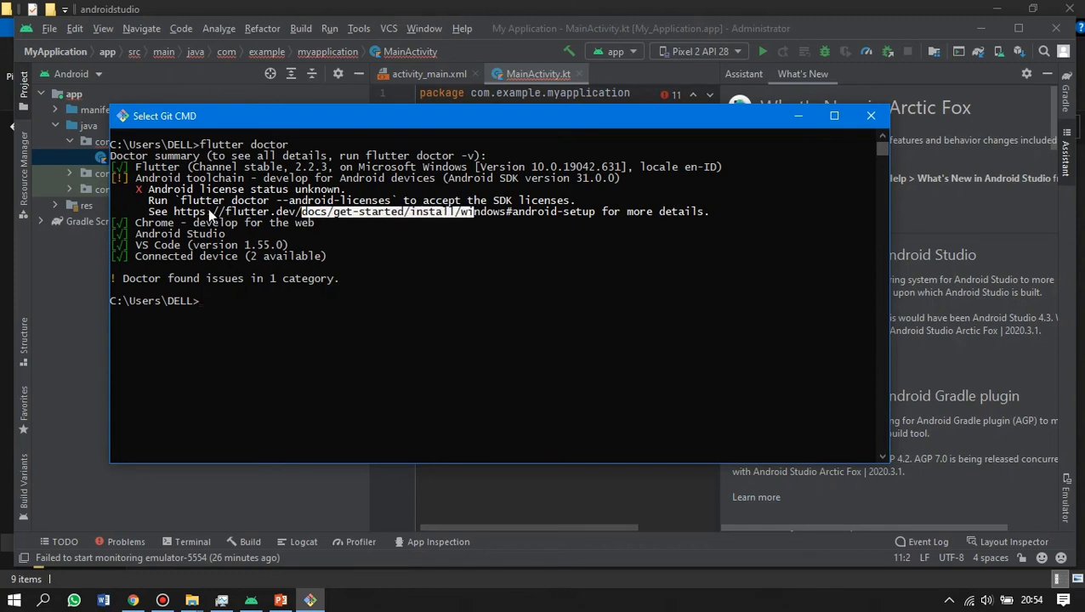
drag(208, 211, 689, 223)
click(675, 212)
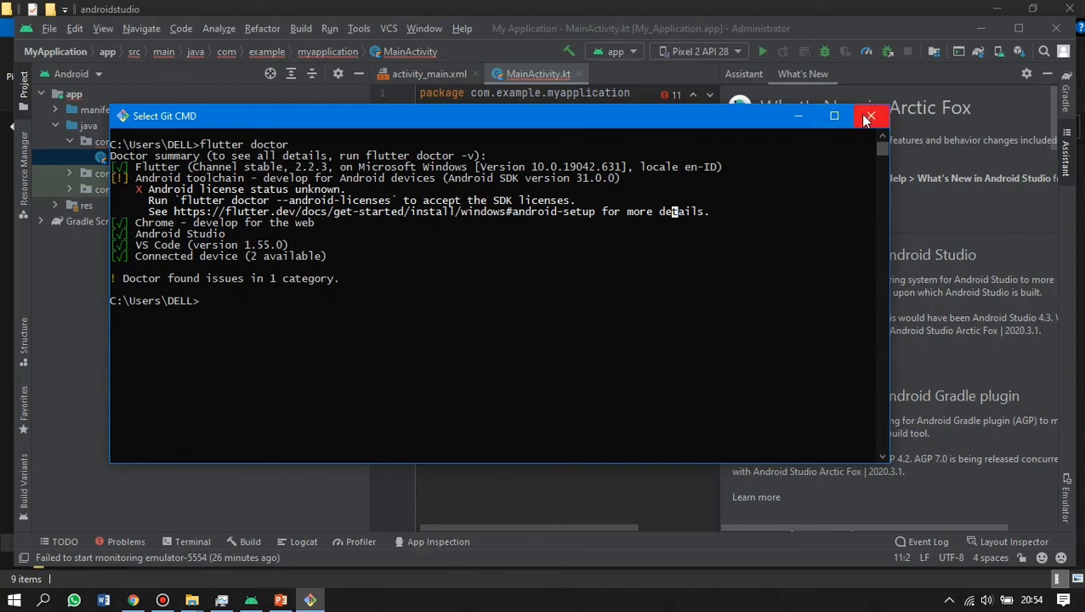
Try to accept the Android SDK licenses in Git CMD by running flutter doctor --andorid-licenses.
key(alt+Tab)
text(flutte)
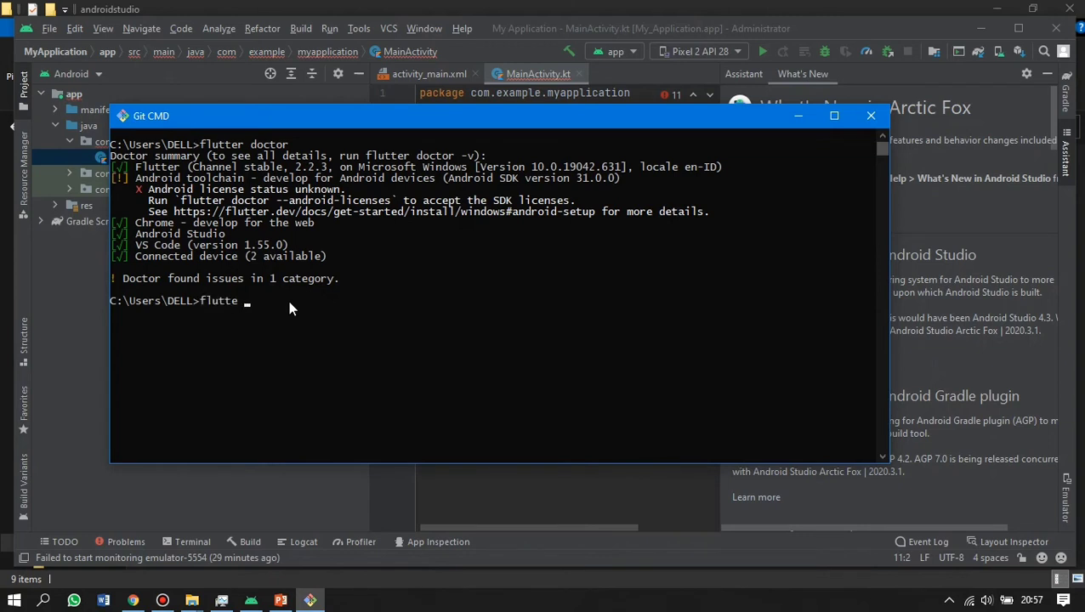
key(BackSpace)
text(r)
text(doctor --ad)
key(BackSpace)
text(ndorid )
text(licens)
text(es)
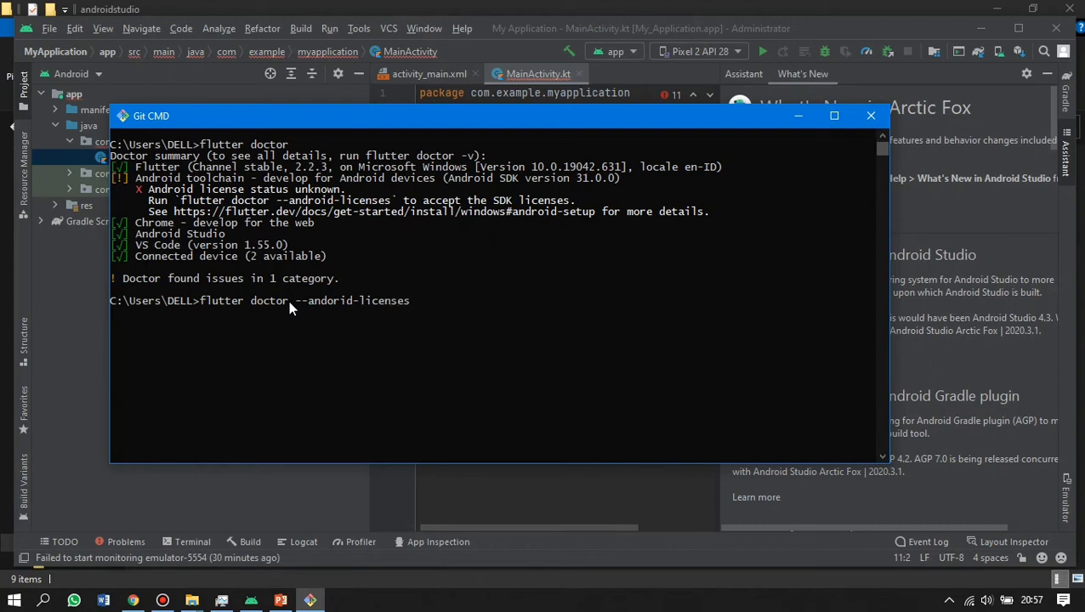
key(Return)
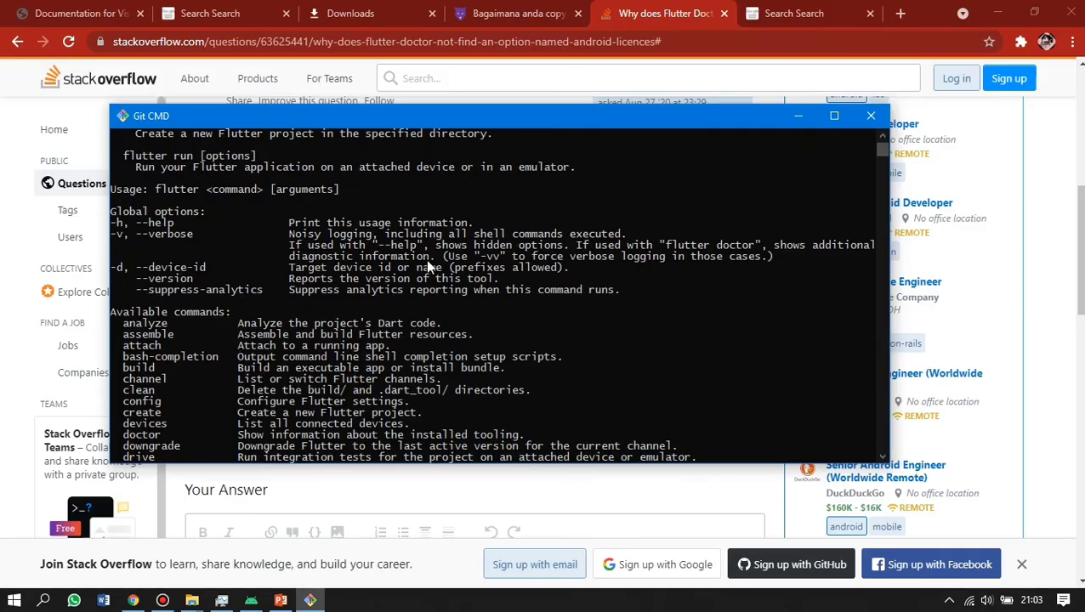
Examine the flutter doctor --andorid-licenses command, its response and the flutter -h help output in the Git CMD history.
scroll(425, 259, up, 6)
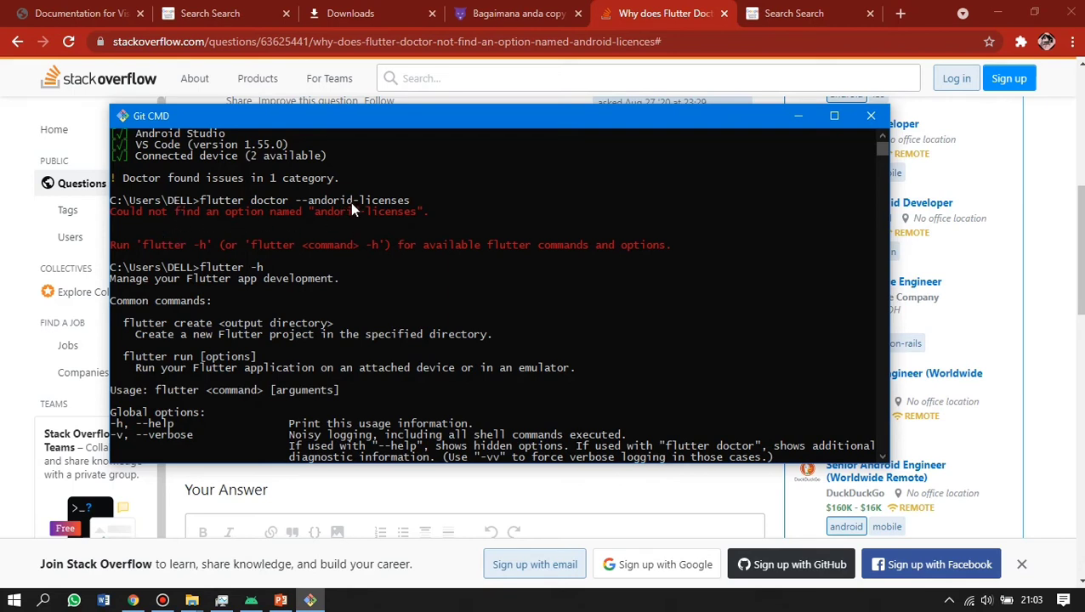
click(228, 203)
drag(201, 203, 245, 202)
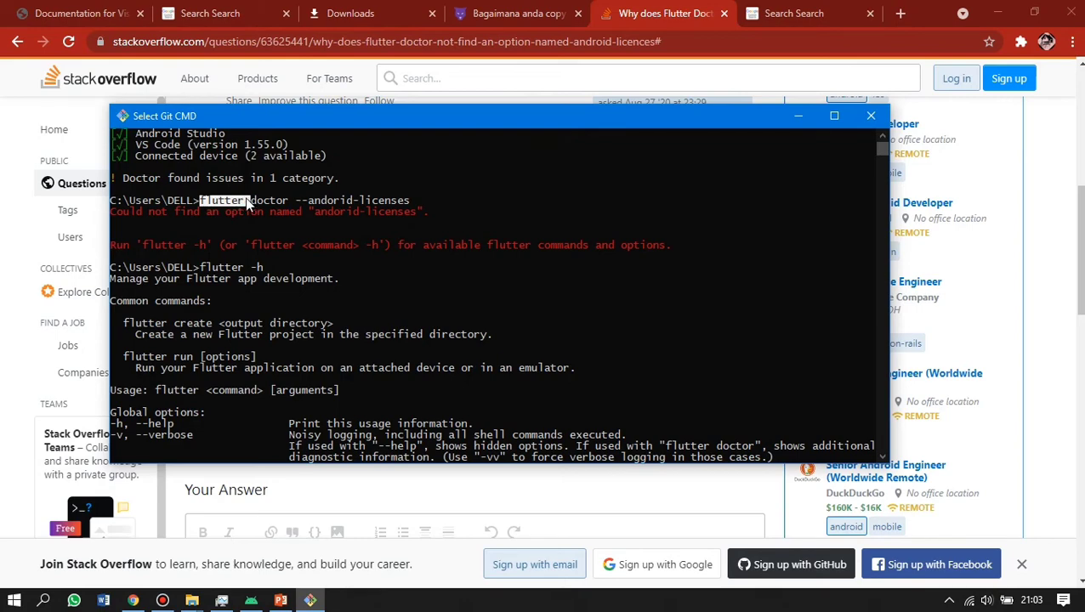
right_click(246, 197)
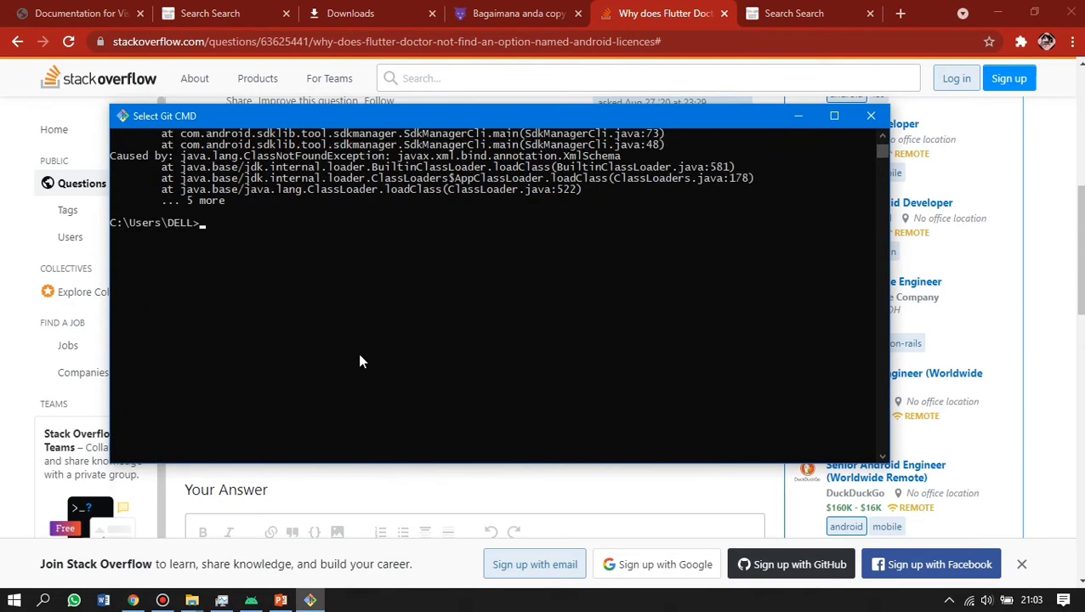
scroll(408, 255, up, 5)
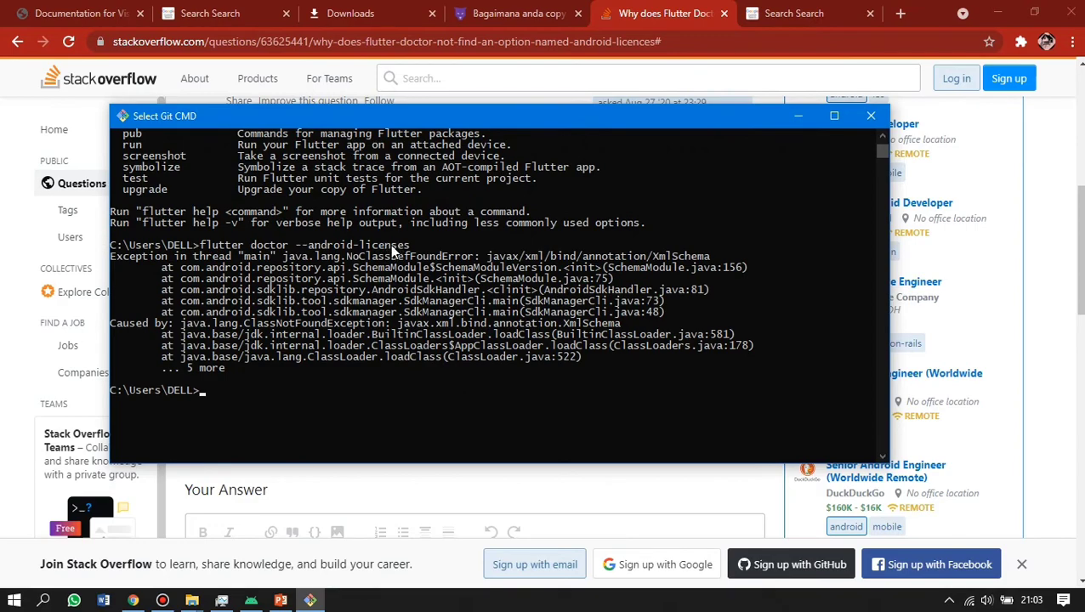
scroll(382, 250, up, 18)
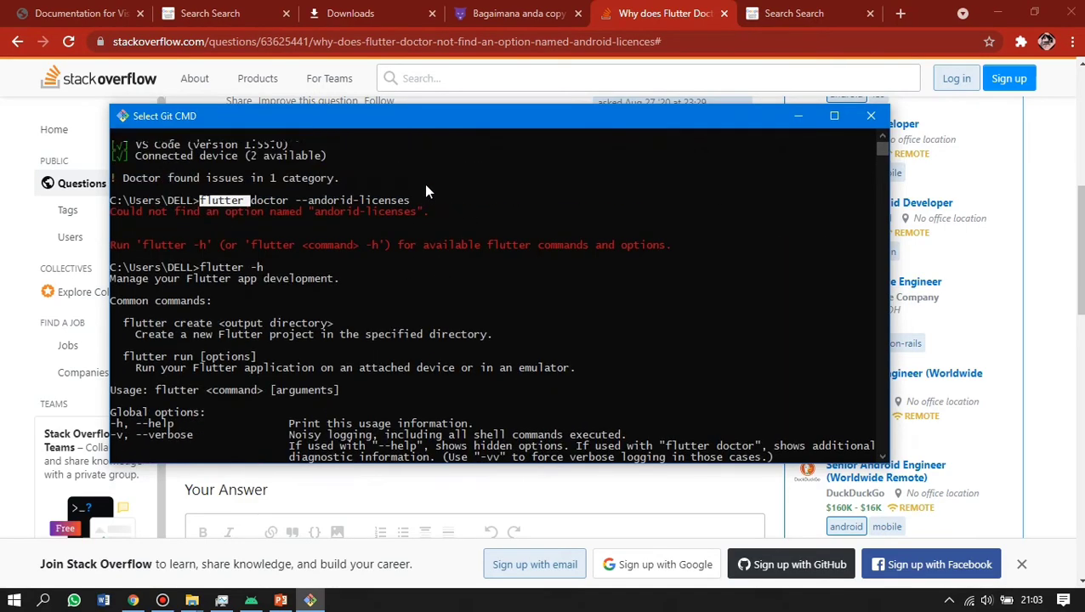
Compare the spelling and output of the --andorid-licenses command with the flutter doctor --android-licenses run further down.
scroll(396, 255, down, 20)
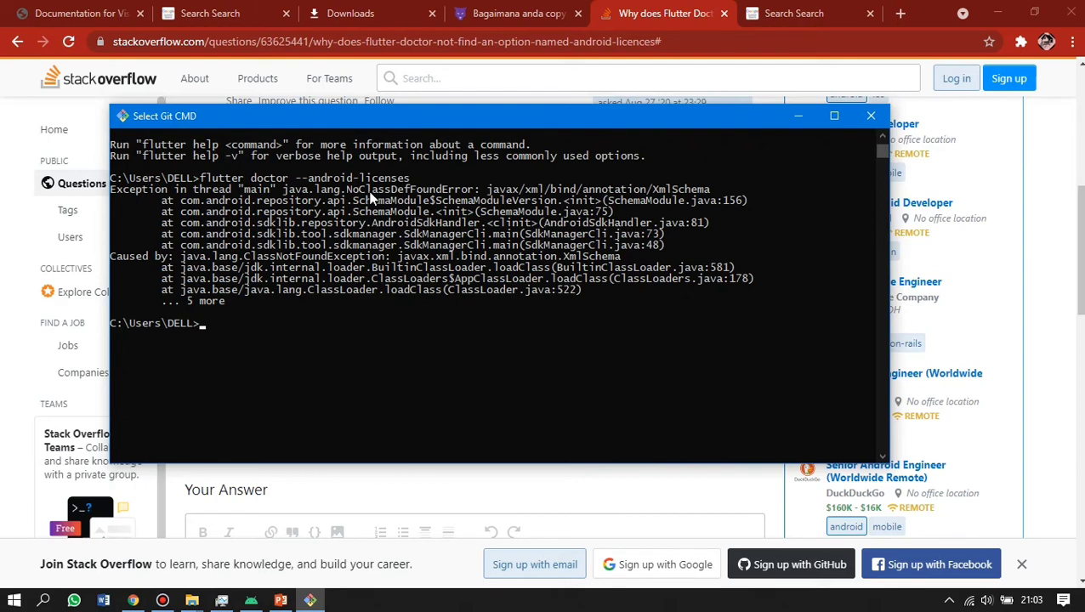
scroll(406, 206, up, 13)
scroll(409, 210, up, 7)
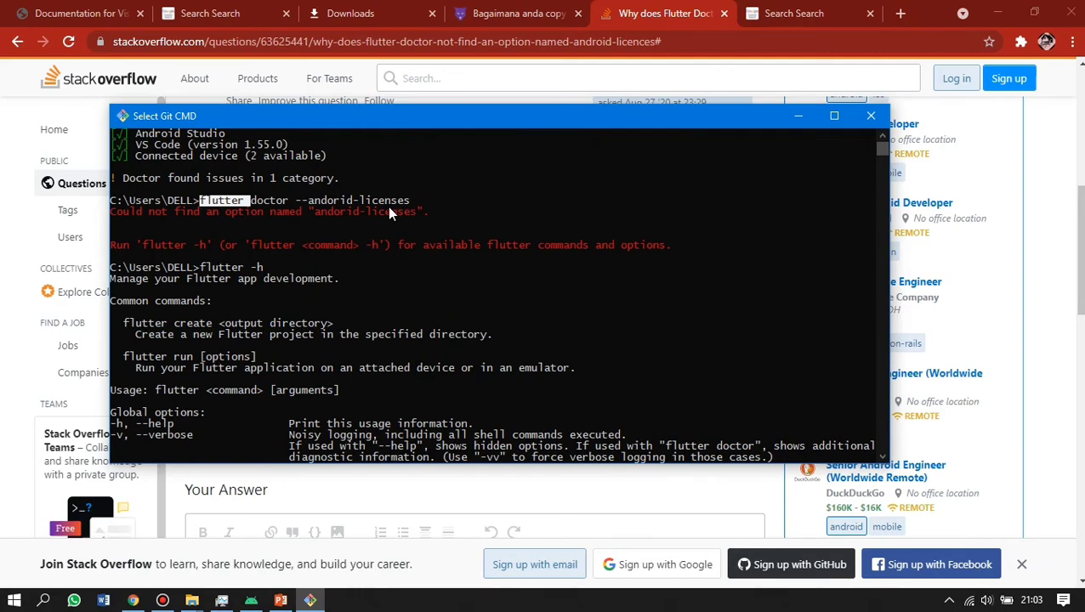
scroll(388, 205, down, 20)
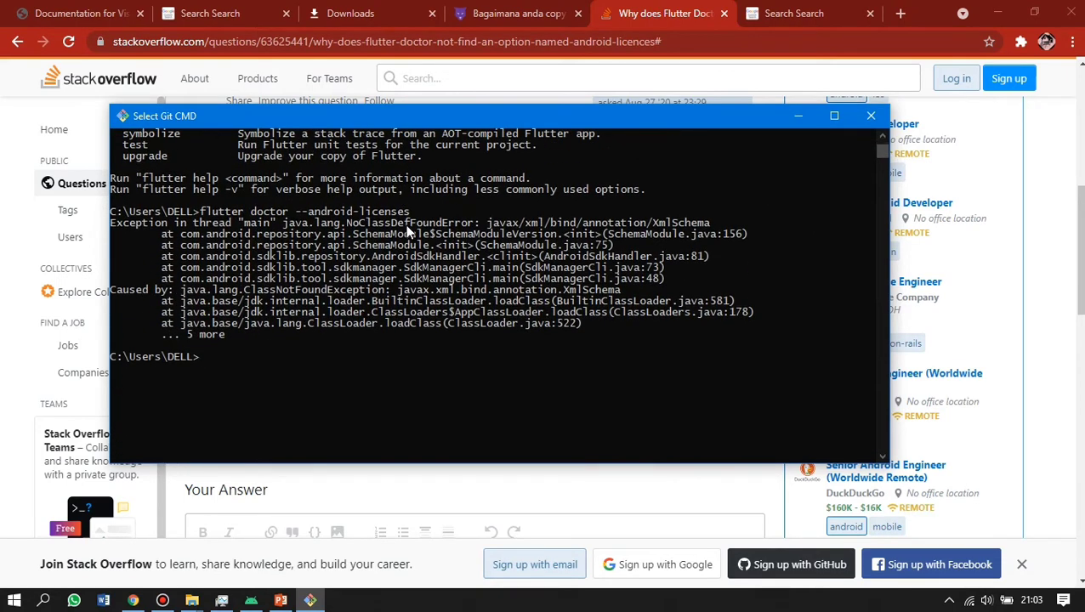
scroll(405, 224, up, 15)
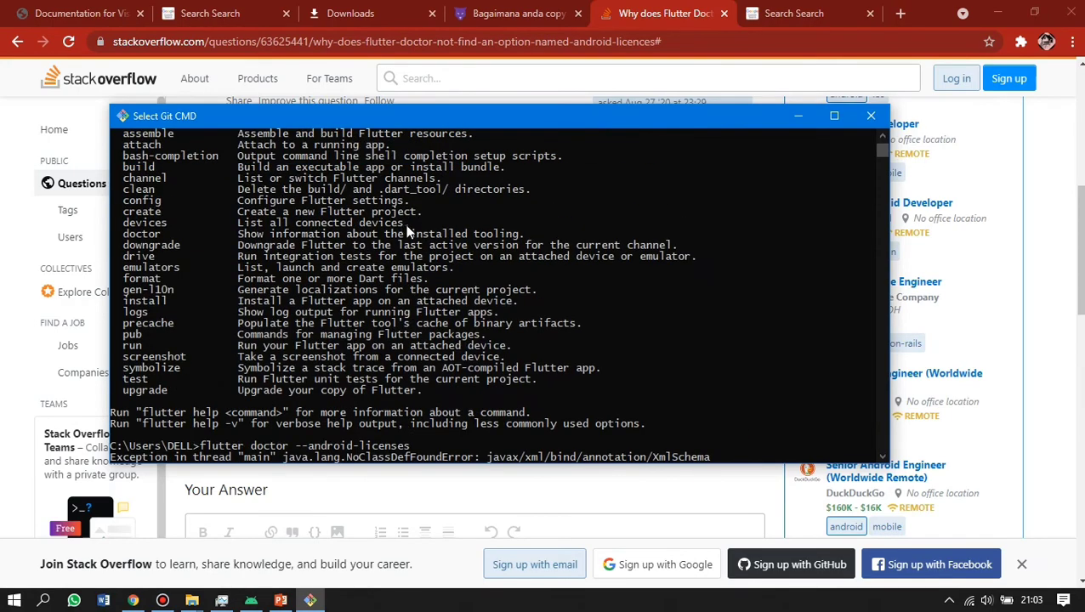
scroll(407, 232, up, 4)
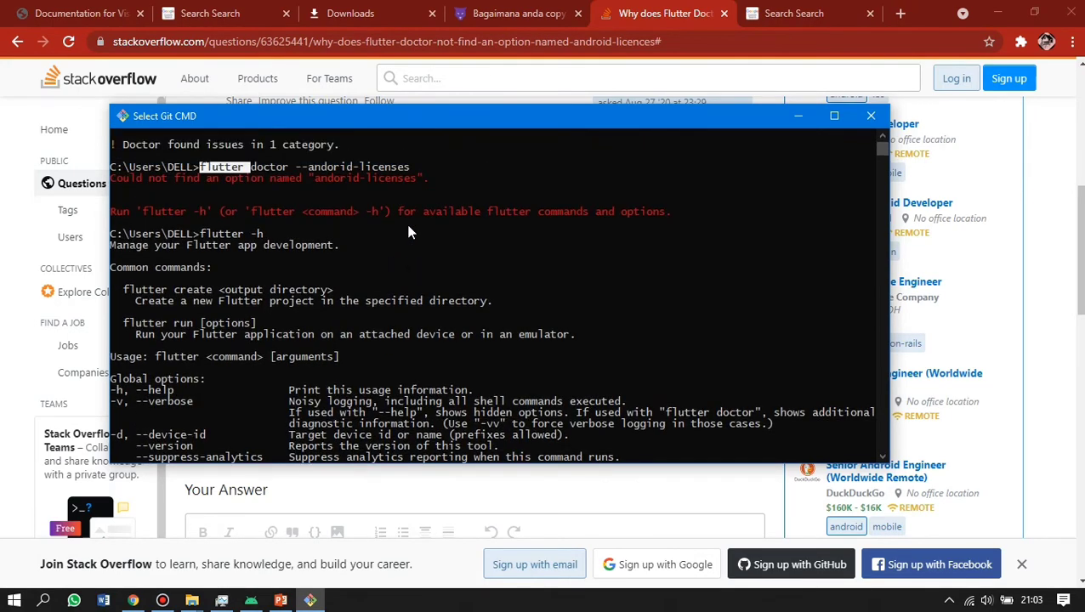
scroll(408, 232, down, 15)
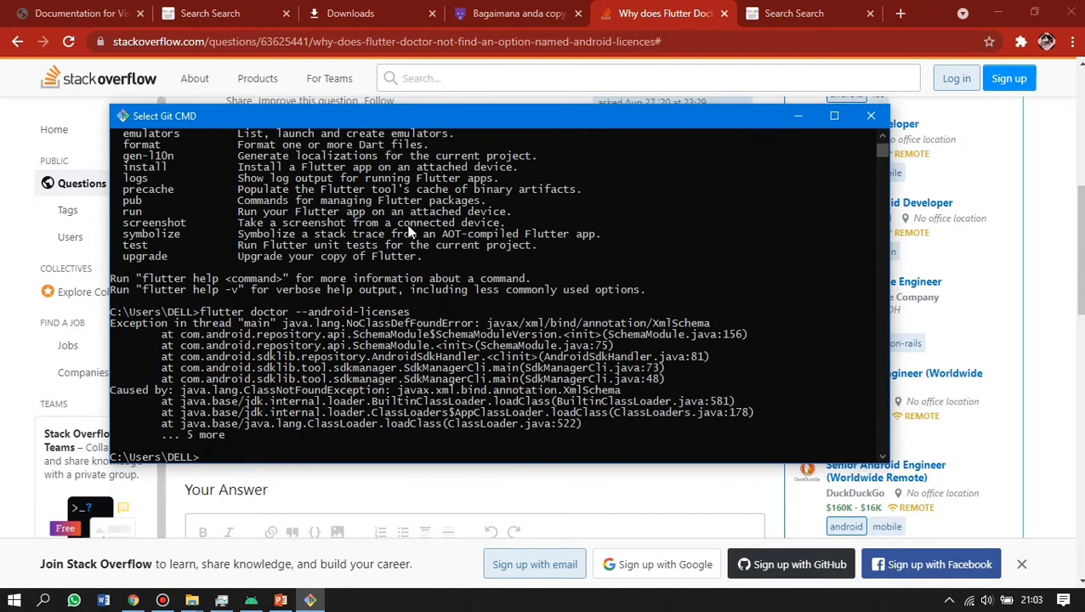
scroll(408, 231, up, 15)
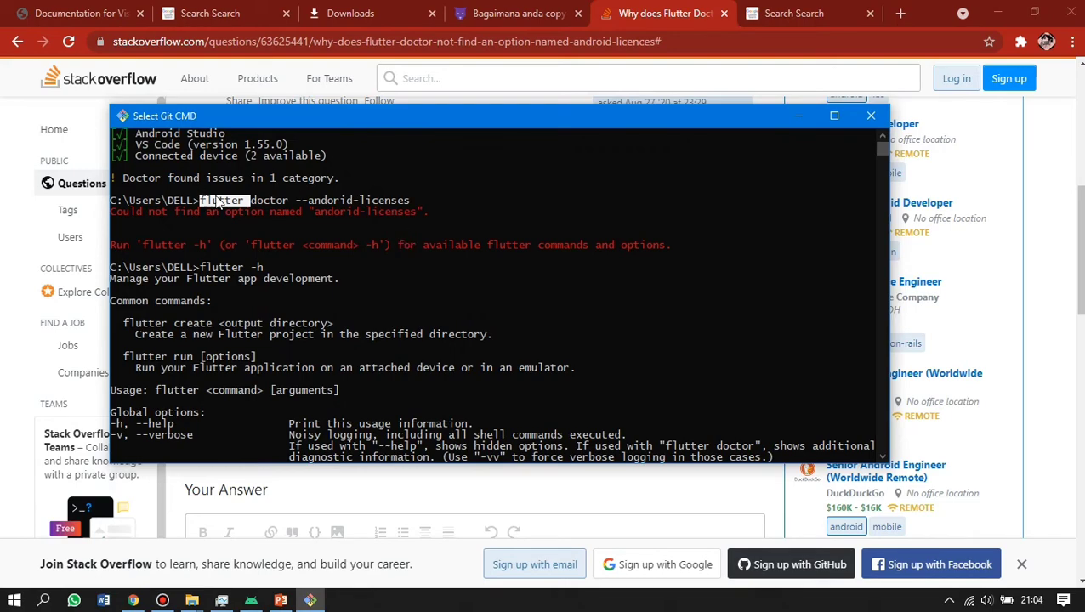
click(276, 219)
scroll(289, 244, down, 6)
scroll(289, 244, down, 15)
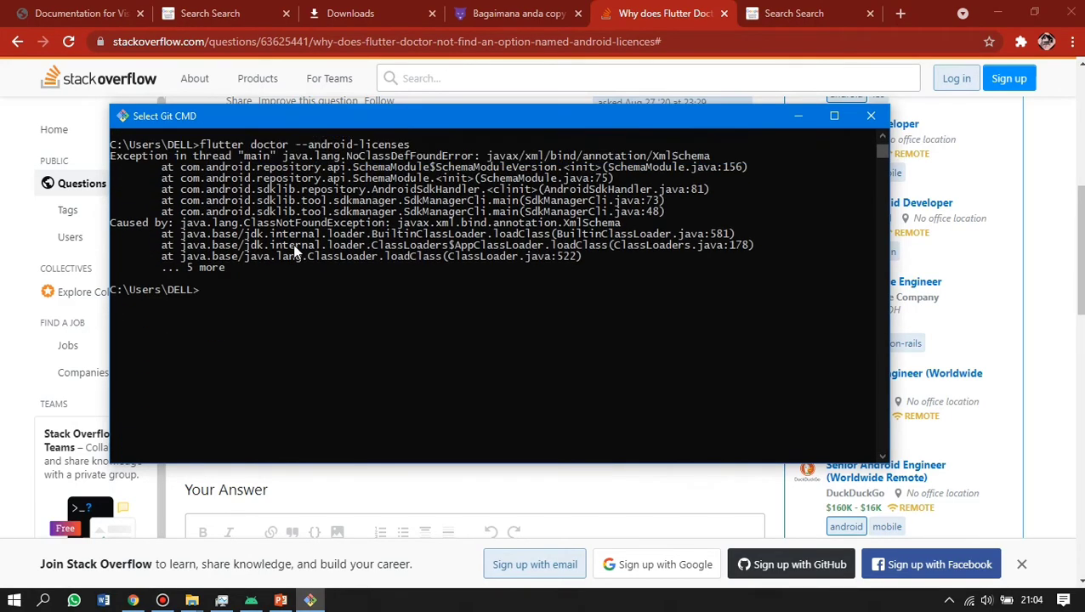
scroll(297, 244, up, 4)
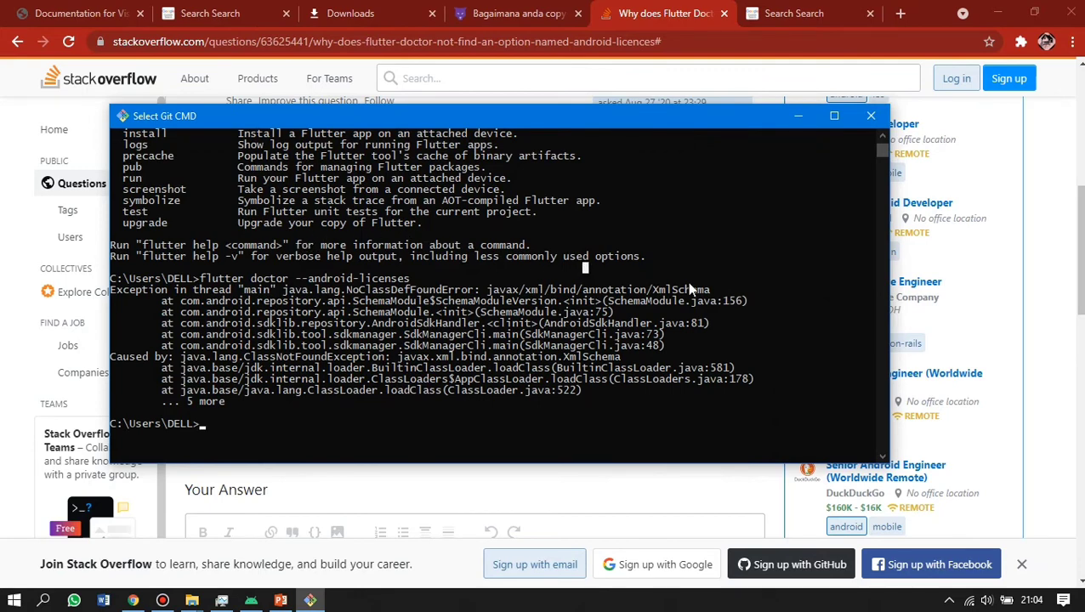
Examine the Java exception output below the flutter doctor --android-licenses command in Git CMD.
key(alt+Tab)
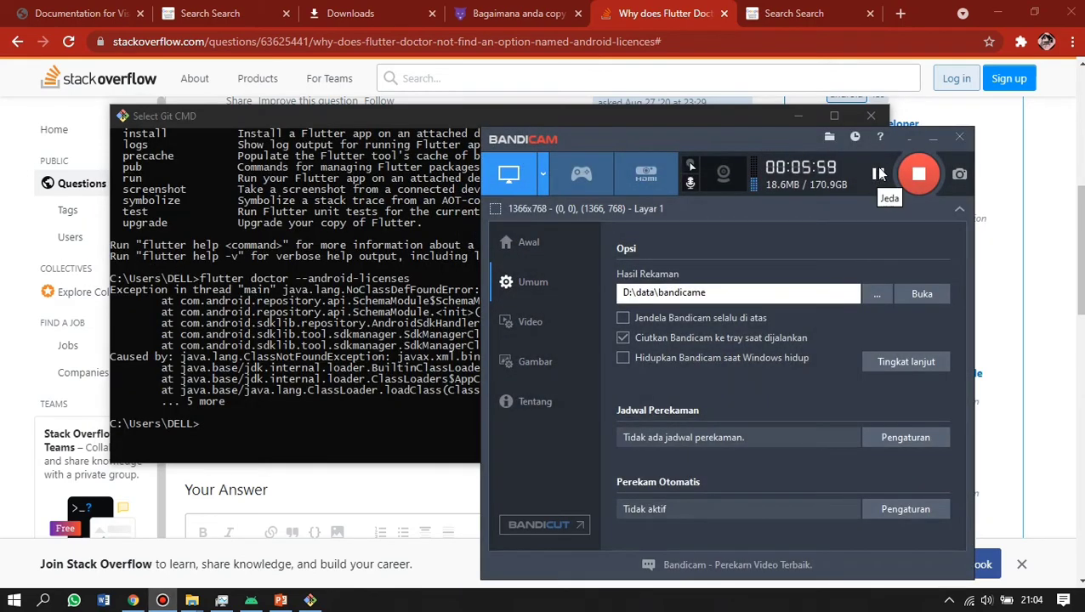
click(923, 140)
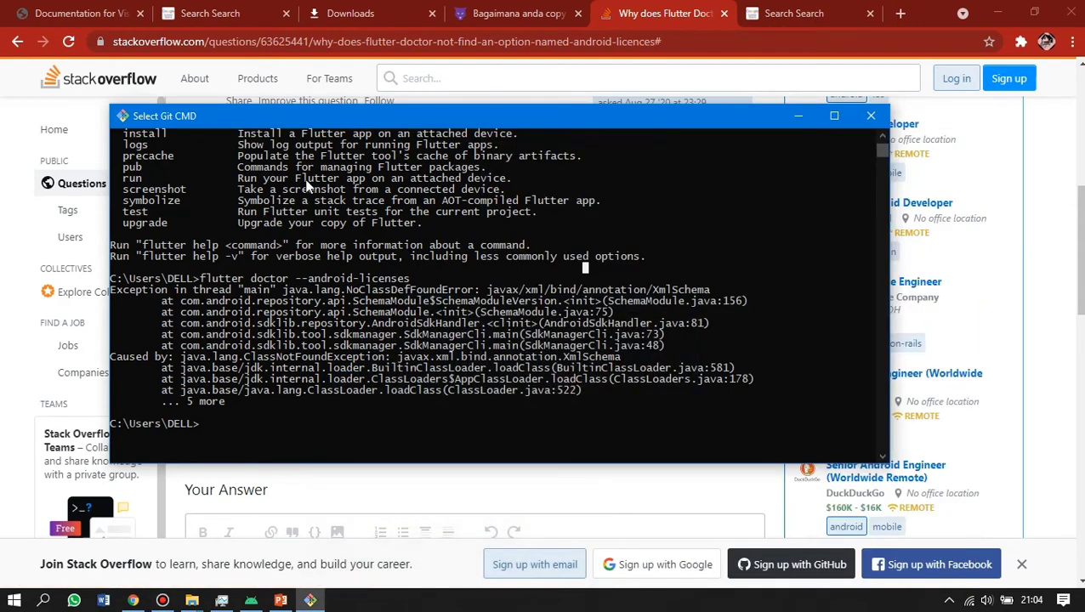
scroll(328, 376, down, 2)
drag(204, 246, 510, 256)
drag(153, 221, 298, 228)
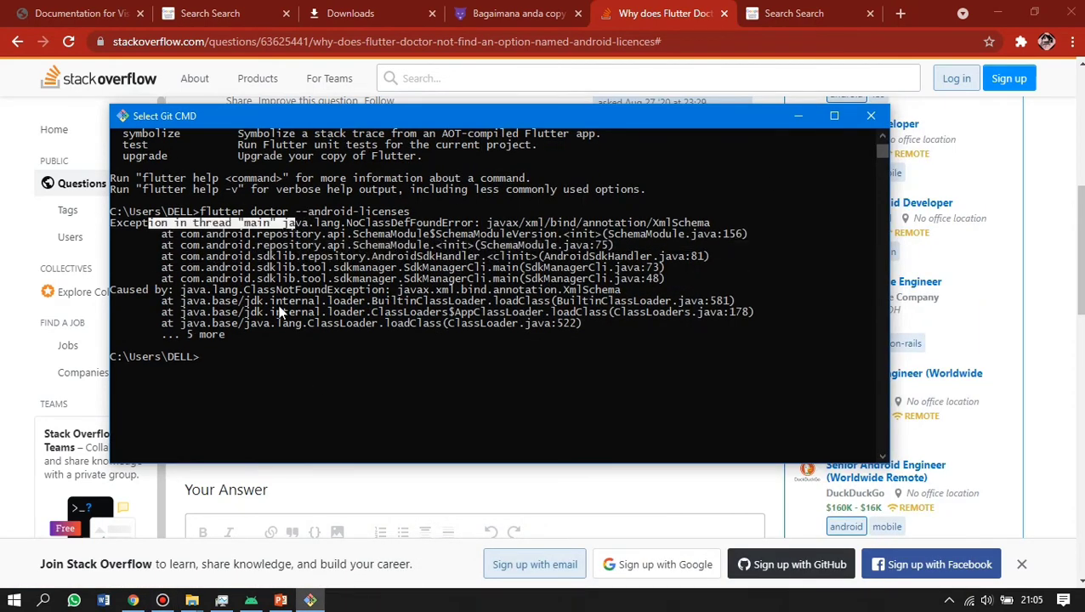
click(260, 334)
In Android Studio's SDK Manager, select Android SDK Command-line Tools (latest) and start its installation.
click(250, 600)
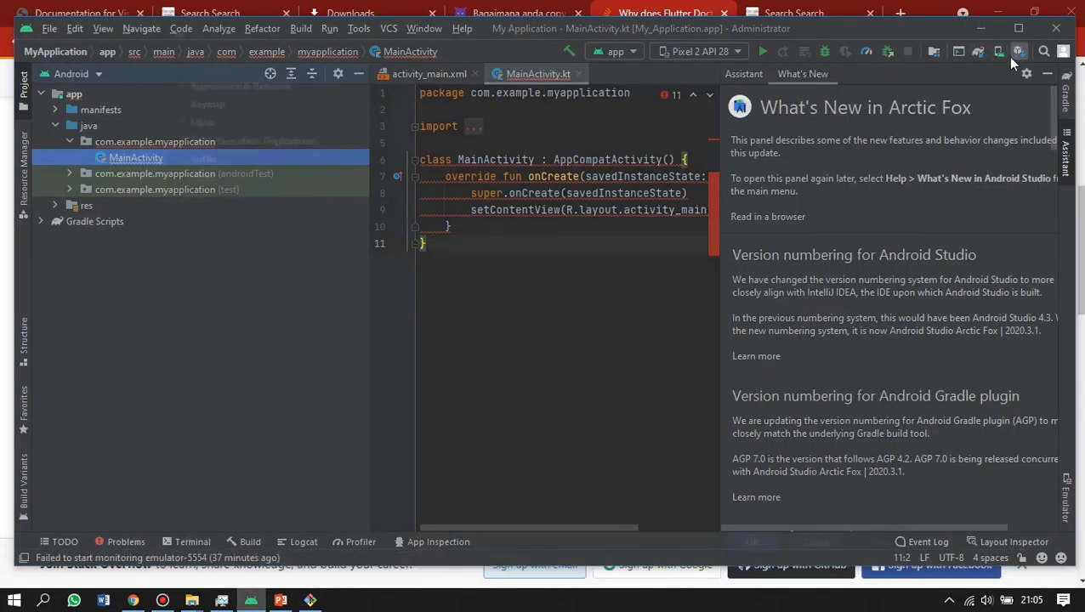
click(1017, 51)
click(451, 120)
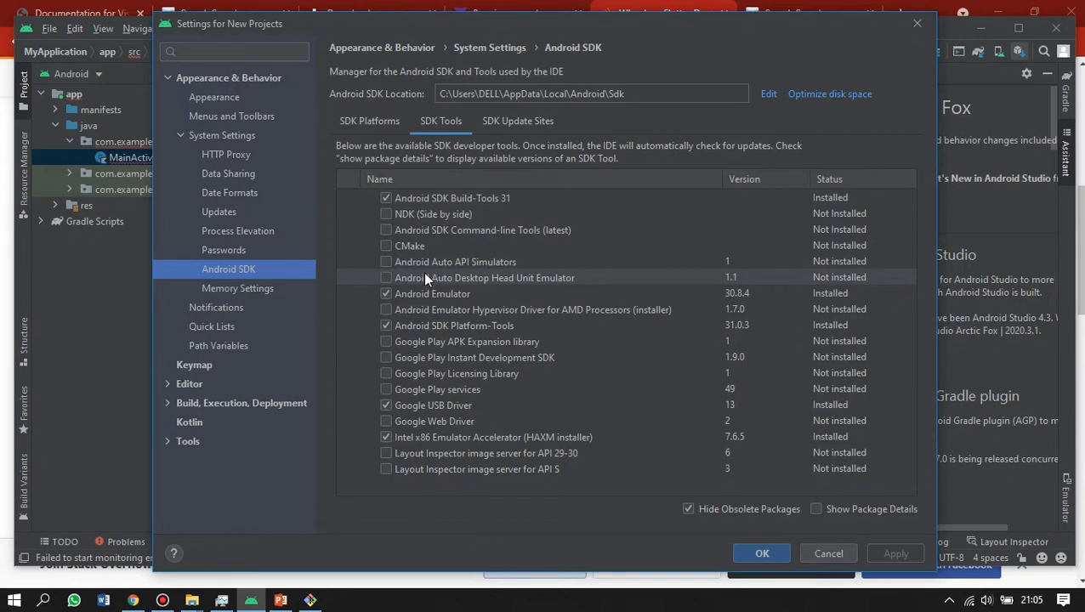
click(385, 230)
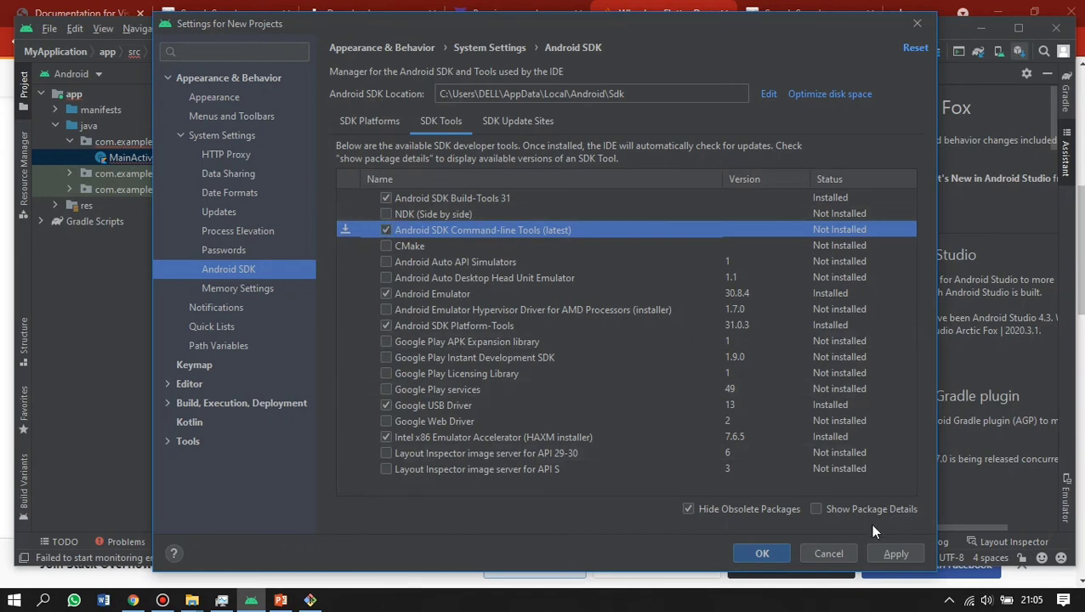
click(895, 553)
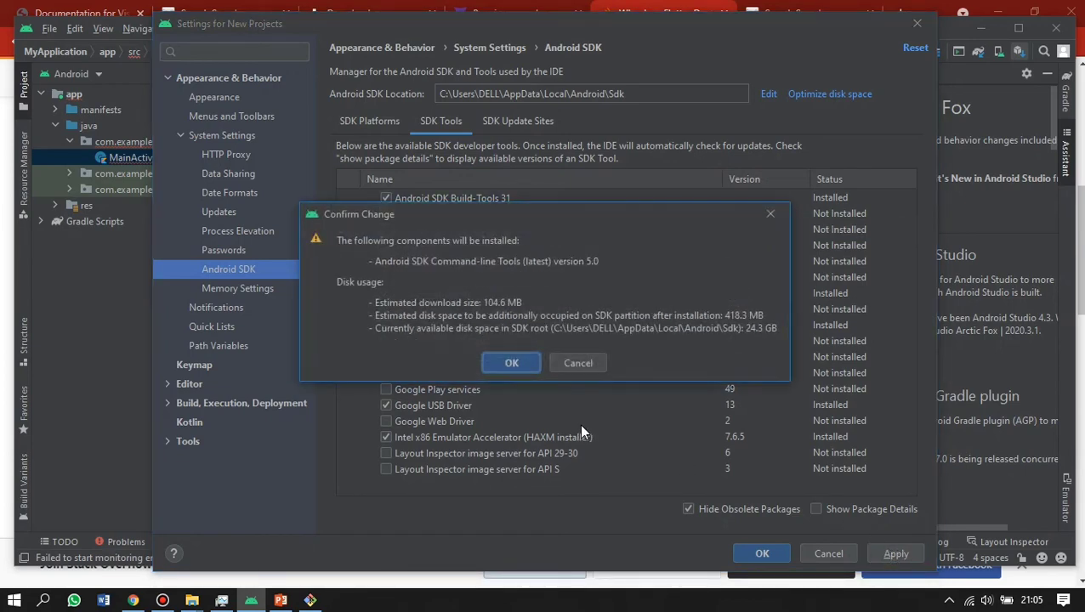
click(520, 358)
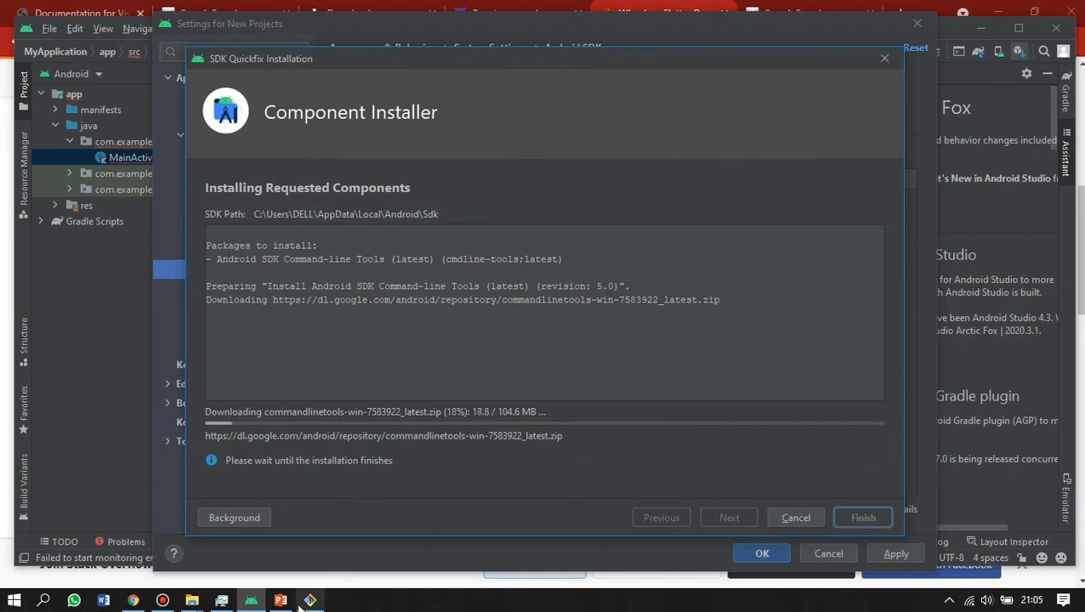
mouse_move(166, 602)
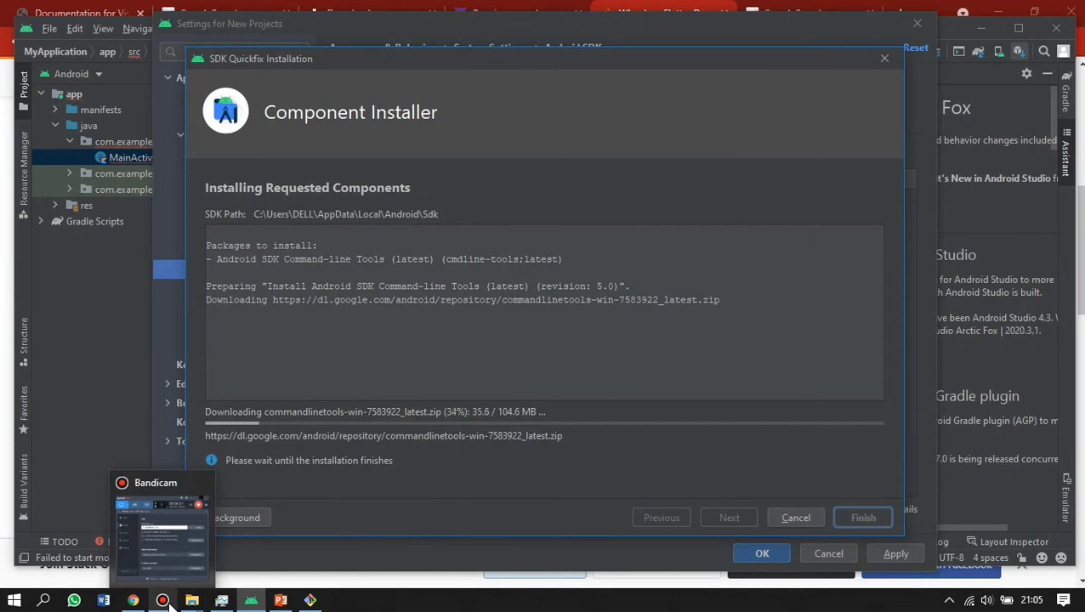
click(164, 601)
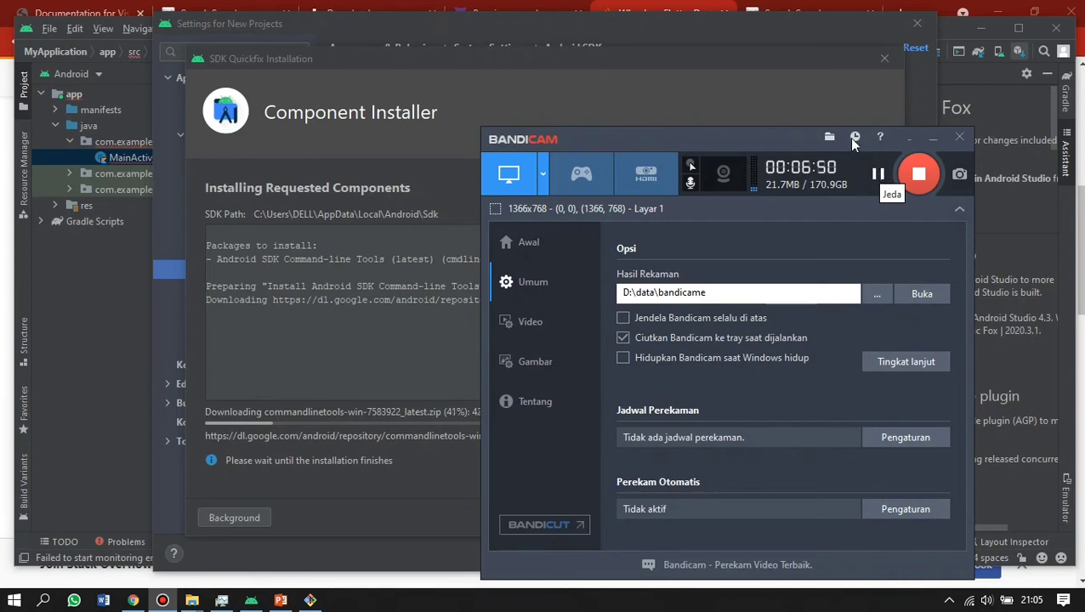
drag(768, 139, 865, 103)
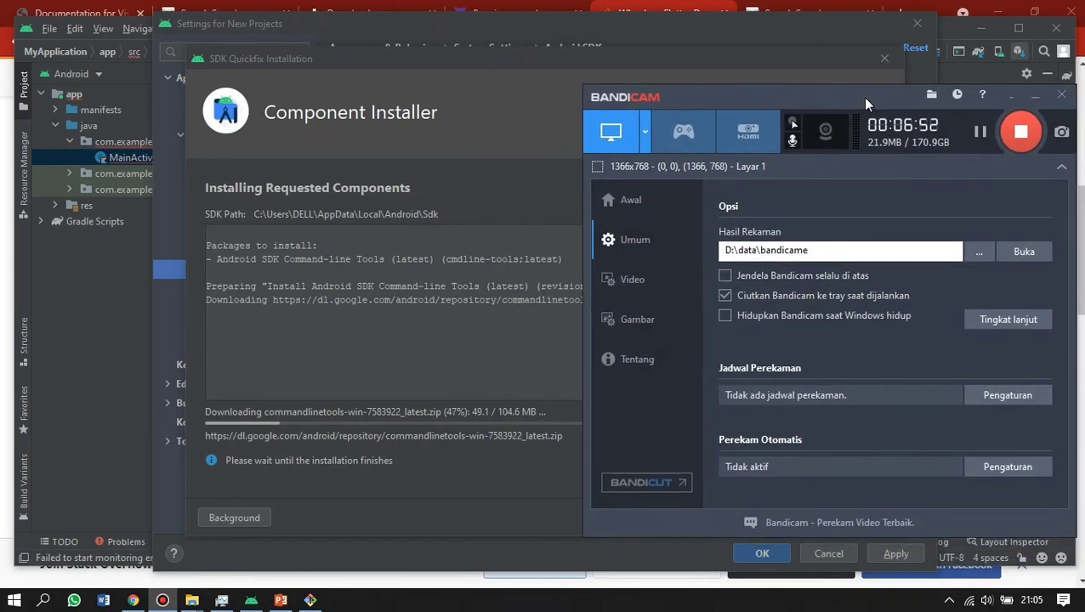
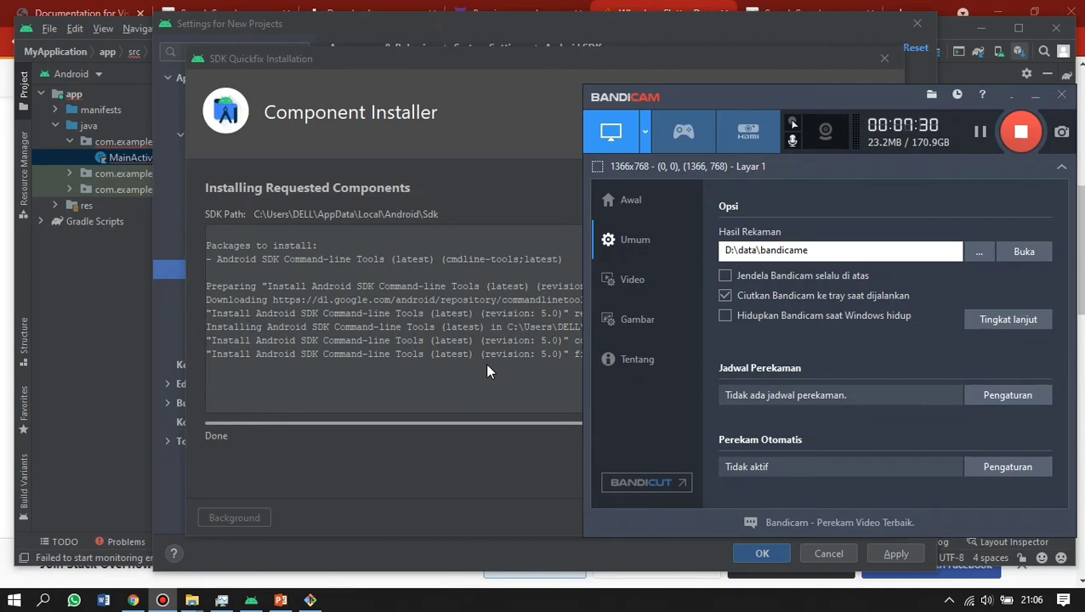
Finish the command-line tools installer and close the Android SDK settings with the changes accepted.
click(561, 384)
click(858, 516)
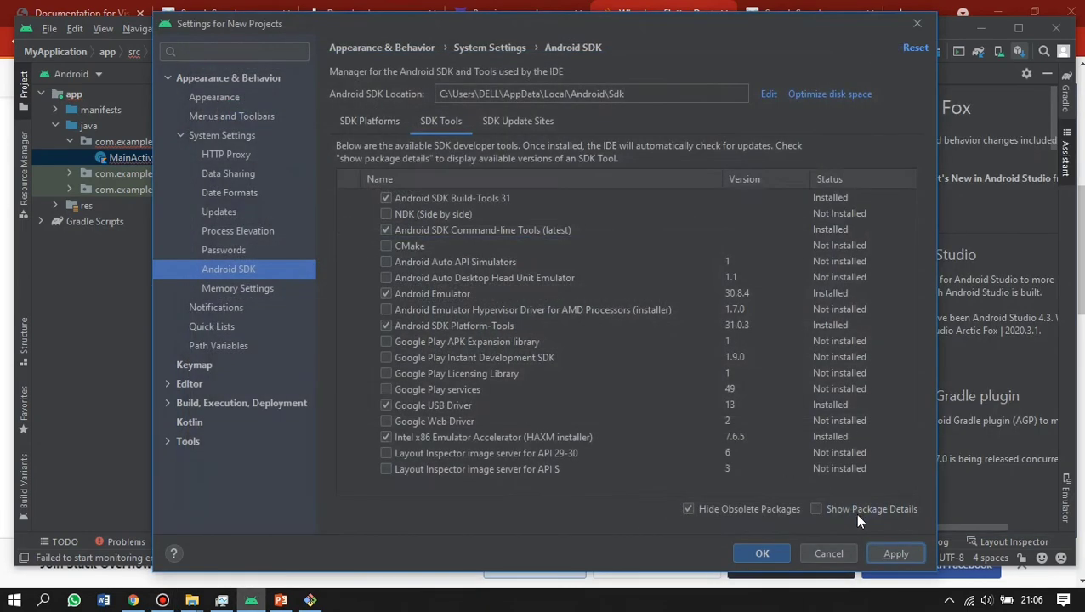
click(761, 553)
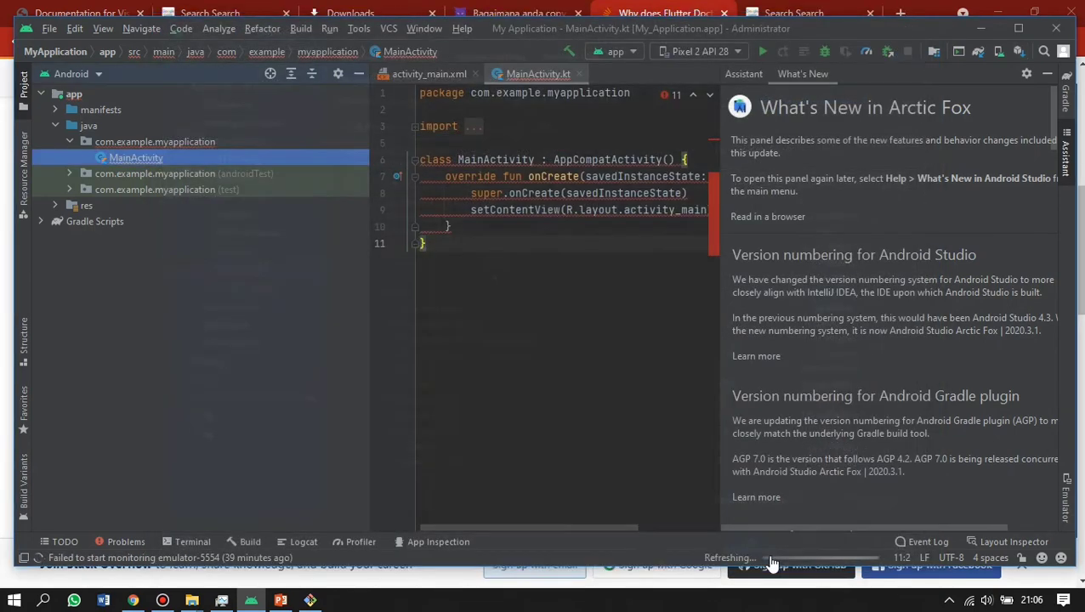
Compare the license command's spelling in the Git CMD history with the version given in the Stack Overflow comment.
click(309, 601)
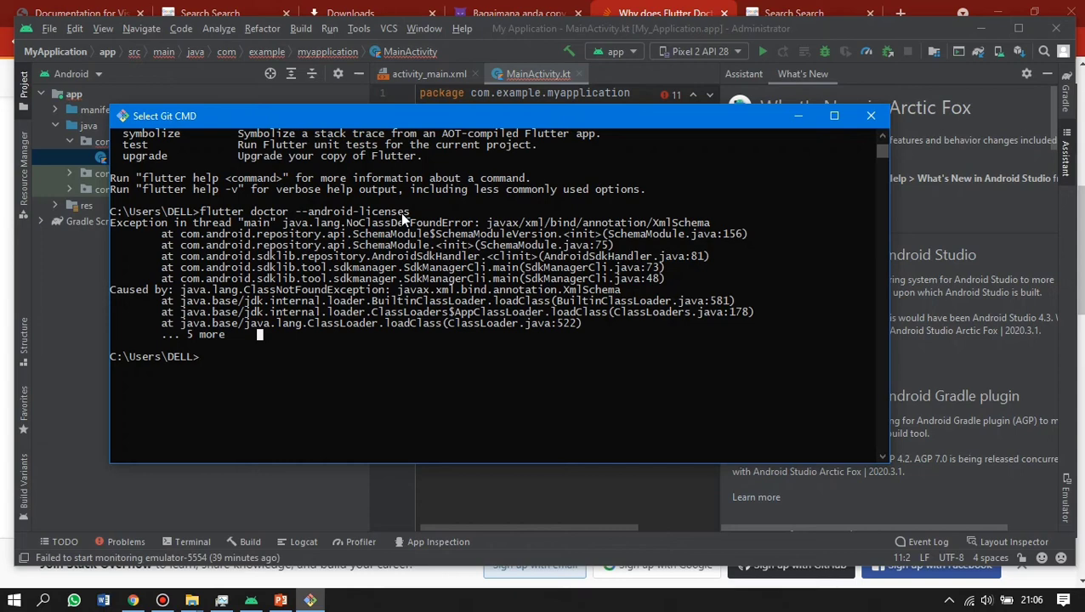
key(alt+Tab)
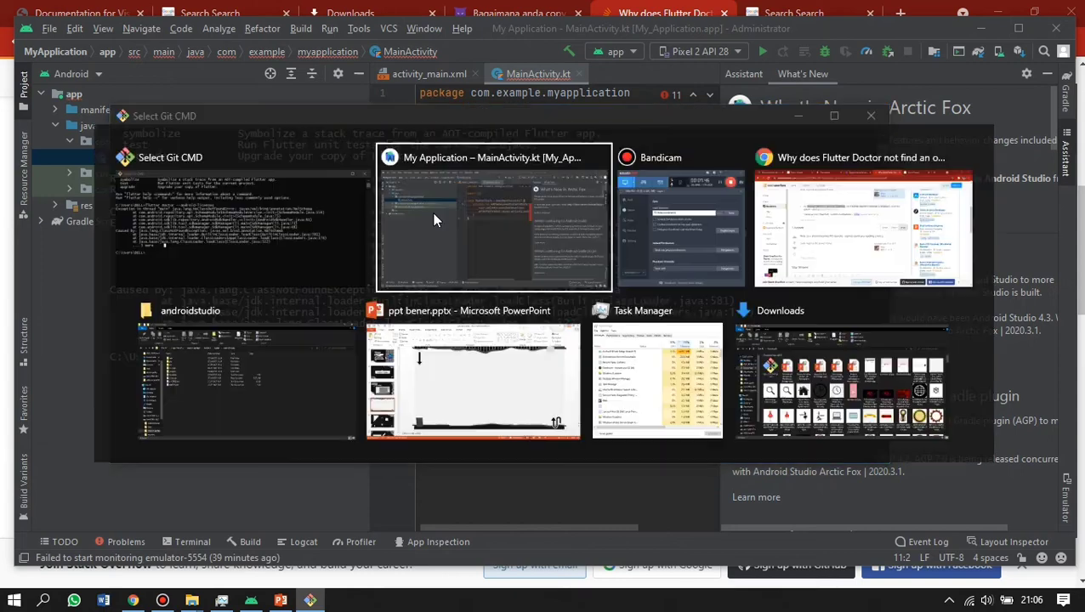
key(alt+Tab)
key(alt+Tab)
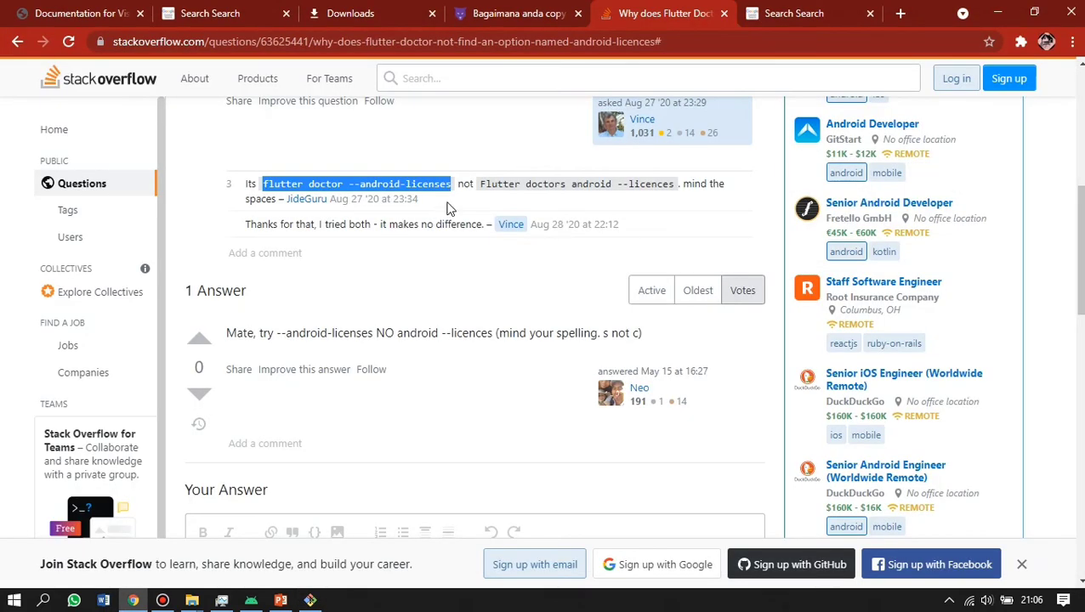
click(450, 182)
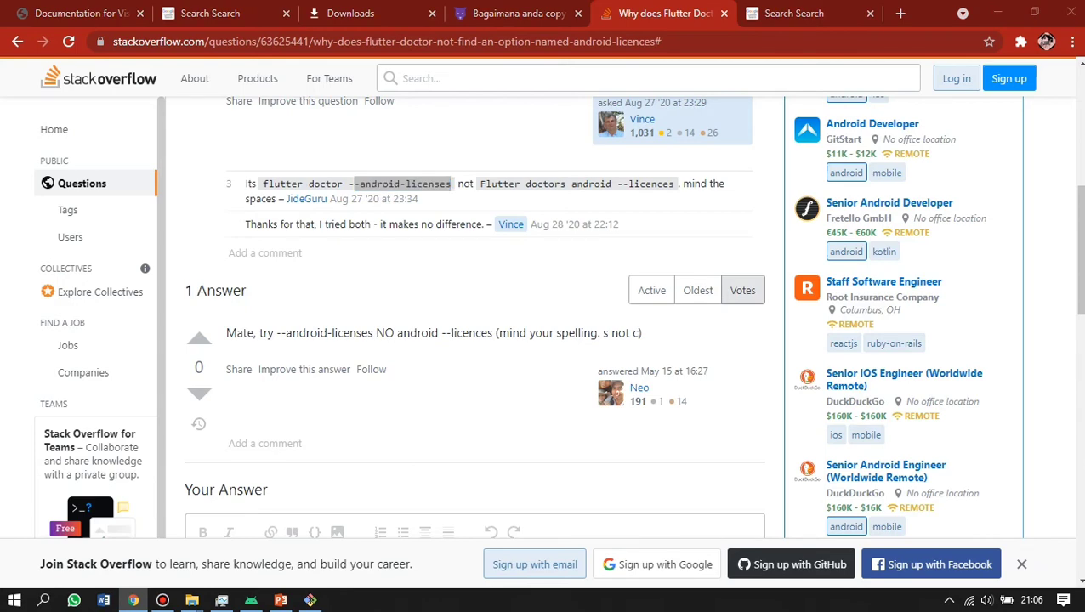
key(alt+Tab)
scroll(370, 232, up, 15)
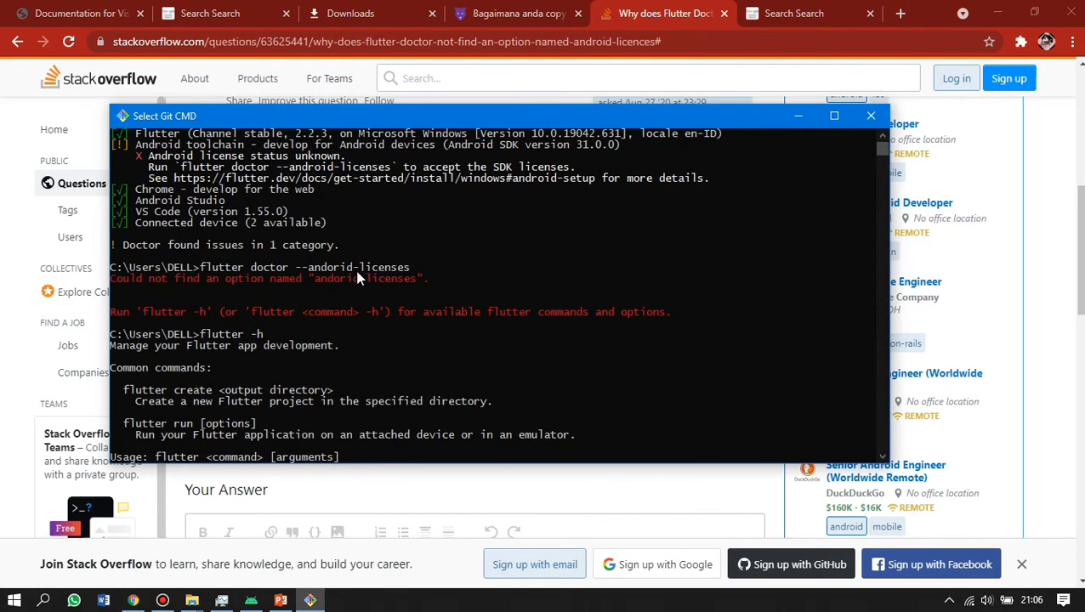
key(alt+Tab)
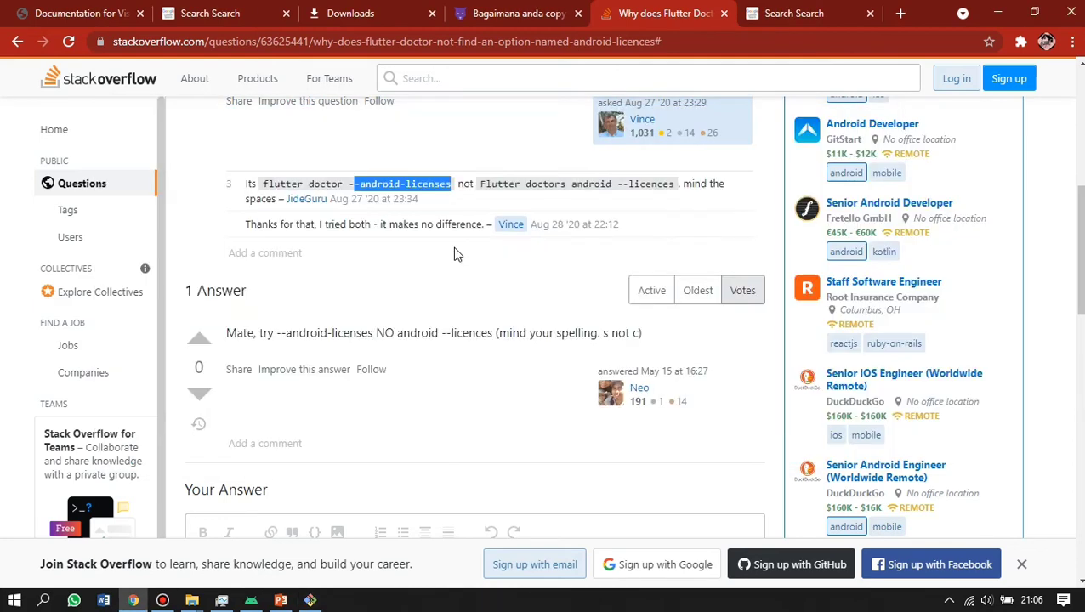
click(386, 182)
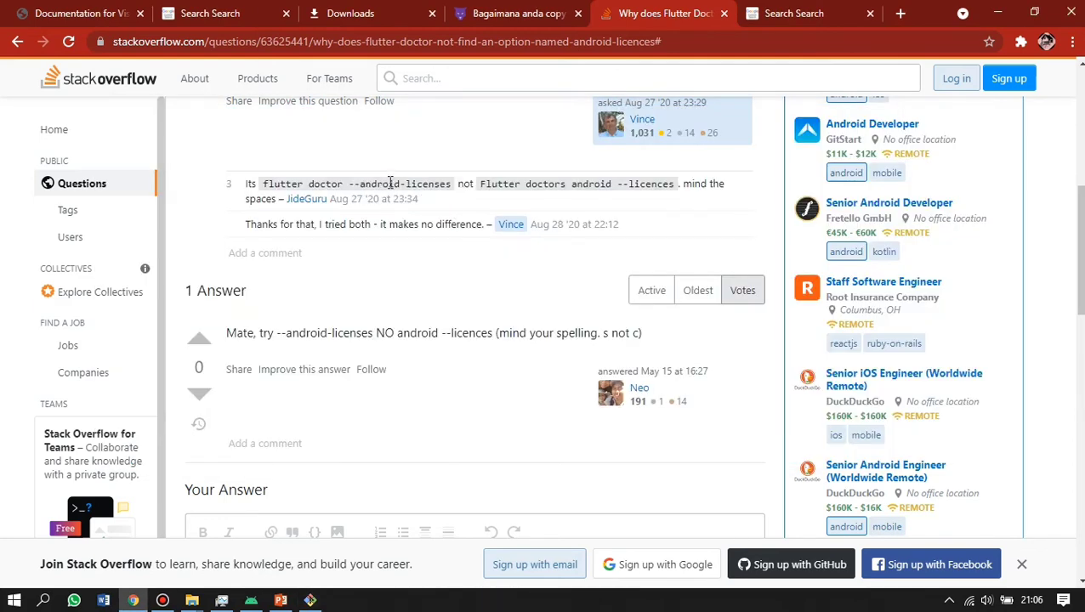
double_click(449, 185)
drag(450, 185, 360, 184)
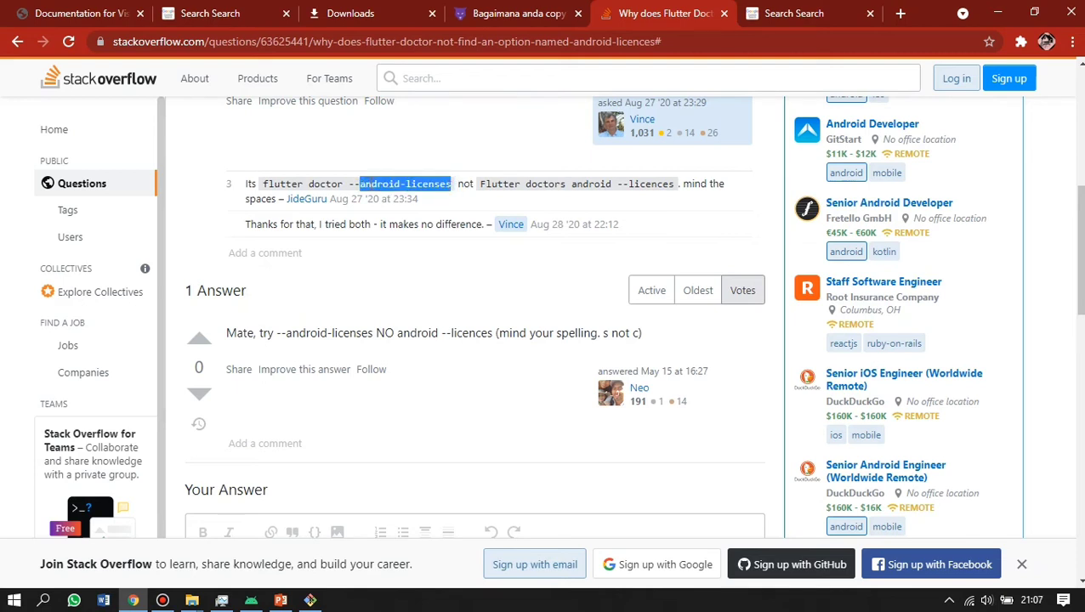
Copy the command flutter doctor --android-licenses from the Stack Overflow comment.
click(263, 182)
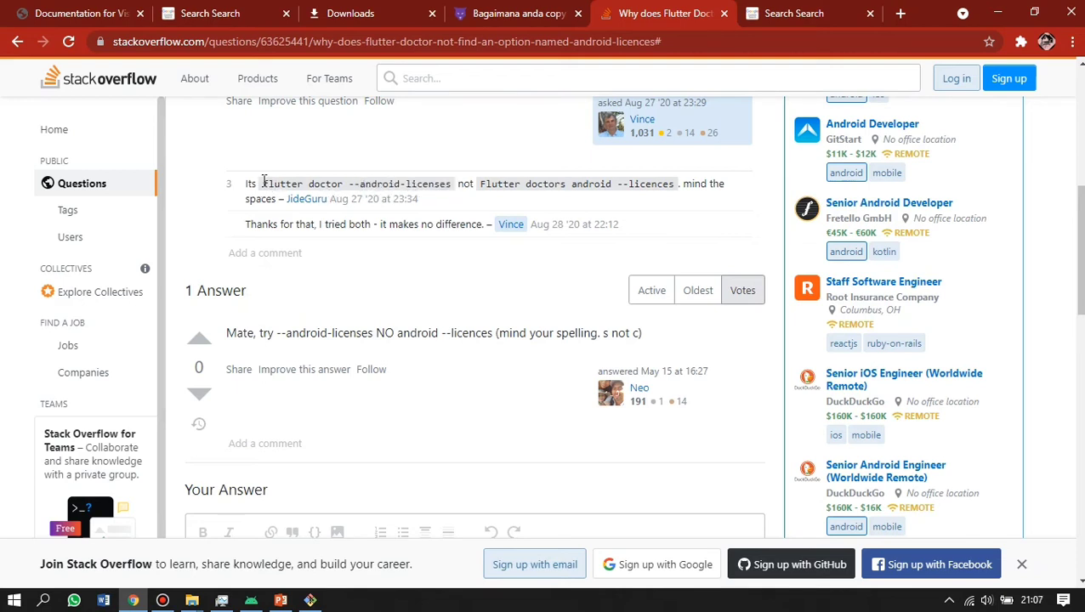
drag(263, 182, 455, 193)
key(ctrl+c)
click(265, 186)
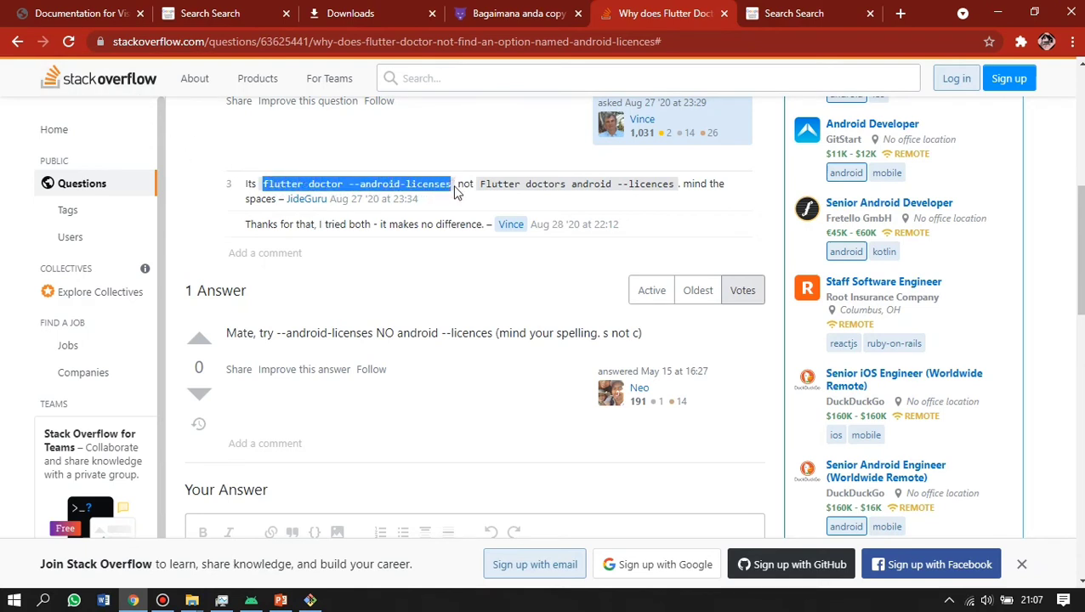
Run the copied flutter doctor --android-licenses command in Git CMD and recheck the setup with flutter doctor.
key(alt+Tab)
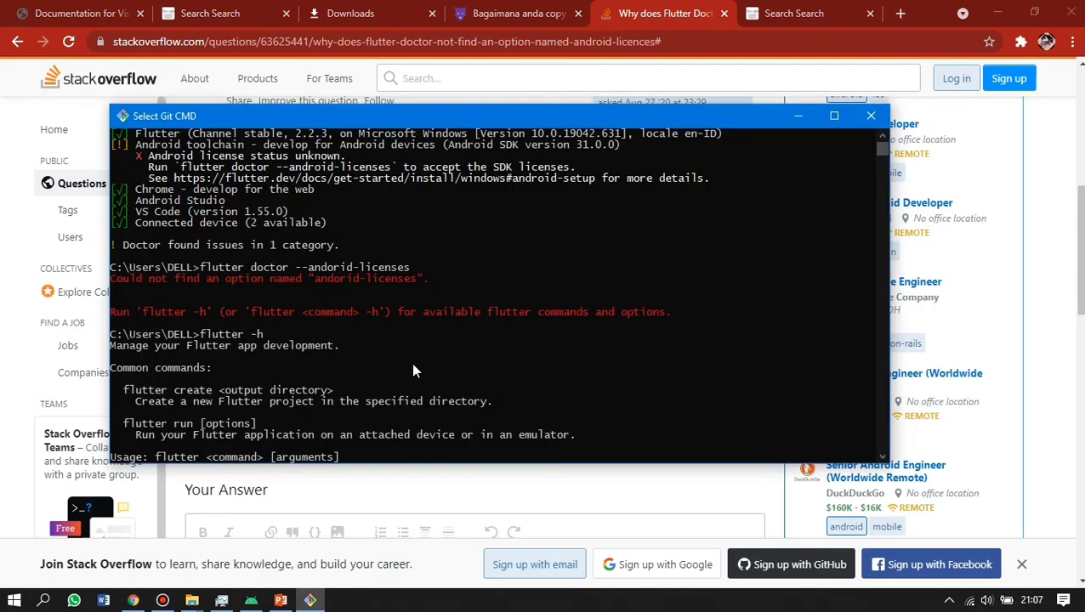
scroll(413, 370, down, 5)
key(ctrl+v)
key(Return)
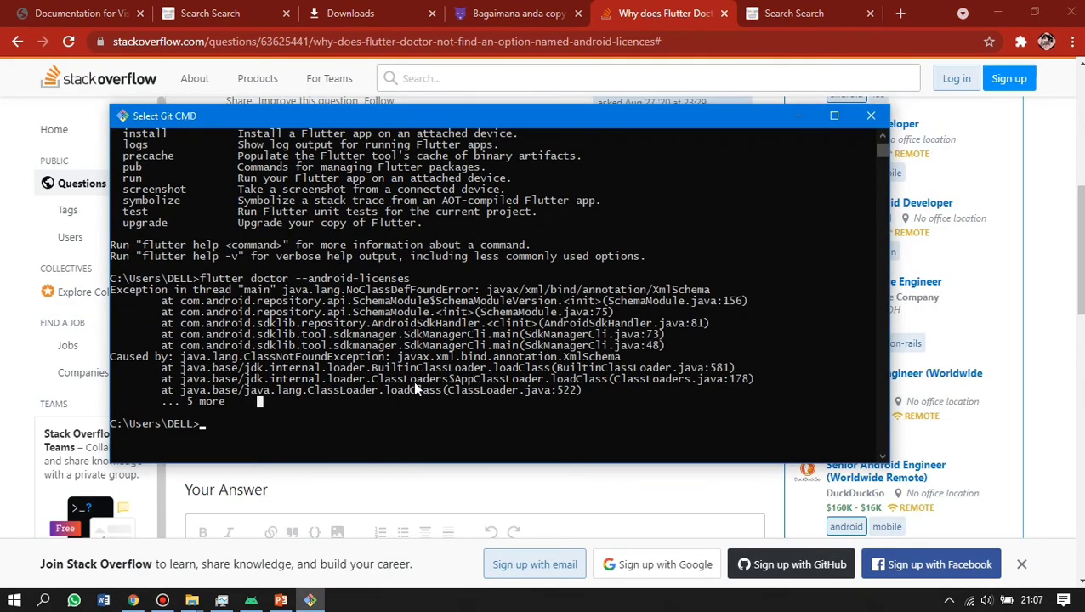
key(ctrl+v)
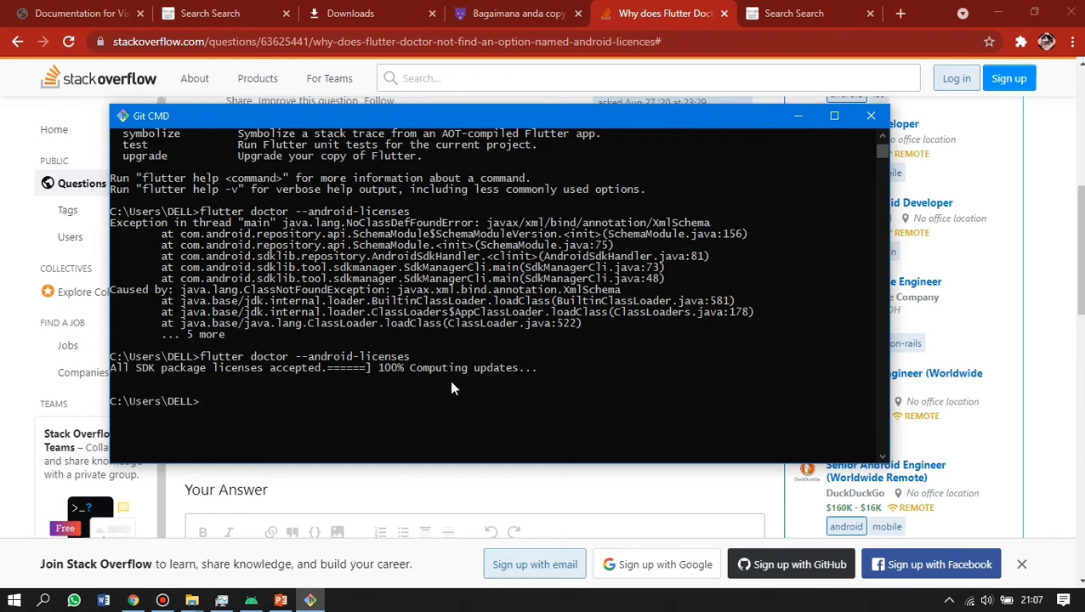
text(flutter doctor)
key(Return)
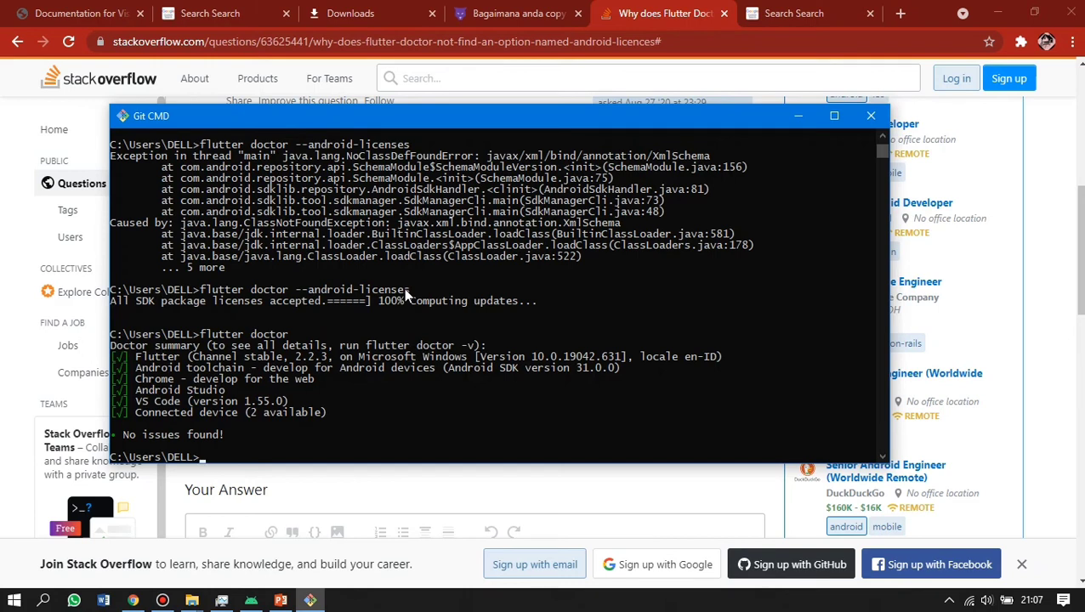
Switch to Android Studio and exit it, confirming the exit.
click(251, 600)
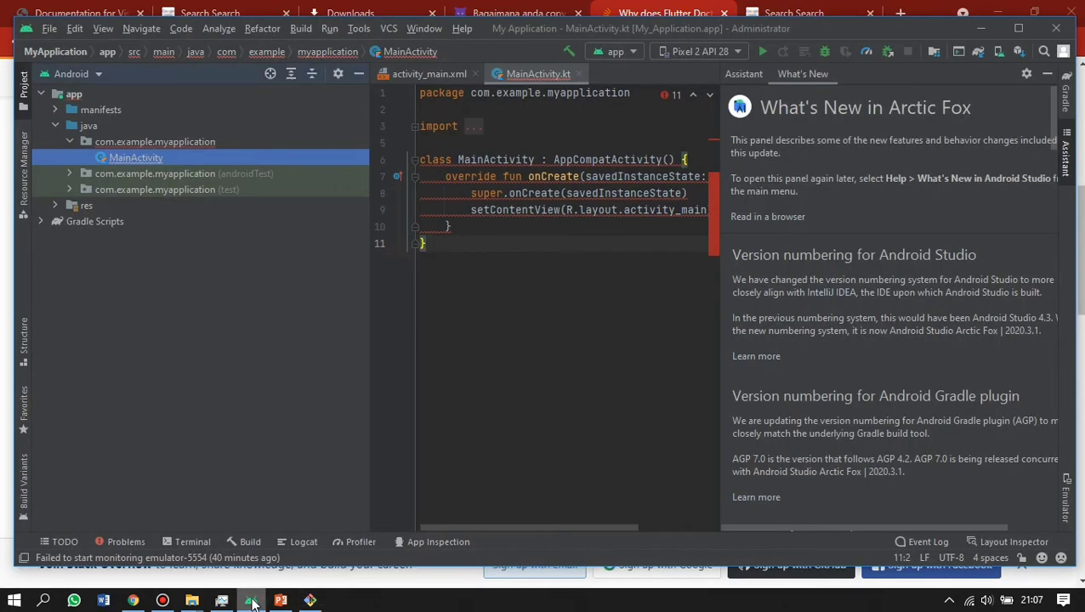
click(1058, 29)
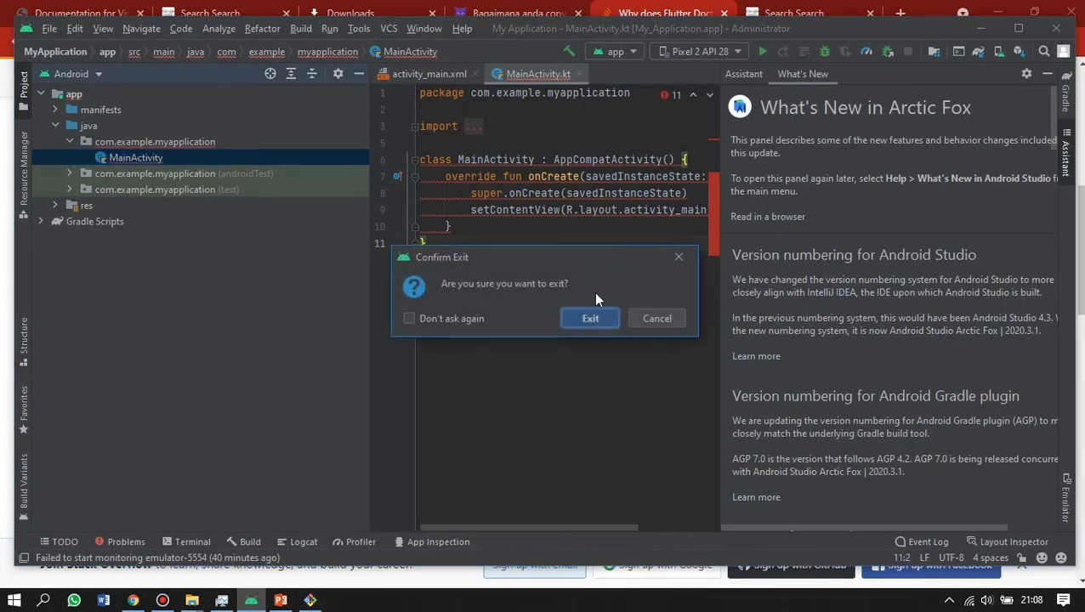
click(591, 319)
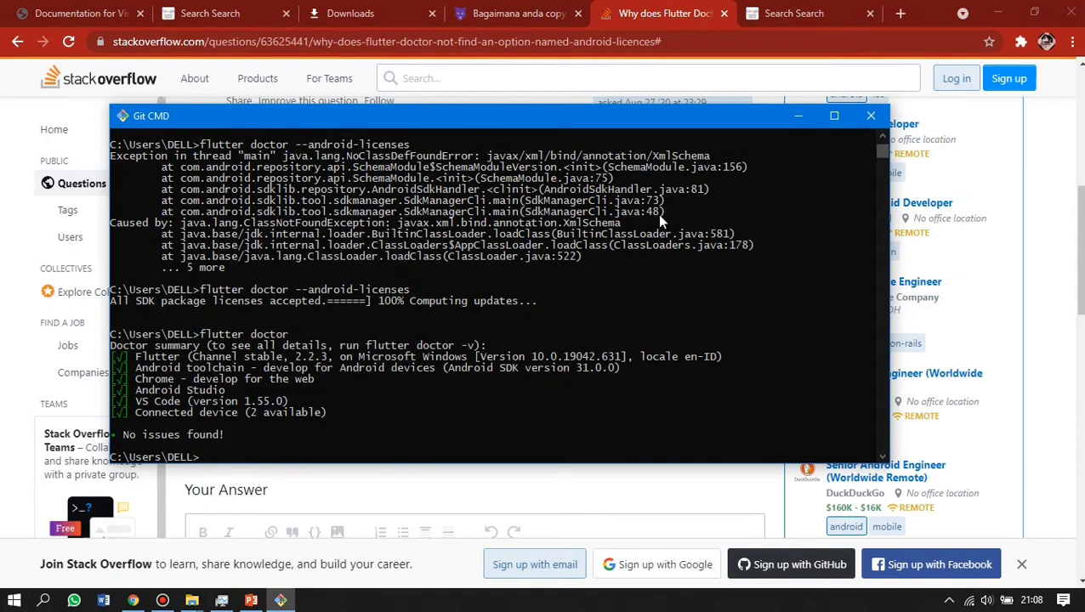
Minimise the windows covering the desktop, launch Visual Studio Code and get the Bandicam window out of the way.
click(1006, 12)
click(1007, 12)
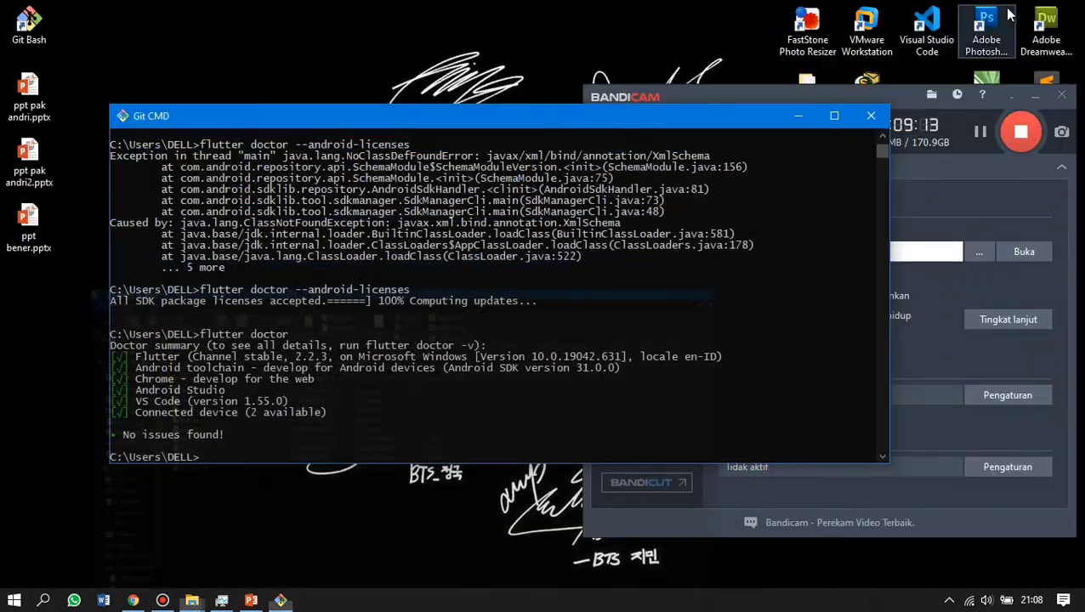
double_click(924, 25)
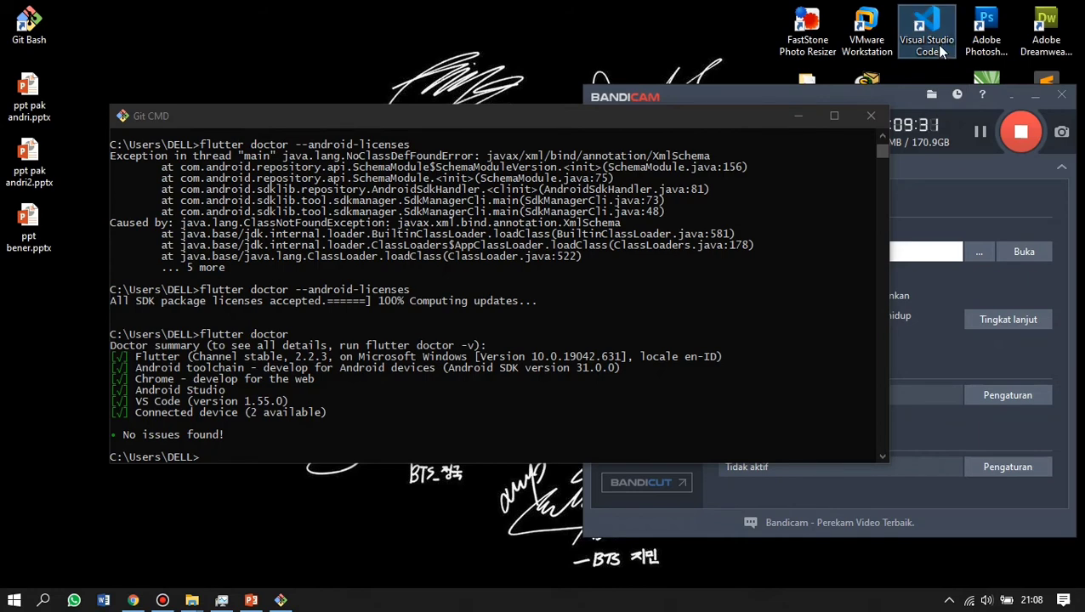
drag(901, 96, 639, 100)
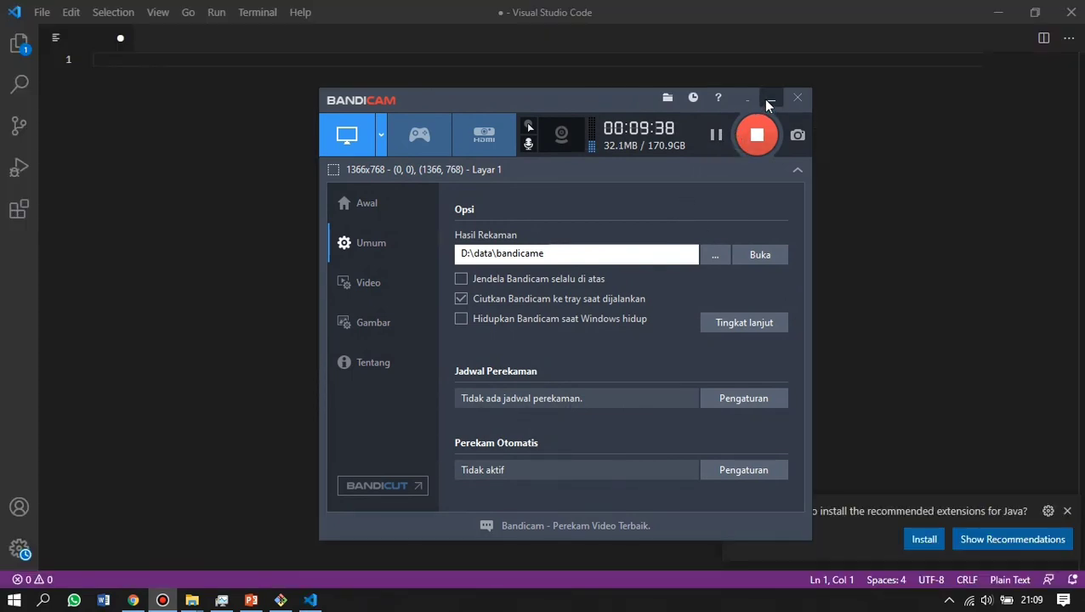
click(771, 100)
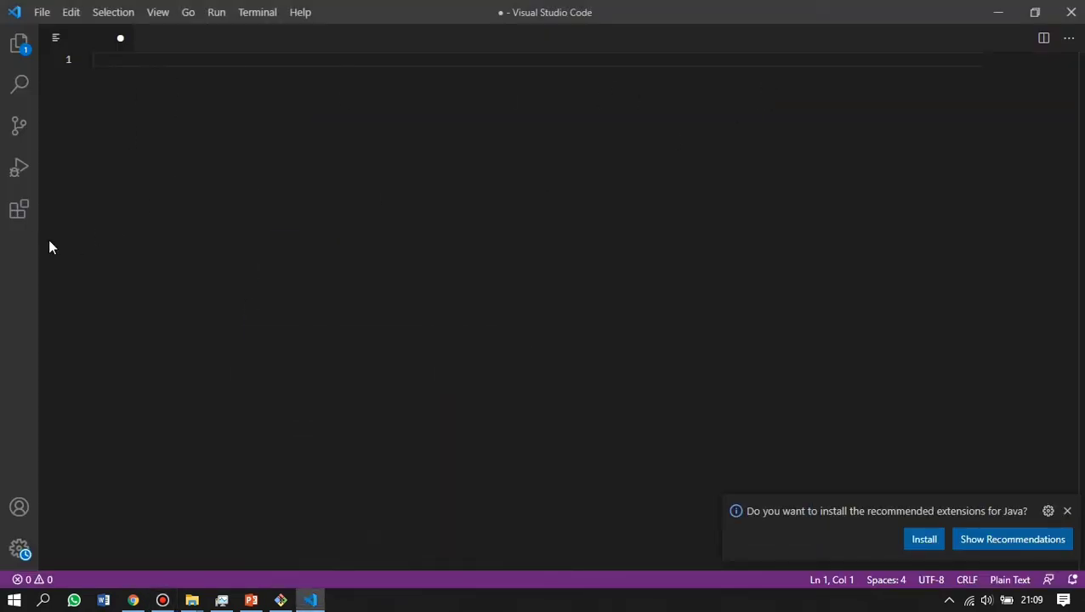
Search the Visual Studio Code extension marketplace for "flutte" to find the Flutter extension.
click(21, 211)
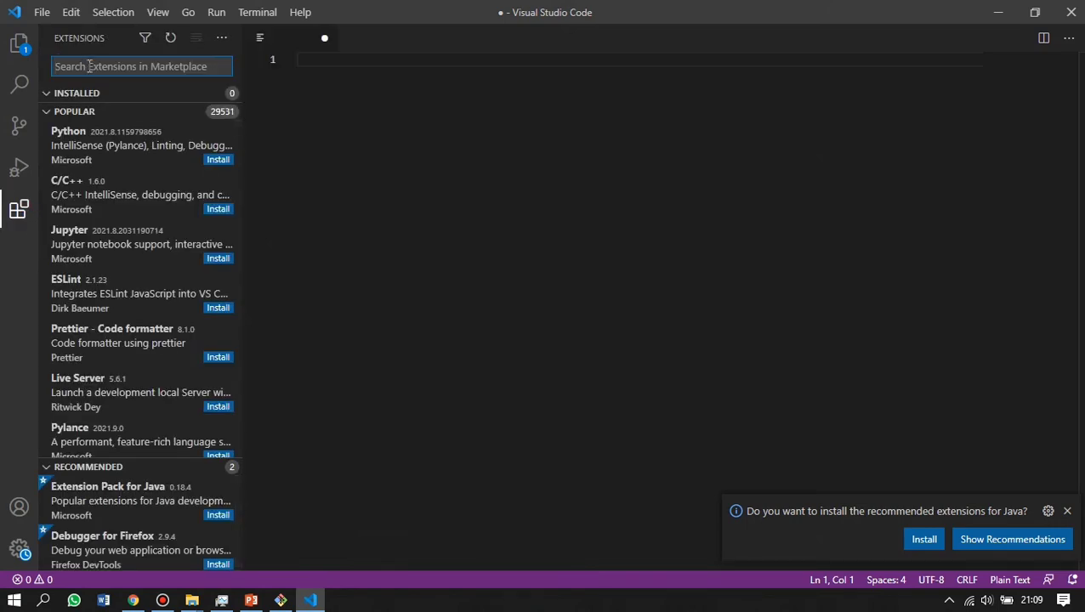
text(fl)
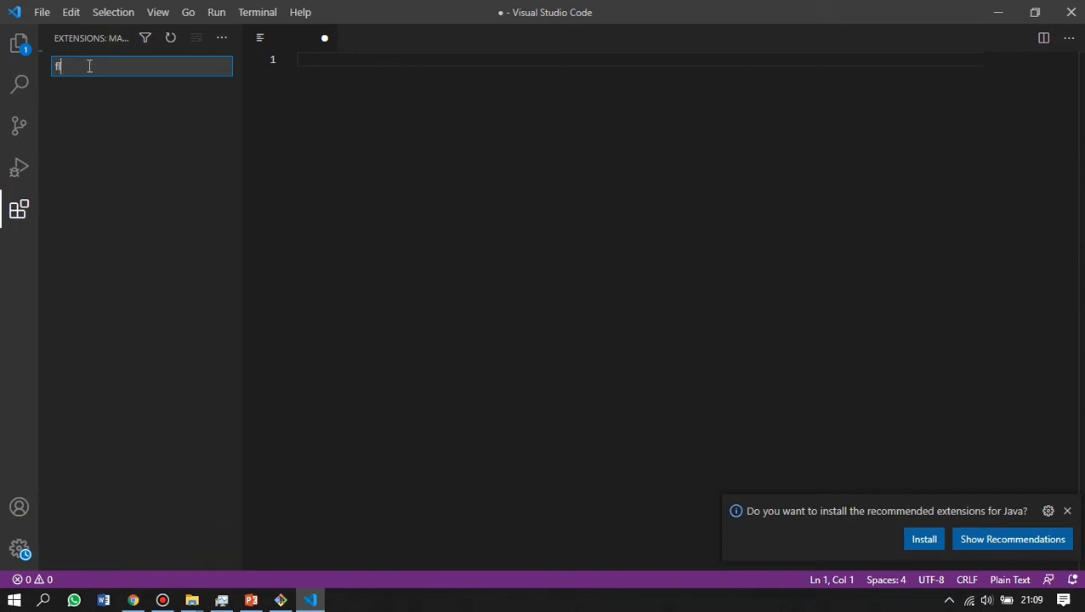
text(utte)
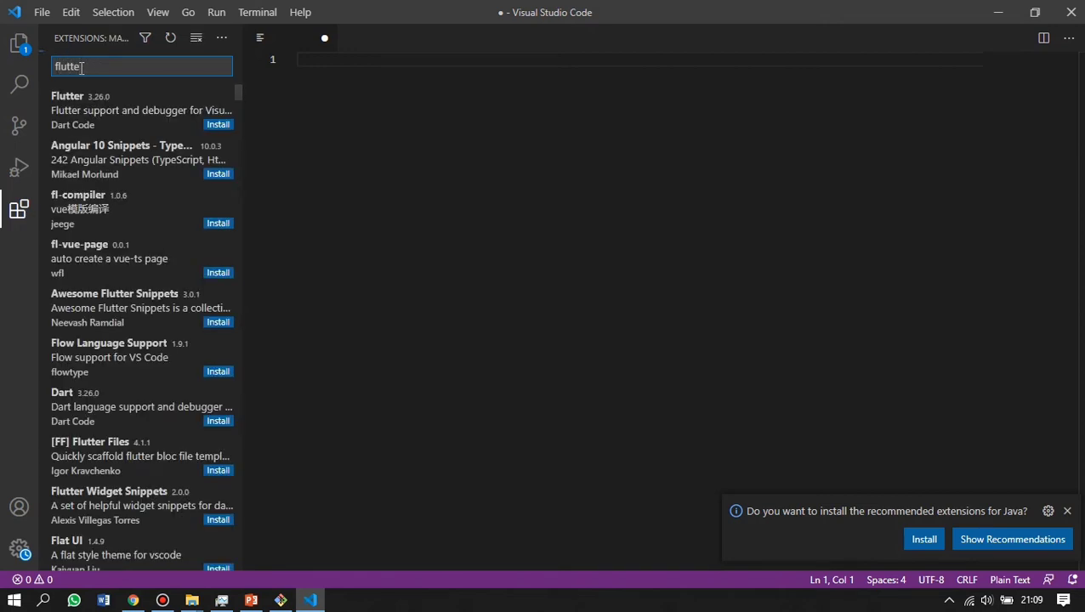
Install the Flutter extension by Dart Code, skim its details and dismiss the Java extension recommendation.
click(79, 113)
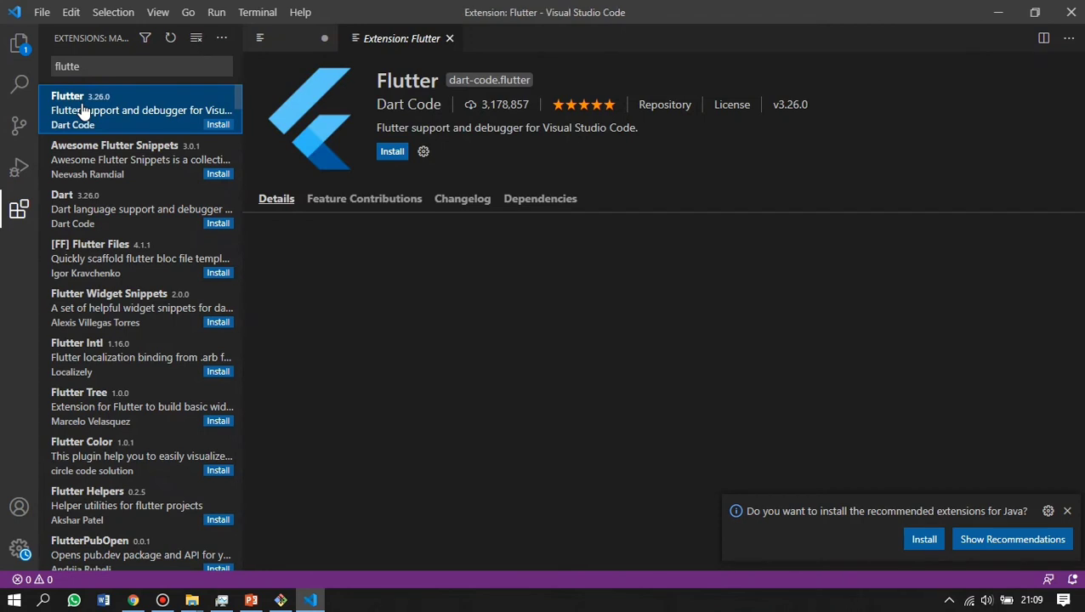
click(391, 153)
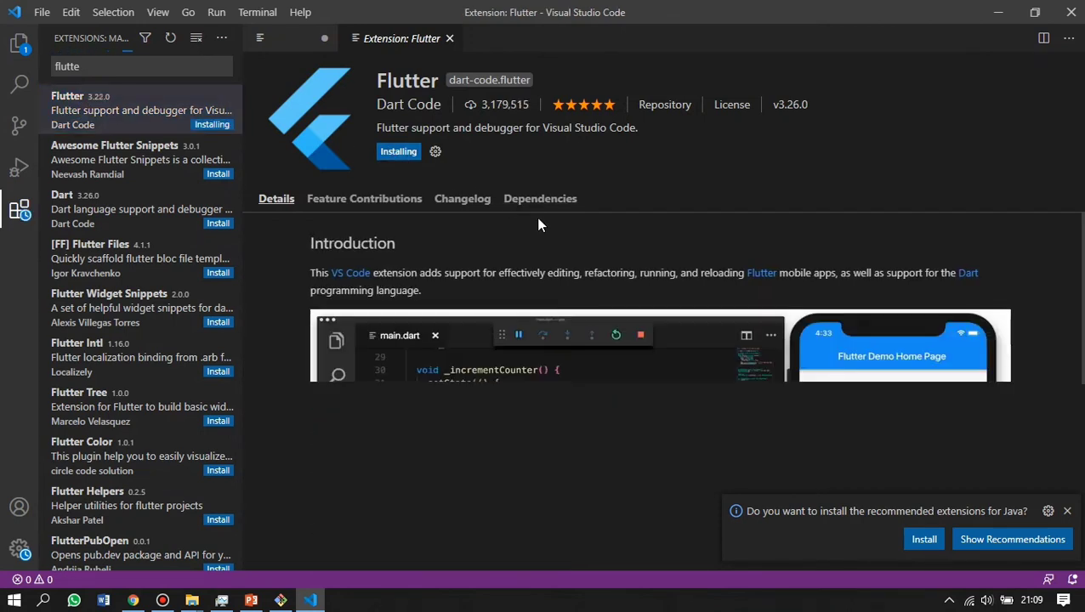
scroll(540, 228, down, 2)
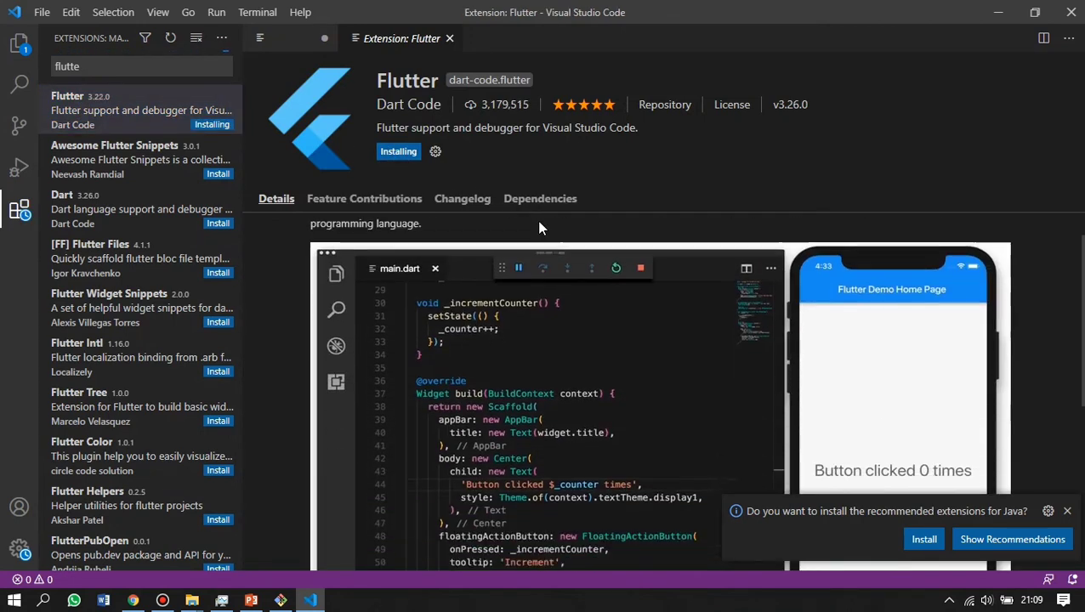
scroll(539, 228, down, 5)
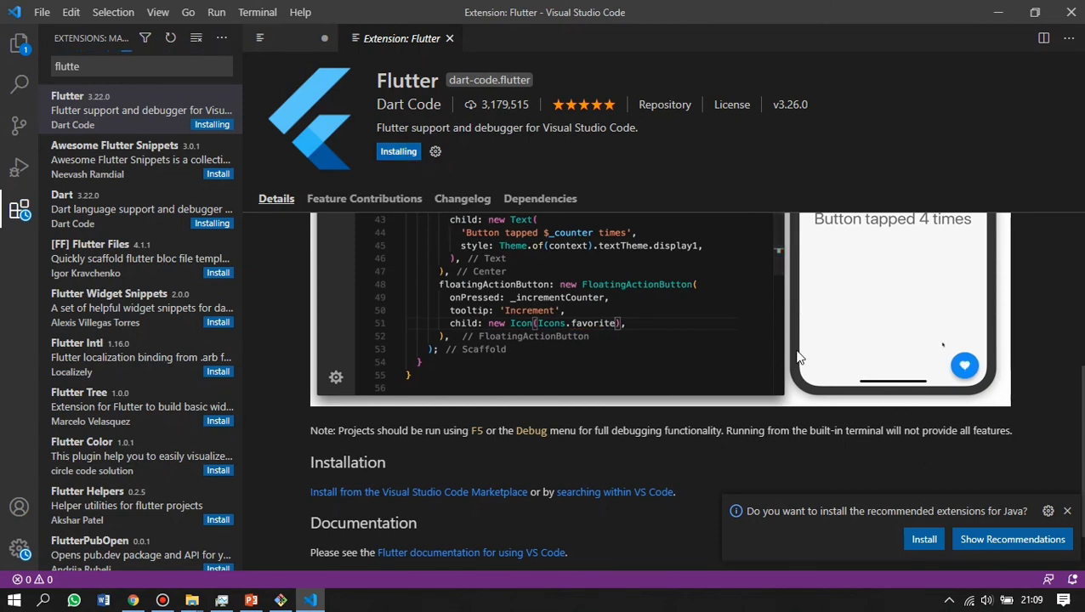
click(1067, 511)
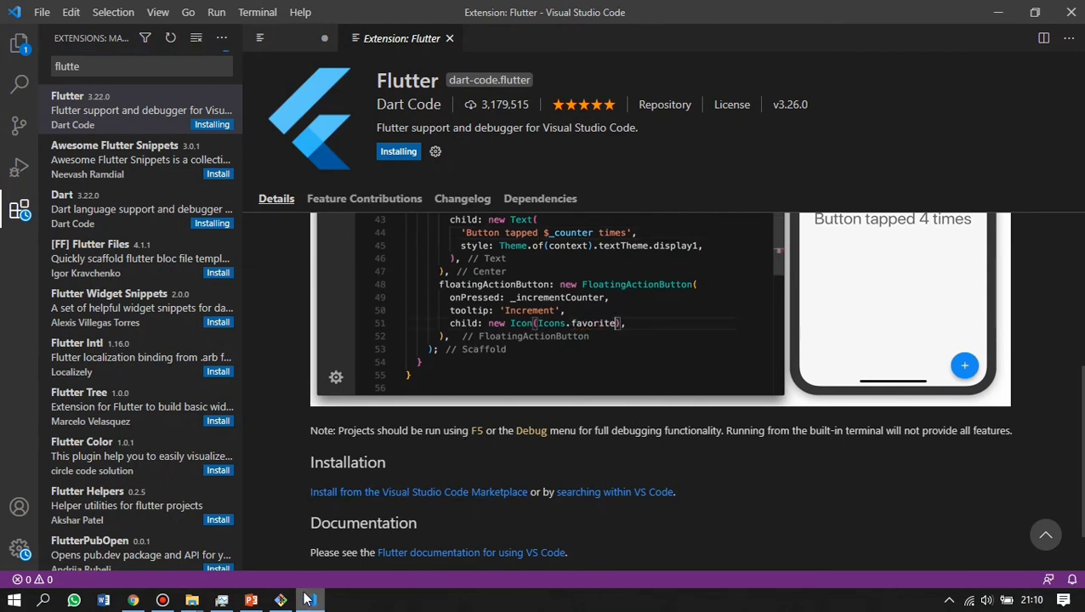
mouse_move(310, 600)
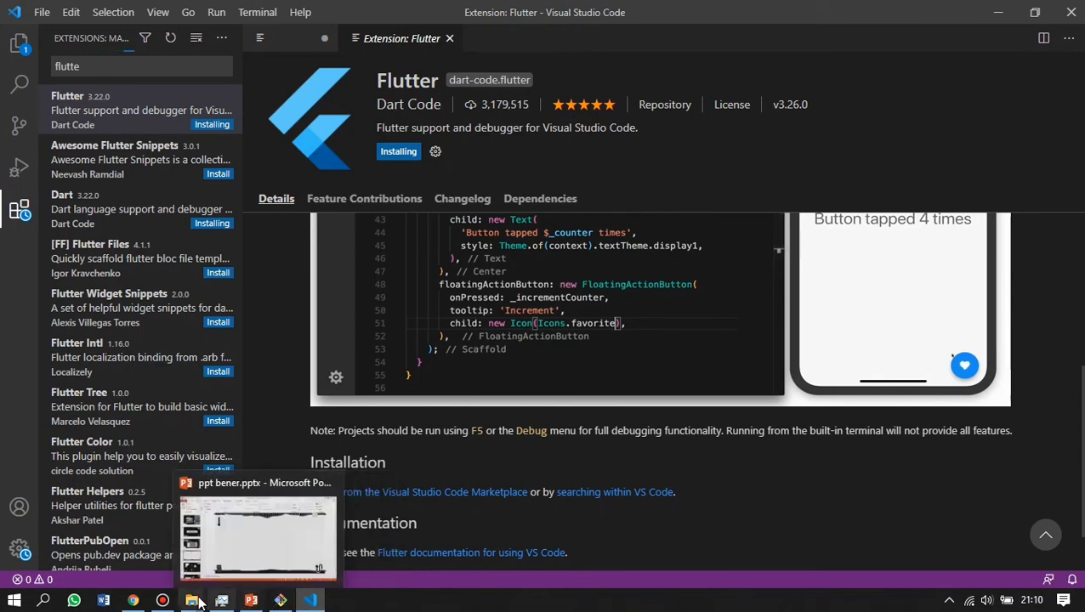
click(163, 601)
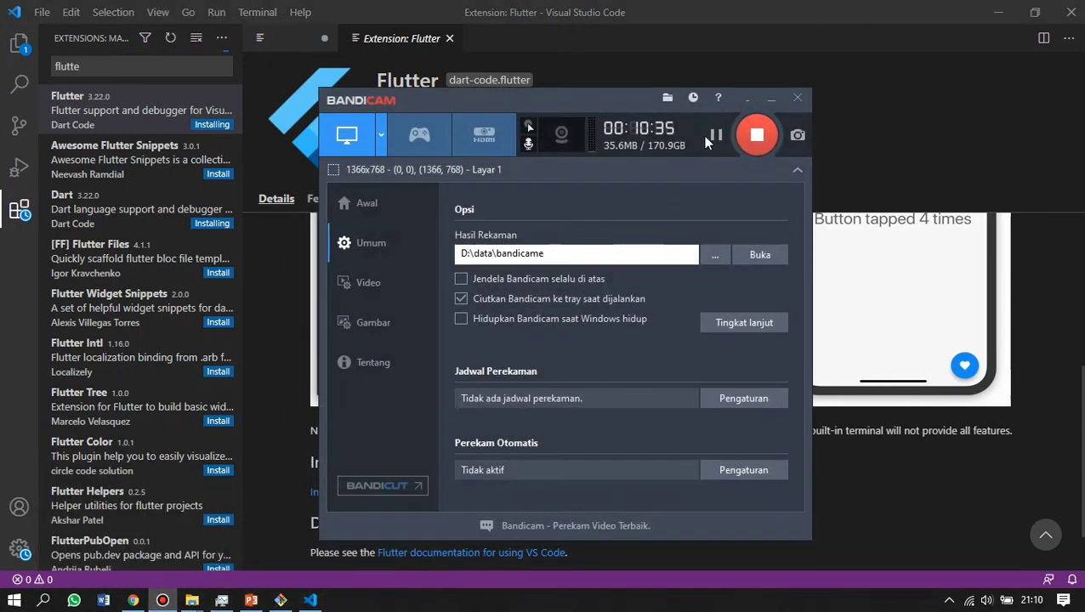
click(770, 99)
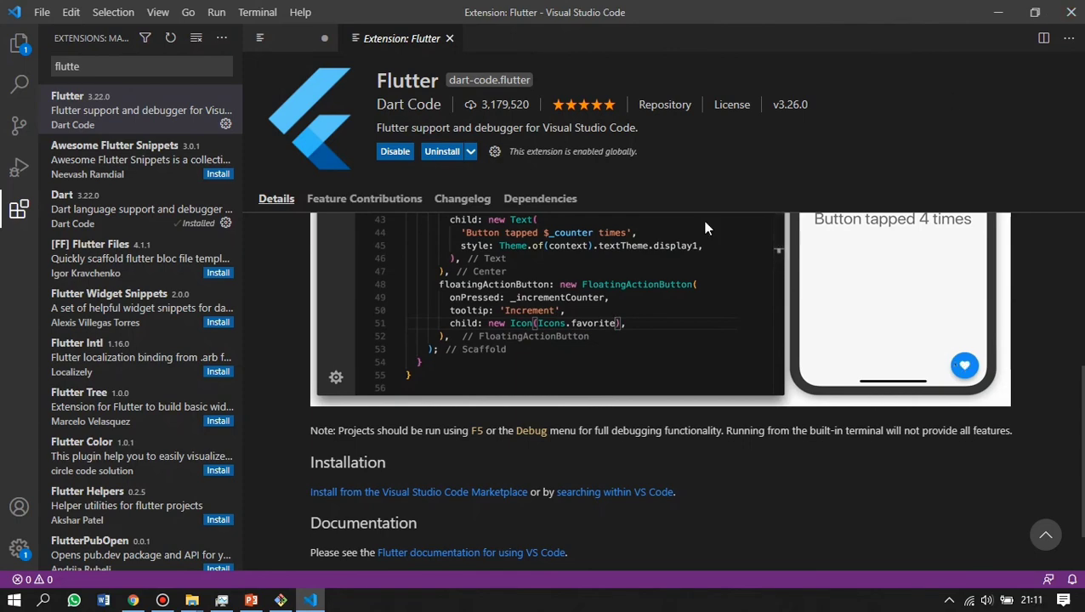
Switch to Chrome, search for "flutter download" in a new tab and open the Flutter SDK installation page for Windows.
click(134, 600)
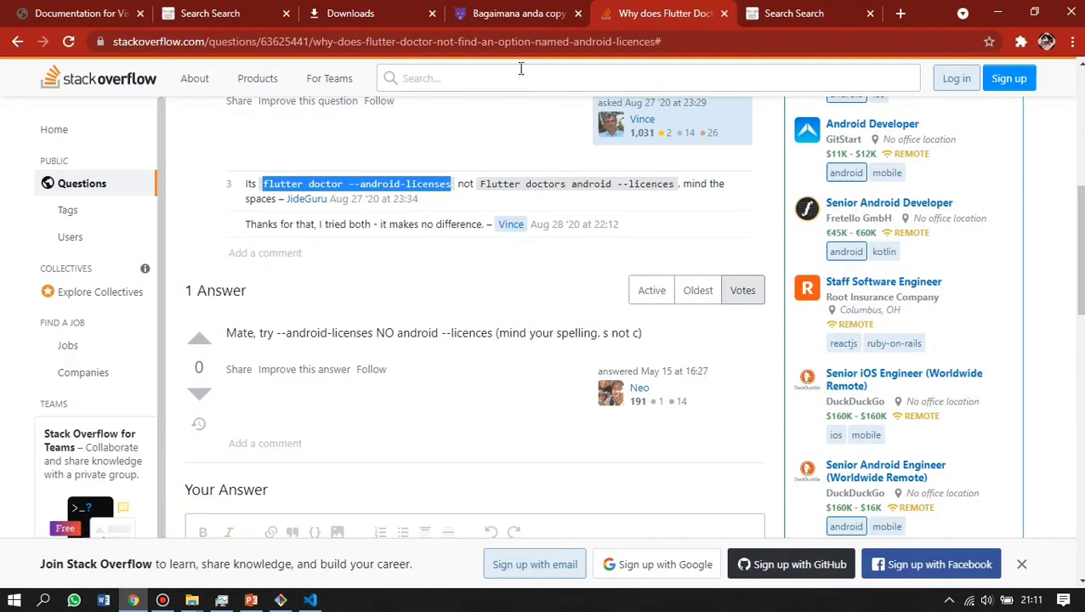
click(900, 13)
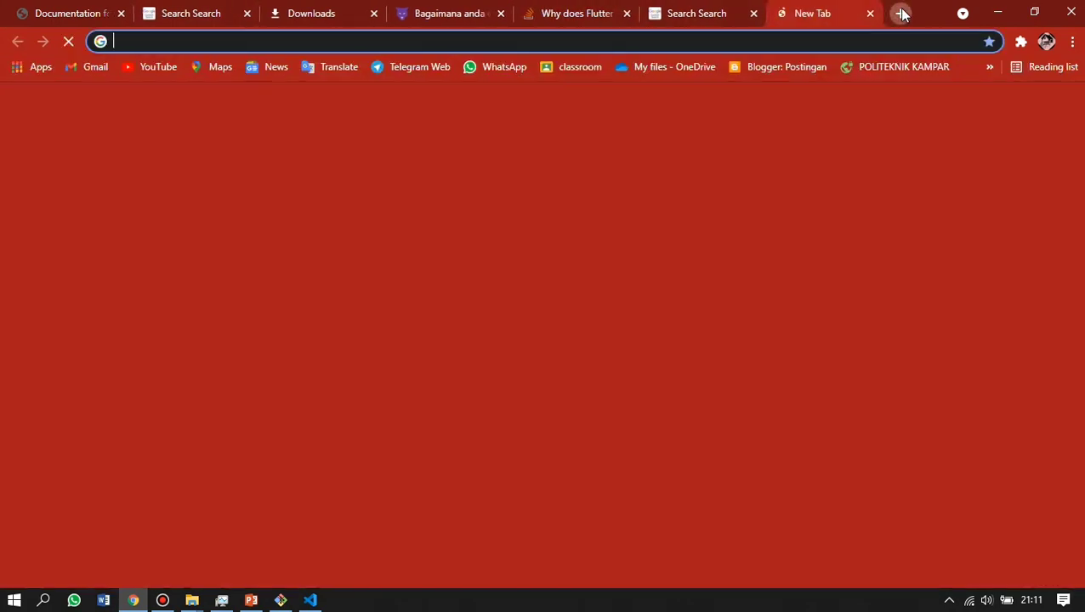
text(flutter download)
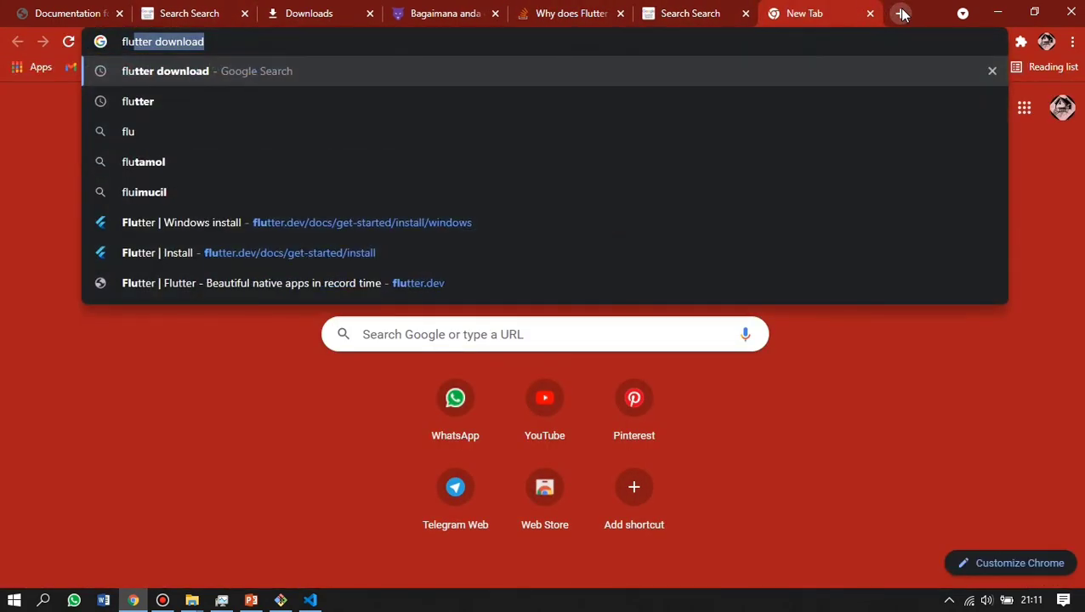
key(Return)
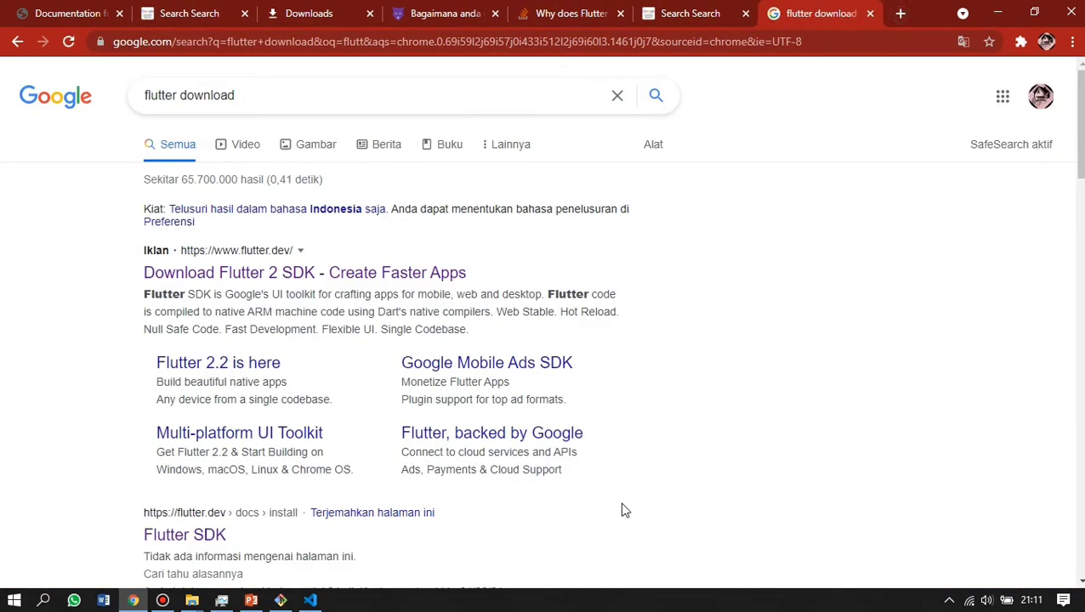
click(184, 533)
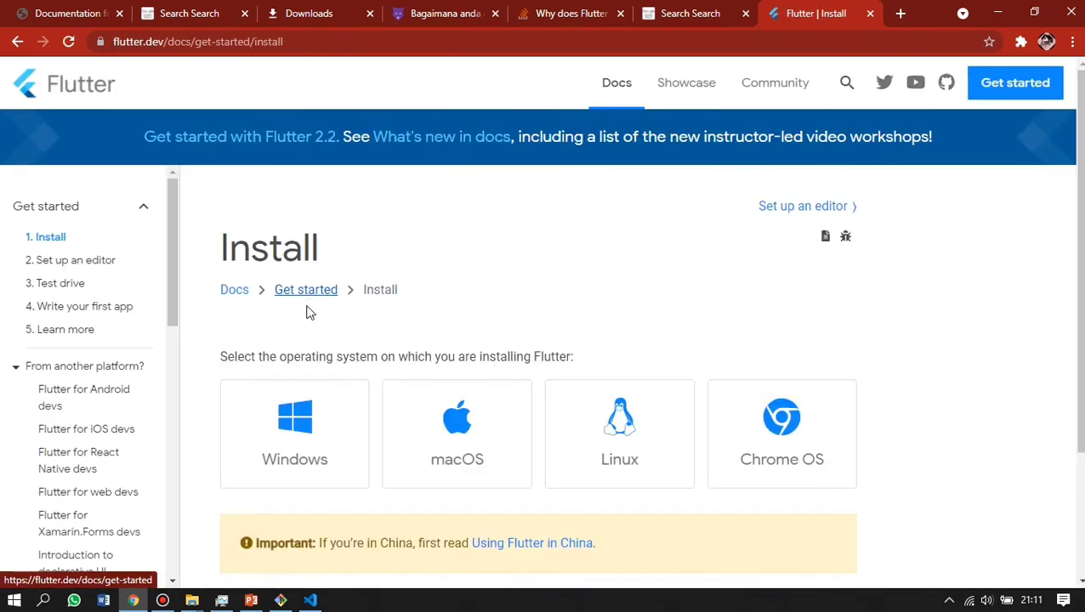
click(291, 414)
Skim the Windows install guide, open the "Set up an editor" page and look over its Android Studio instructions.
scroll(505, 333, down, 15)
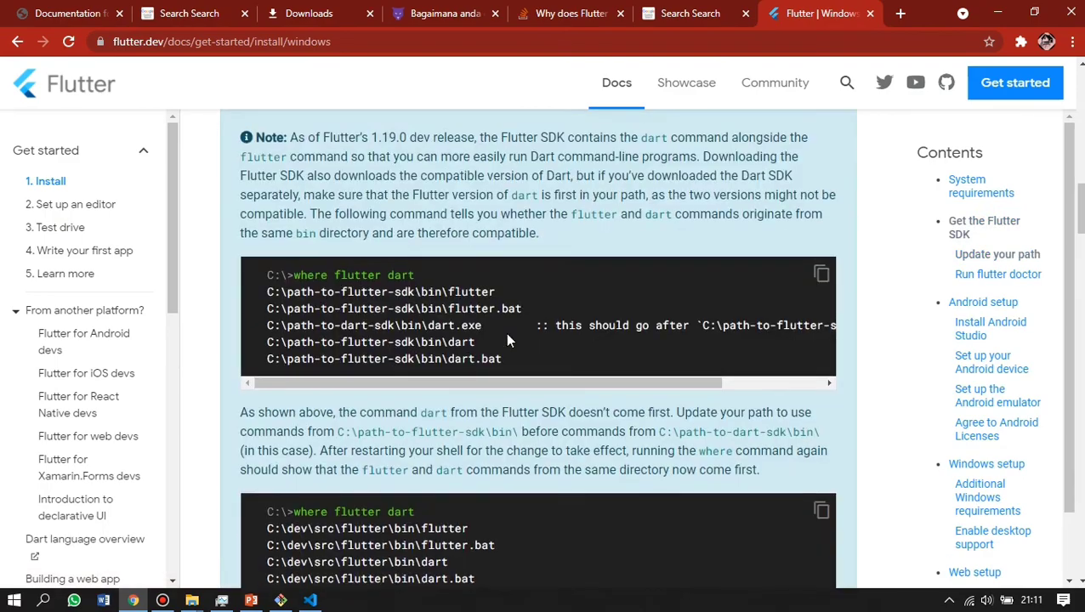
scroll(505, 332, down, 15)
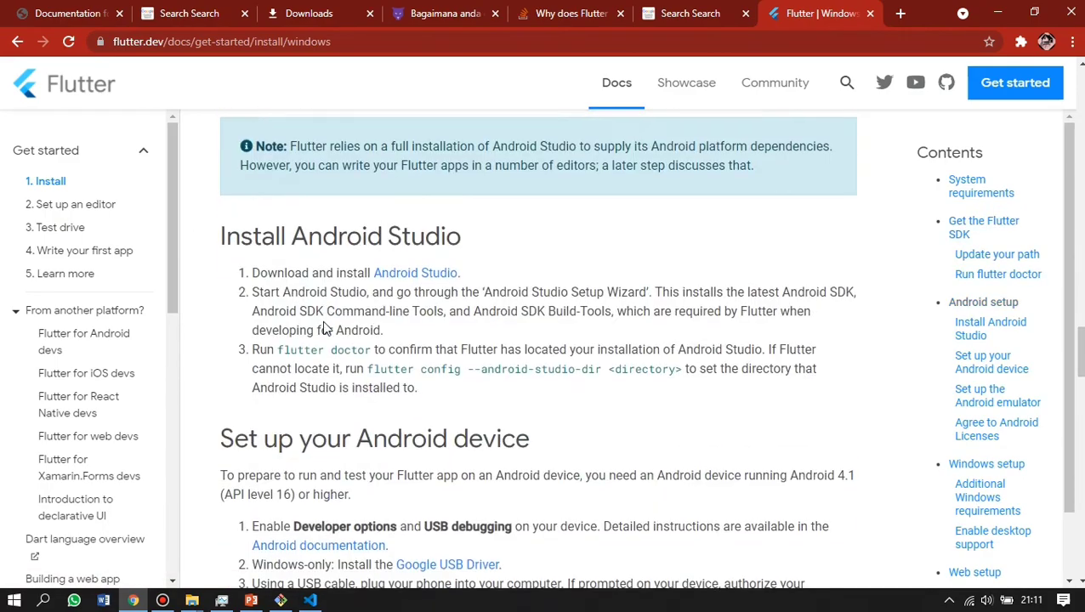
scroll(326, 319, down, 15)
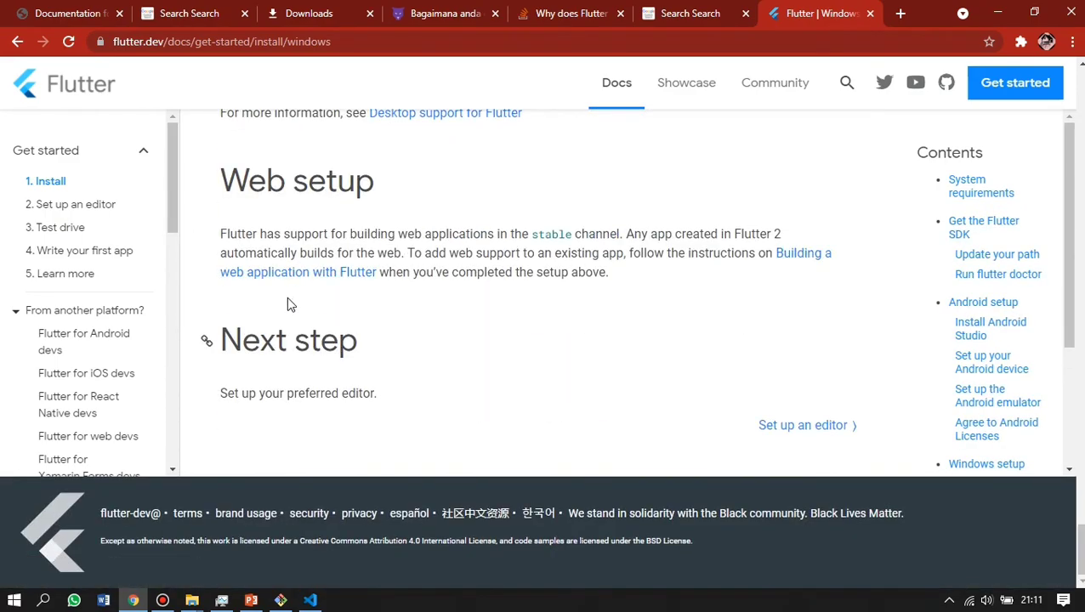
click(49, 207)
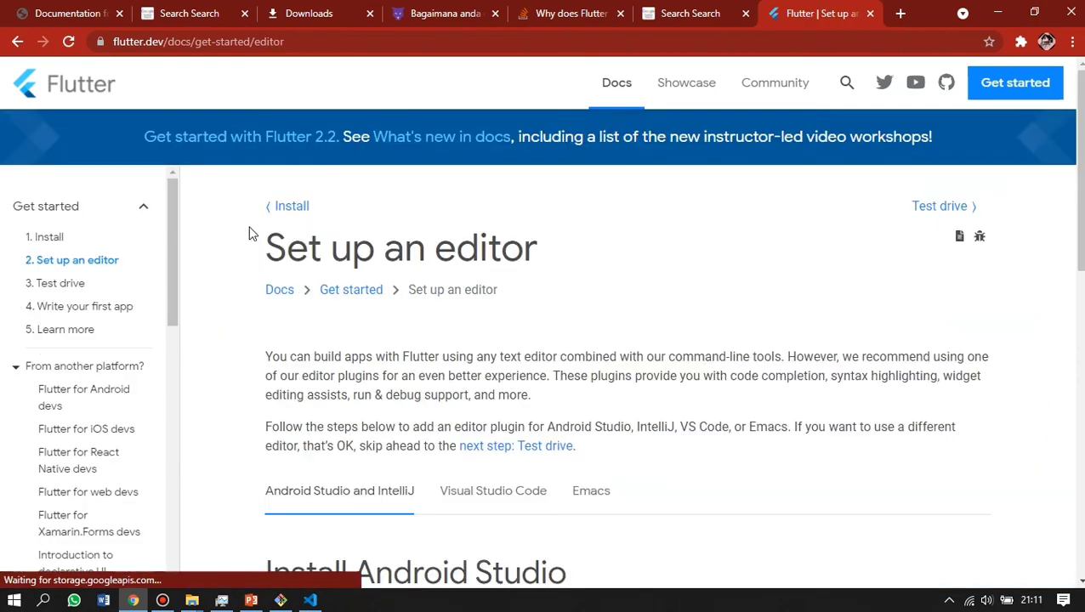
scroll(550, 317, down, 4)
scroll(333, 265, up, 2)
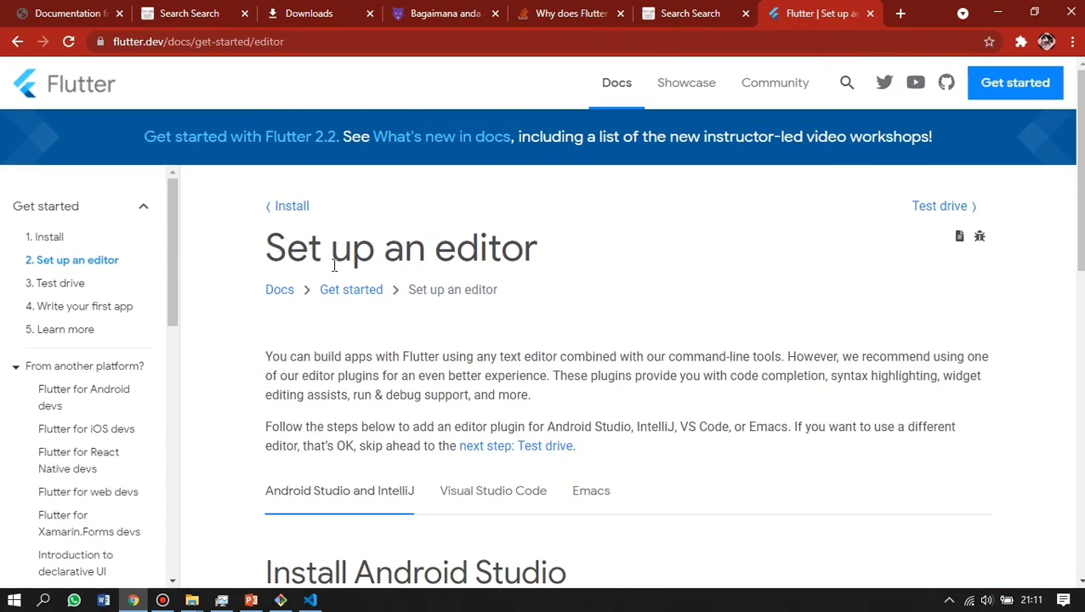
drag(300, 259, 554, 274)
scroll(506, 358, down, 5)
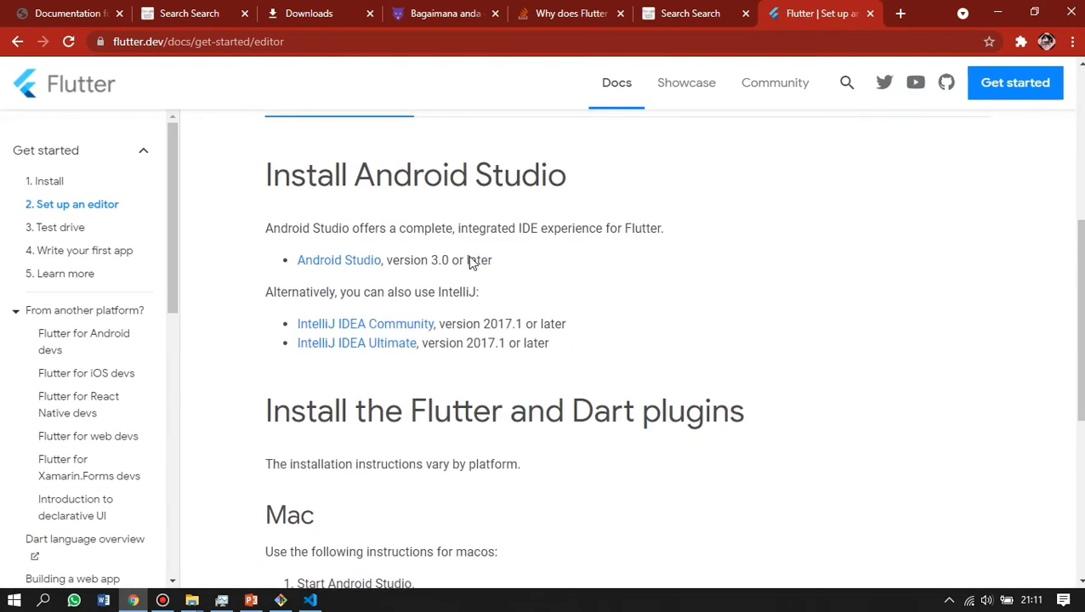
scroll(477, 260, up, 3)
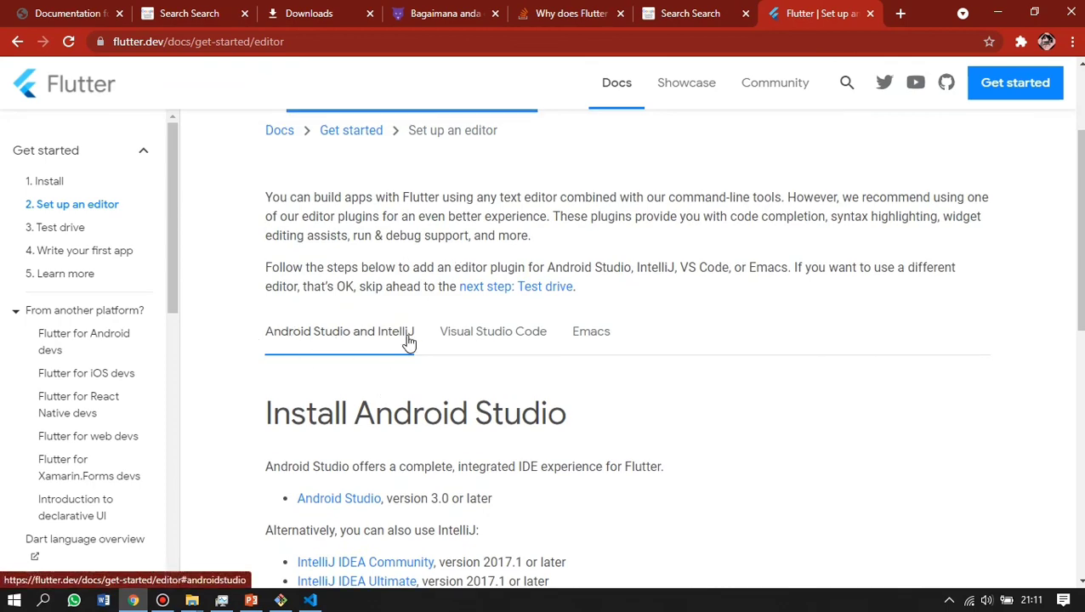
Show the Visual Studio Code instructions and read how to install the Flutter and Dart plugins and validate the setup with Flutter Doctor.
click(489, 337)
scroll(337, 341, down, 2)
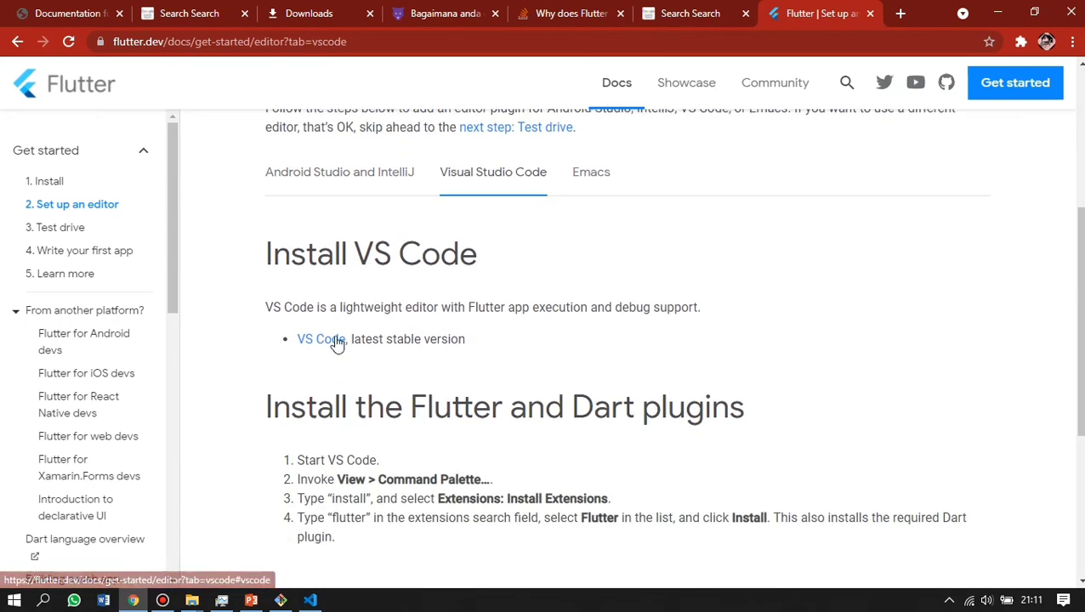
scroll(415, 327, down, 3)
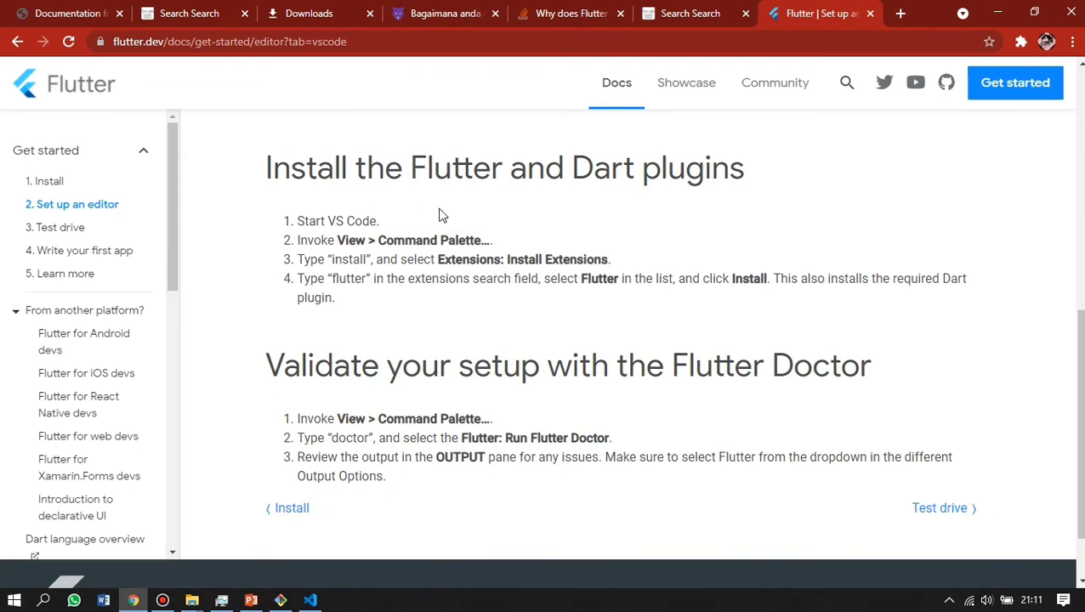
drag(363, 180, 789, 187)
scroll(384, 222, down, 2)
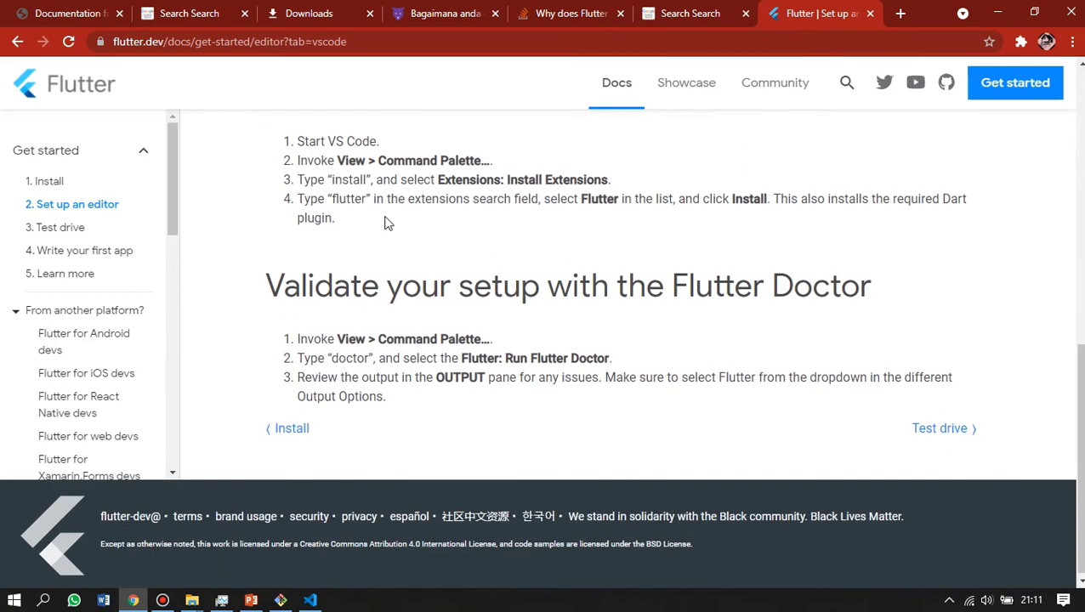
scroll(358, 323, down, 1)
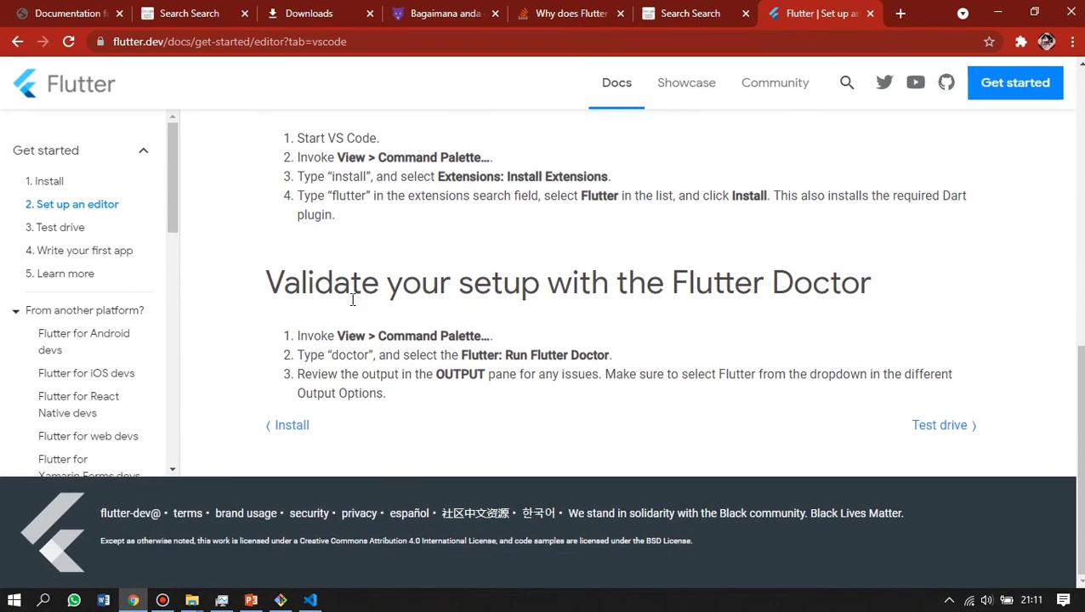
drag(539, 291, 794, 314)
click(466, 314)
drag(439, 339, 509, 343)
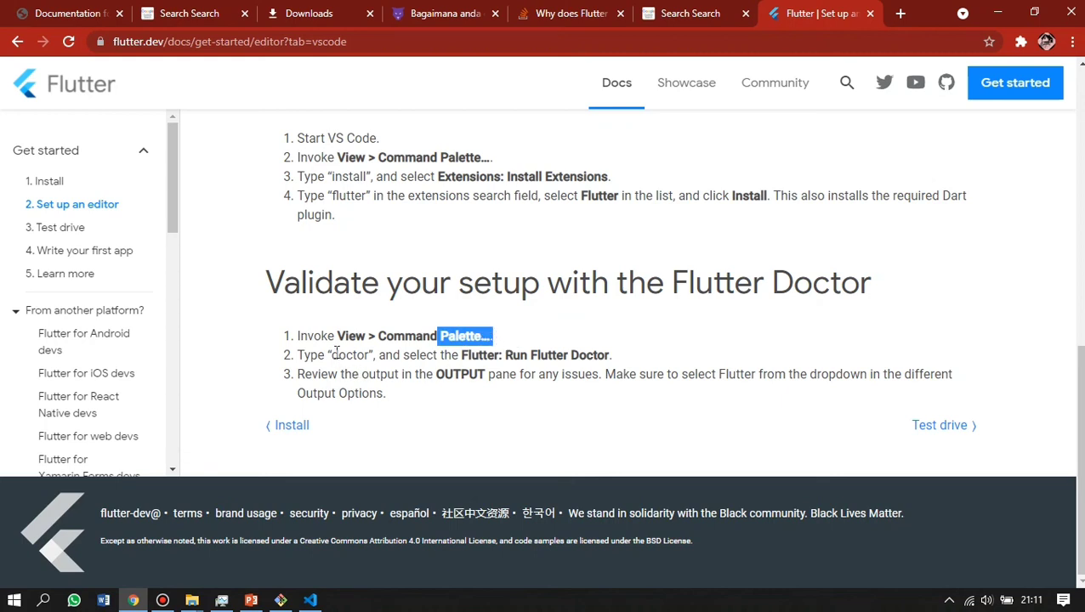
drag(332, 354, 608, 359)
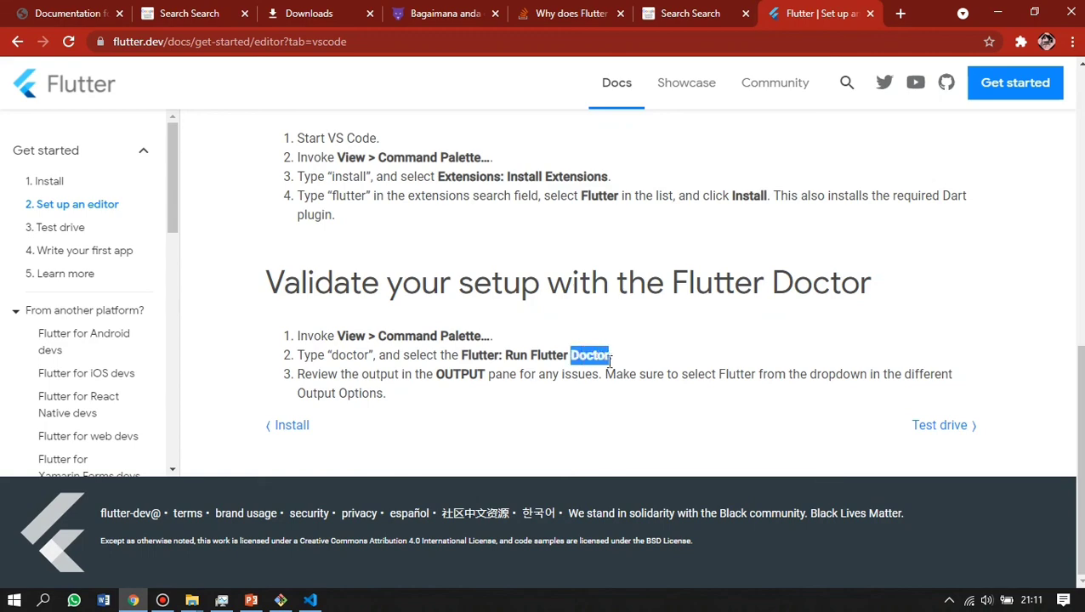
Switch back to Visual Studio Code and clear the extension search to list the installed extensions.
click(309, 600)
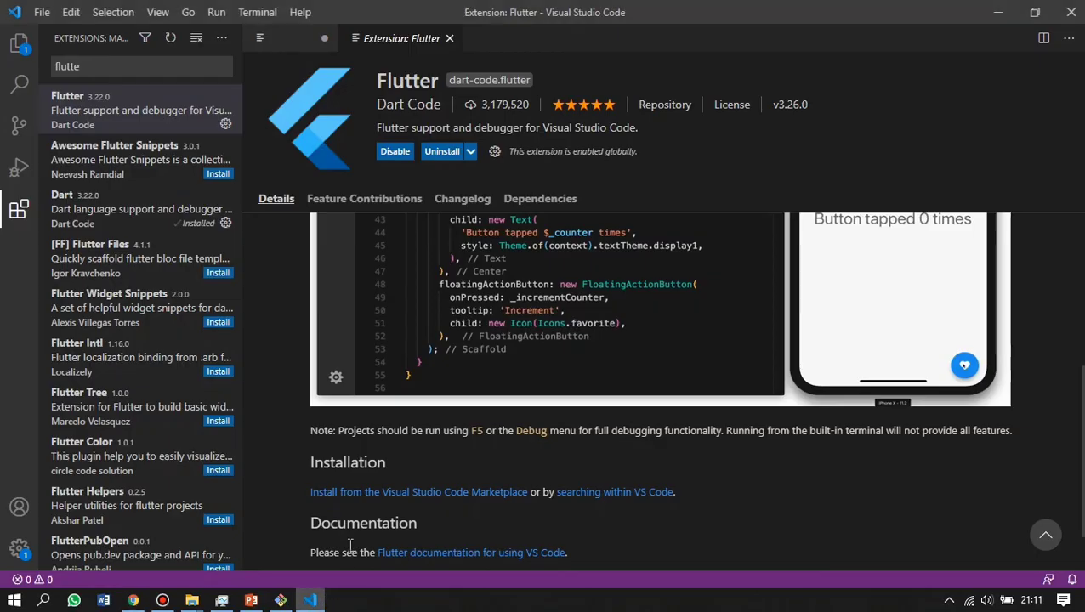
right_click(495, 152)
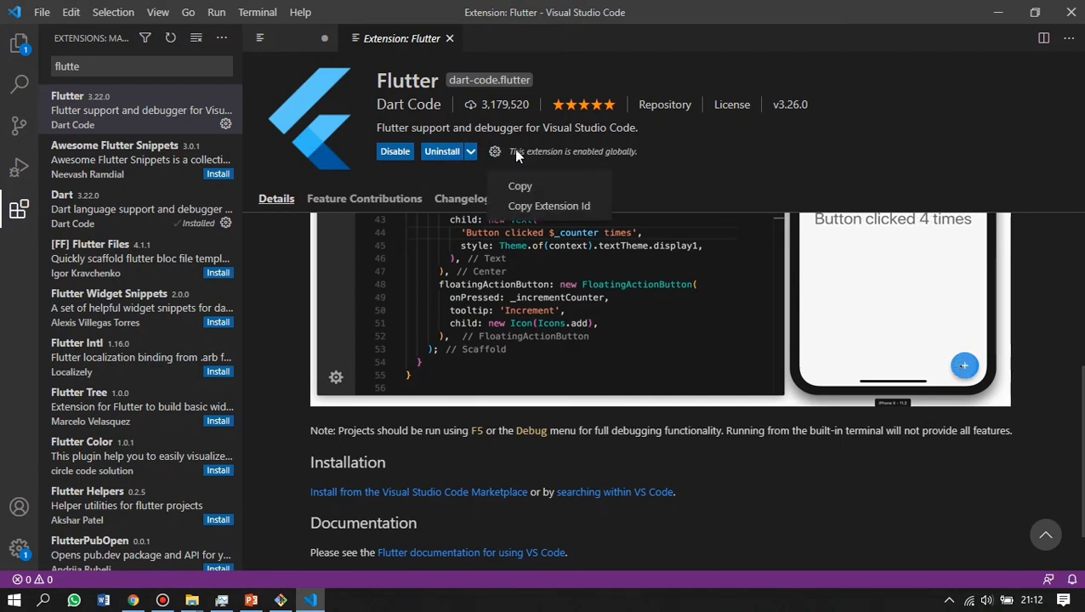
click(686, 161)
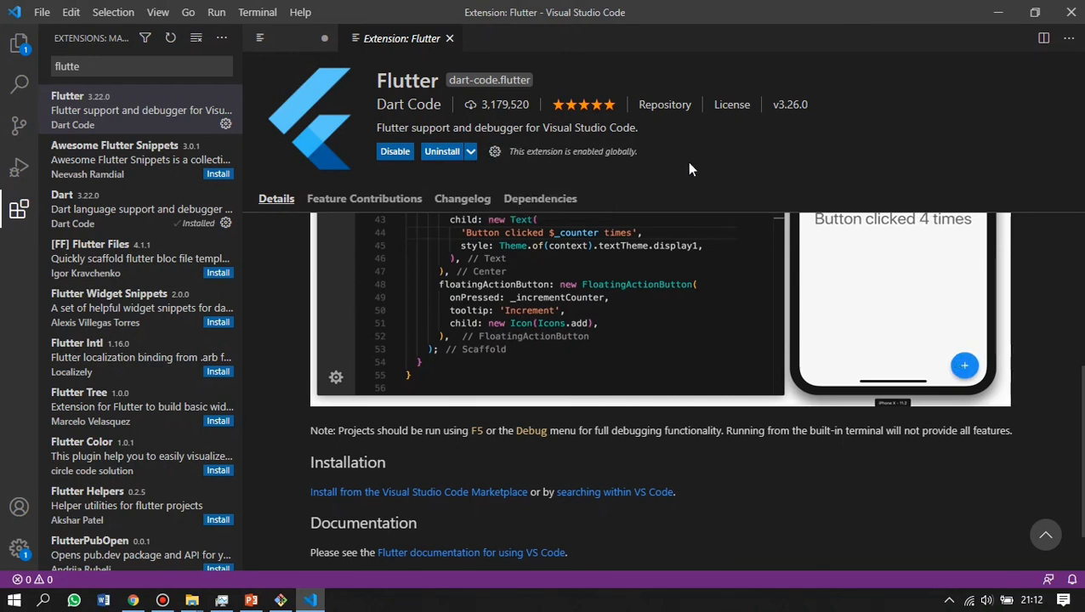
double_click(92, 65)
key(BackSpace)
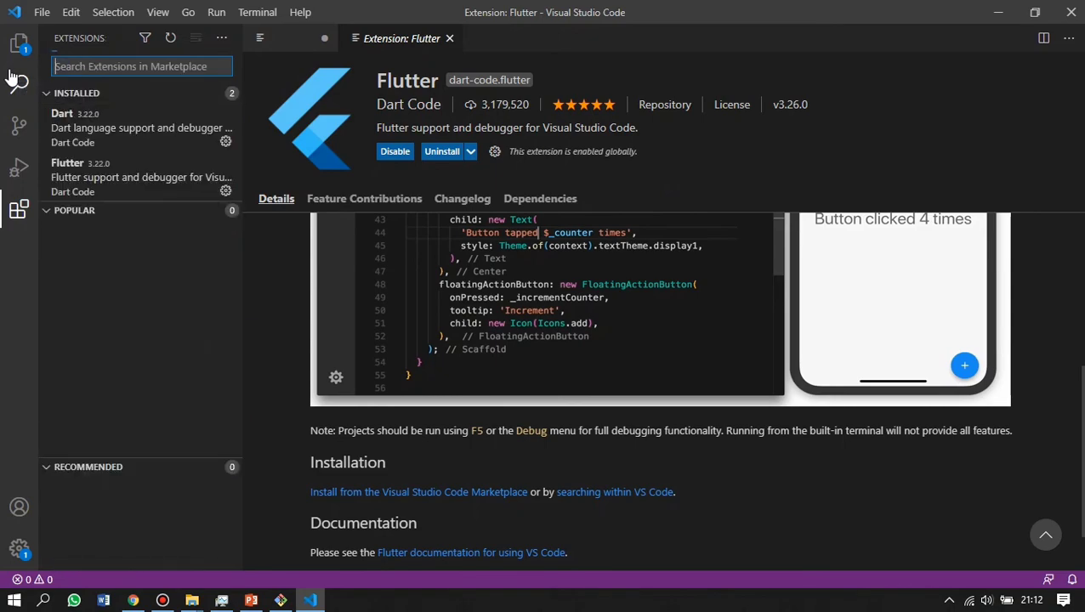
Check the Flutter Doctor validation instructions in Chrome again and return to Visual Studio Code.
key(alt+Tab)
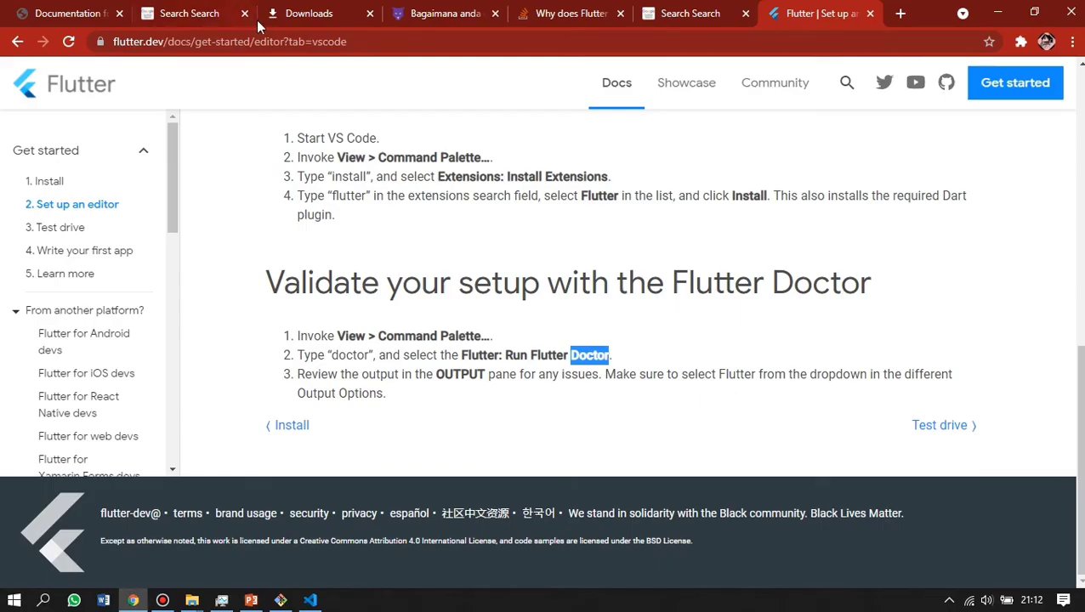
key(alt+Tab)
key(Tab)
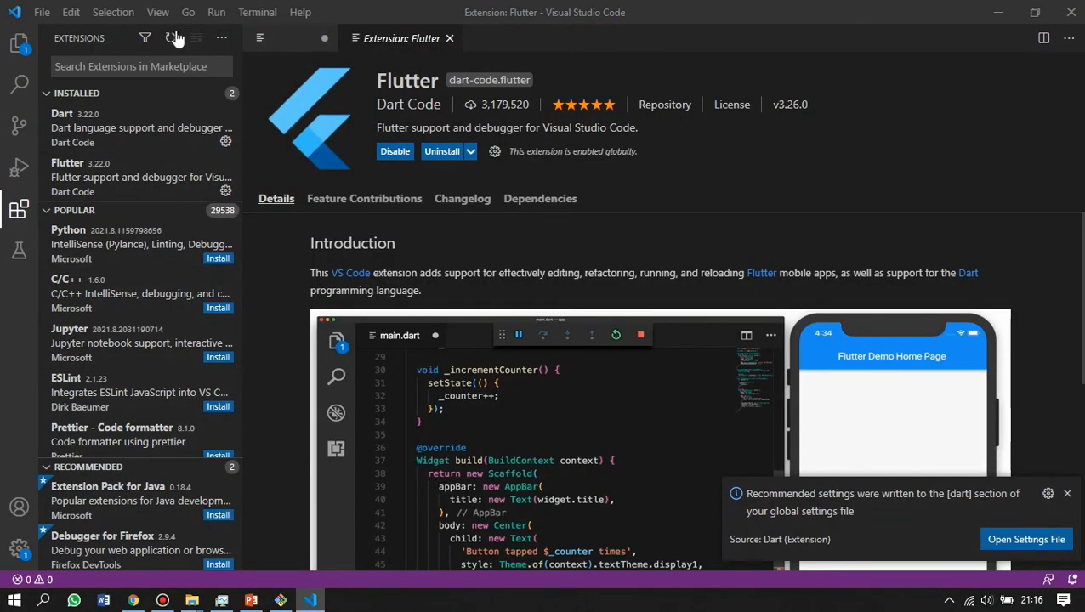
Run the Flutter: New Application Project command and browse to the flutter folder in D:\instalasi aplikasi\Andorid for its location.
click(160, 12)
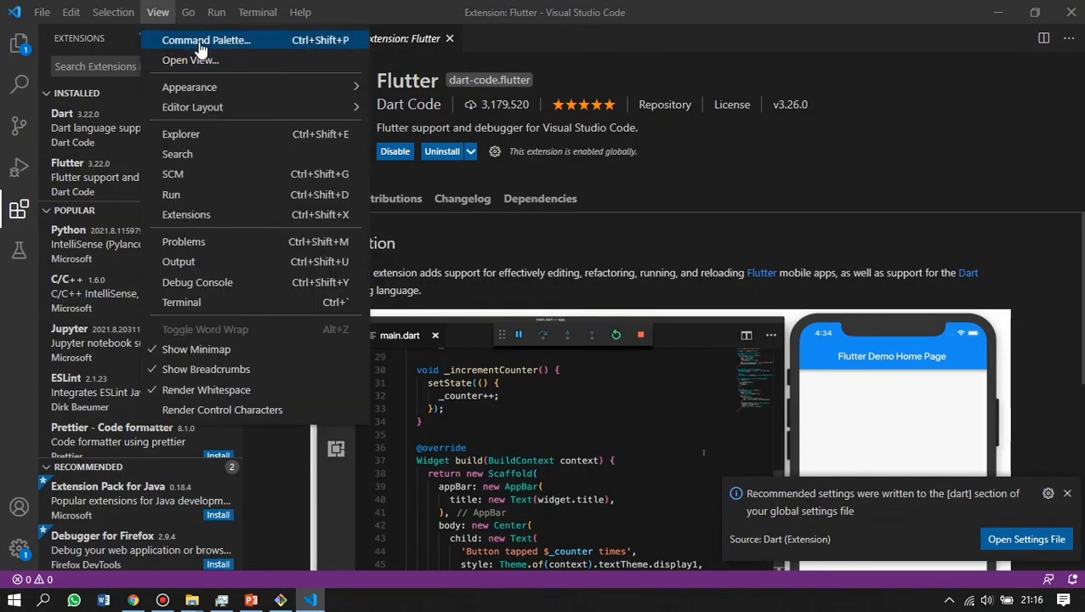
click(200, 49)
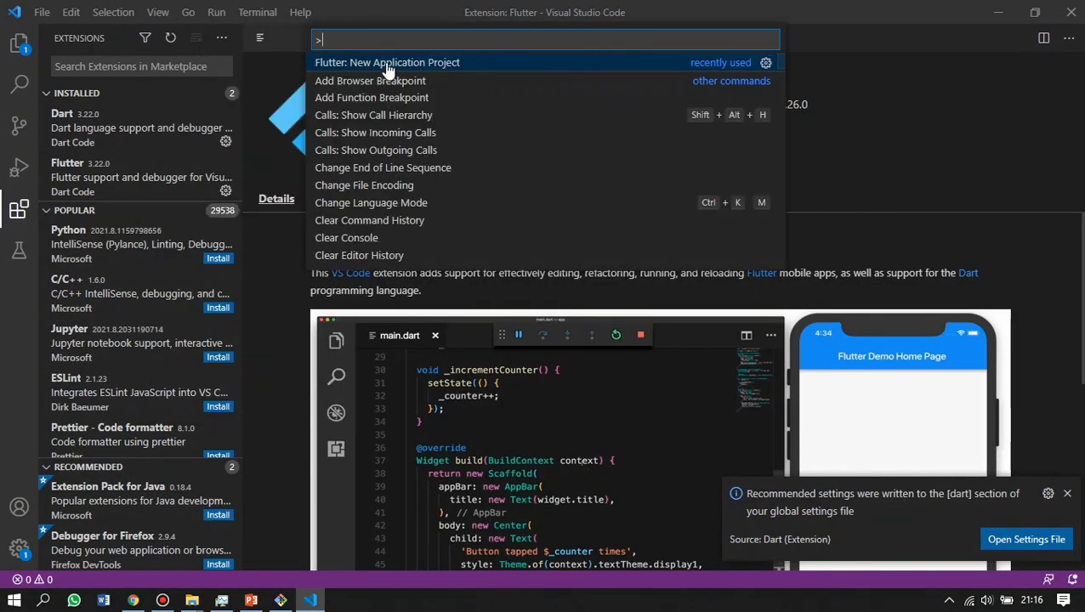
key(Escape)
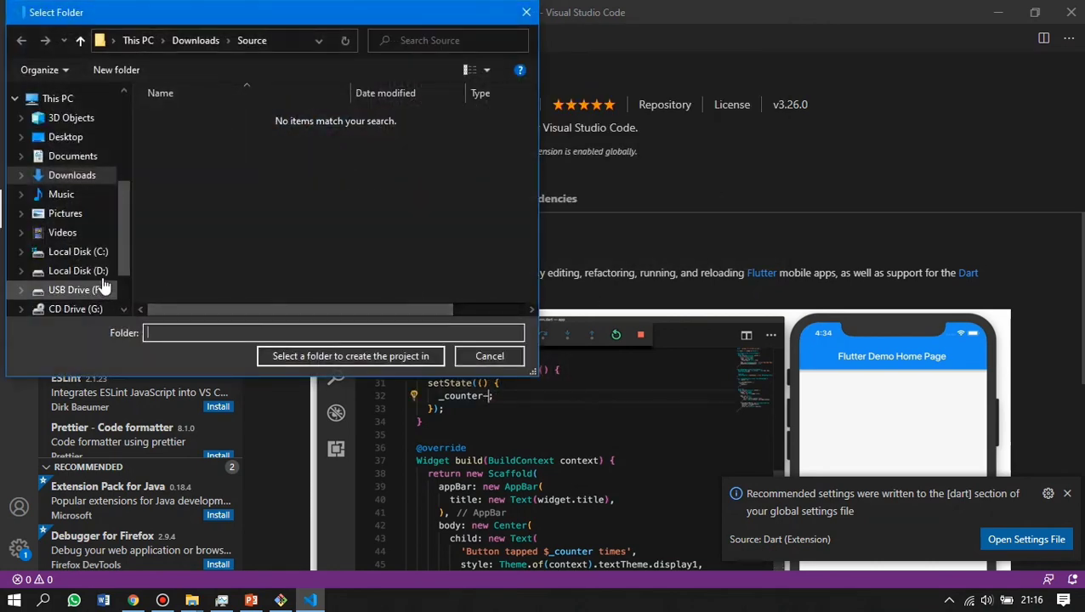
click(102, 273)
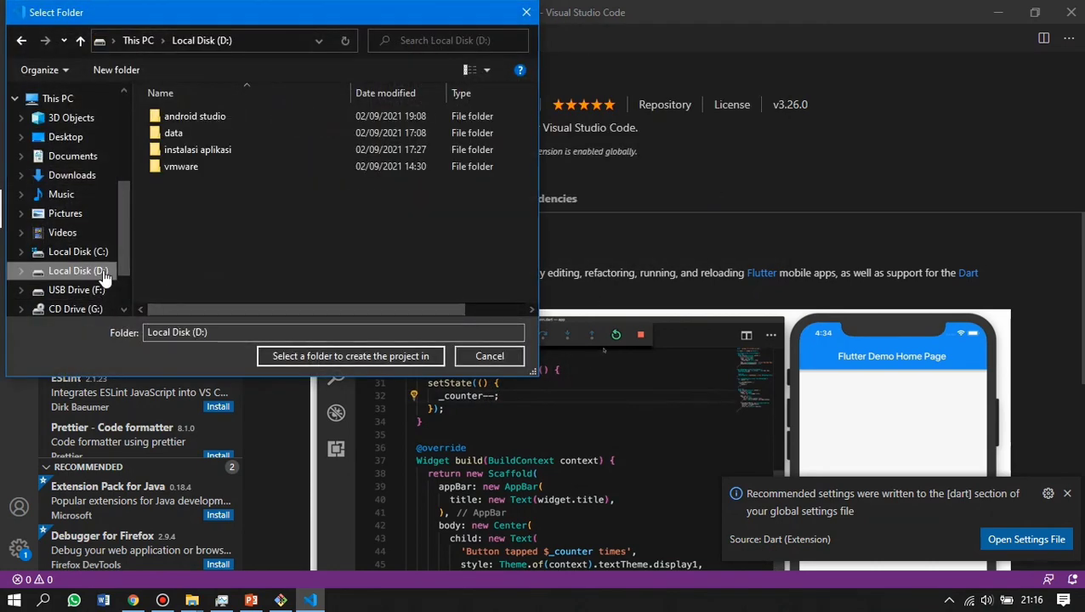
click(178, 156)
double_click(178, 158)
click(192, 118)
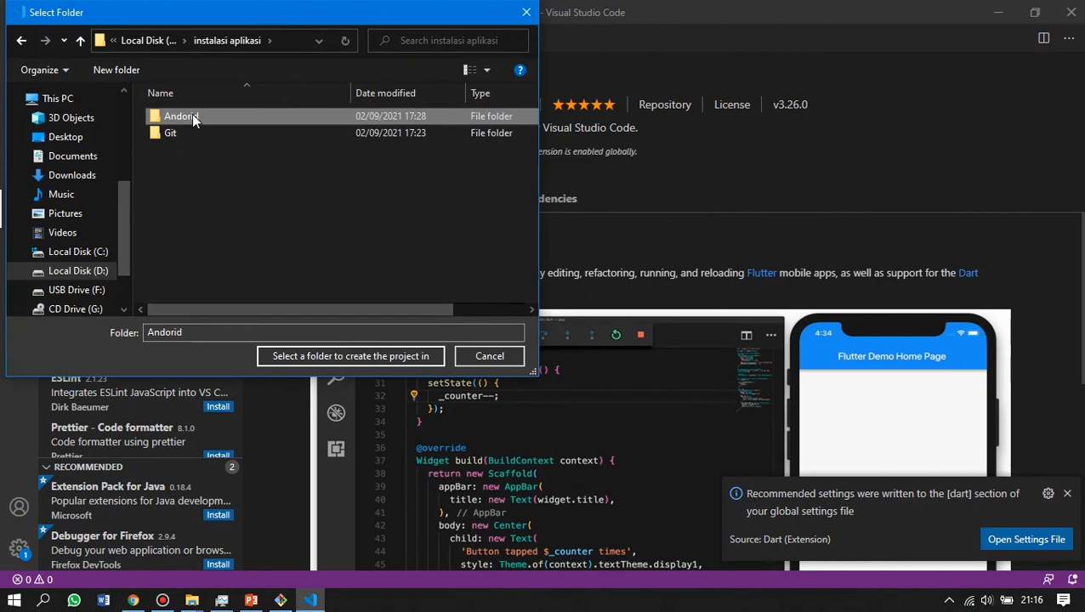
double_click(192, 118)
click(192, 118)
double_click(193, 118)
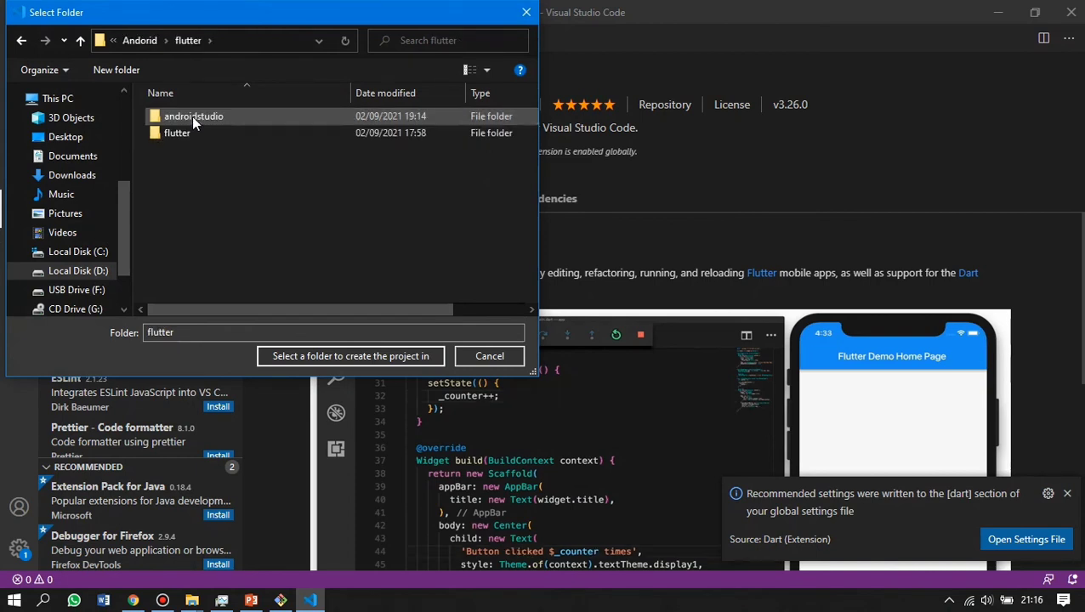
Create a folder named "project 1" inside the flutter folder and choose it as the location for the new project.
click(117, 70)
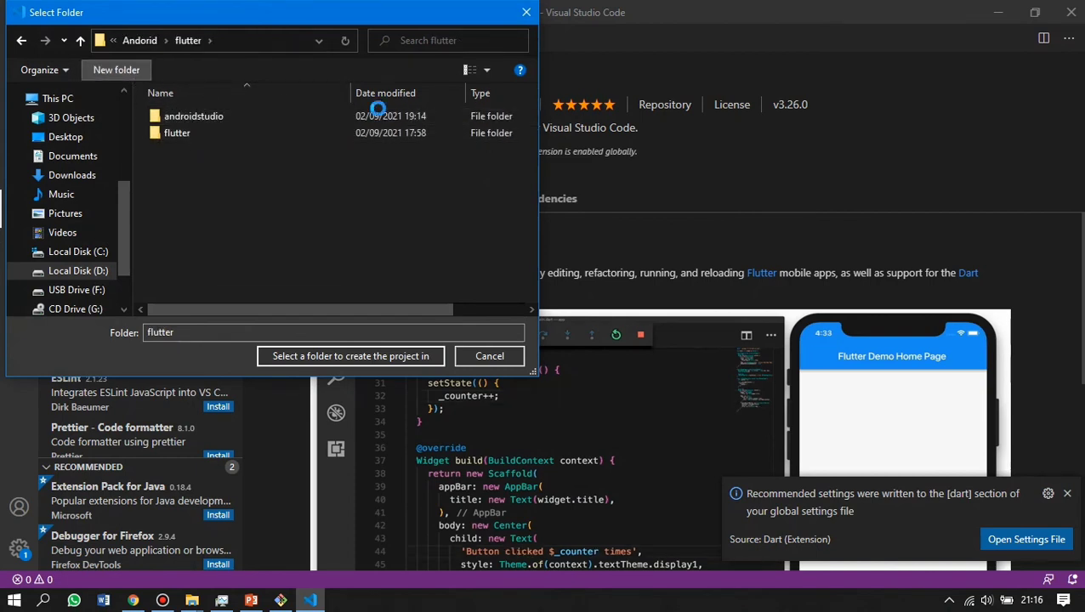
key(BackSpace)
text(p)
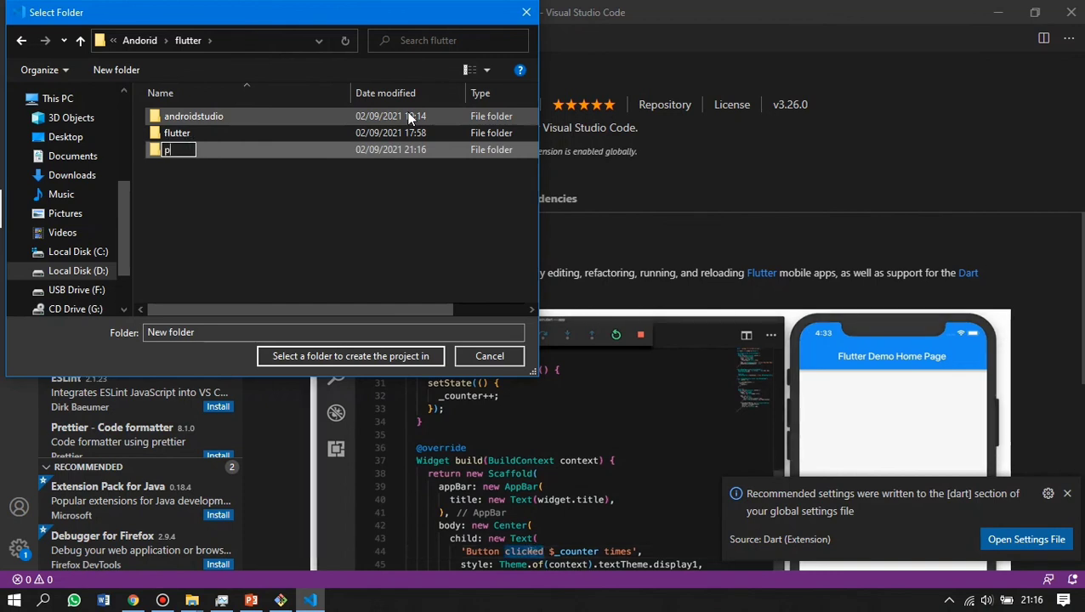
text(roject)
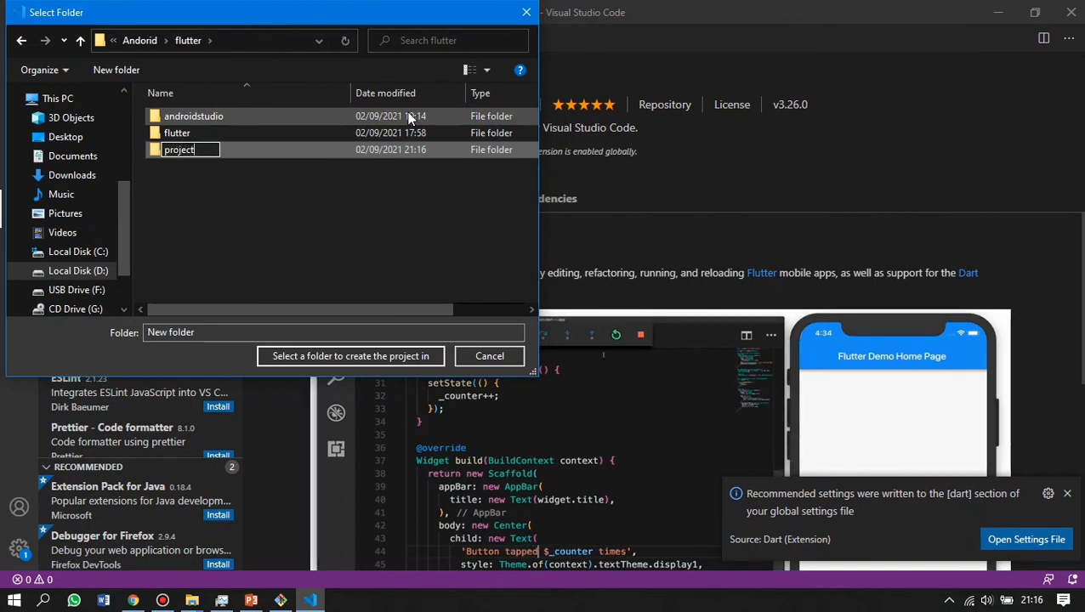
text( 1)
key(Return)
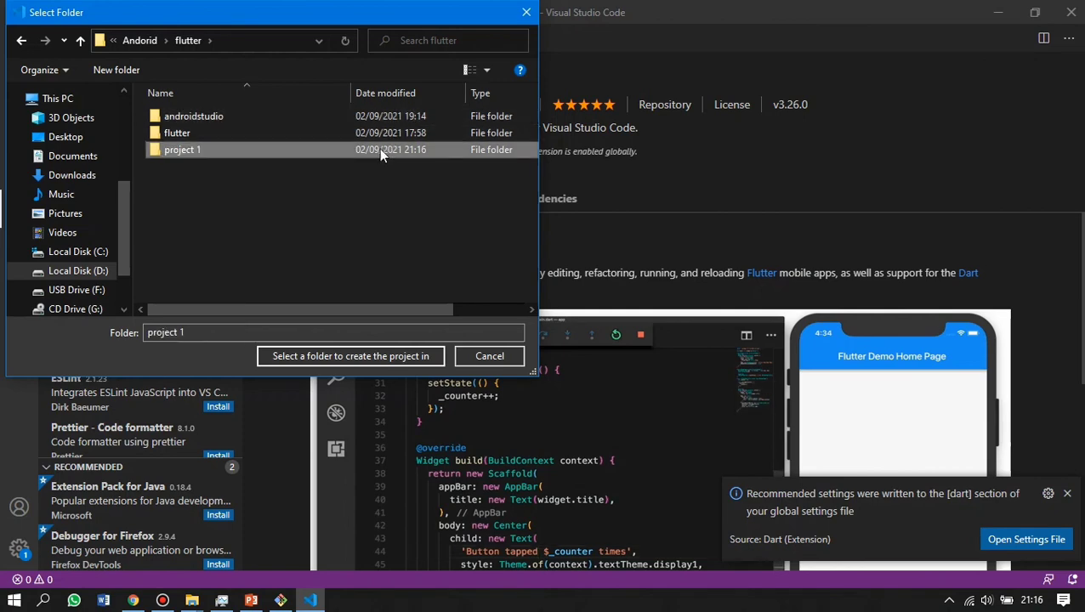
double_click(379, 148)
click(379, 354)
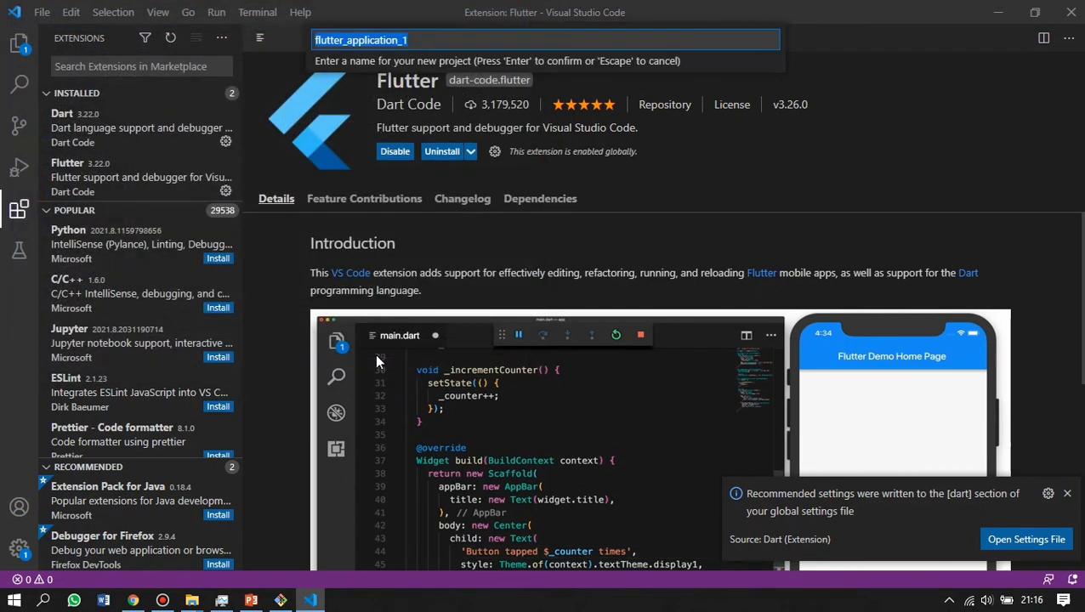
Open the global settings.json file and review its [dart] section, comparing it with the Flutter extension page.
click(993, 540)
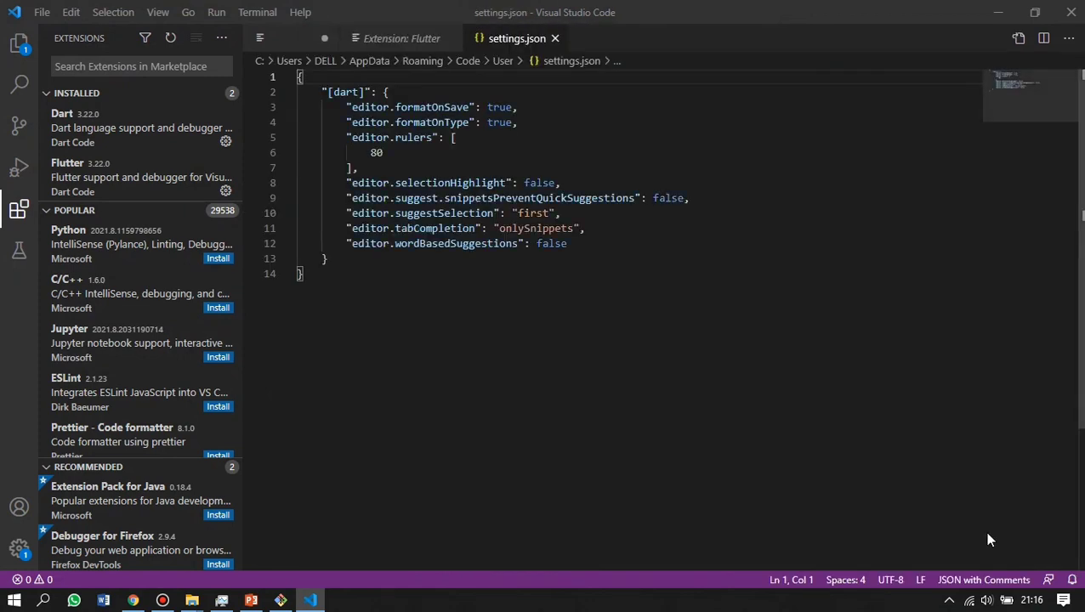
scroll(599, 368, down, 1)
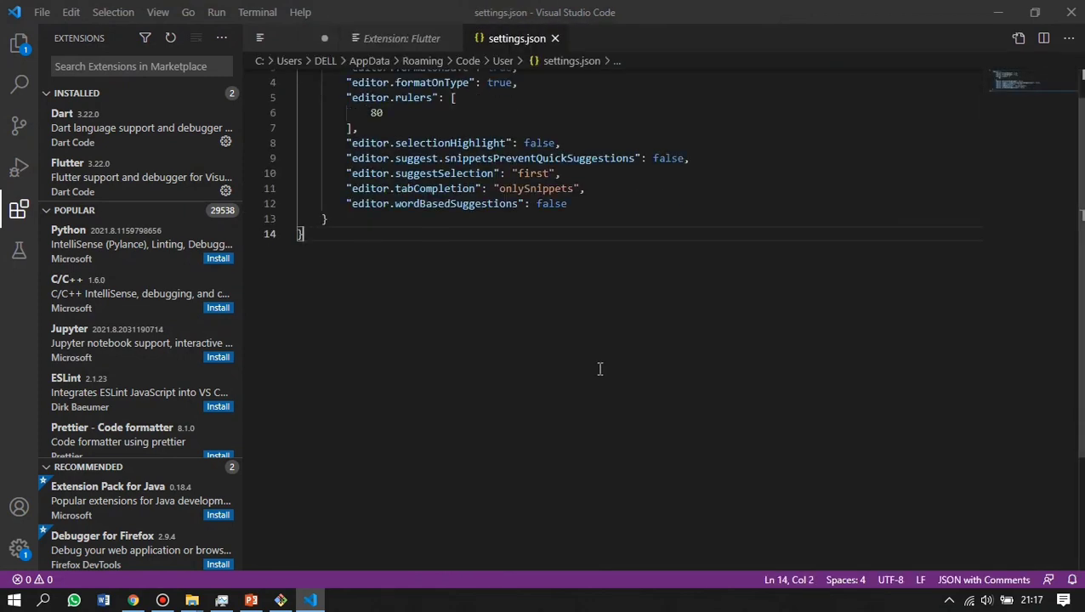
scroll(599, 368, up, 1)
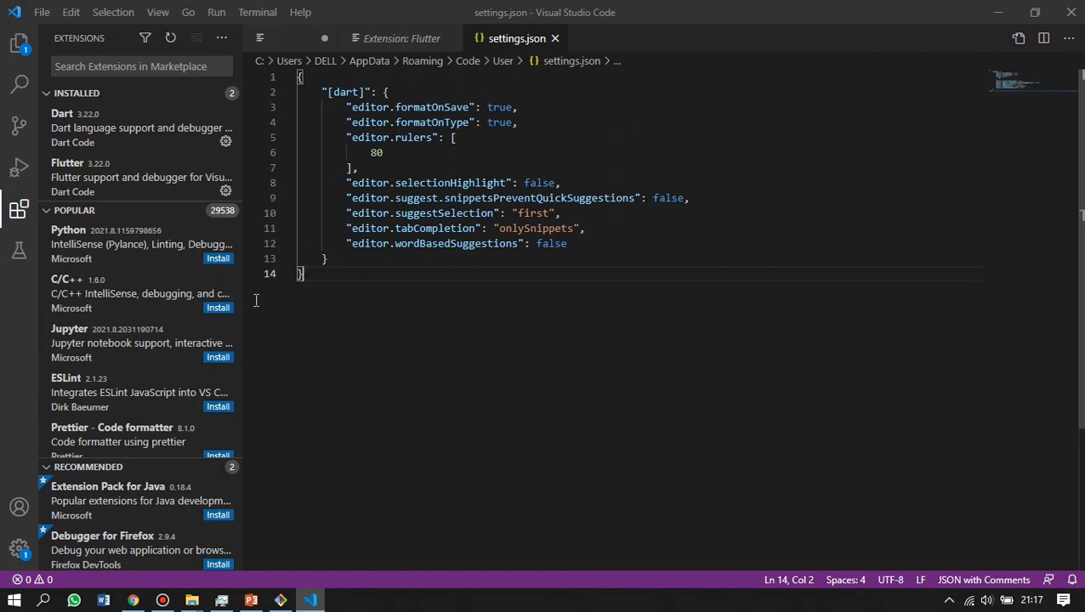
click(405, 38)
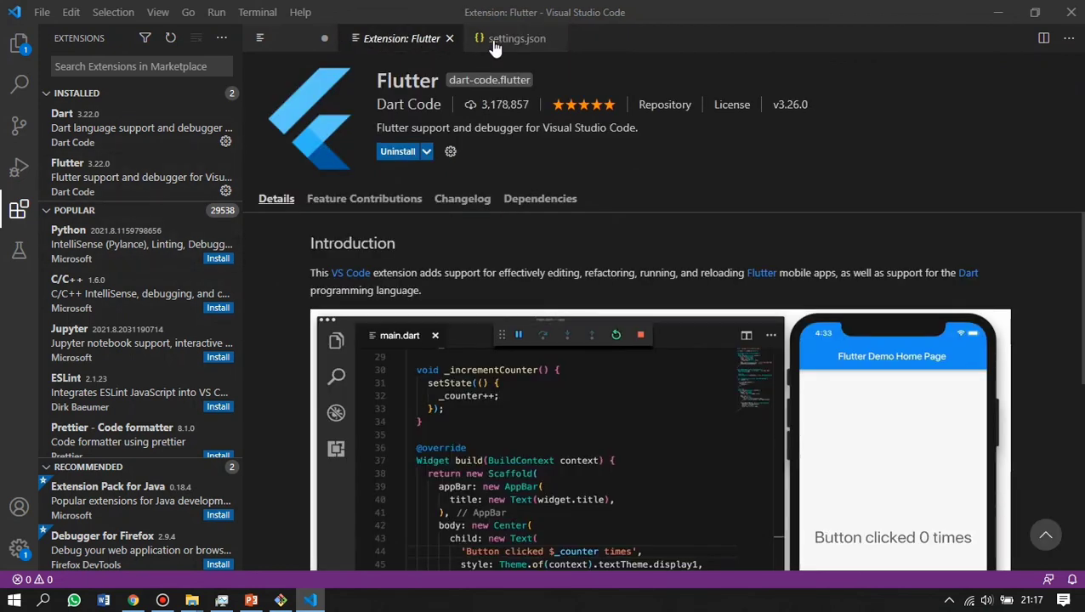
click(510, 39)
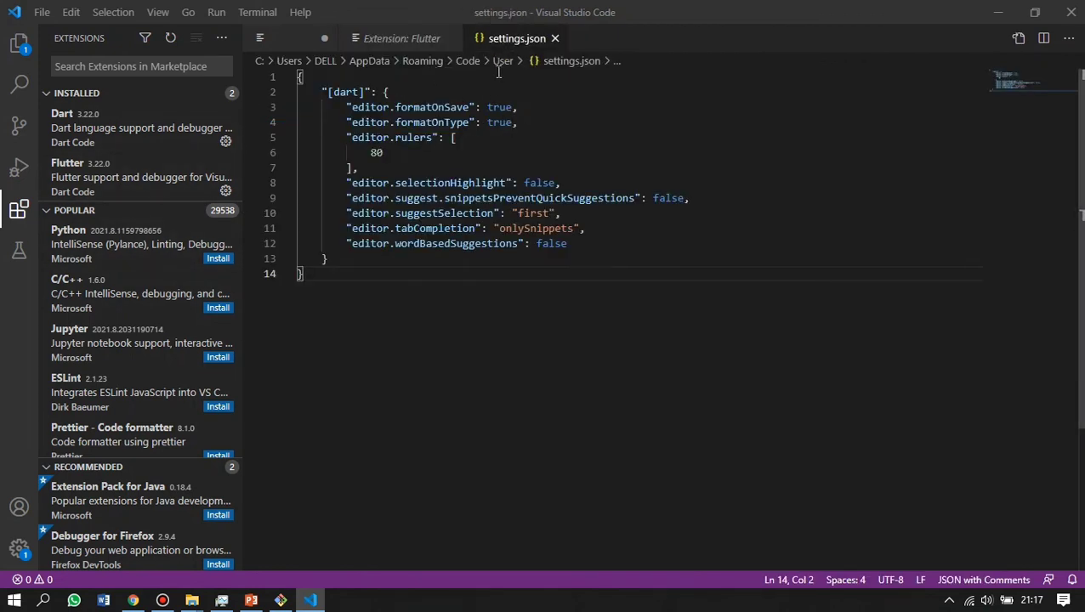
Try to open the "project 1" folder from D:\instalasi aplikasi\Andorid\flutter as the workspace, choosing to save the unsaved untitled file.
click(21, 44)
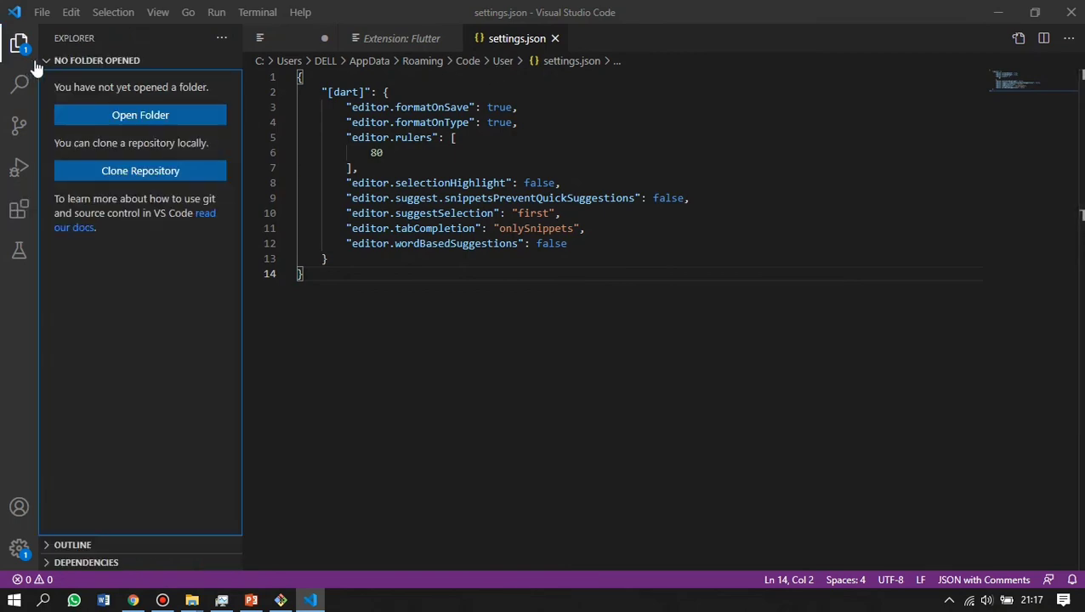
click(81, 114)
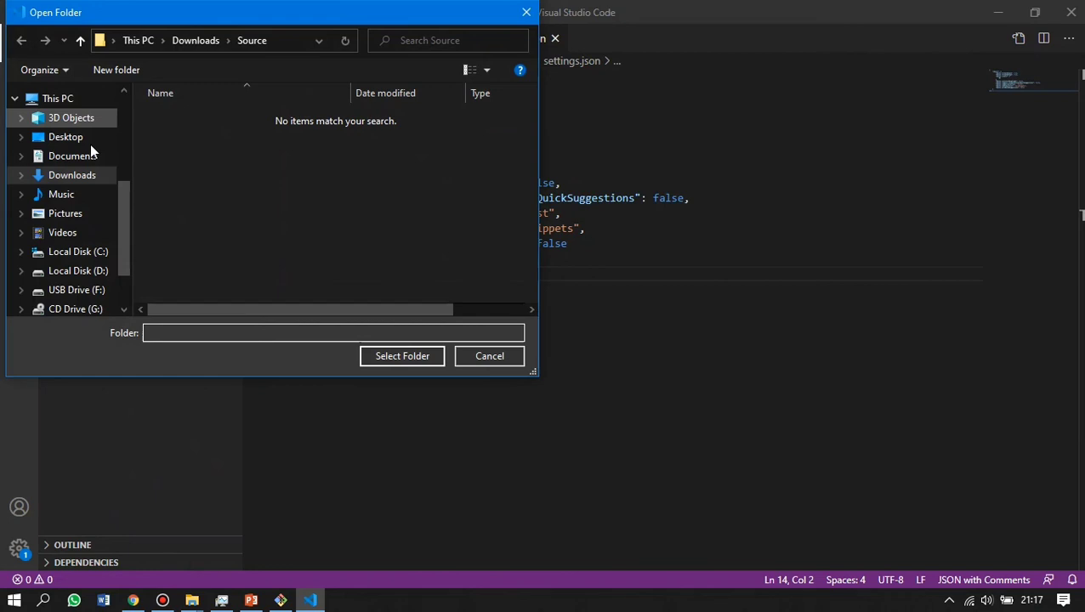
click(96, 273)
double_click(178, 151)
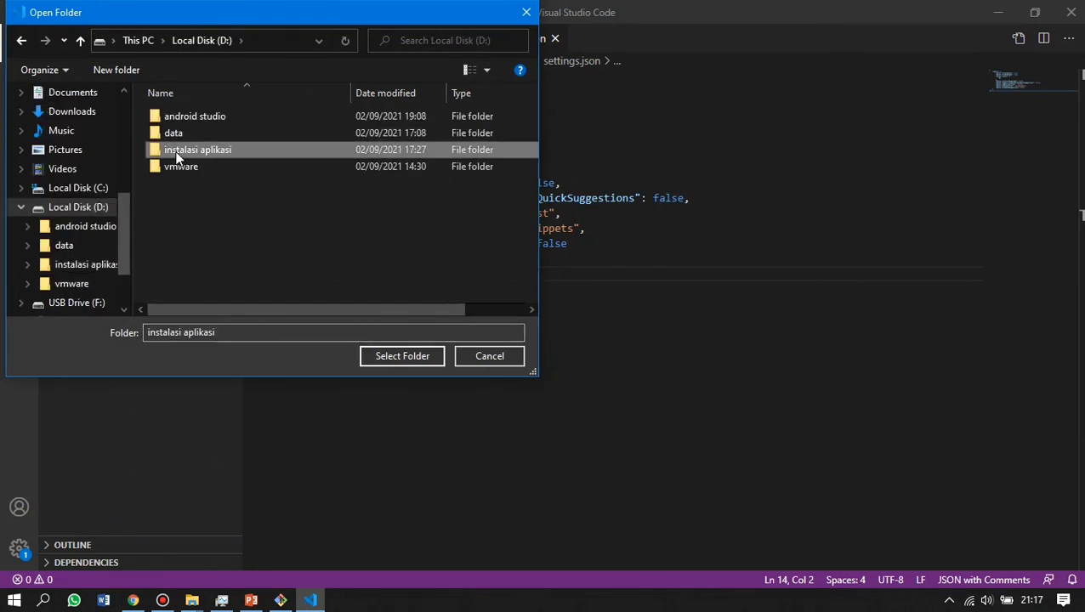
double_click(185, 117)
double_click(190, 124)
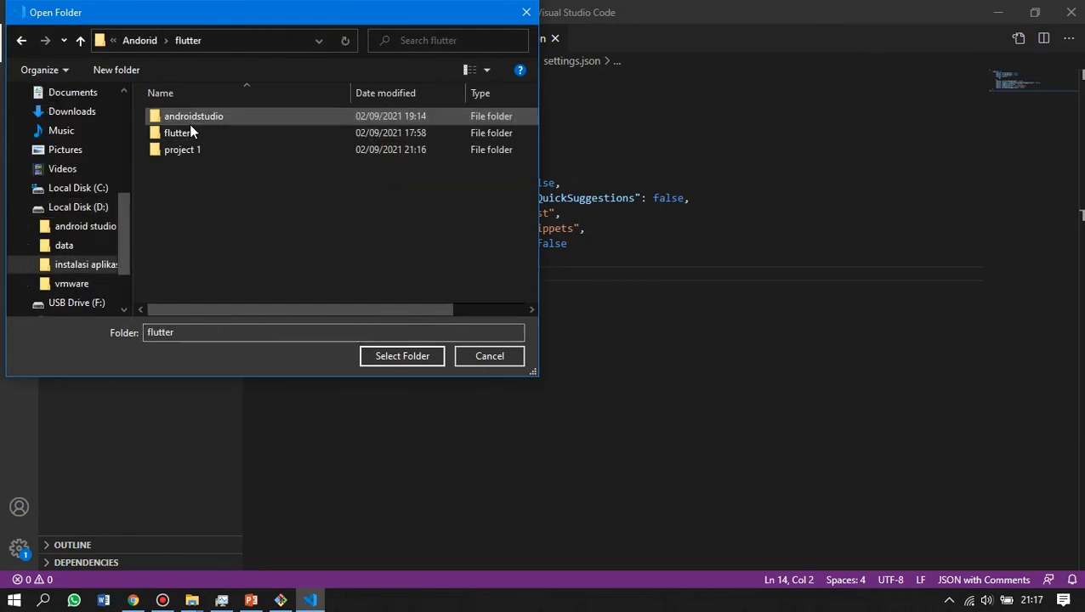
click(192, 149)
click(191, 148)
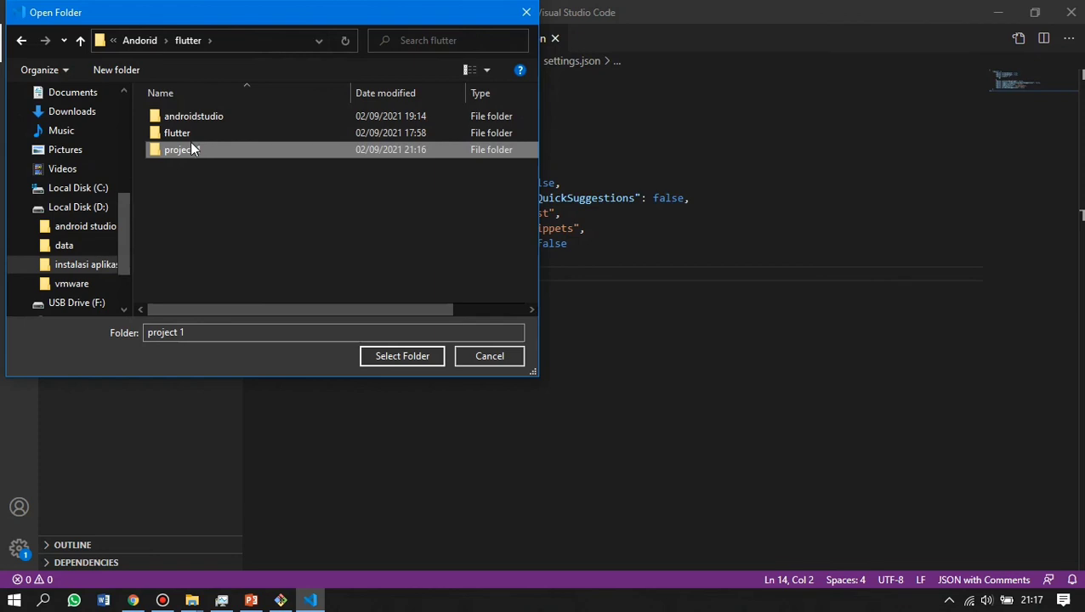
click(406, 360)
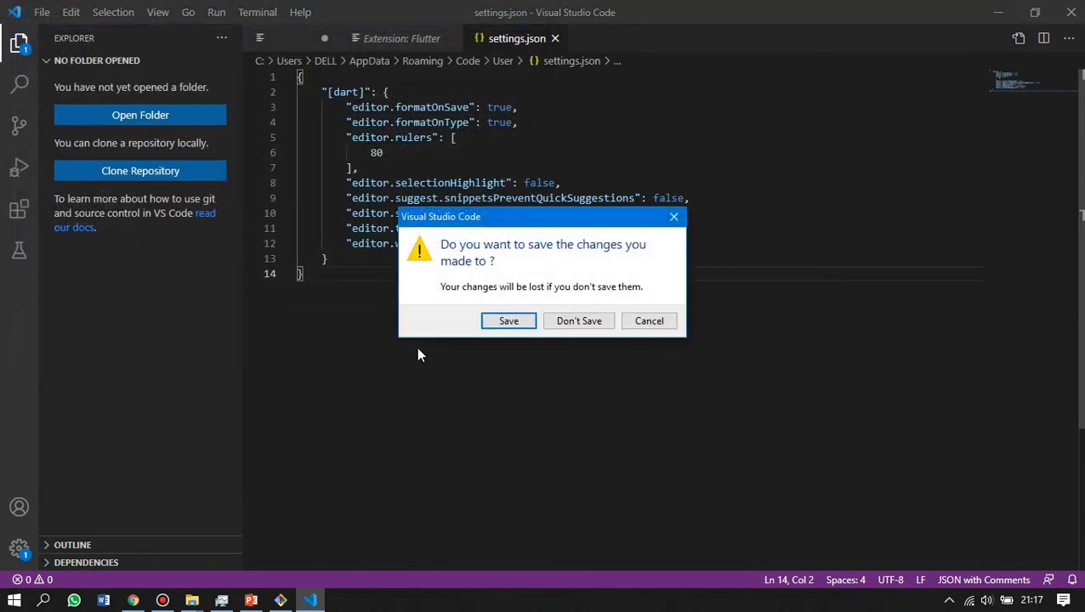
click(506, 322)
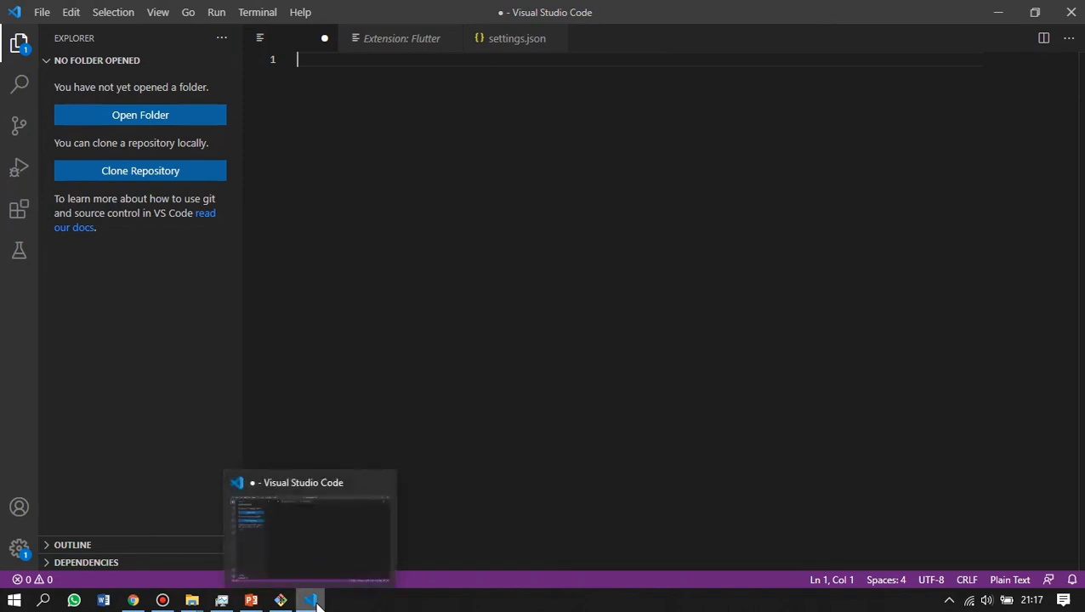
click(293, 537)
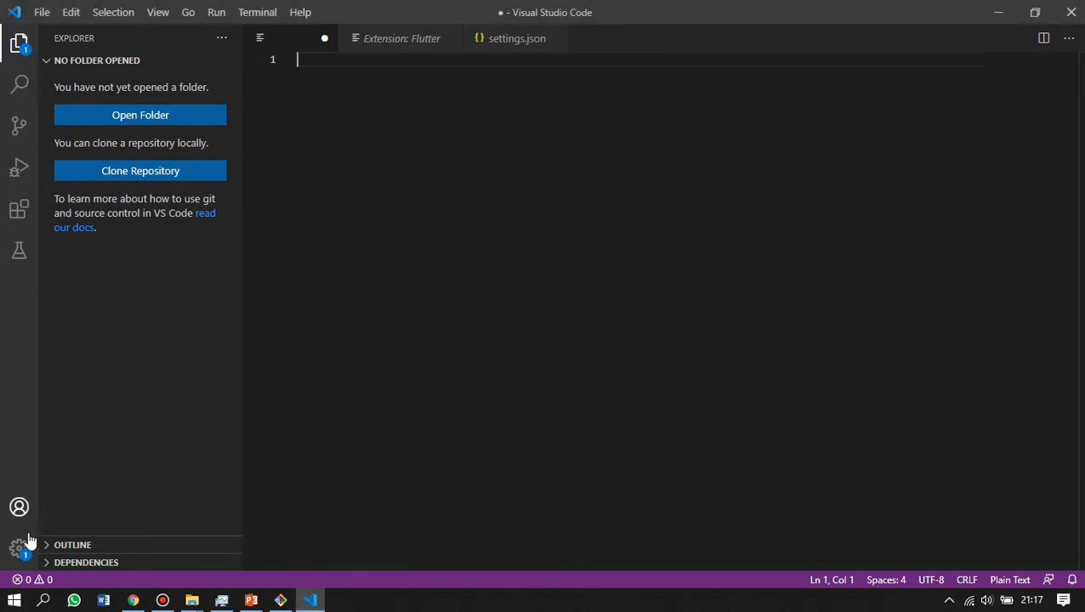
click(163, 601)
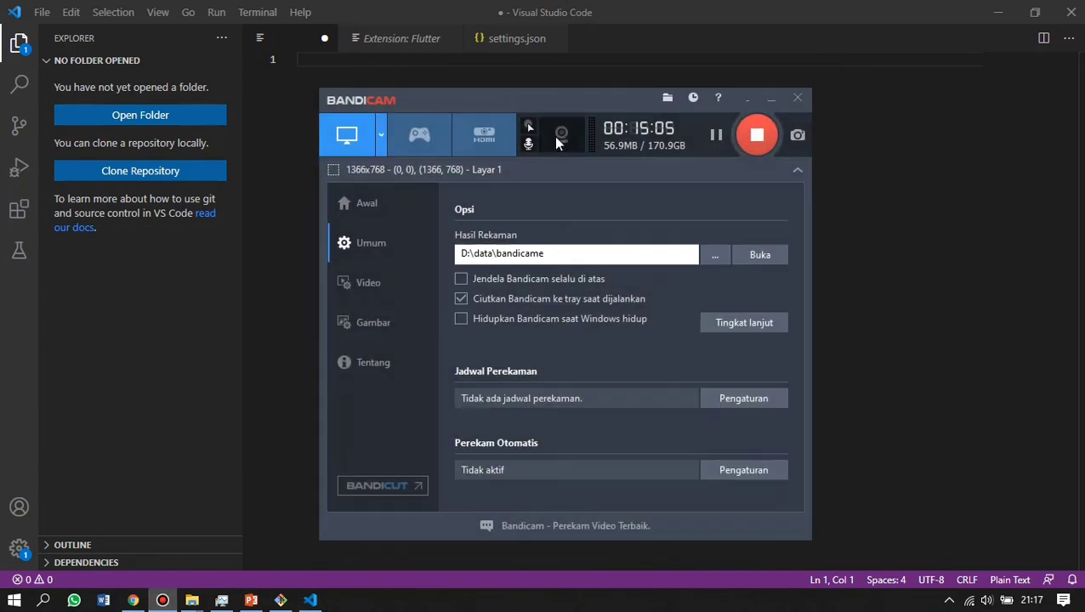
click(715, 137)
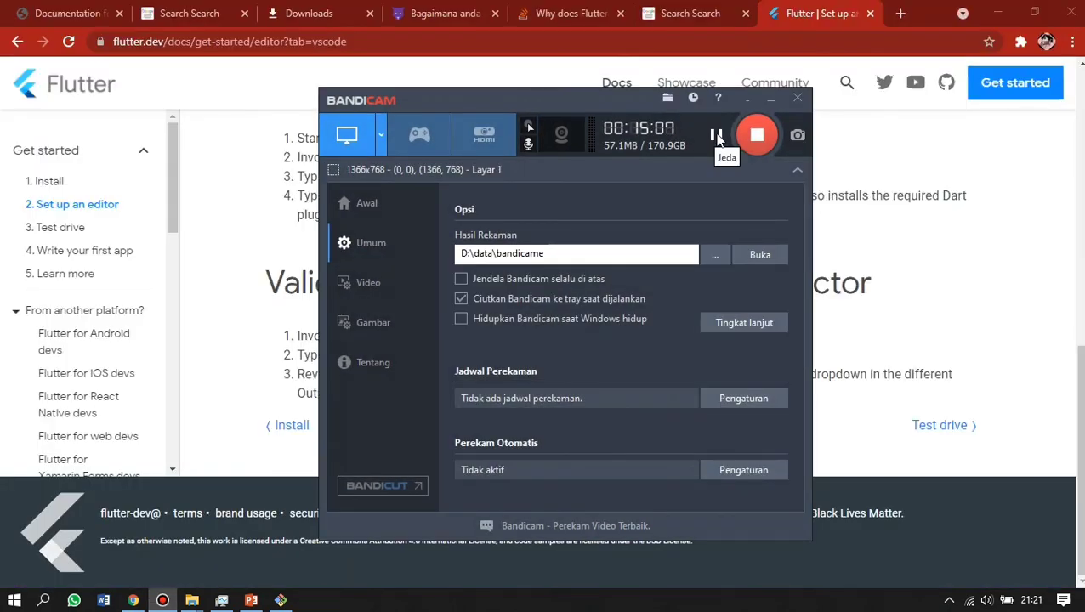
Launch Visual Studio Code from the Windows search and trust the authors of the satuuu project folder.
key(super)
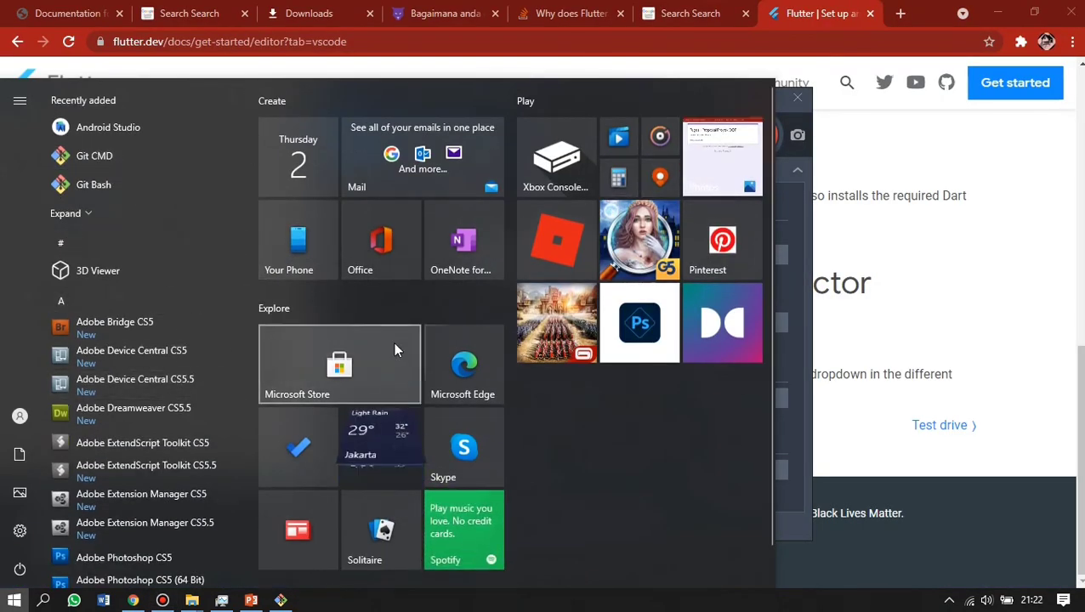
text(vis)
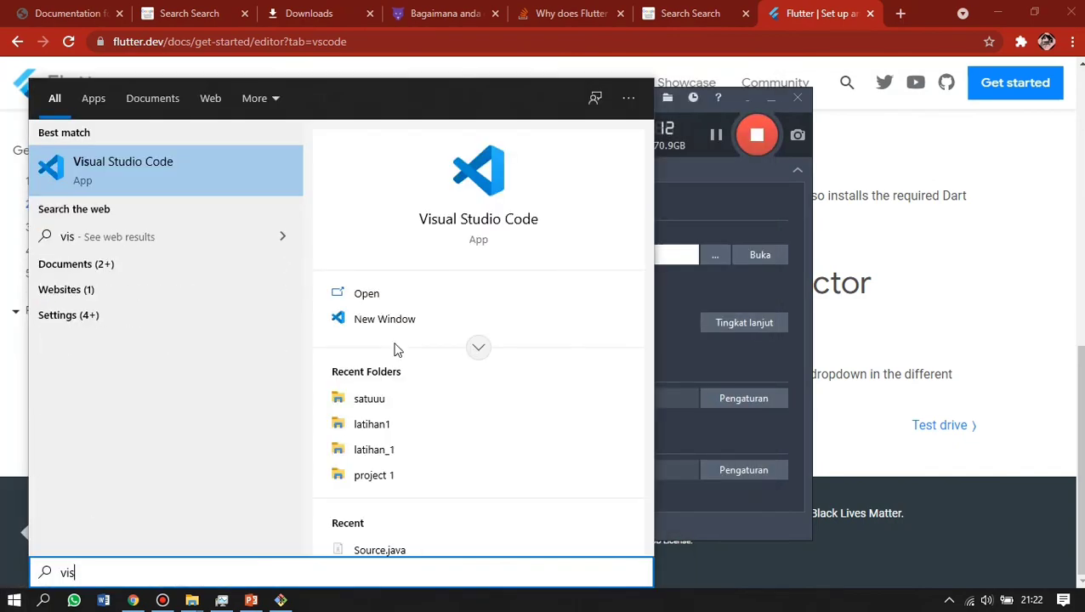
key(Return)
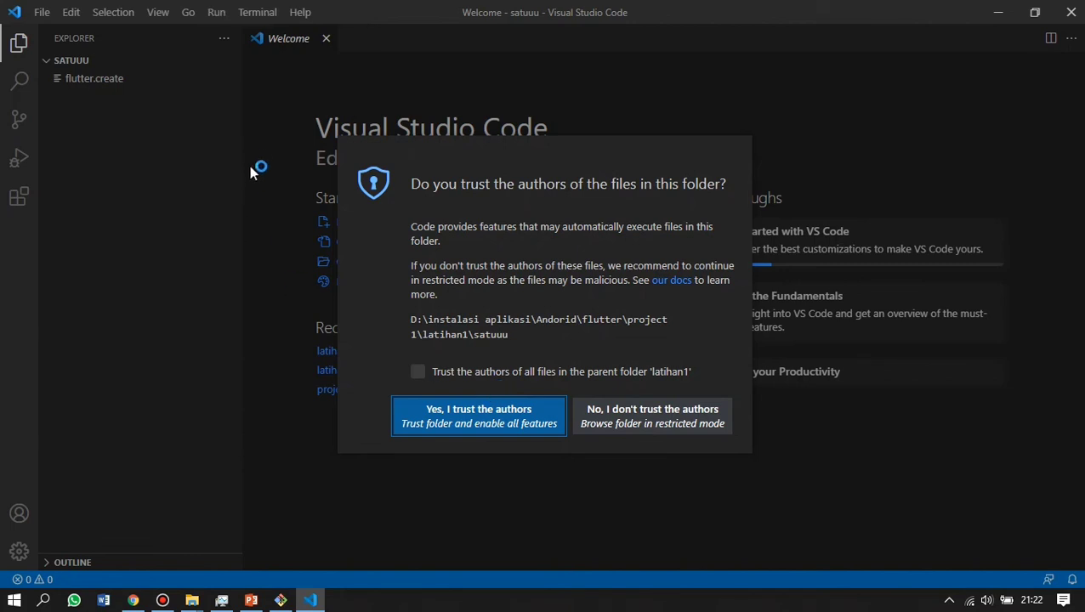
click(510, 403)
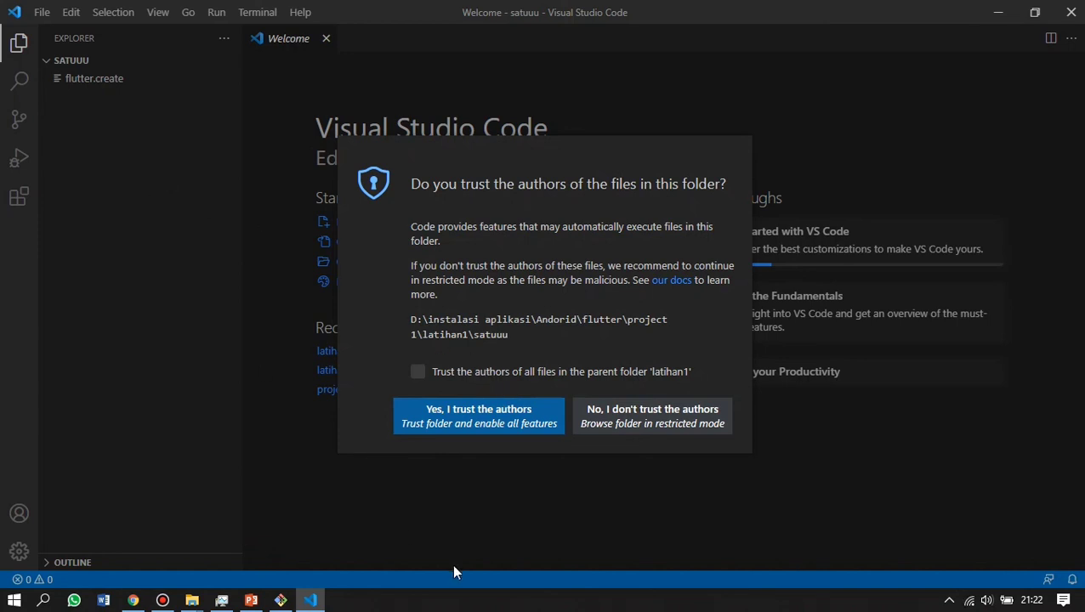
click(461, 425)
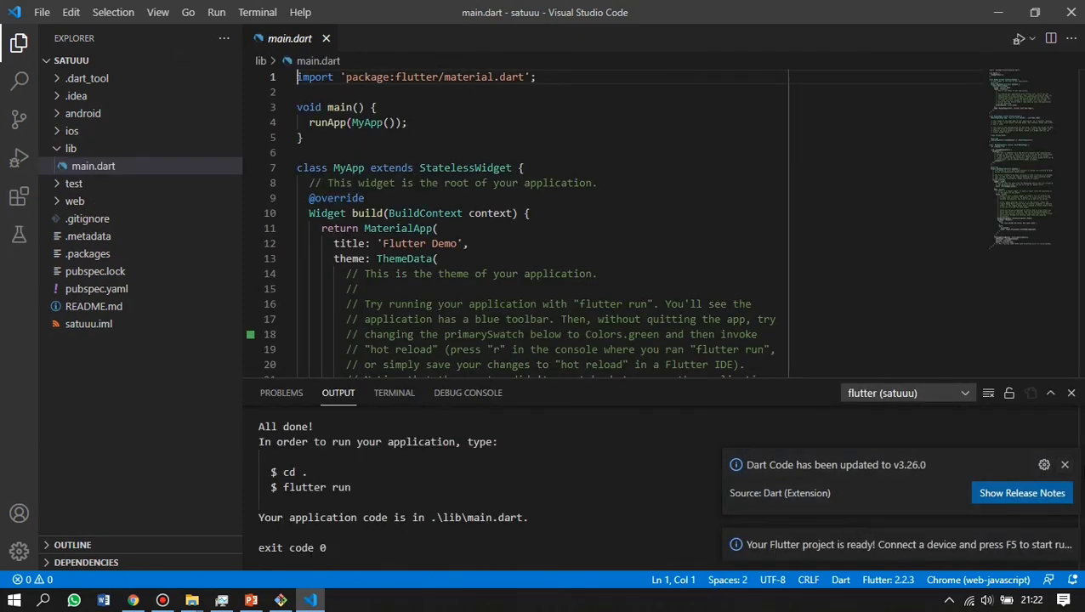
Start a new Flutter application project and choose D:\instalasi aplikasi\Andorid\flutter\project 1\latihan1 as the folder to create it in.
click(1064, 466)
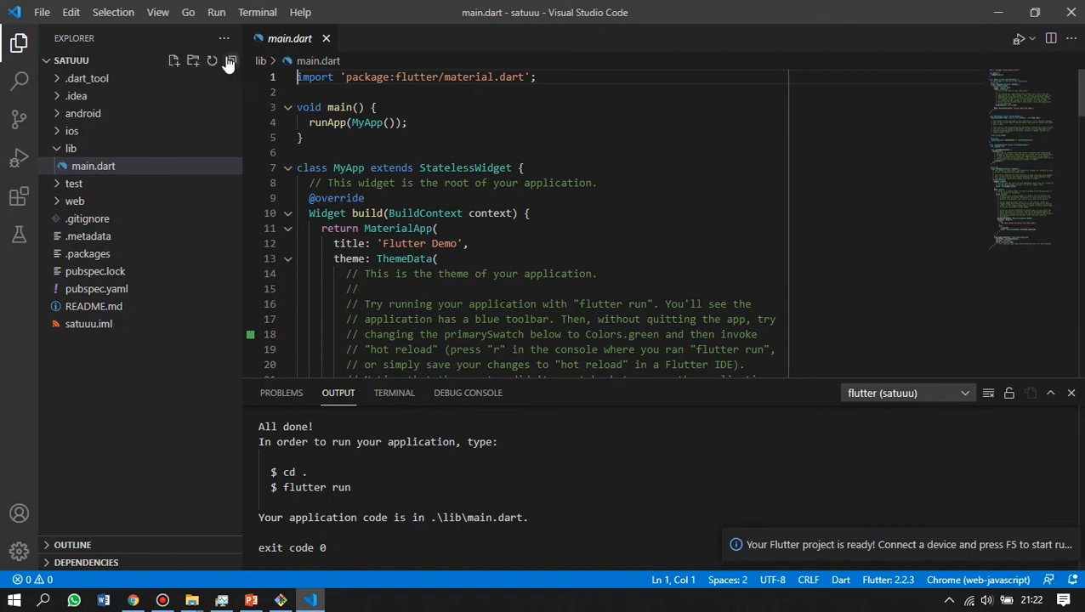
click(160, 14)
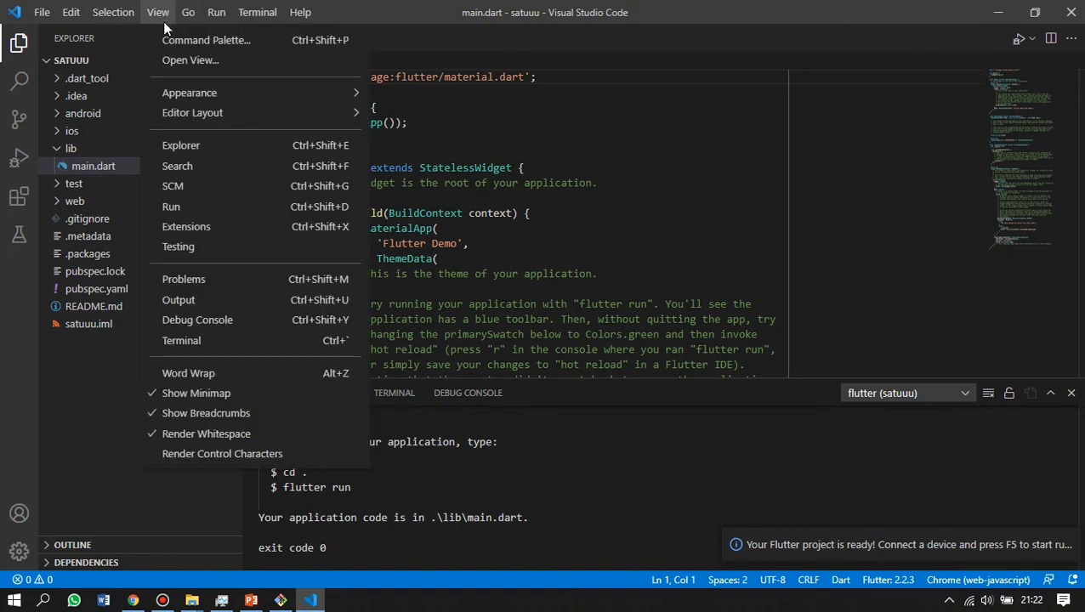
click(170, 39)
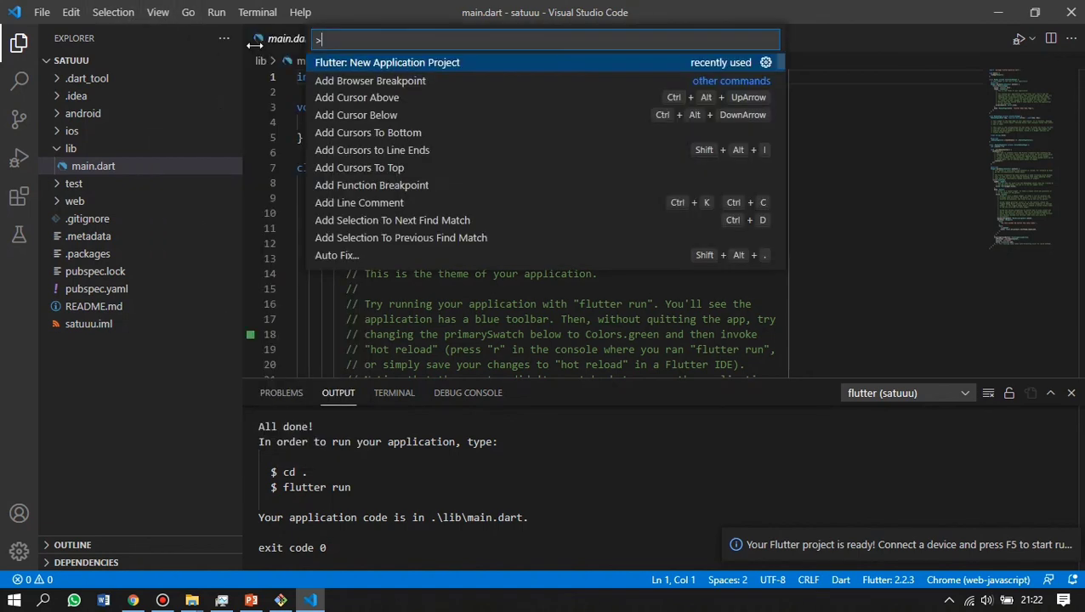
click(450, 63)
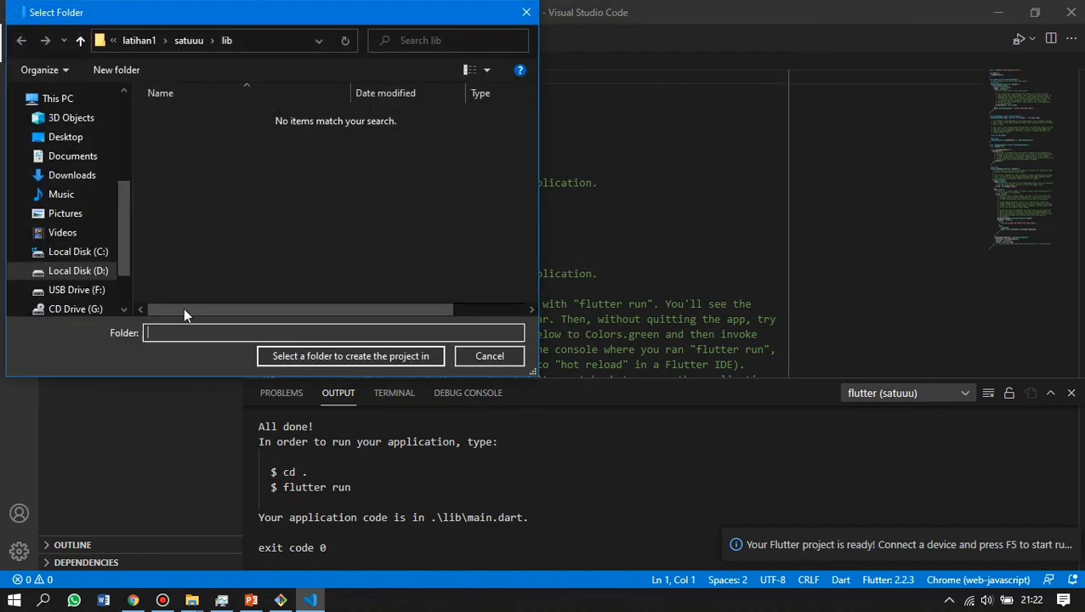
click(78, 270)
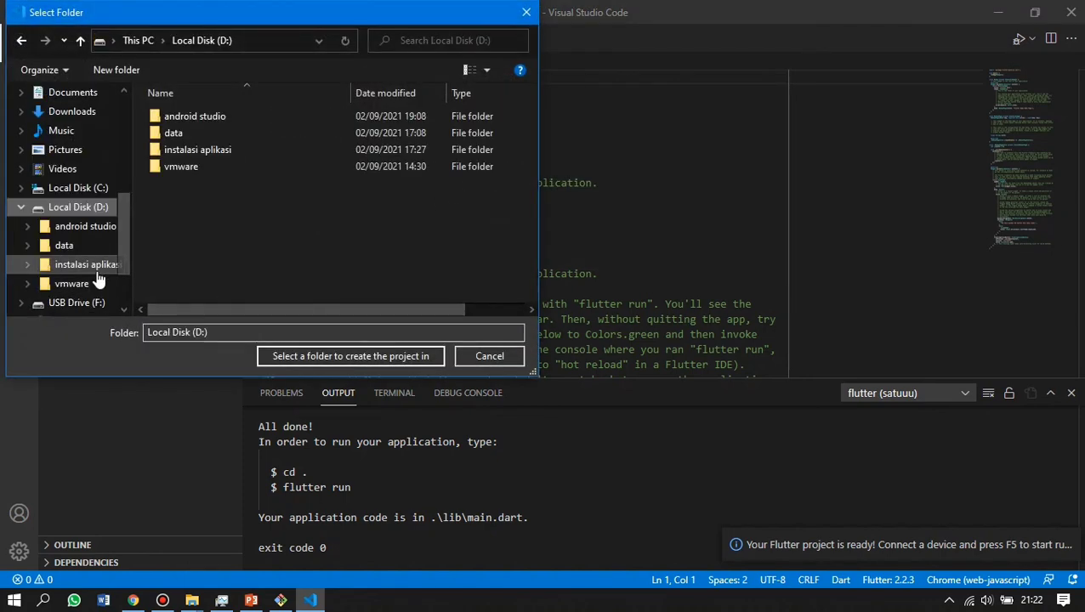
double_click(177, 151)
double_click(182, 113)
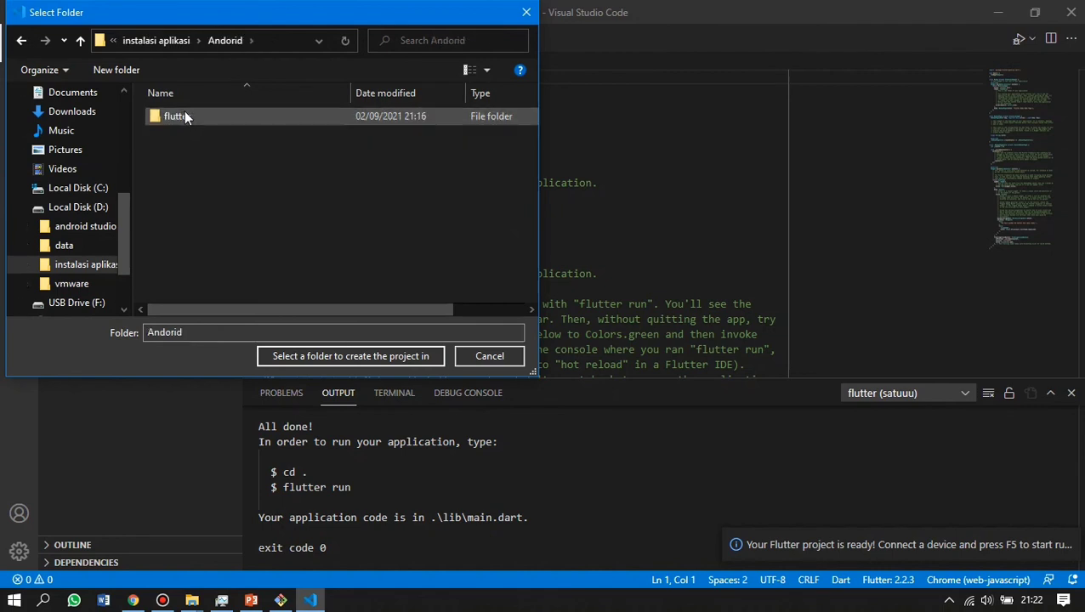
double_click(187, 116)
double_click(204, 146)
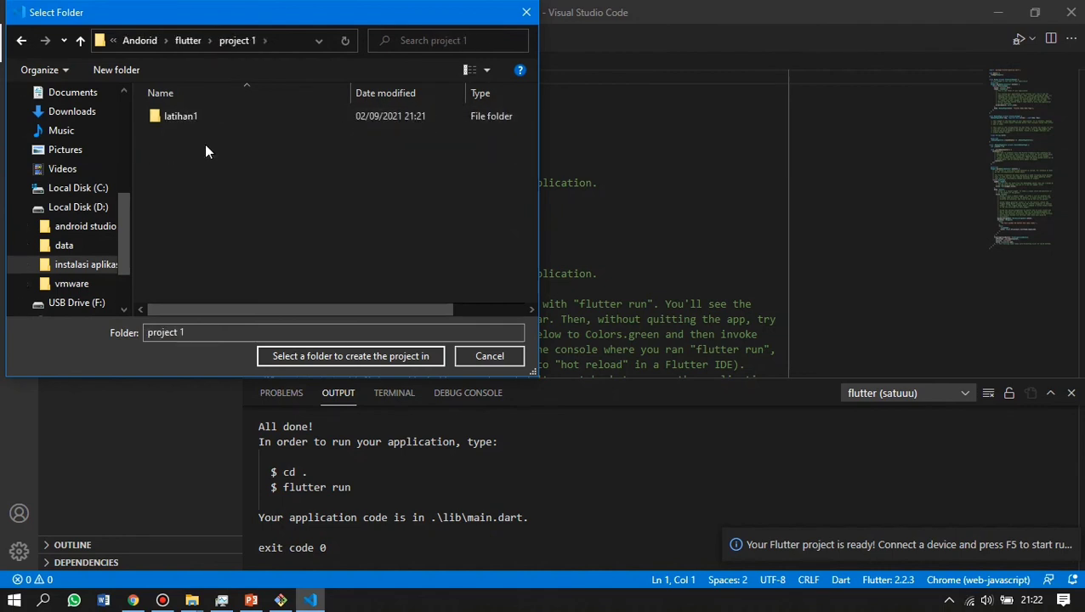
double_click(208, 120)
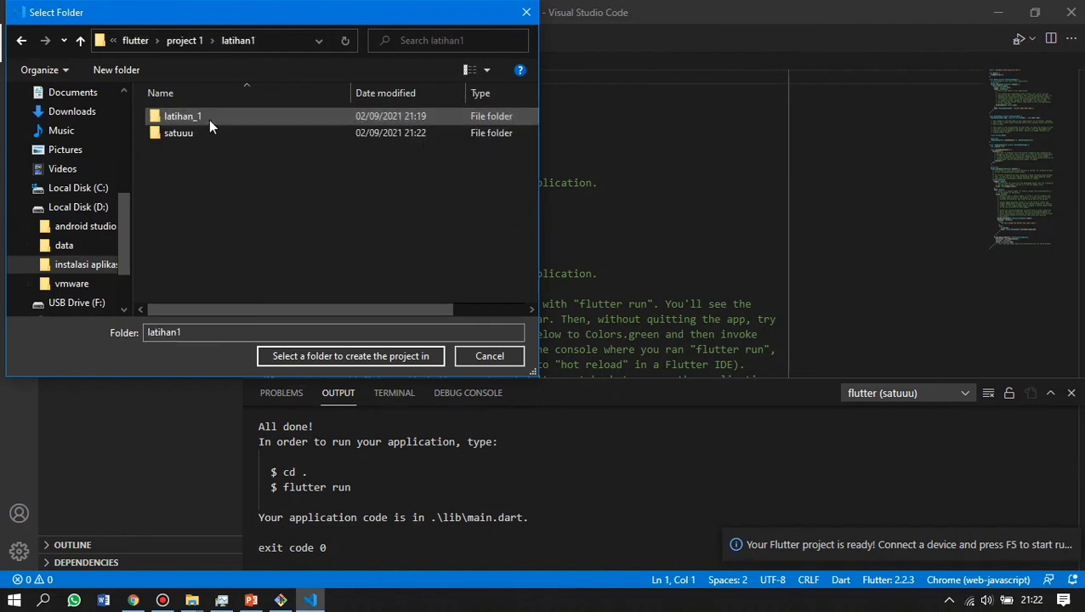
click(293, 358)
Name the new Flutter project "dua", create it, and trust the authors of its folder.
key(BackSpace)
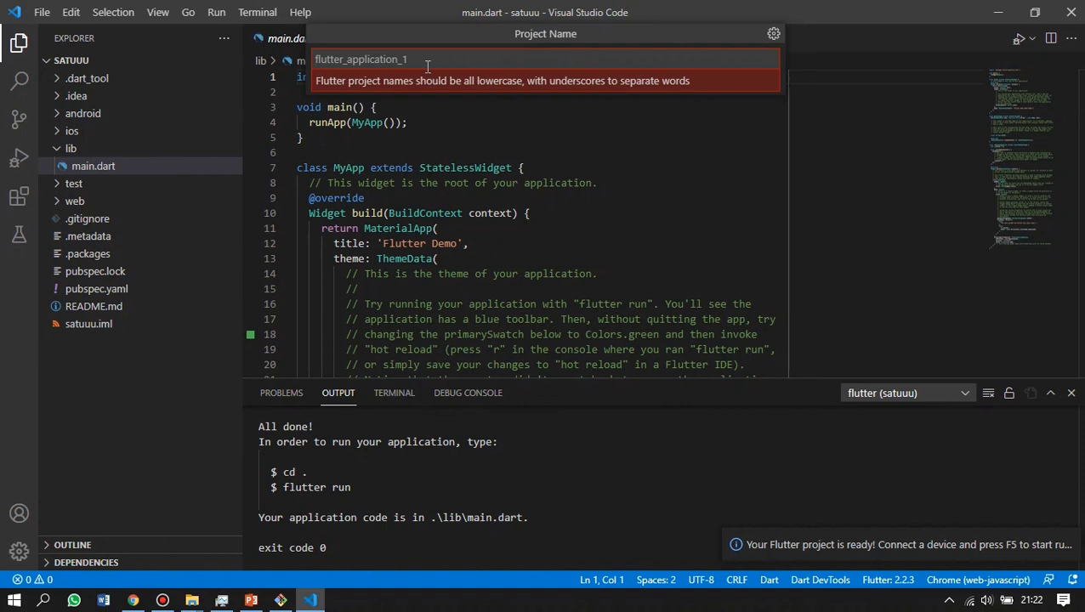
text(dua)
key(Return)
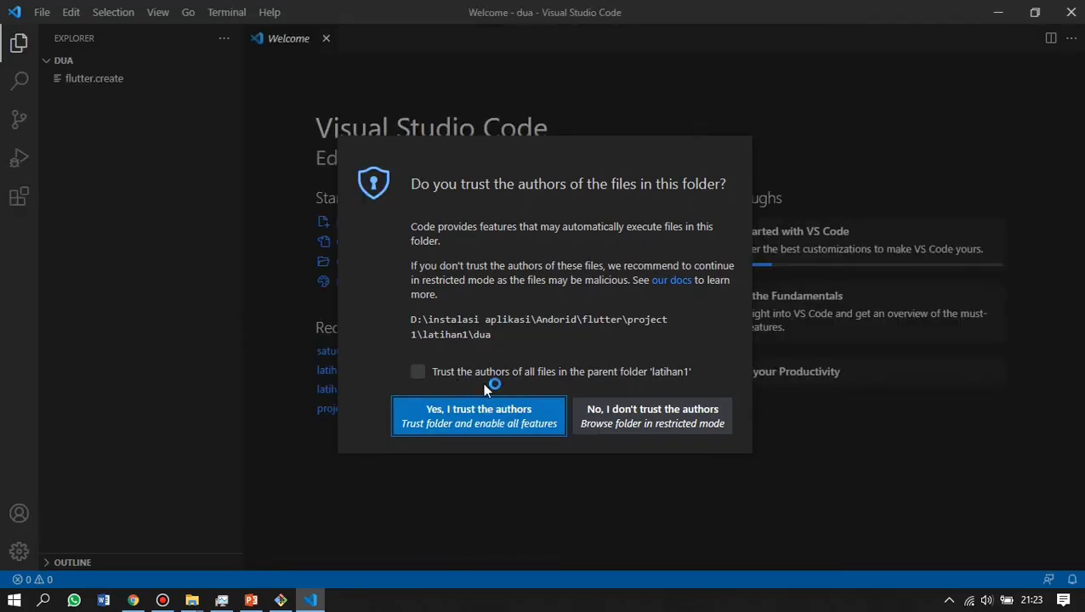
click(484, 411)
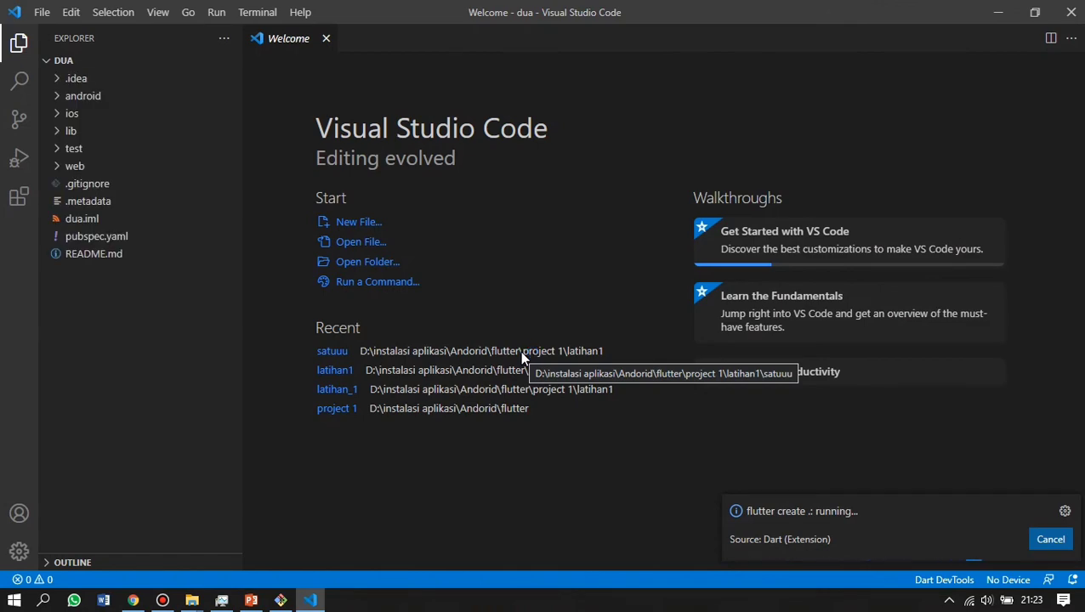
Look through the generated main.dart code of the dua project, from the MyApp class to the Scaffold body.
scroll(447, 215, down, 2)
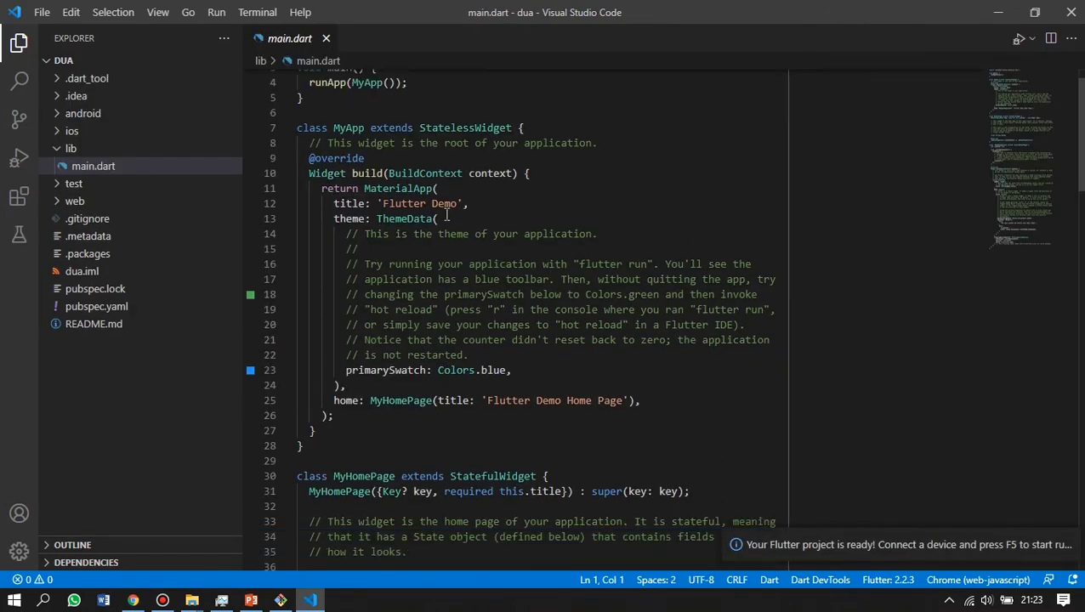
scroll(446, 215, down, 9)
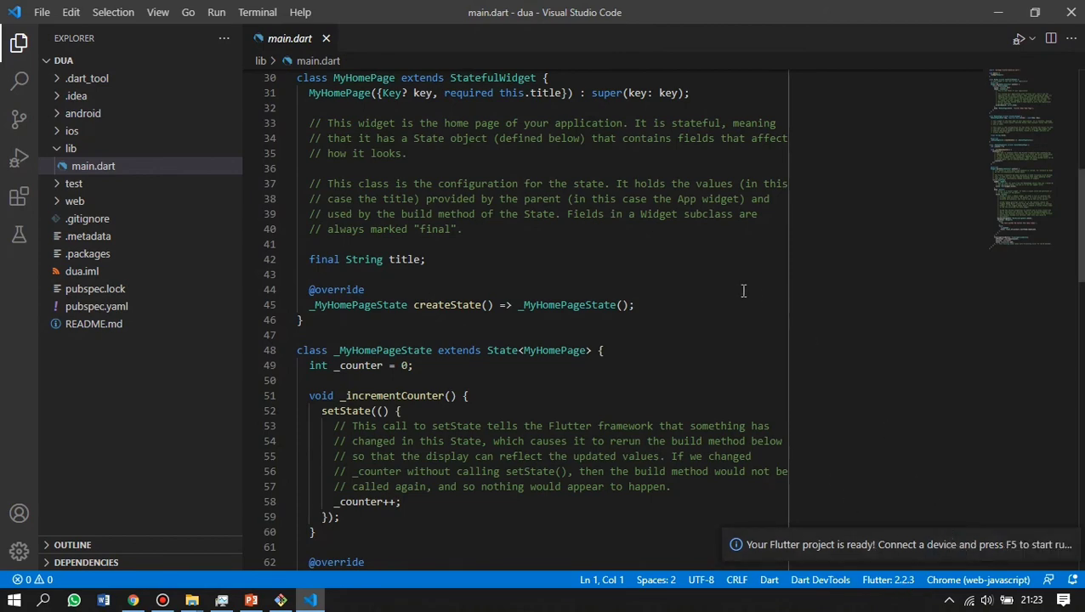
scroll(430, 247, down, 20)
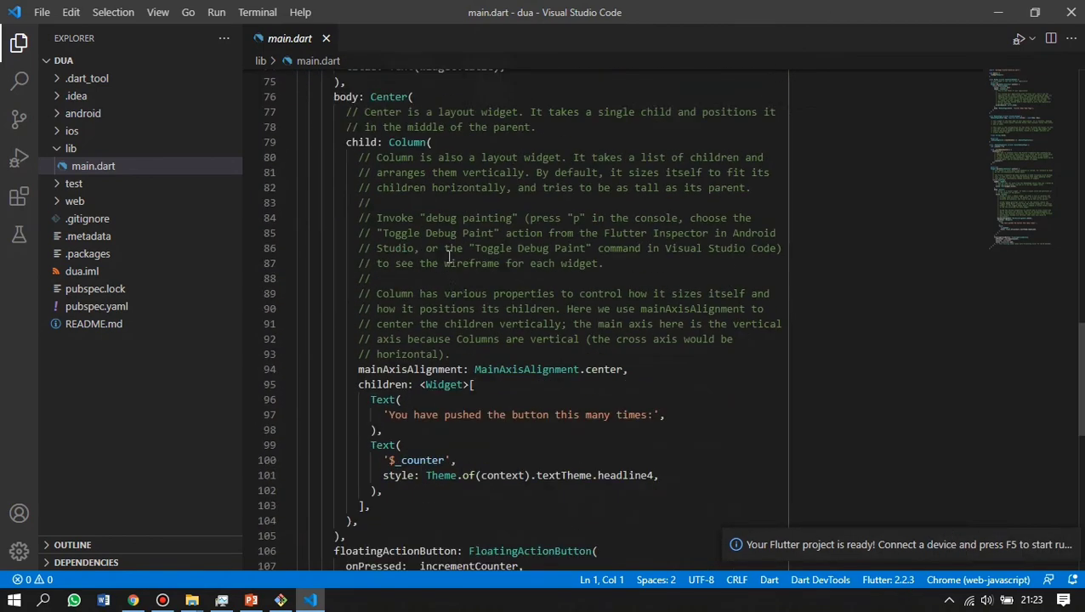
scroll(454, 253, up, 14)
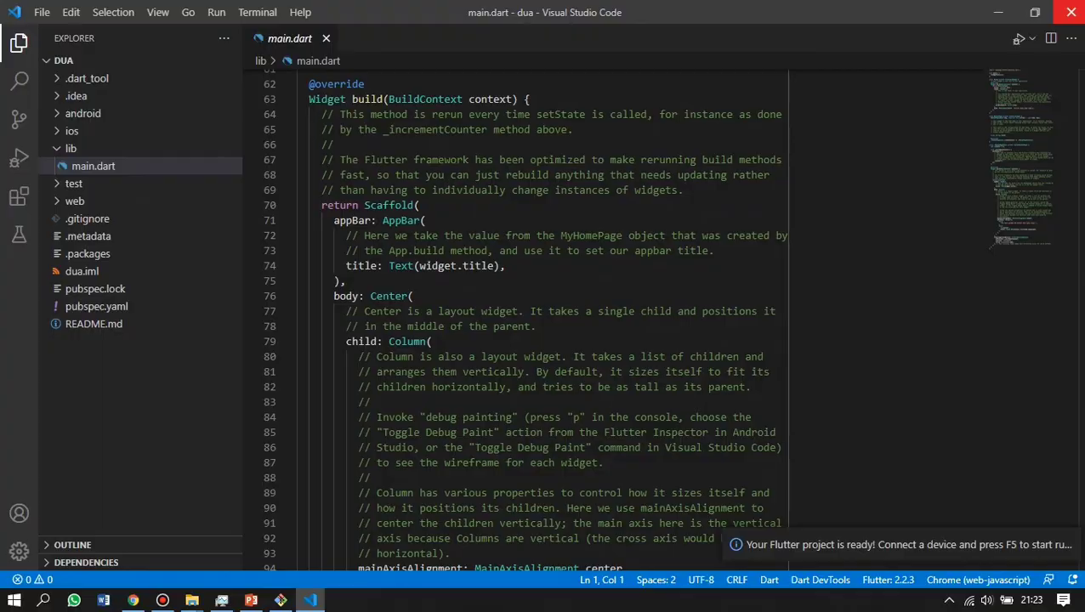
Close the Visual Studio Code, Chrome and Git CMD windows.
key(alt+F4)
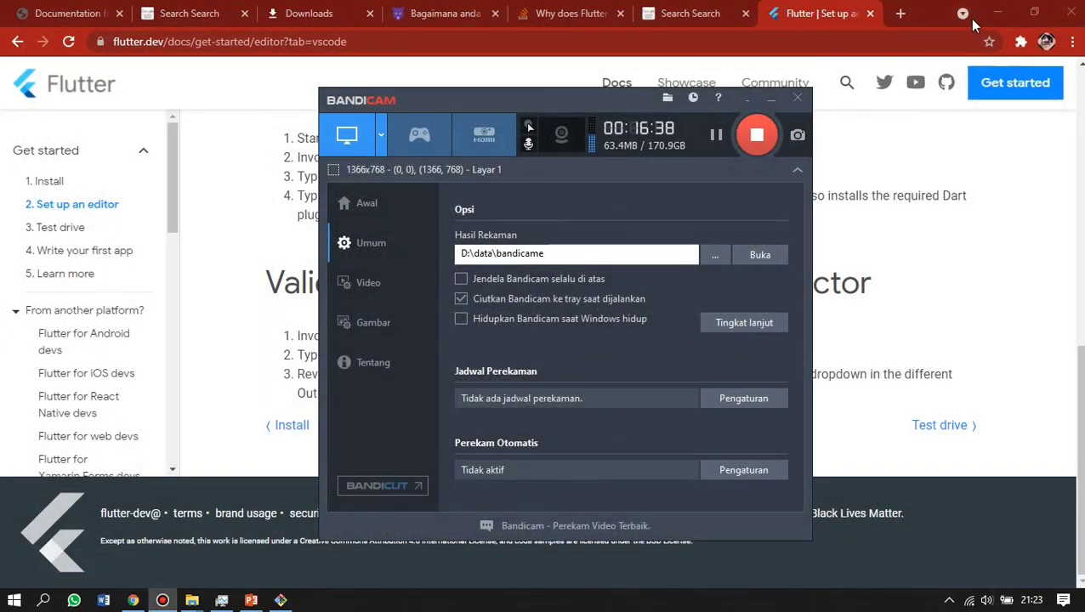
click(1070, 13)
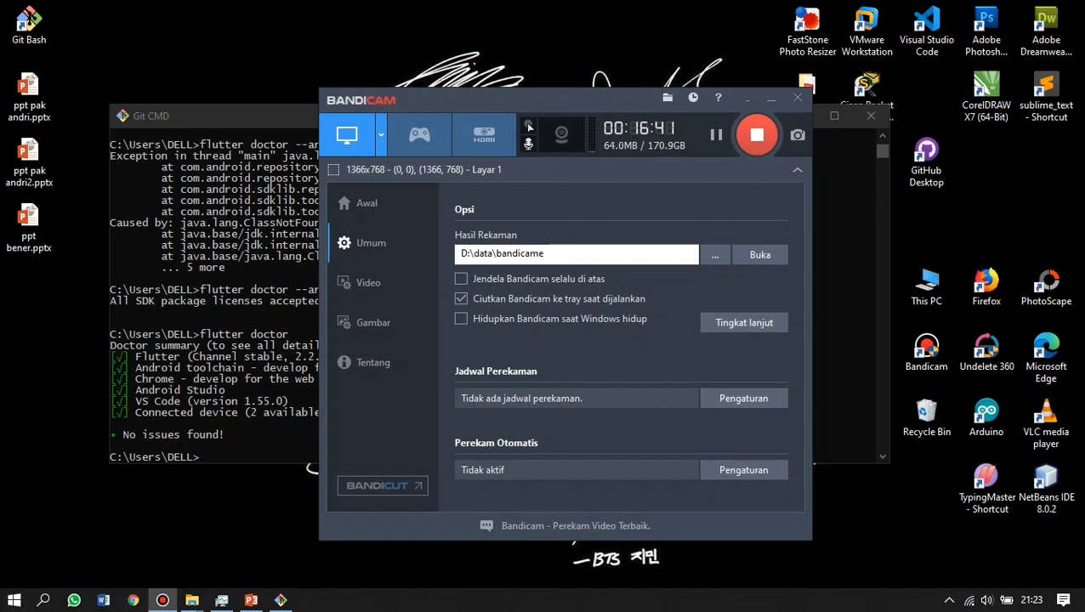
click(855, 122)
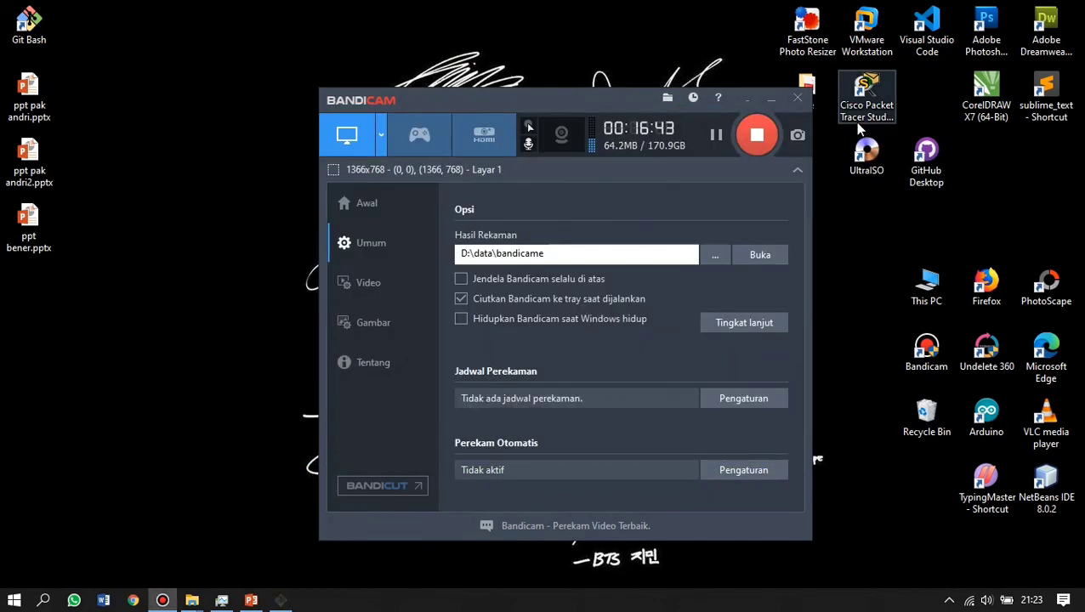
click(222, 600)
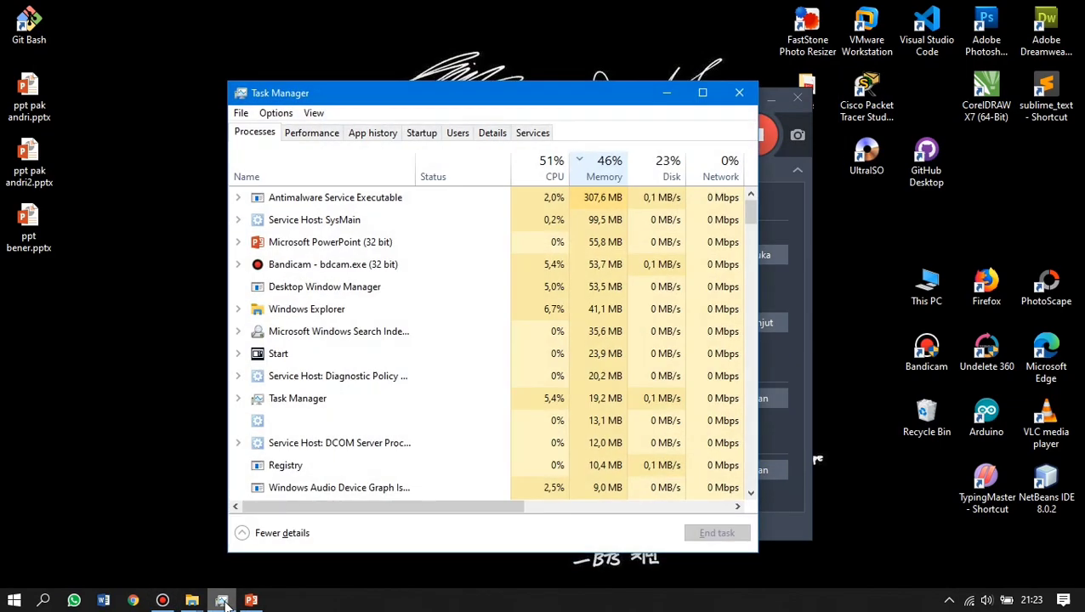
click(222, 600)
click(222, 601)
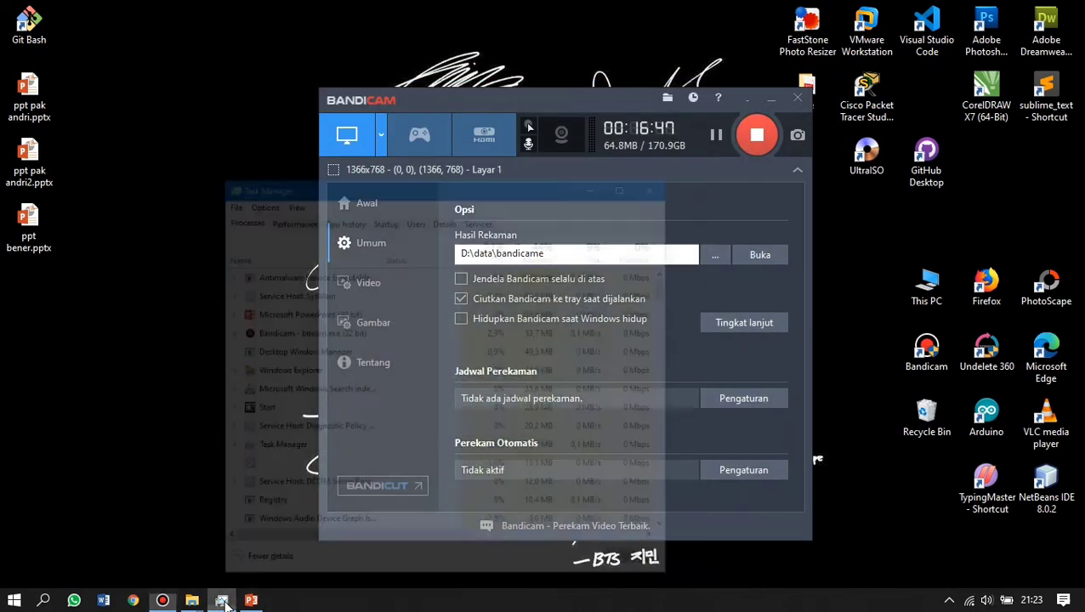
click(667, 93)
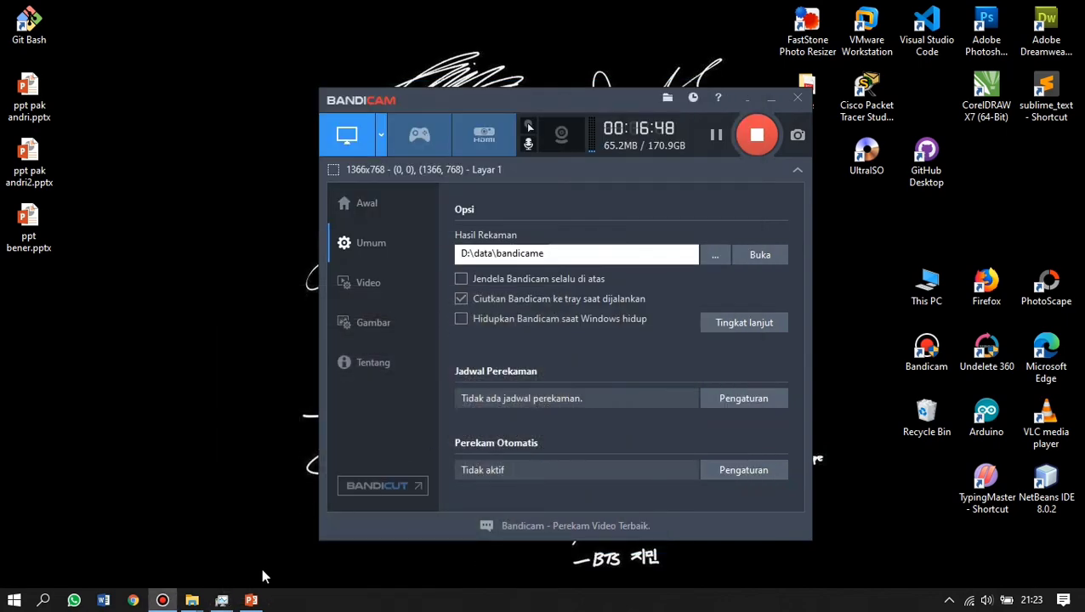